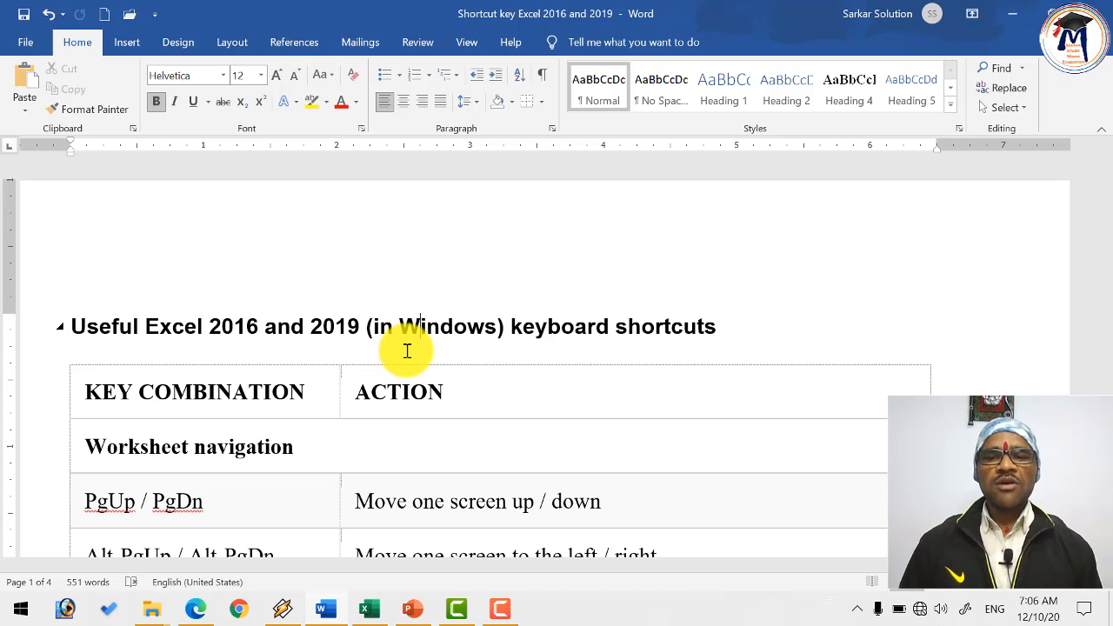
# - Look through the Word list of Excel 2016 and 2019 keyboard shortcuts, from the heading to the worksheet navigation rows
pyautogui.click(442, 398)
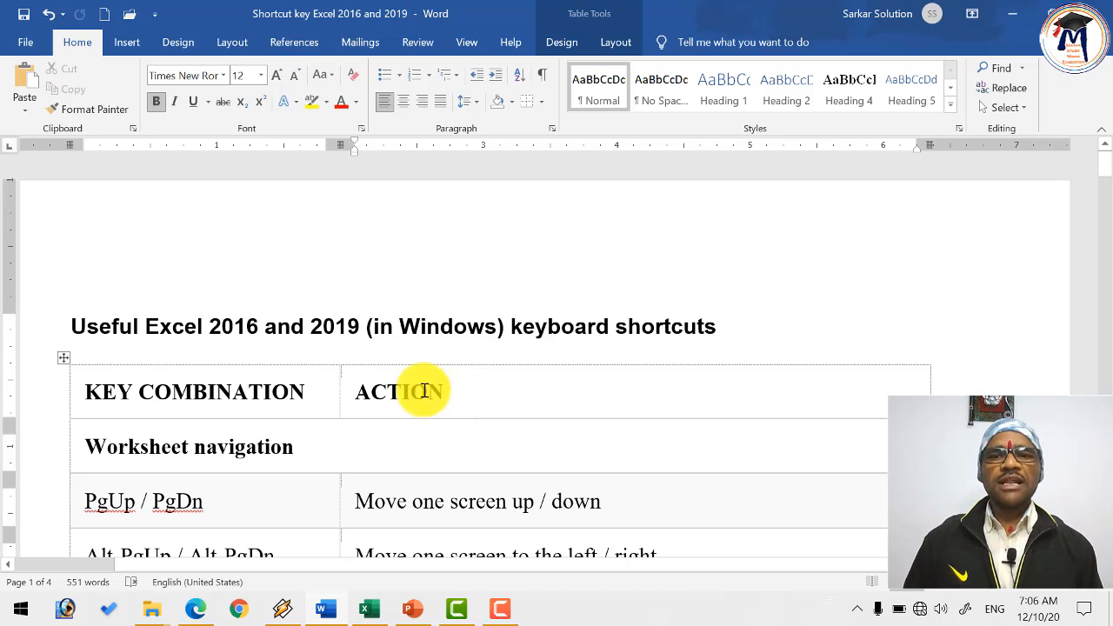
pyautogui.scroll(-7, 348, 403)
pyautogui.scroll(-1, 373, 379)
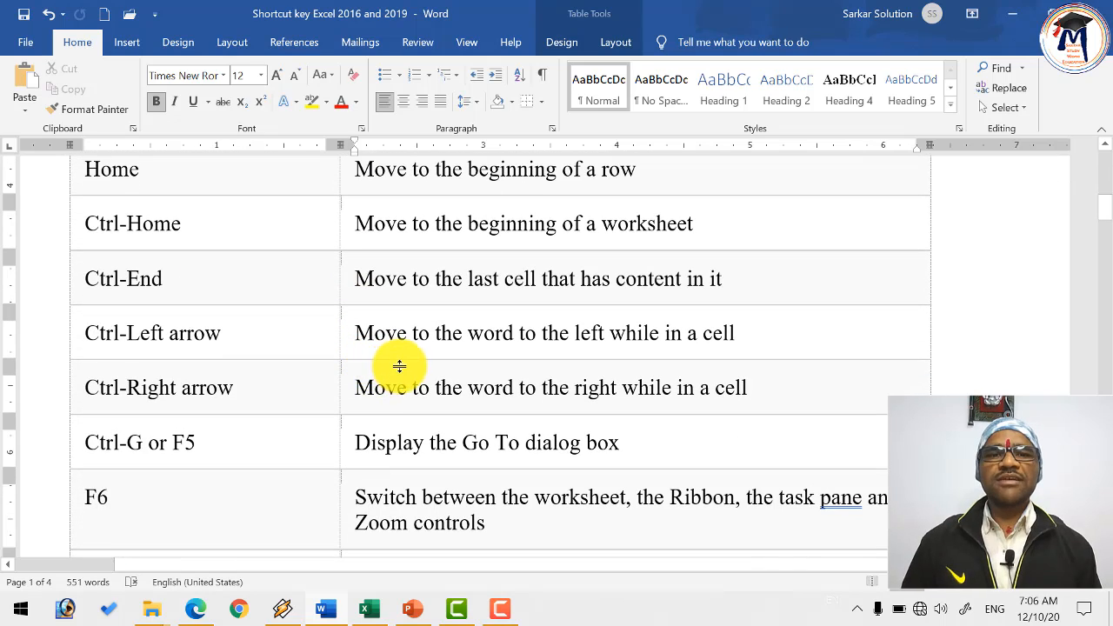
pyautogui.scroll(3, 442, 383)
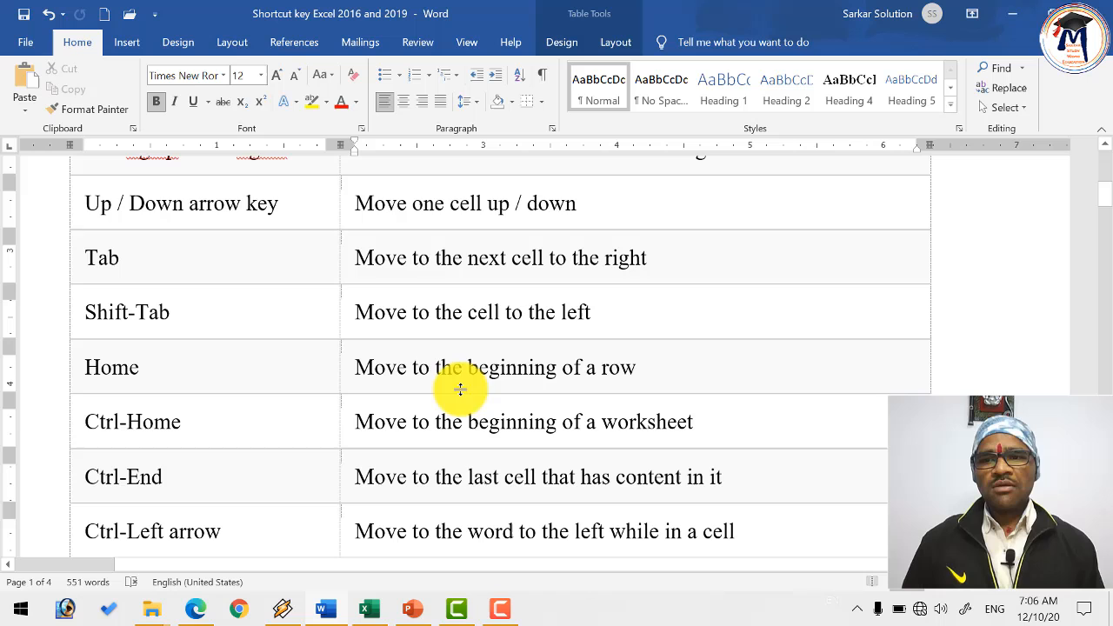
pyautogui.scroll(5, 343, 373)
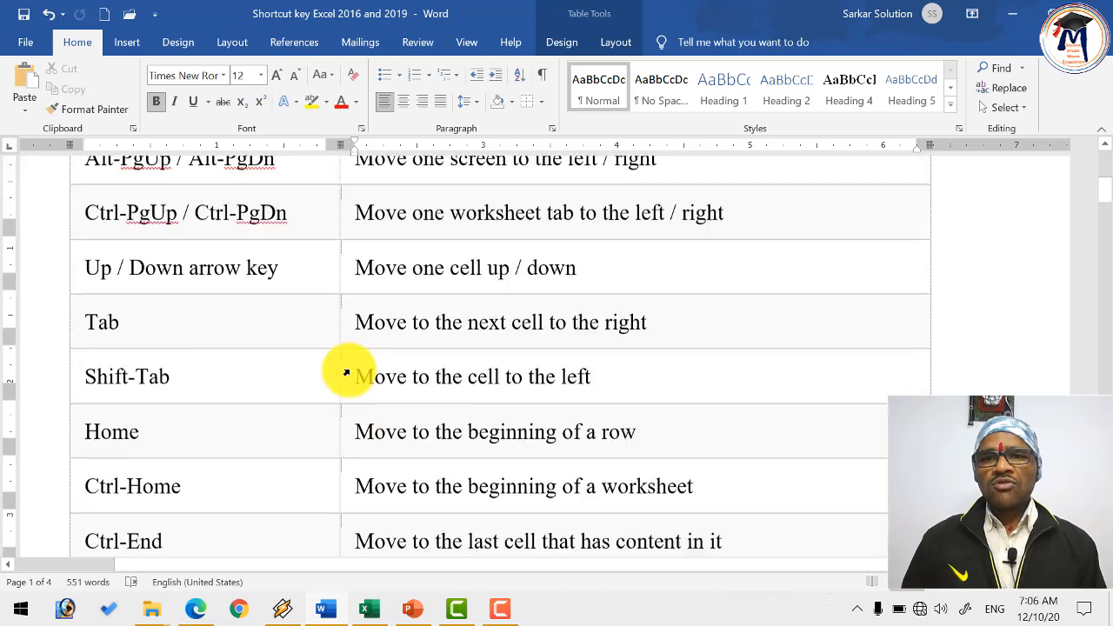
pyautogui.scroll(-2, 346, 376)
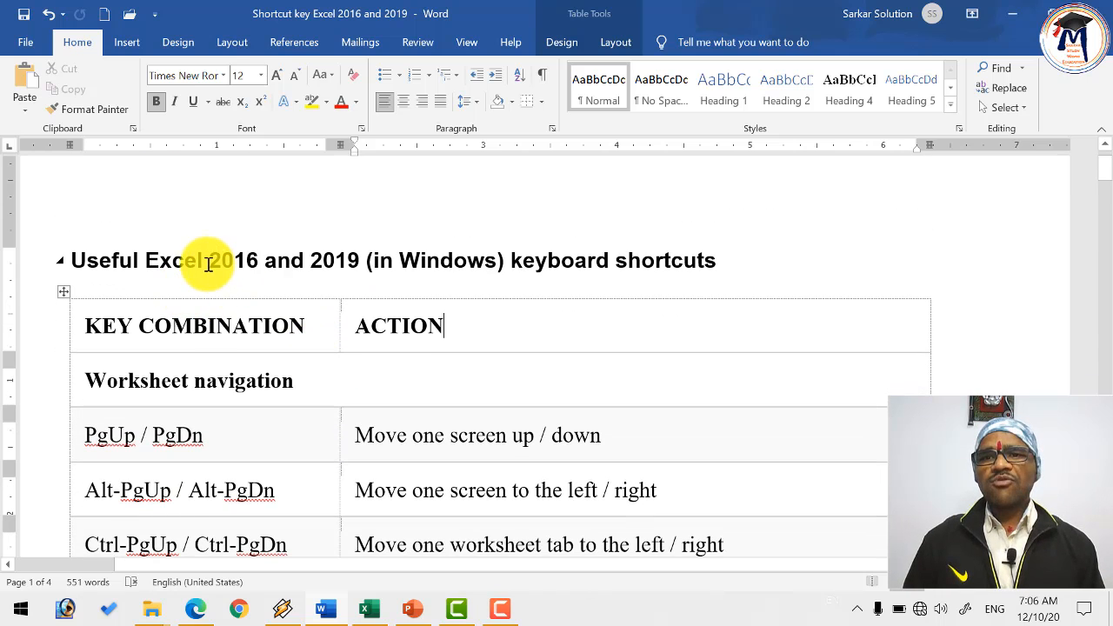
pyautogui.doubleClick(237, 267)
pyautogui.moveTo(237, 268); pyautogui.dragTo(359, 259)
pyautogui.click(346, 265)
pyautogui.click(236, 256)
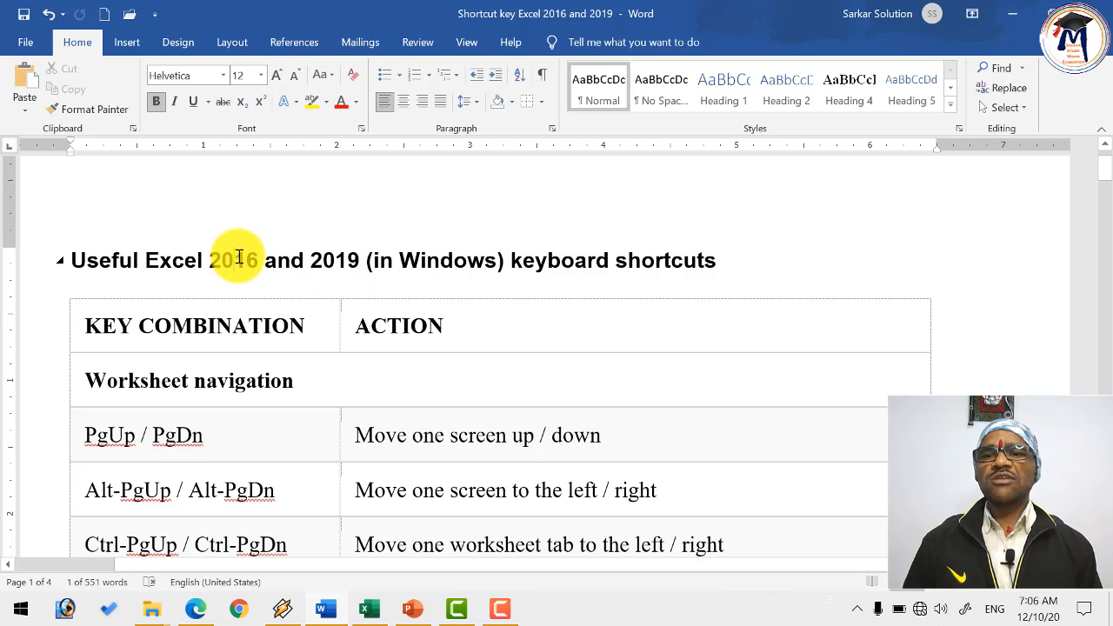
pyautogui.doubleClick(238, 259)
pyautogui.click(343, 304)
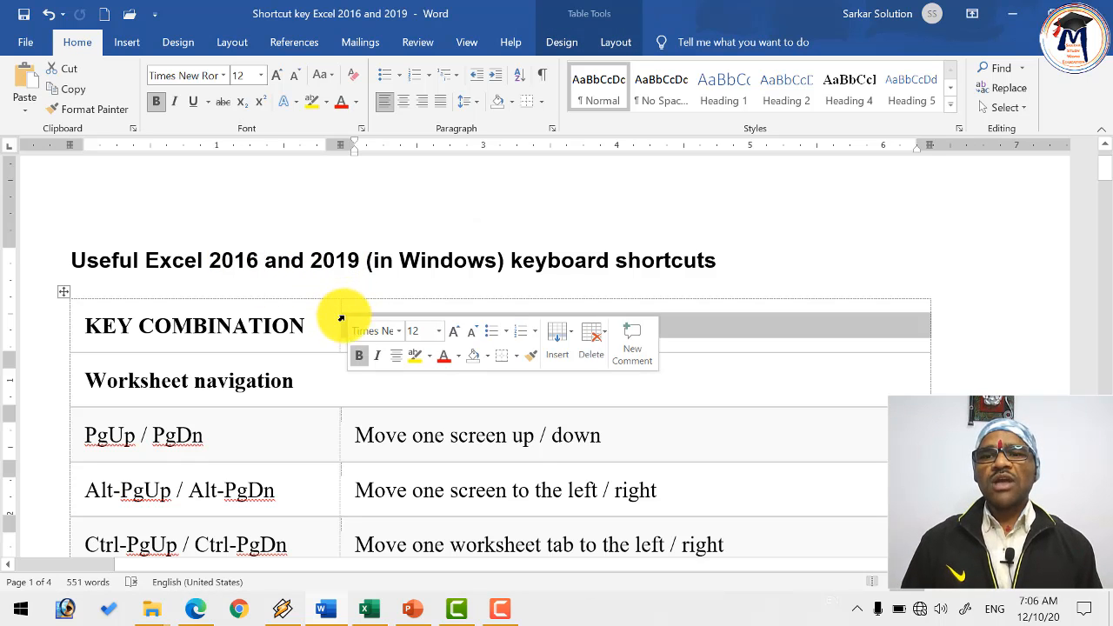
pyautogui.scroll(-3, 235, 300)
pyautogui.click(235, 300)
pyautogui.scroll(-1, 236, 283)
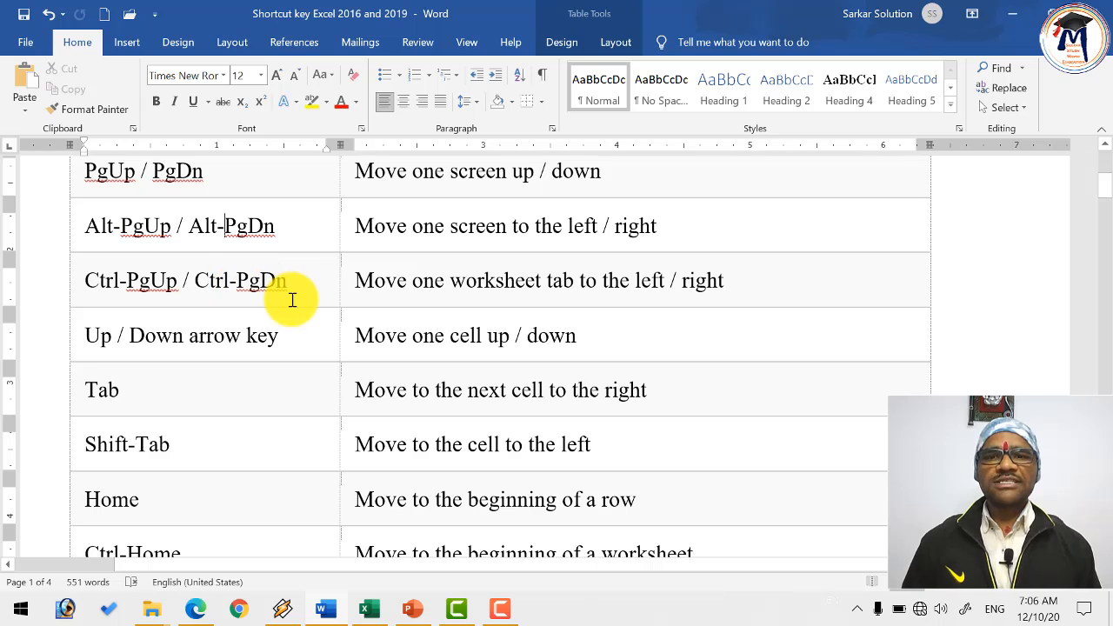
pyautogui.scroll(1, 339, 332)
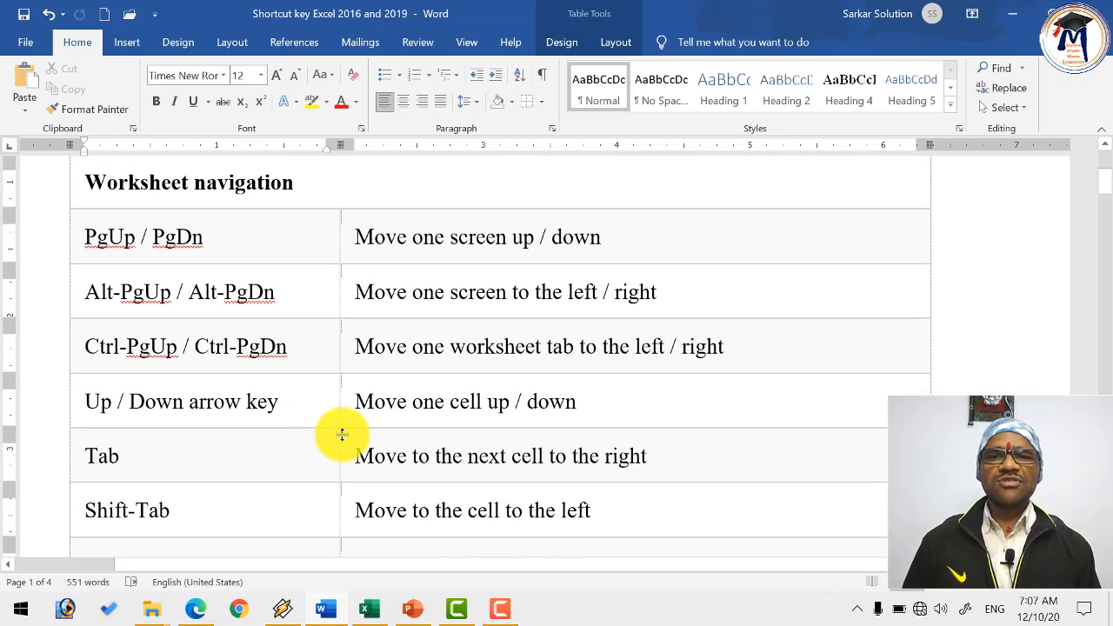
# - Start Excel and create a new blank workbook
pyautogui.click(369, 608)
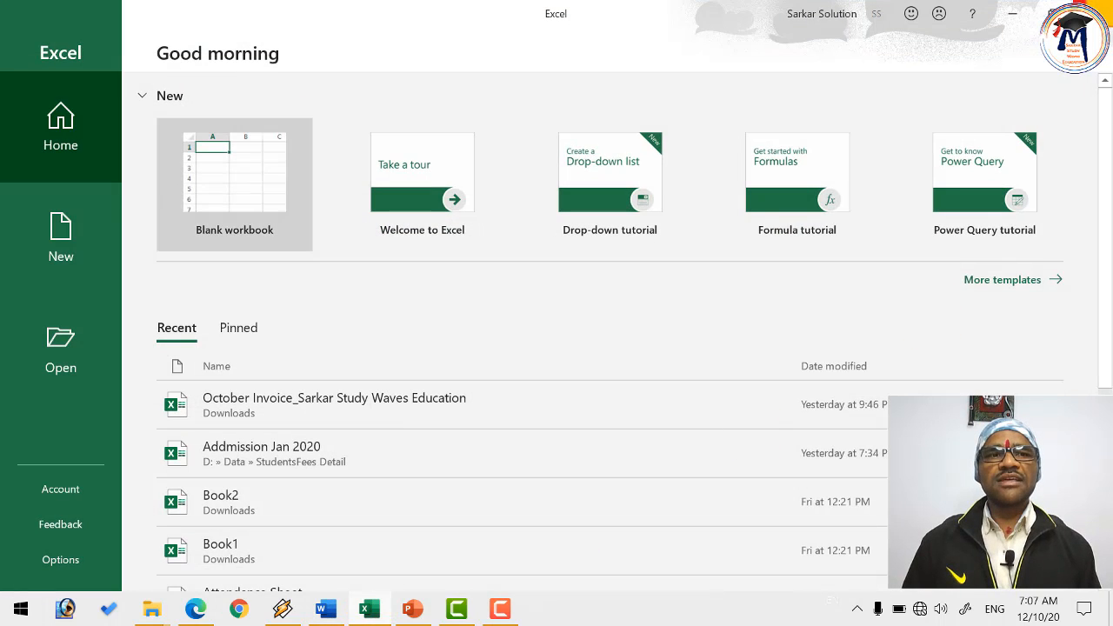
pyautogui.click(1095, 12)
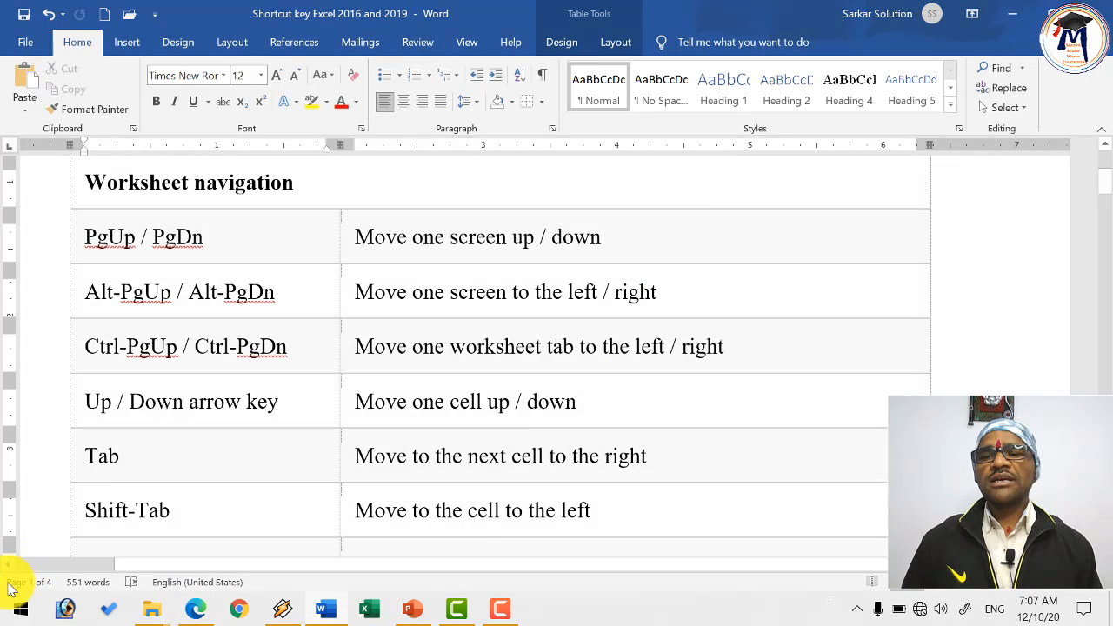
pyautogui.click(8, 612)
pyautogui.write('excel')
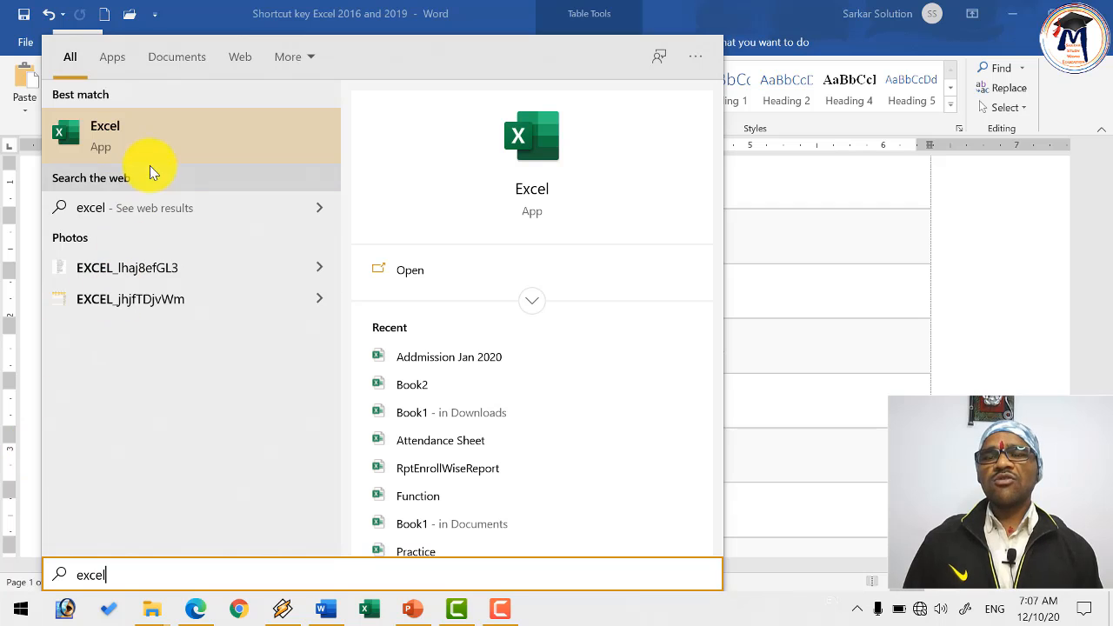
pyautogui.click(177, 155)
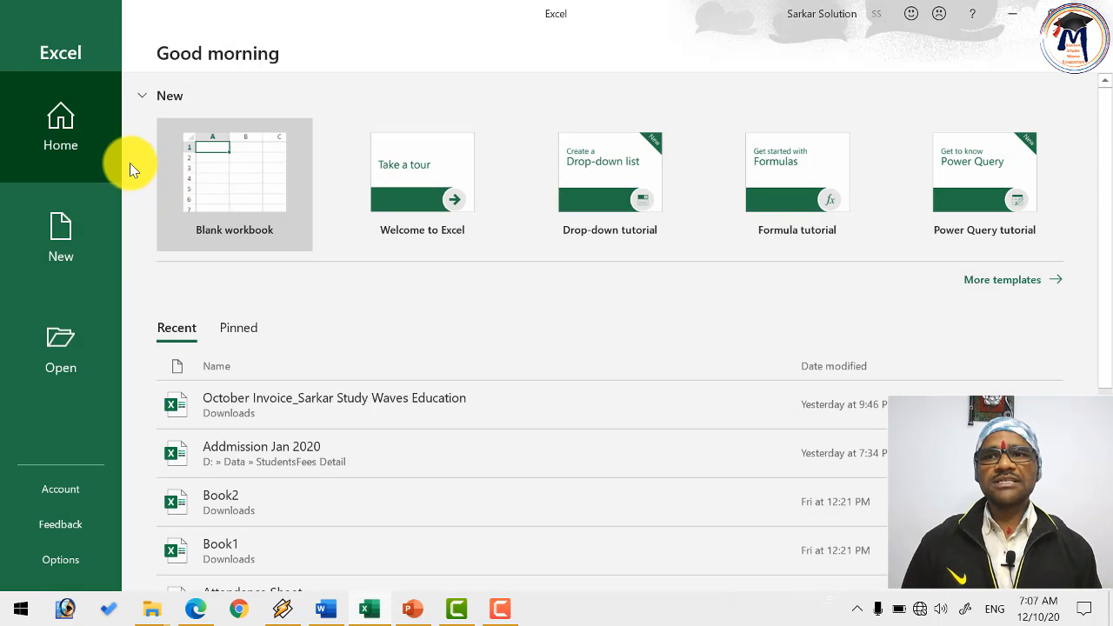
pyautogui.click(84, 224)
pyautogui.click(233, 199)
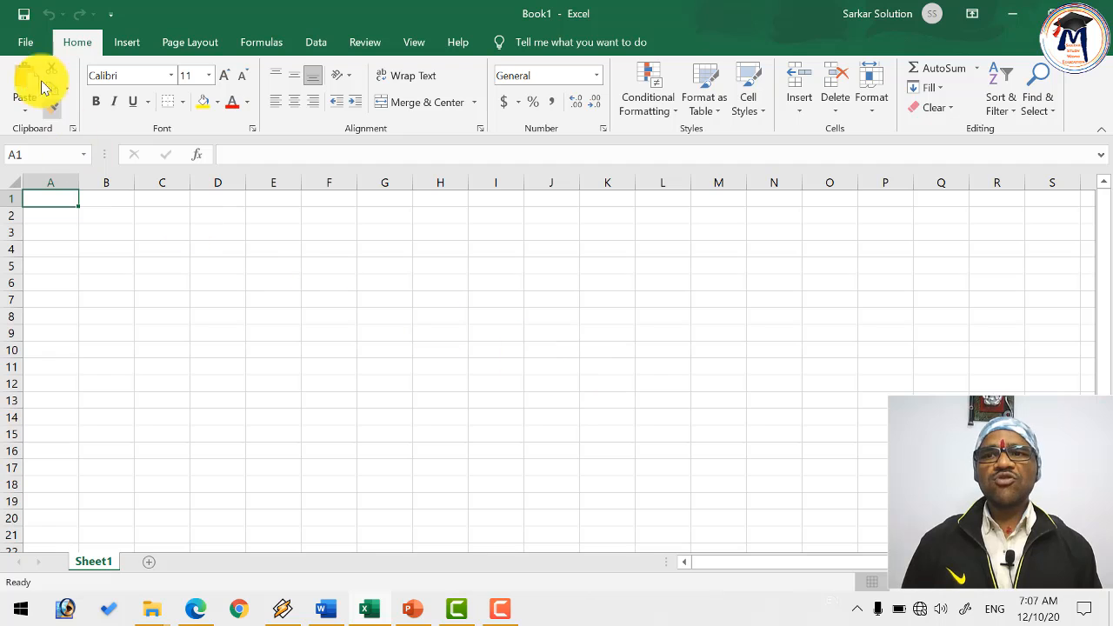
# - Open the recent workbook Addmission Jan 2020 and look through the rows of its DCA installments sheet
pyautogui.click(28, 42)
pyautogui.click(112, 157)
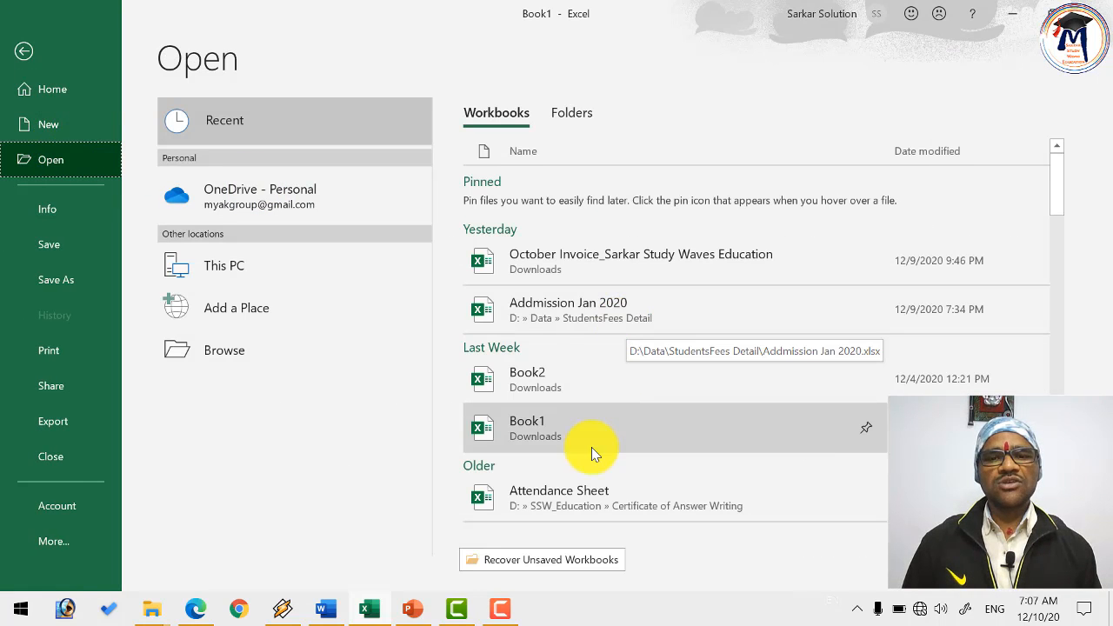
pyautogui.click(575, 311)
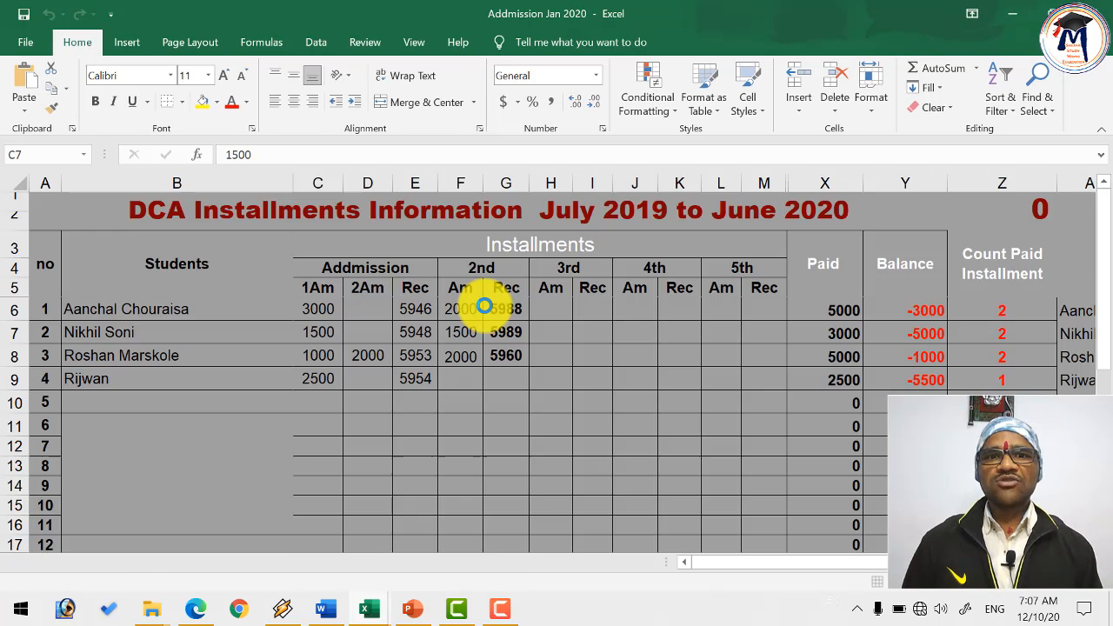
pyautogui.scroll(-7, 485, 313)
pyautogui.scroll(1, 497, 348)
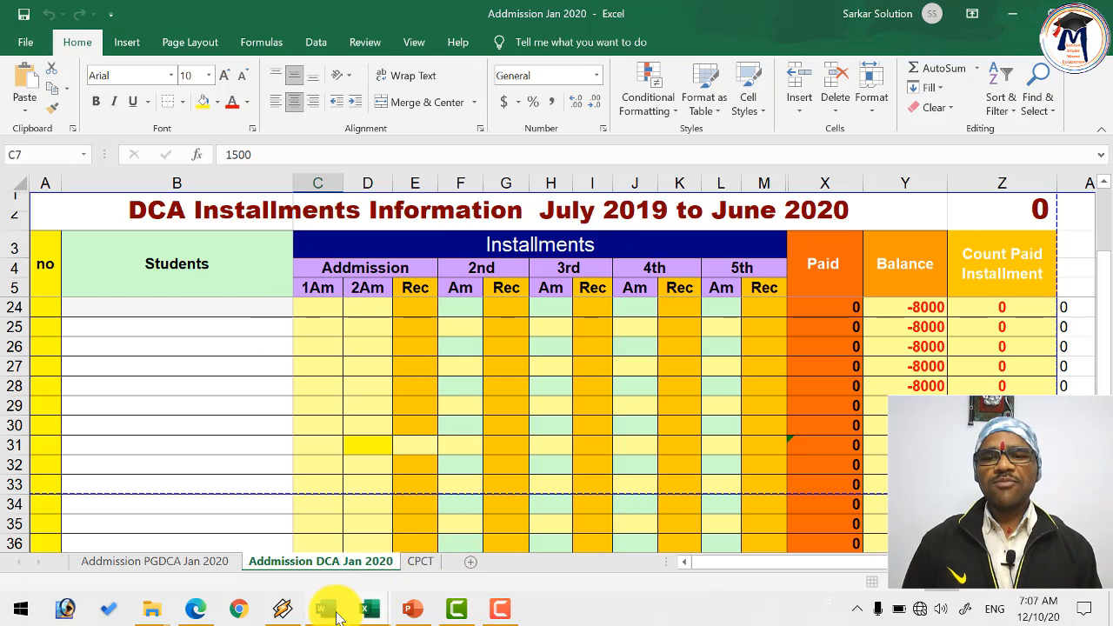
# - Switch to the Word shortcut list and read the PgUp / PgDn row and its action
pyautogui.click(338, 616)
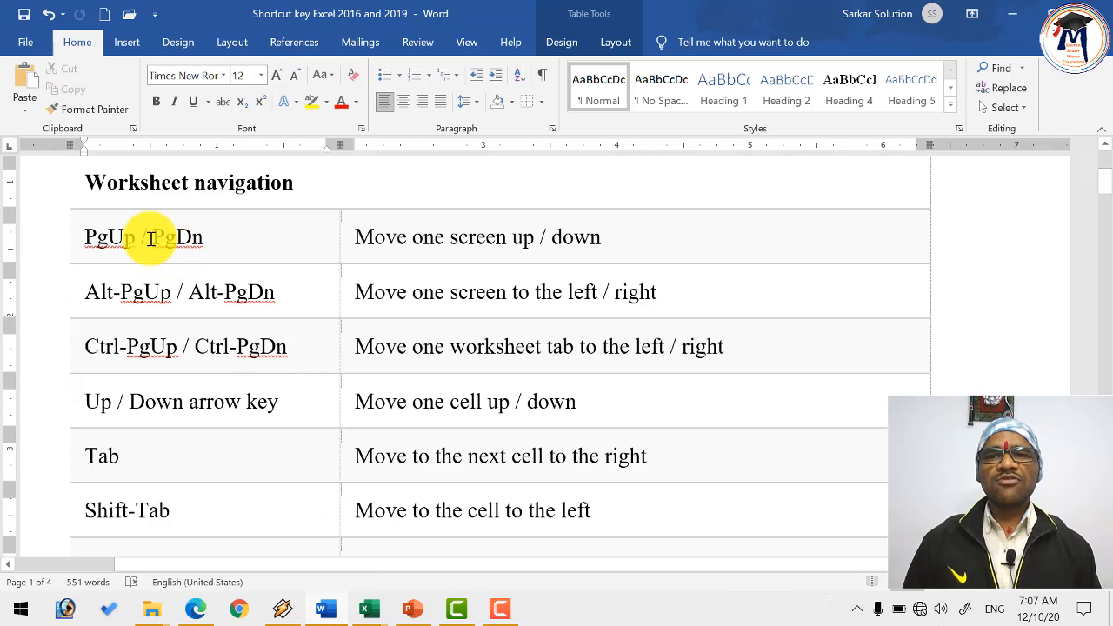
pyautogui.moveTo(90, 237); pyautogui.dragTo(222, 244)
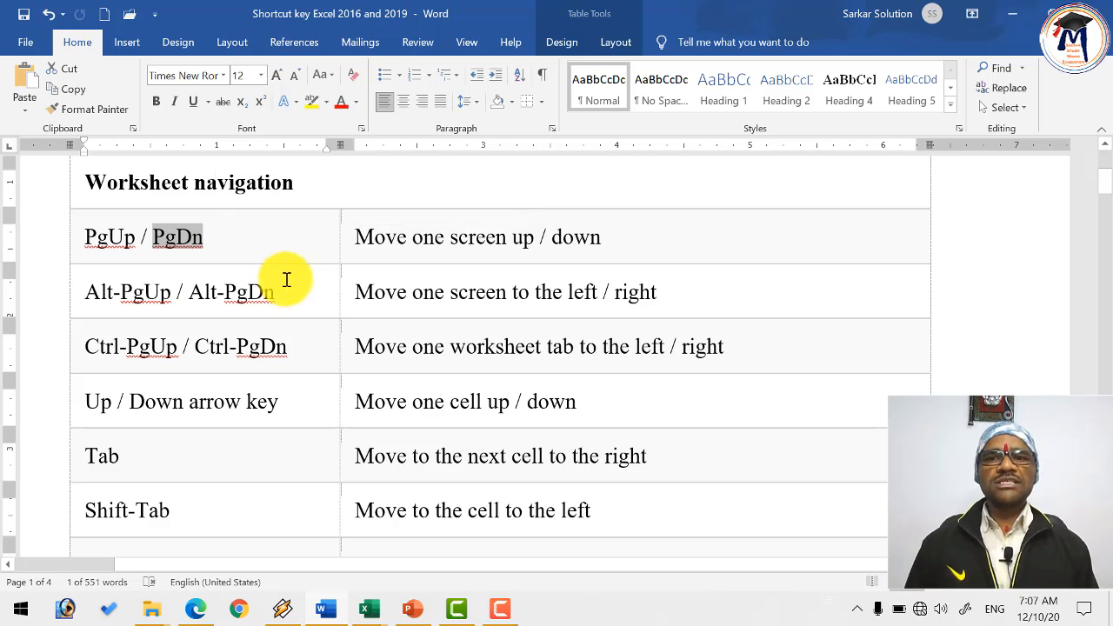
pyautogui.click(273, 238)
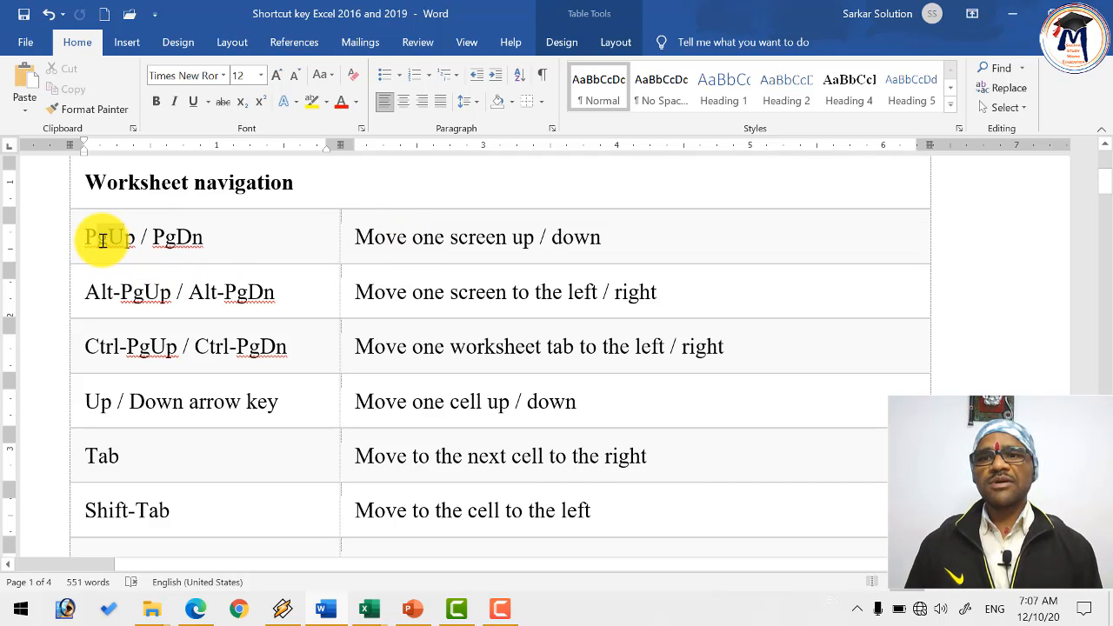
pyautogui.doubleClick(103, 240)
pyautogui.click(385, 248)
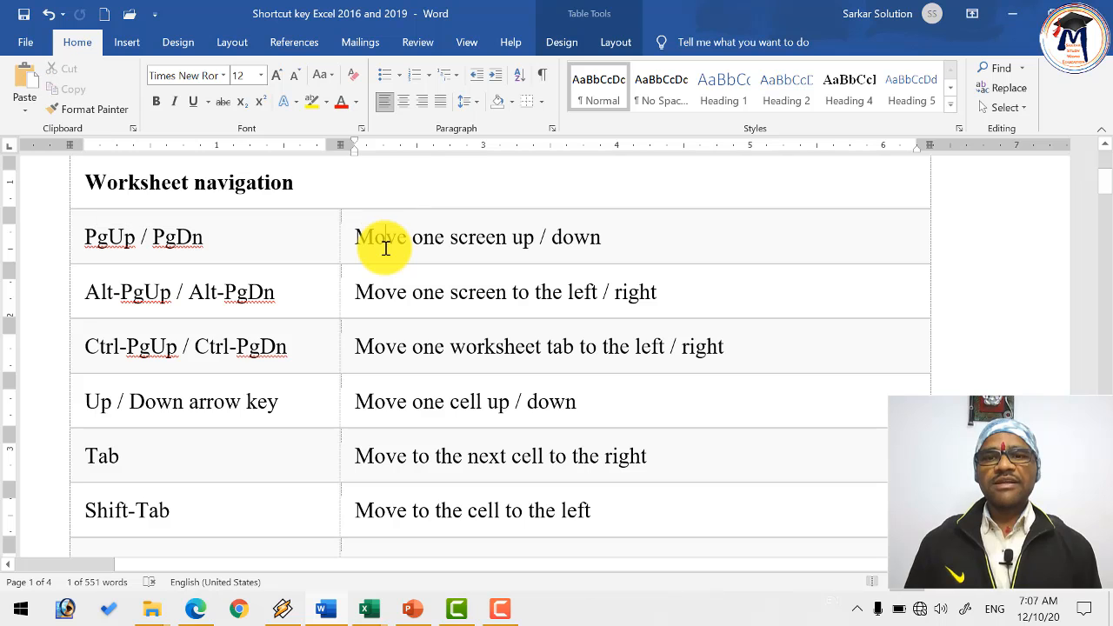
pyautogui.click(176, 240)
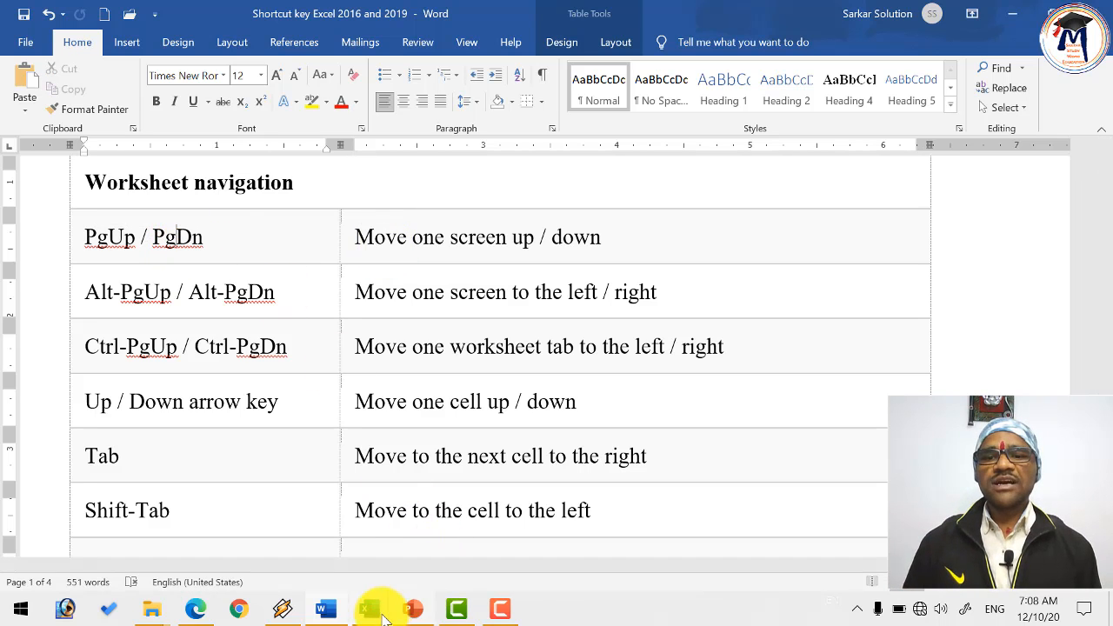
# - Switch to the Addmission Jan 2020 workbook and move one screen down and back up from the "no" header cell
pyautogui.moveTo(370, 609)
pyautogui.click(415, 561)
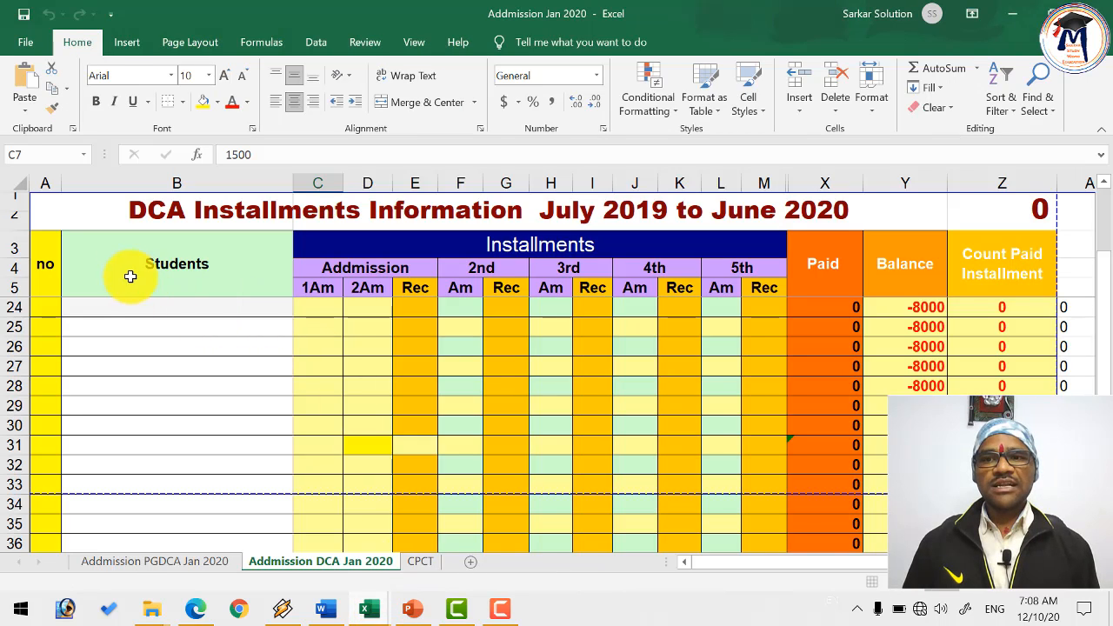
pyautogui.click(106, 306)
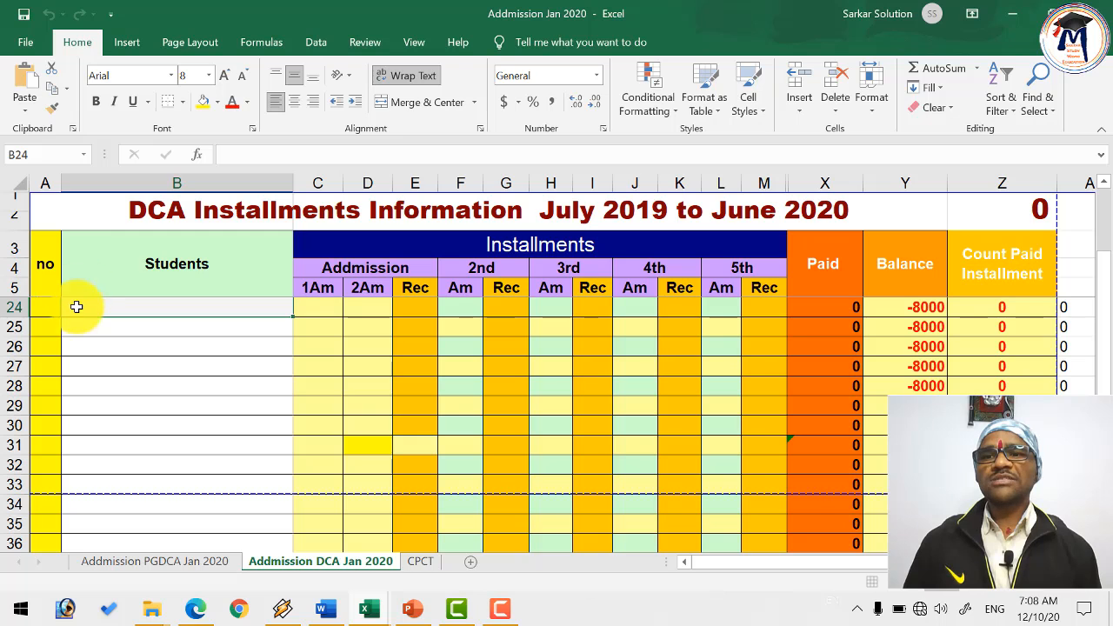
pyautogui.click(47, 268)
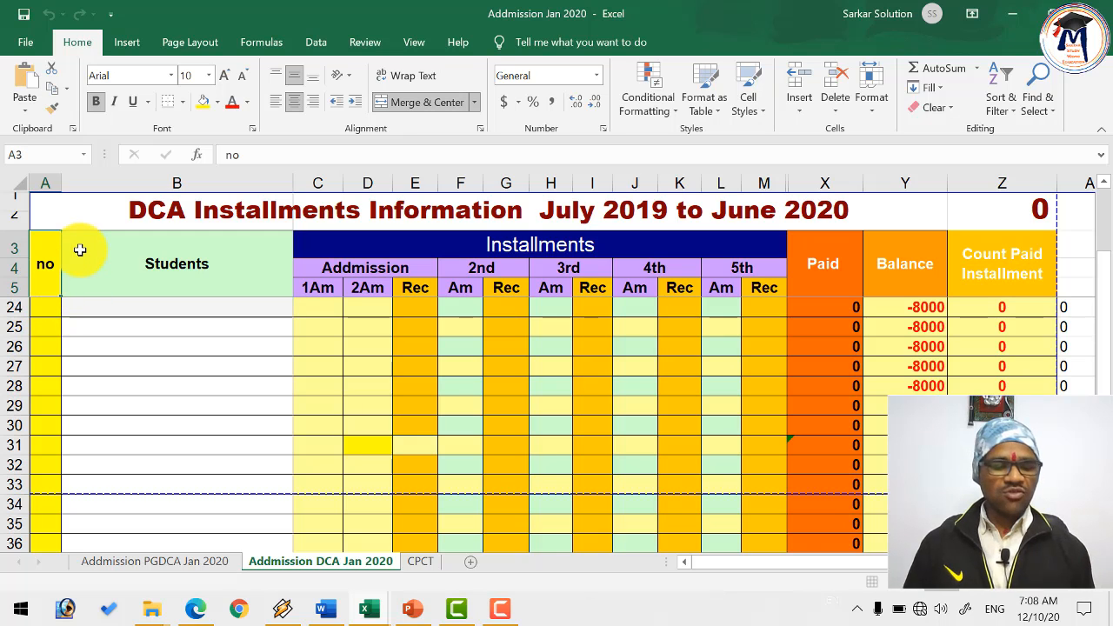
pyautogui.press('pagedown')
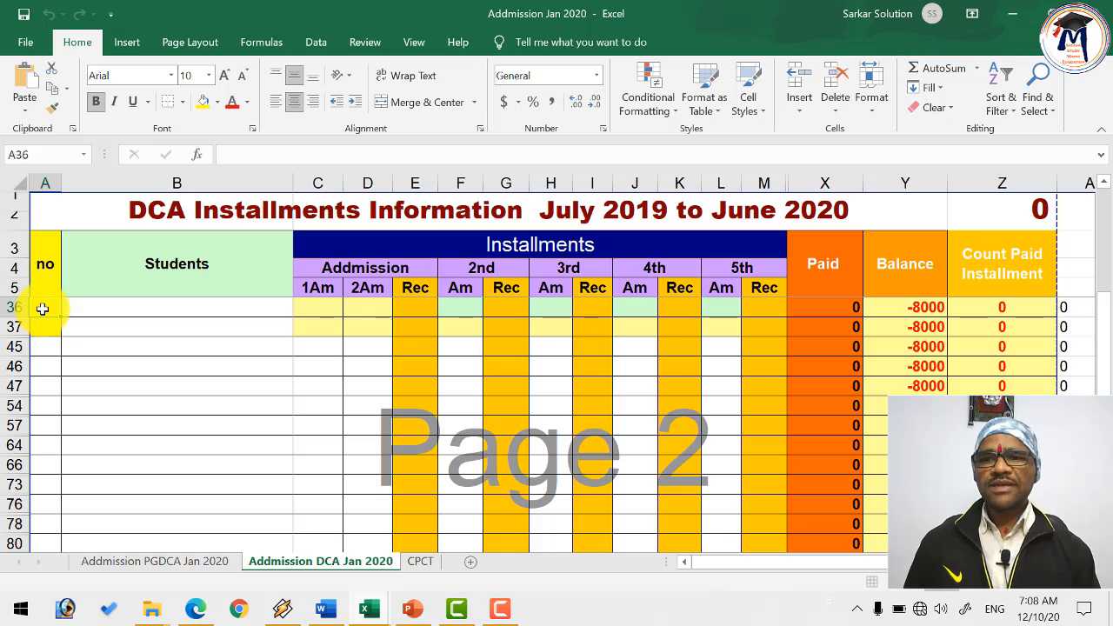
pyautogui.press('pageup')
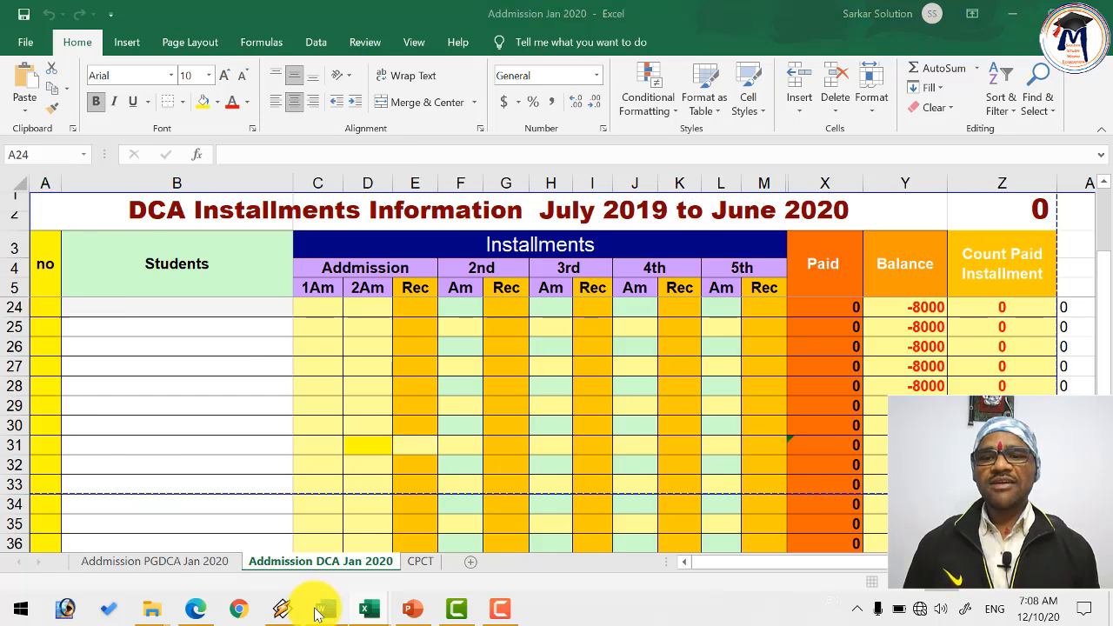
# - Return to the Word shortcut list and read the PgUp / PgDn and Alt-PgUp / Alt-PgDn rows
pyautogui.click(321, 610)
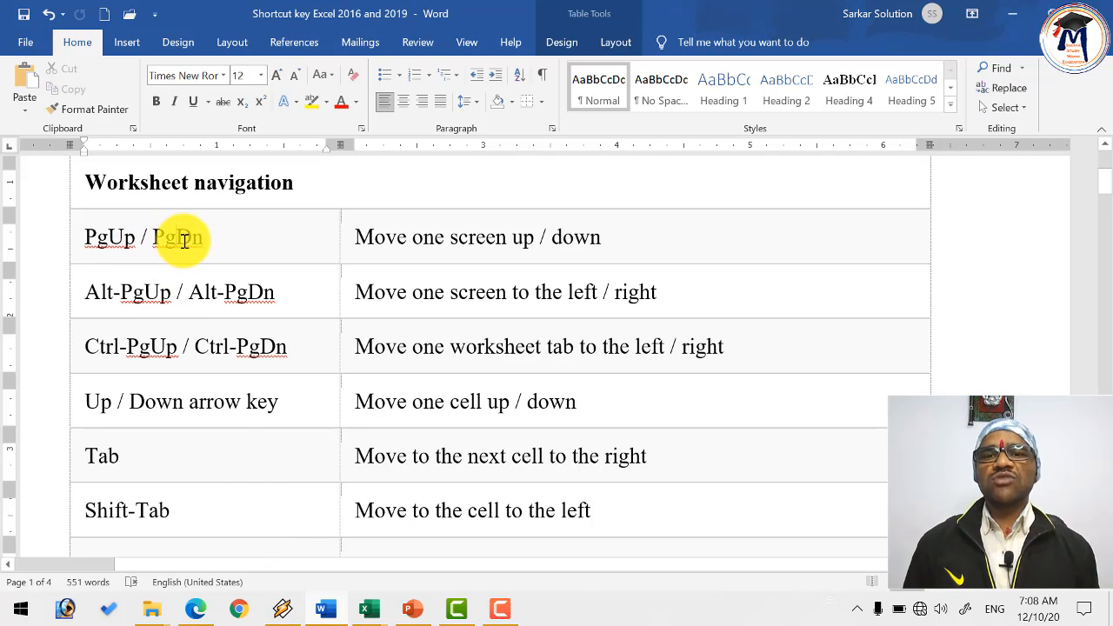
pyautogui.click(397, 241)
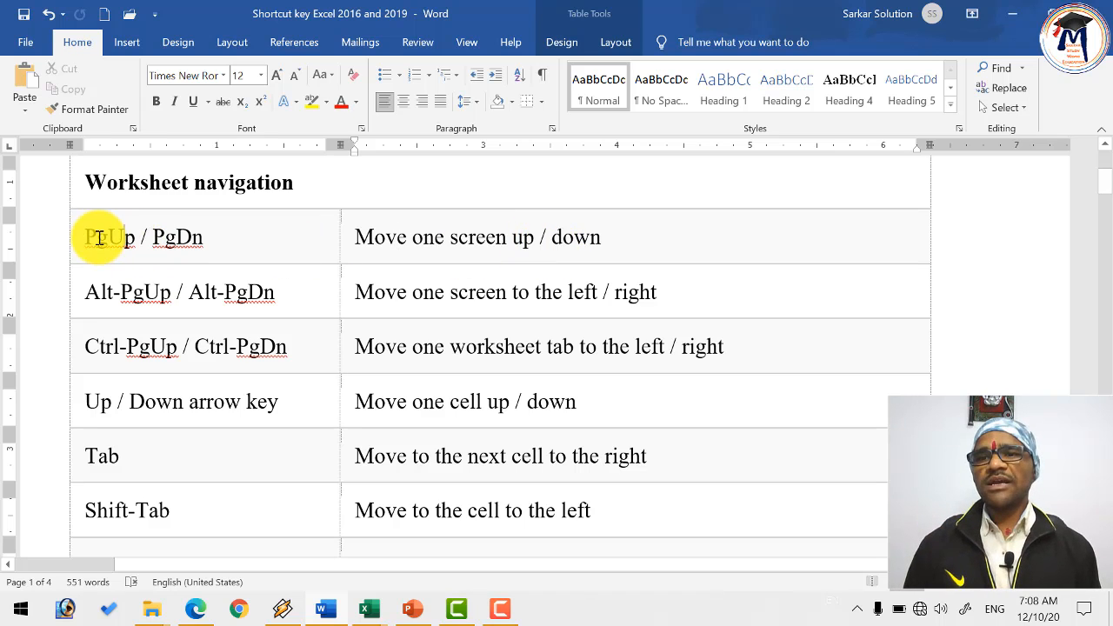
pyautogui.moveTo(91, 237); pyautogui.dragTo(88, 238)
pyautogui.moveTo(154, 239); pyautogui.dragTo(200, 242)
pyautogui.moveTo(96, 291); pyautogui.dragTo(156, 298)
pyautogui.click(206, 294)
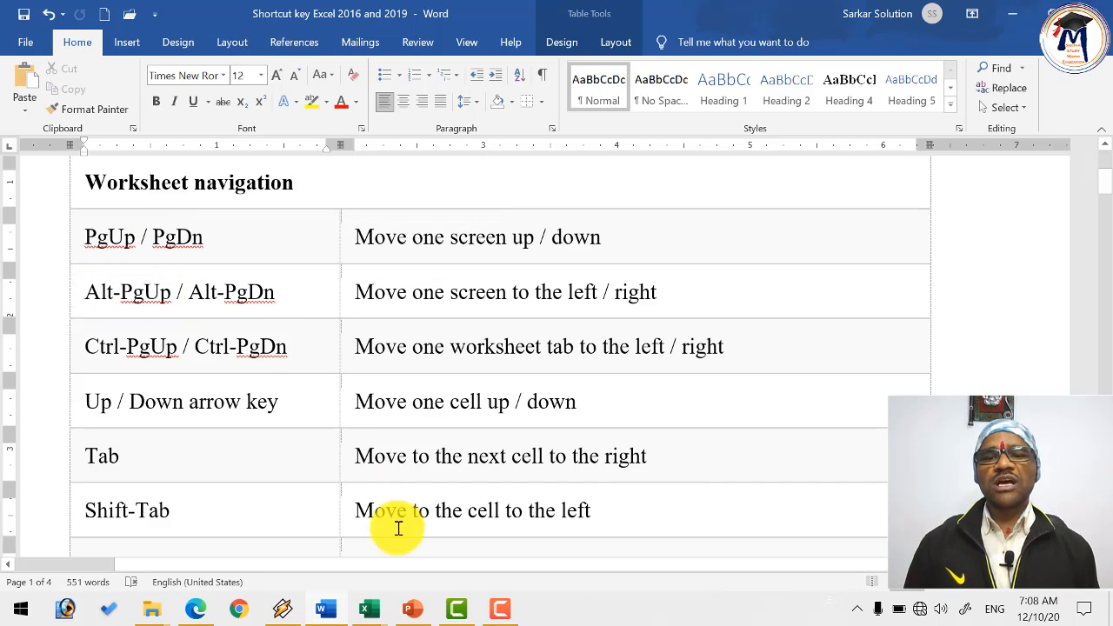
# - Switch to the Addmission Jan 2020 workbook and move along row 24 to column AA and back to the left
pyautogui.moveTo(366, 612)
pyautogui.click(425, 535)
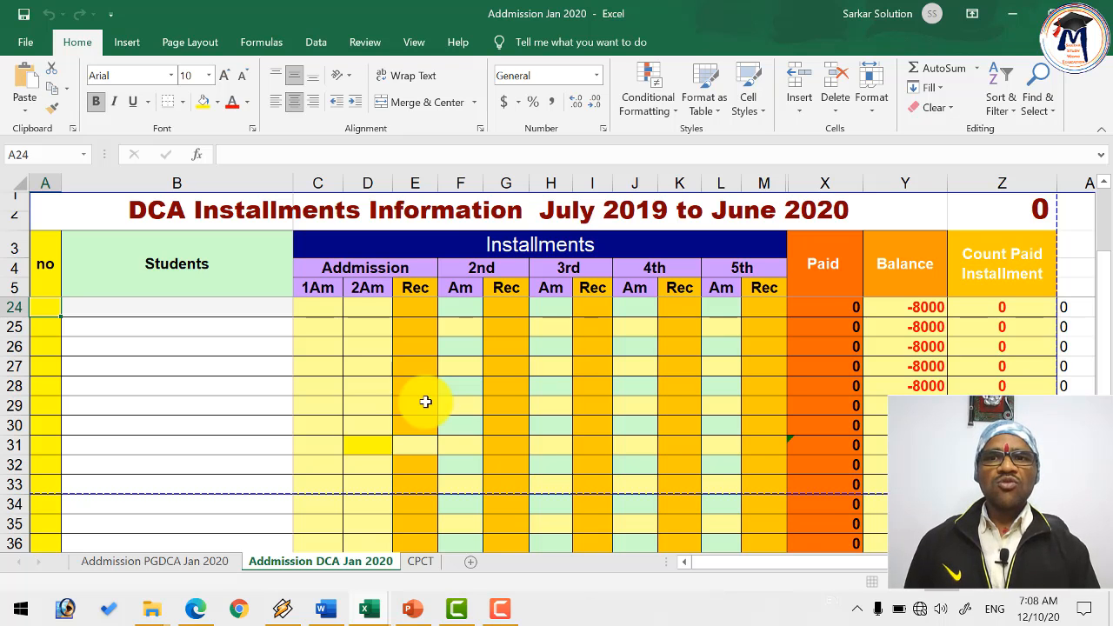
pyautogui.hotkey('ctrl', 'Right')
pyautogui.hotkey('ctrl', 'Right')
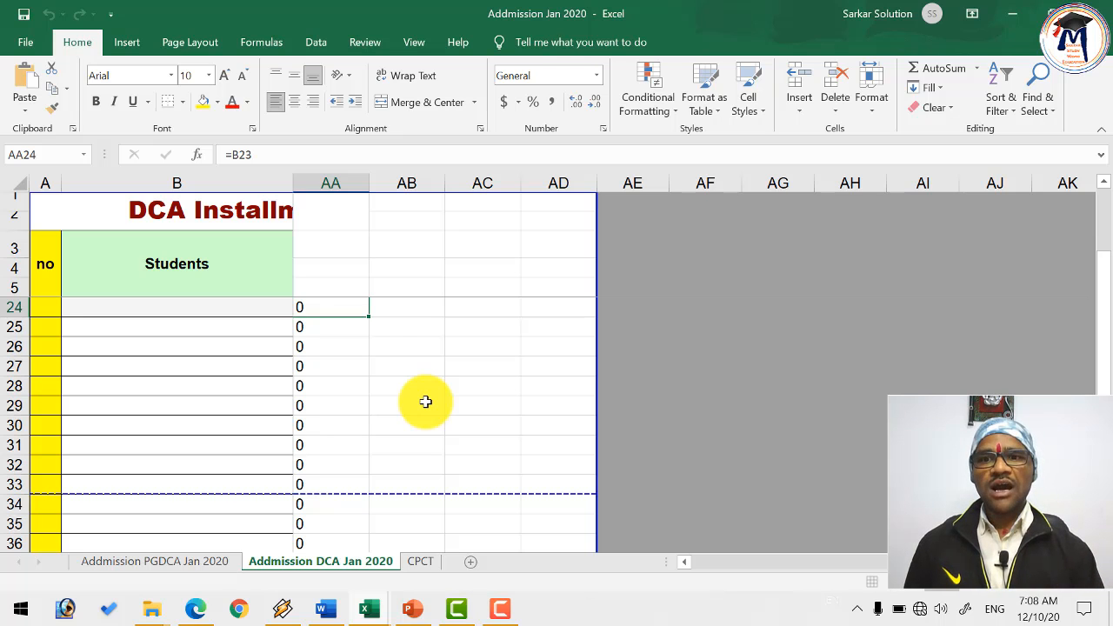
pyautogui.press('Home')
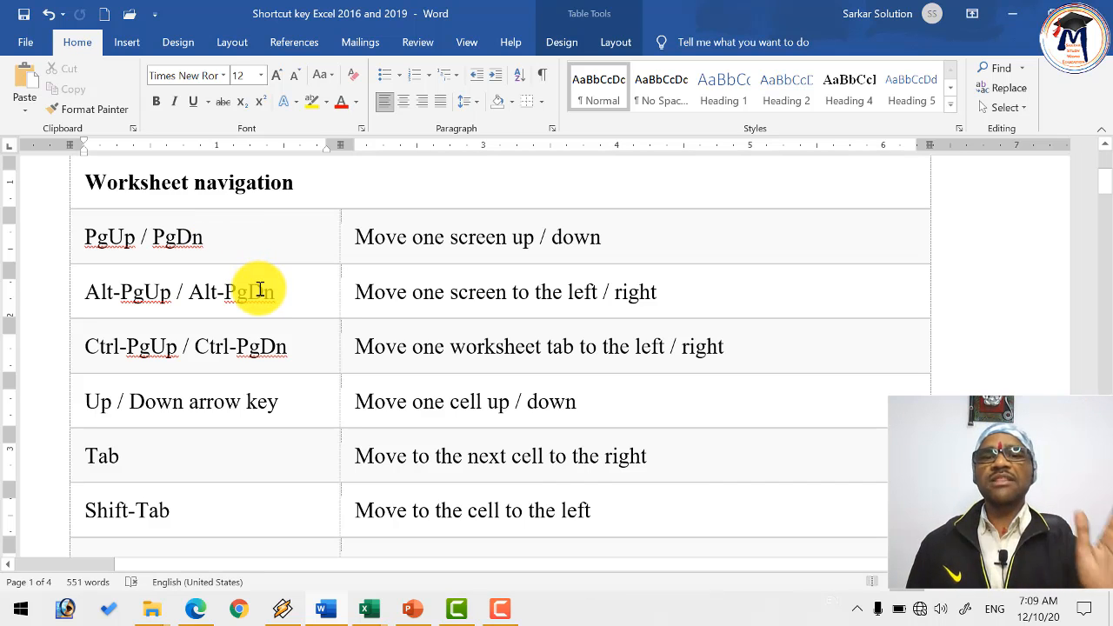
# - Switch to the Addmission Jan 2020 workbook and move back and forth between the Addmission DCA Jan 2020 and Addmission PGDCA Jan 2020 sheets
pyautogui.click(195, 348)
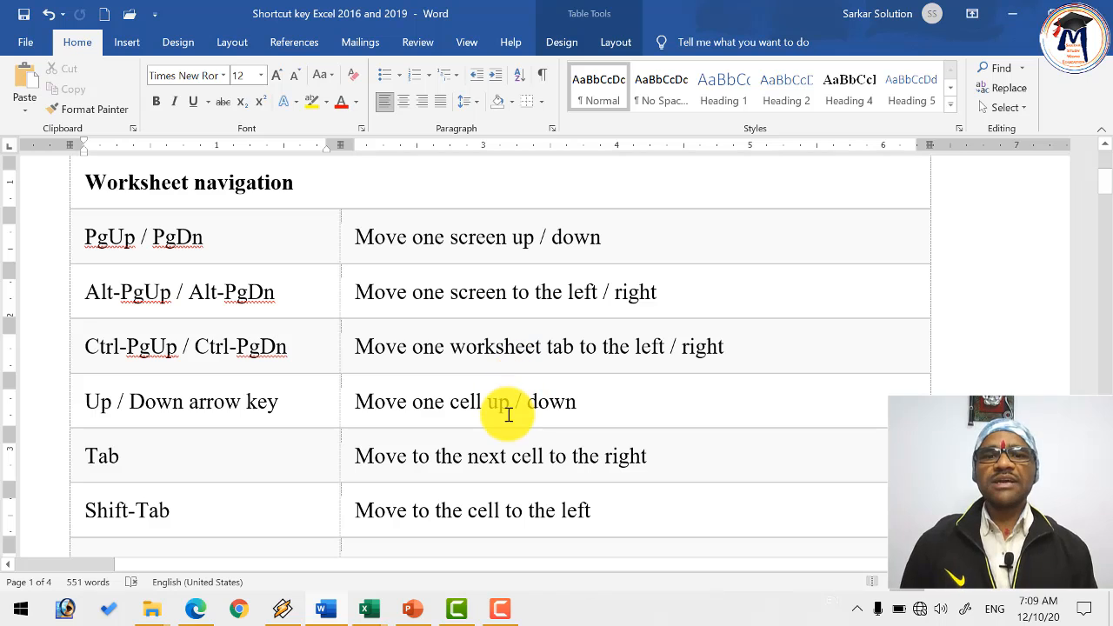
pyautogui.moveTo(370, 607)
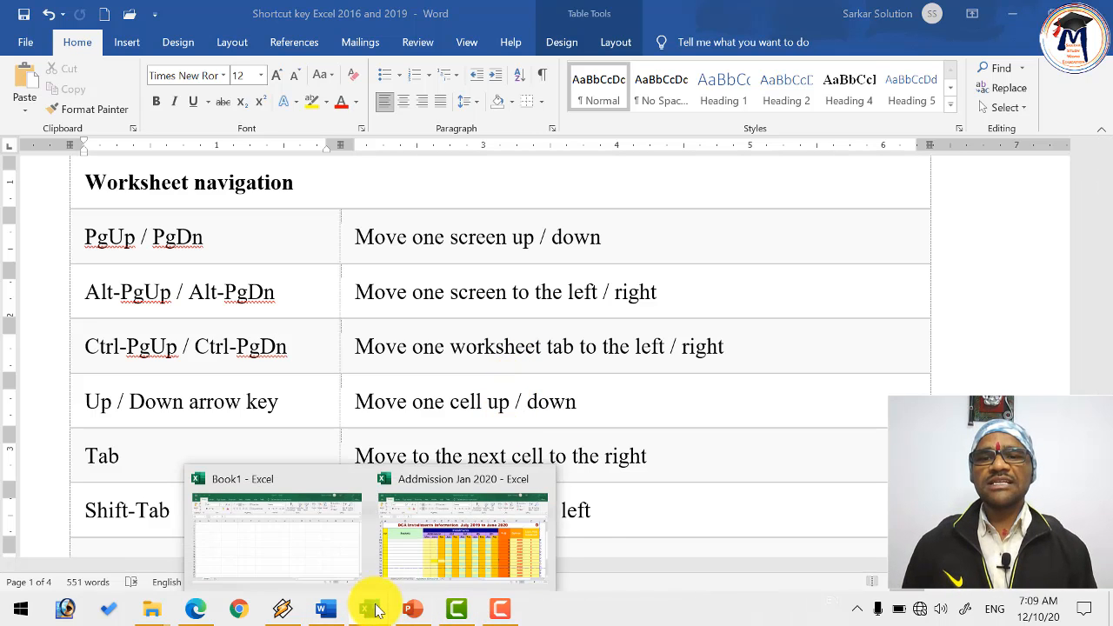
pyautogui.click(450, 557)
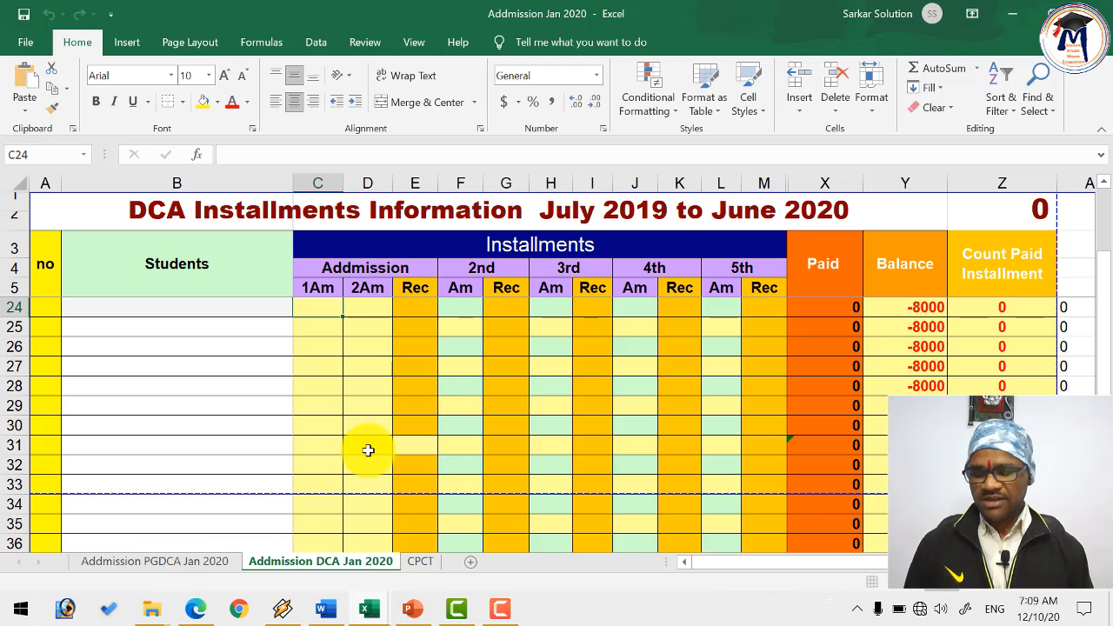
pyautogui.hotkey('ctrl', 'pageup')
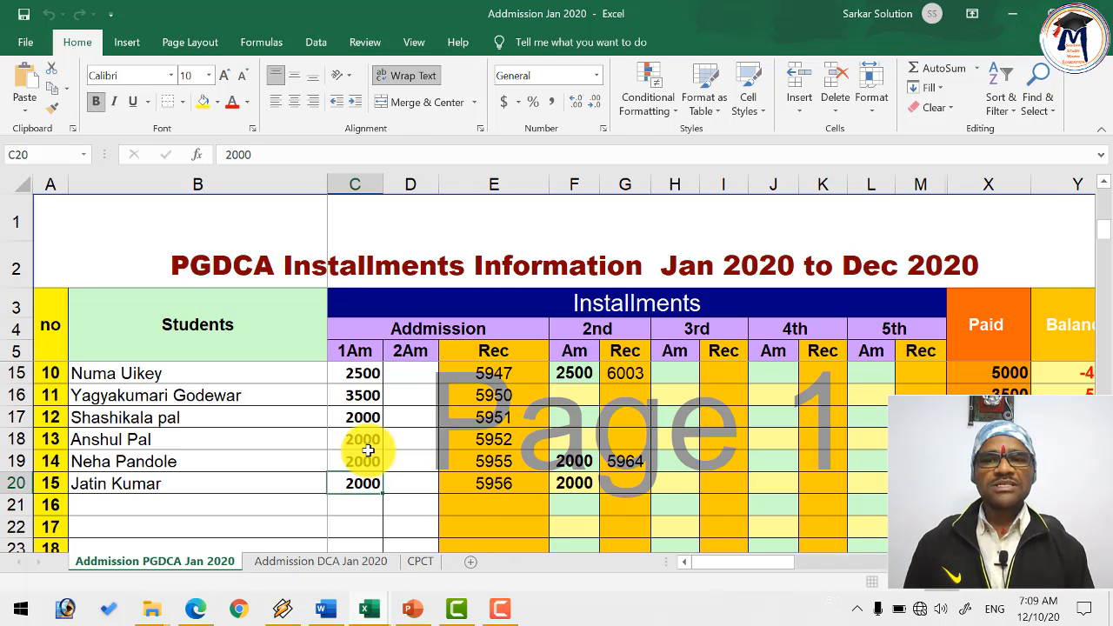
pyautogui.hotkey('ctrl', 'pagedown')
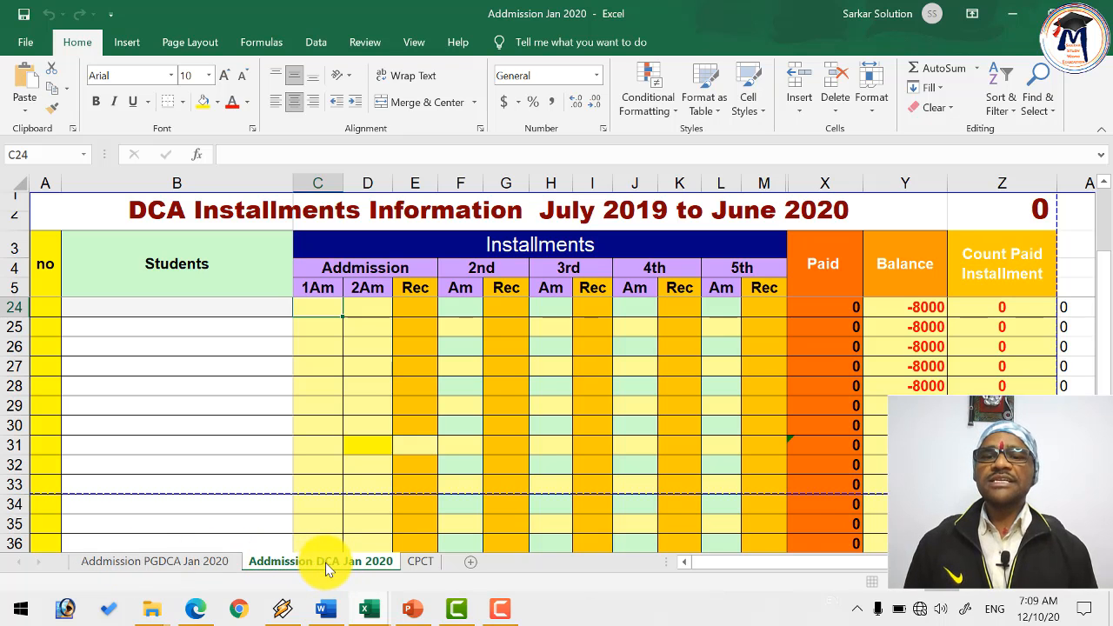
pyautogui.hotkey('ctrl', 'pageup')
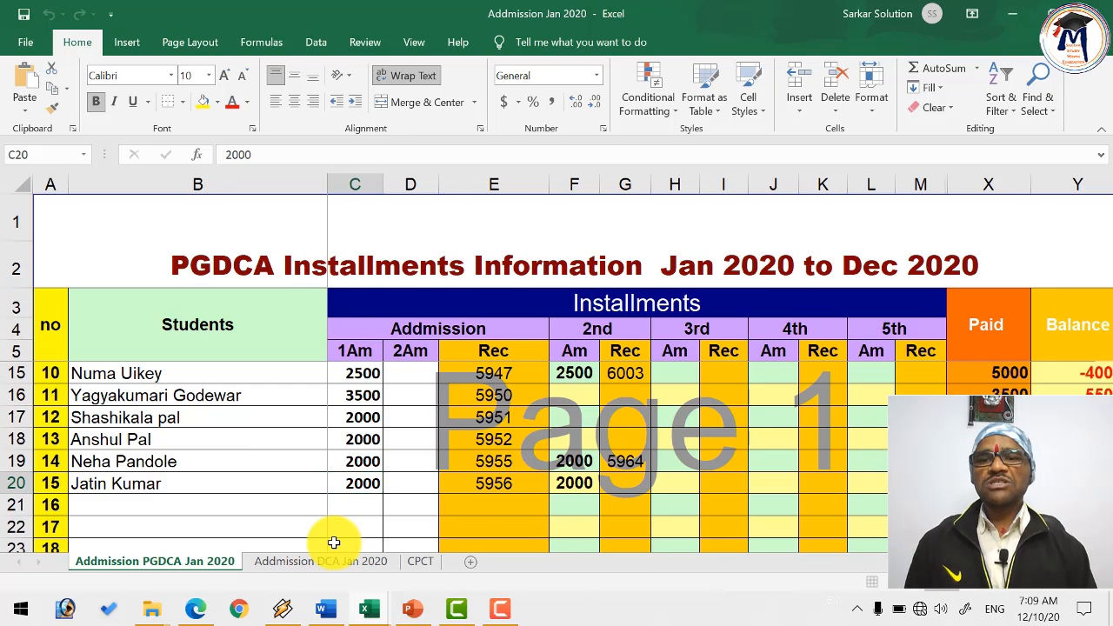
pyautogui.hotkey('ctrl', 'pagedown')
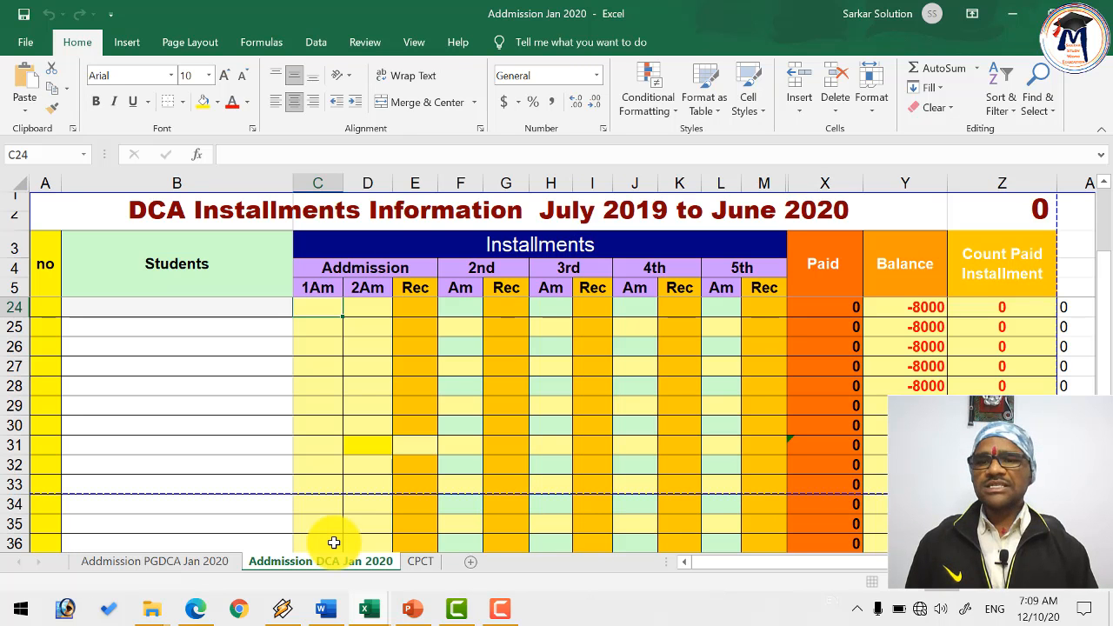
# - Move one sheet at a time through the PGDCA, DCA and CPCT sheets, ending on Addmission PGDCA Jan 2020
pyautogui.hotkey('ctrl', 'pageup')
pyautogui.hotkey('ctrl', 'pagedown')
pyautogui.hotkey('ctrl', 'pageup')
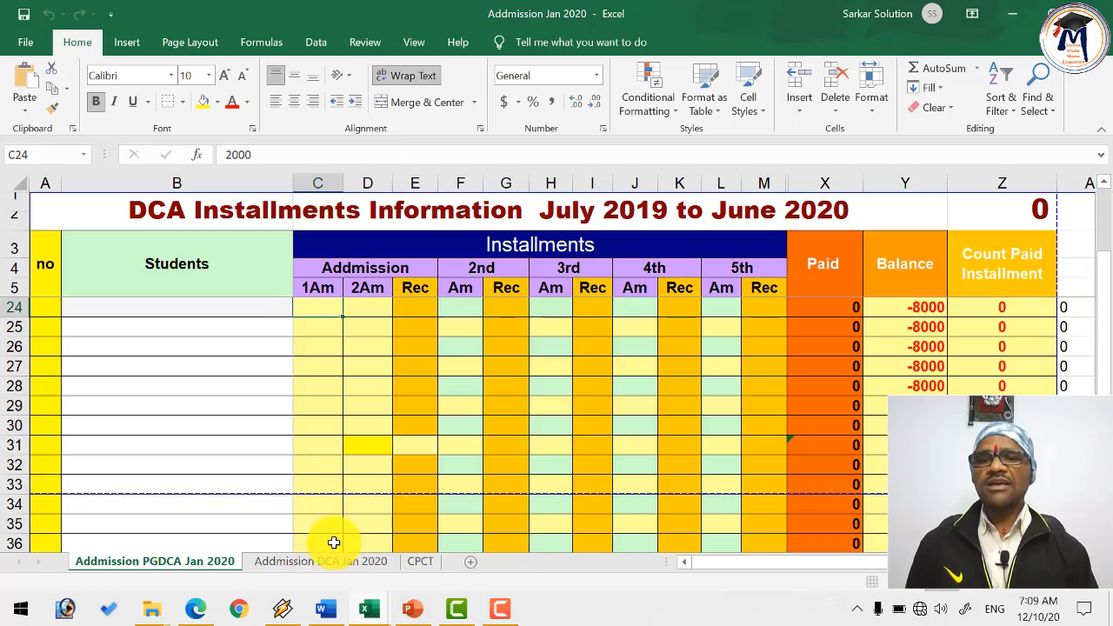
pyautogui.hotkey('ctrl', 'pagedown')
pyautogui.hotkey('ctrl', 'pageup')
pyautogui.hotkey('ctrl', 'pagedown')
pyautogui.hotkey('ctrl', 'pagedown')
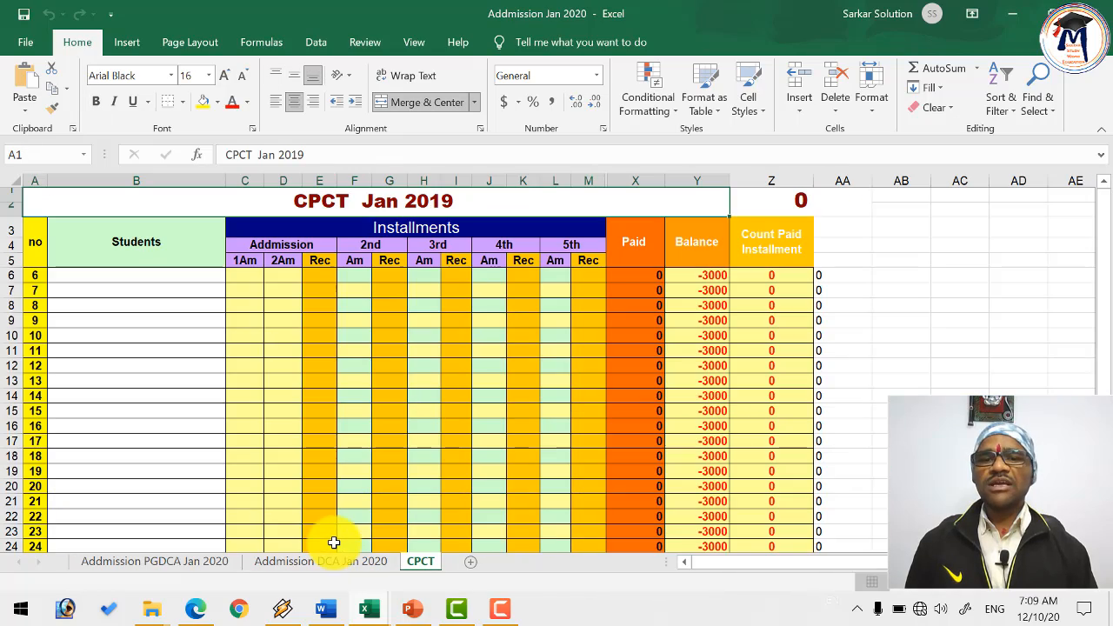
pyautogui.hotkey('ctrl', 'pageup')
pyautogui.hotkey('ctrl', 'pagedown')
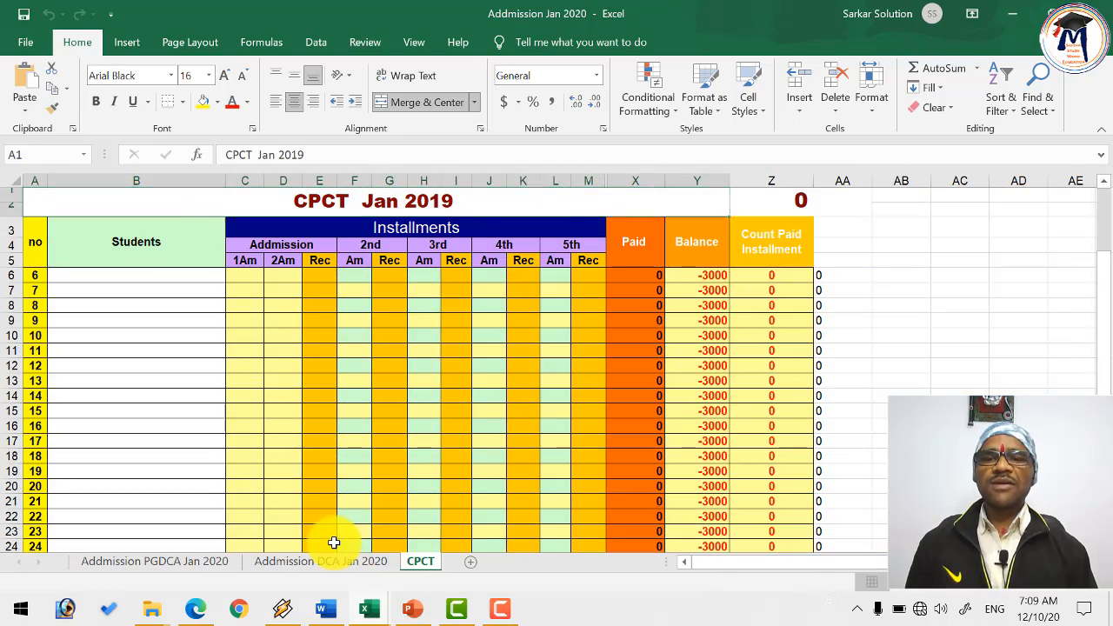
pyautogui.hotkey('ctrl', 'pageup')
pyautogui.hotkey('ctrl', 'pageup')
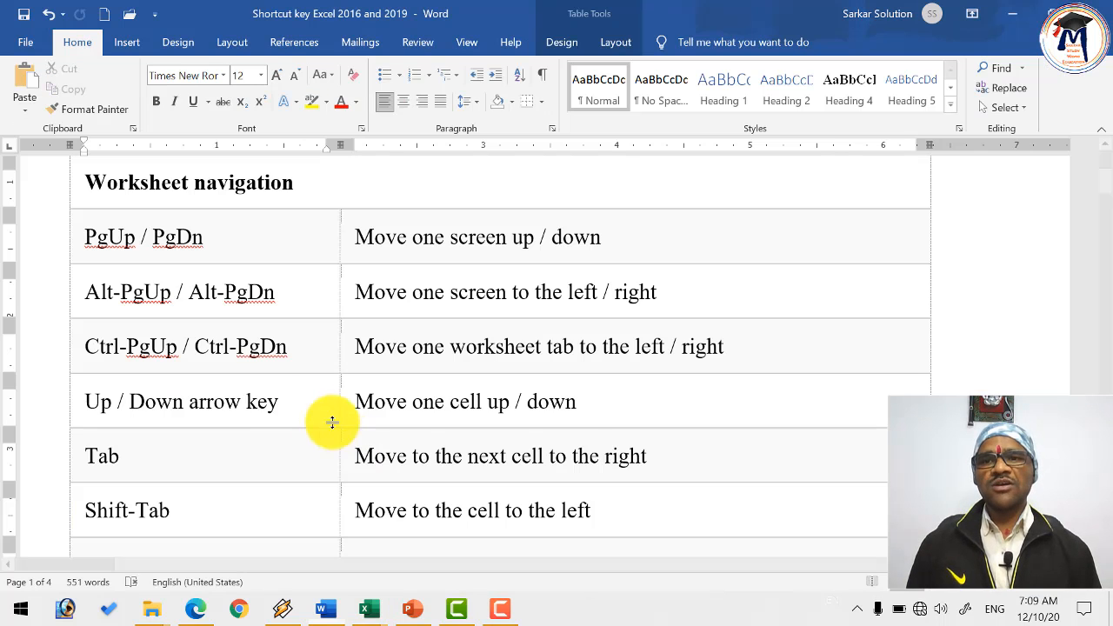
# - Return to the Word shortcut list and review the three PgUp / PgDn rows and the Up / Down arrow key row
pyautogui.hotkey('alt', 'Tab')
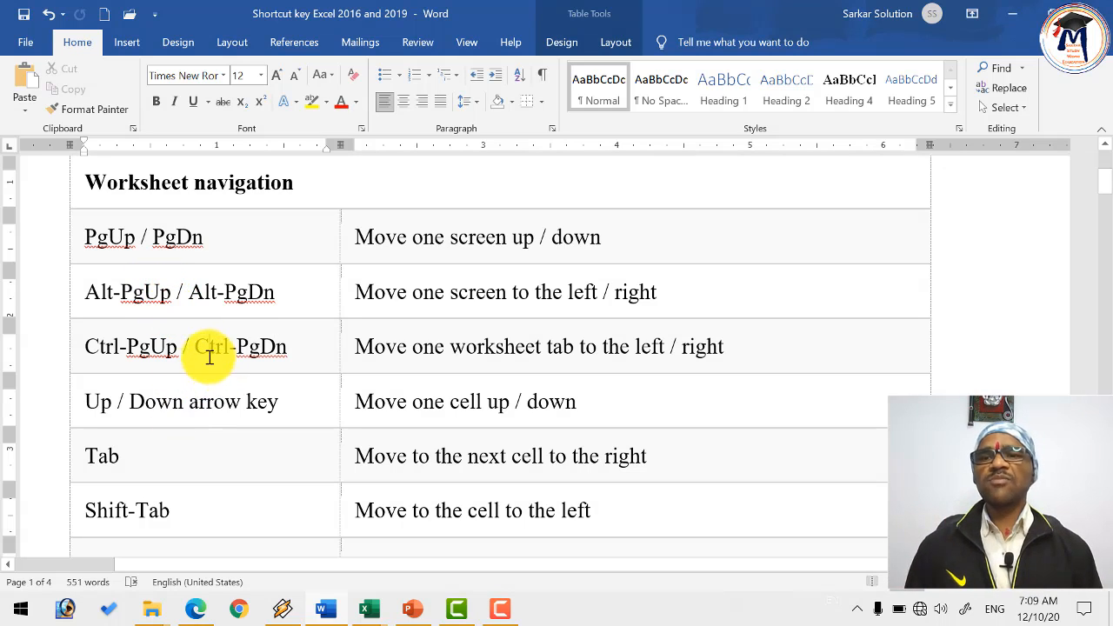
pyautogui.moveTo(87, 239); pyautogui.dragTo(243, 355)
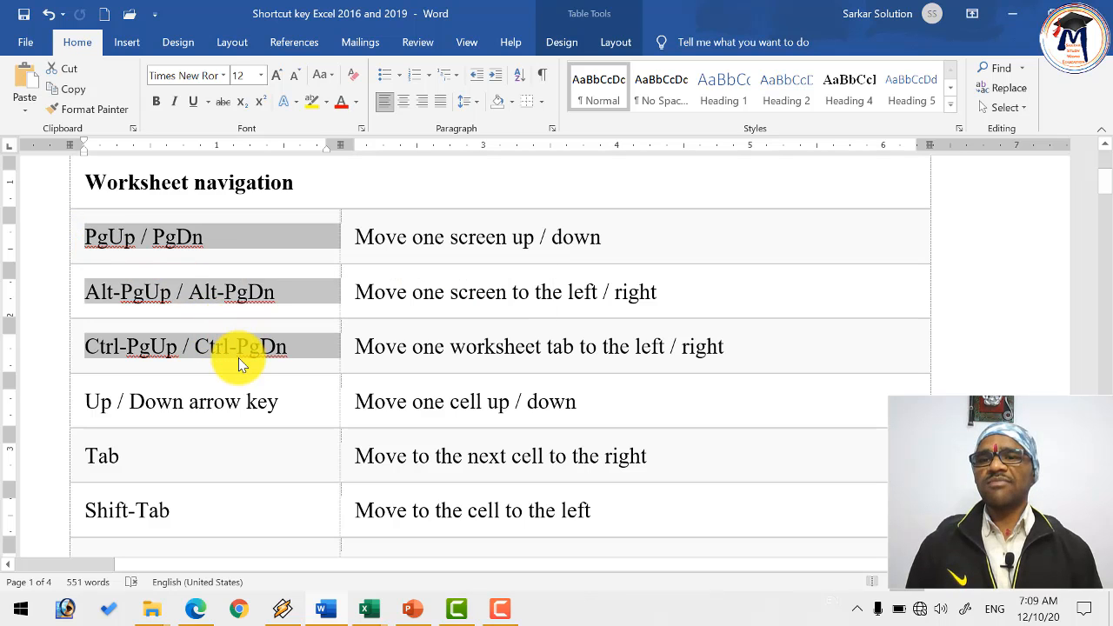
pyautogui.click(124, 409)
pyautogui.moveTo(91, 401); pyautogui.dragTo(197, 400)
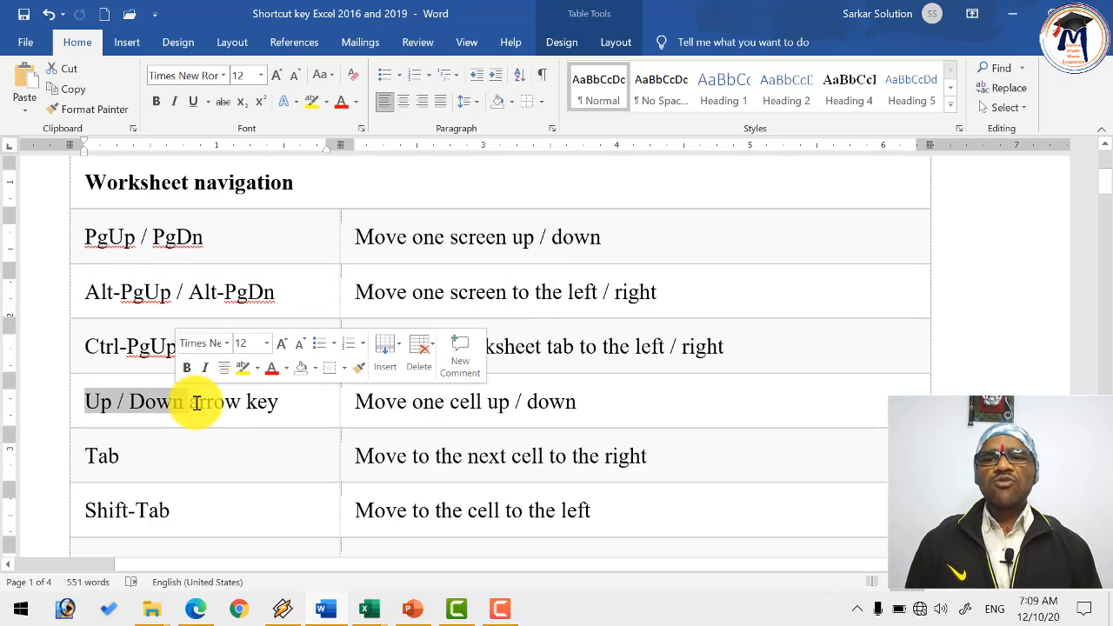
pyautogui.click(205, 400)
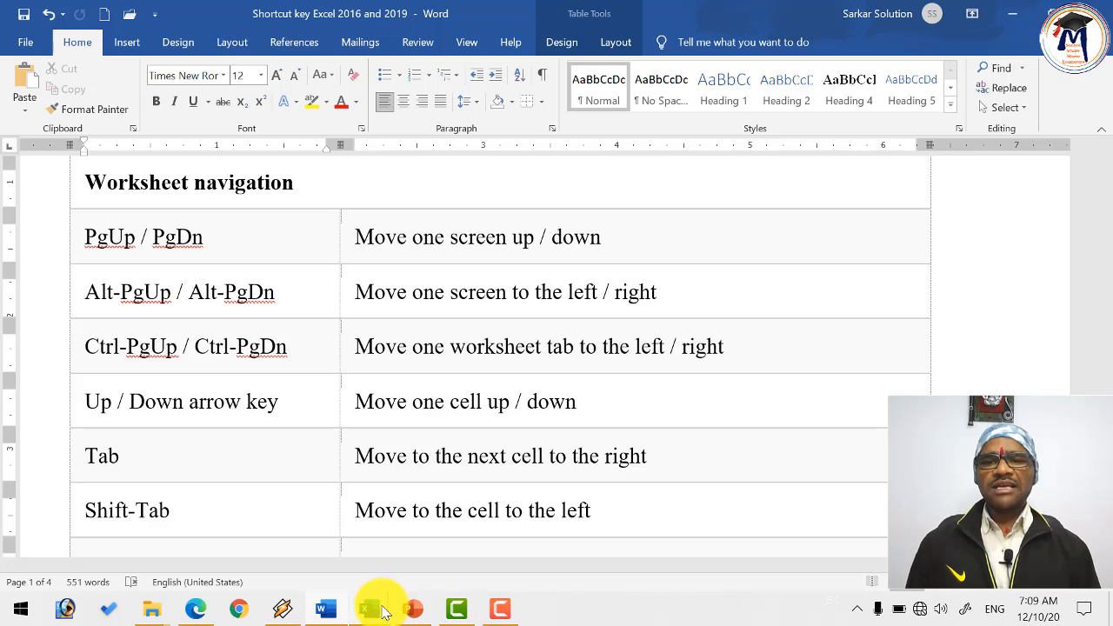
# - Switch to the Addmission Jan 2020 workbook, select B19, and move cell by cell down to B24 and back up
pyautogui.moveTo(372, 605)
pyautogui.click(418, 552)
pyautogui.click(186, 460)
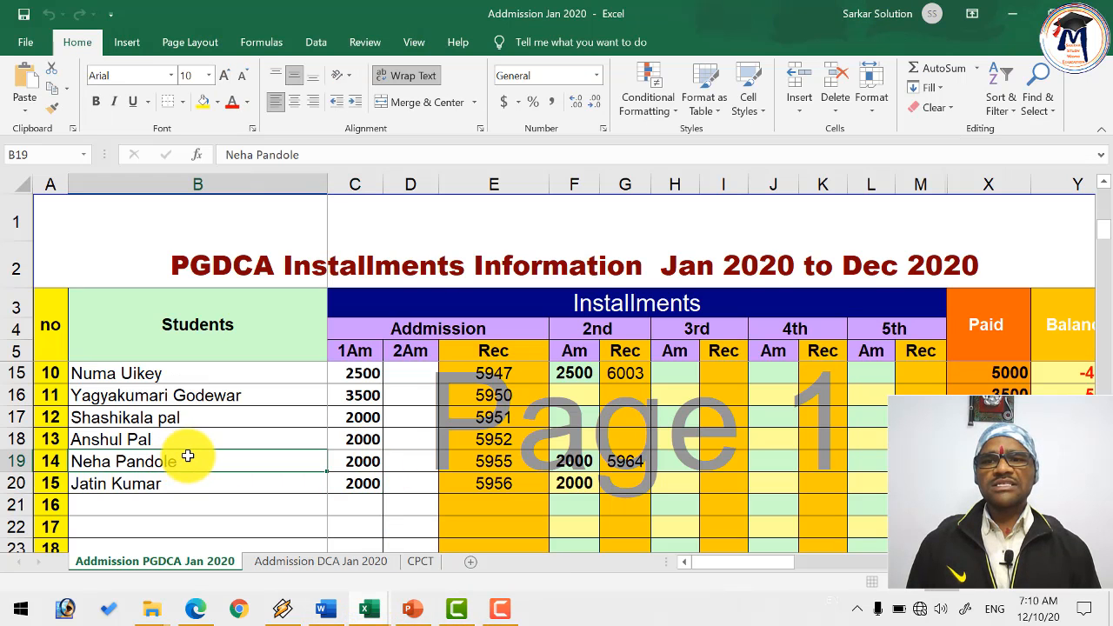
pyautogui.scroll(-2, 194, 417)
pyautogui.scroll(2, 227, 432)
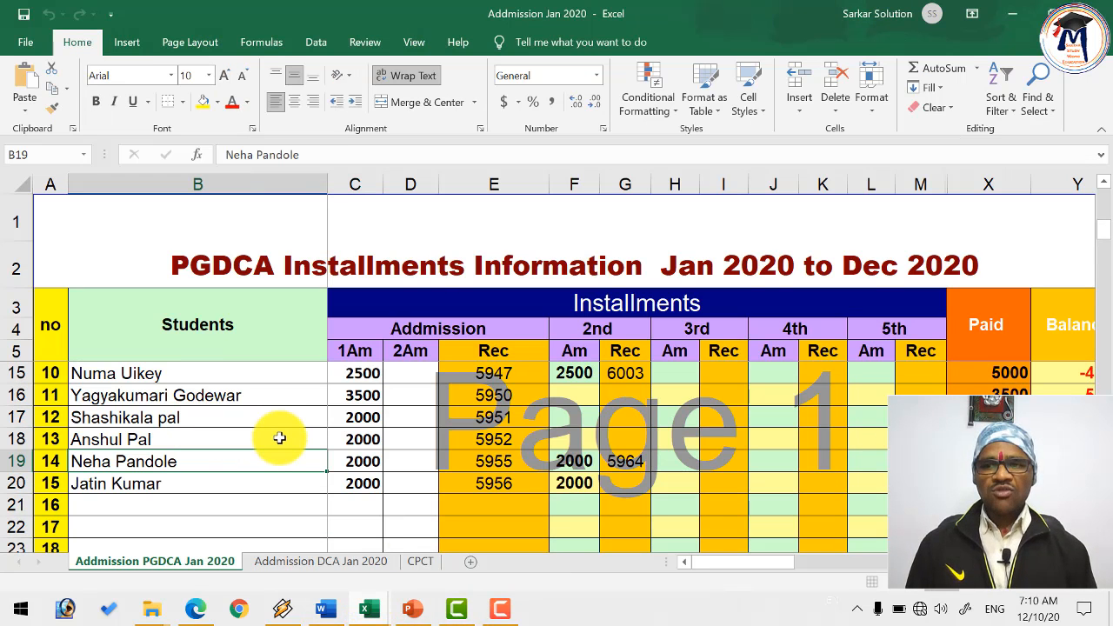
pyautogui.press('Down')
pyautogui.press('Down')
pyautogui.press('Down')
pyautogui.press('Down')
pyautogui.press('Down')
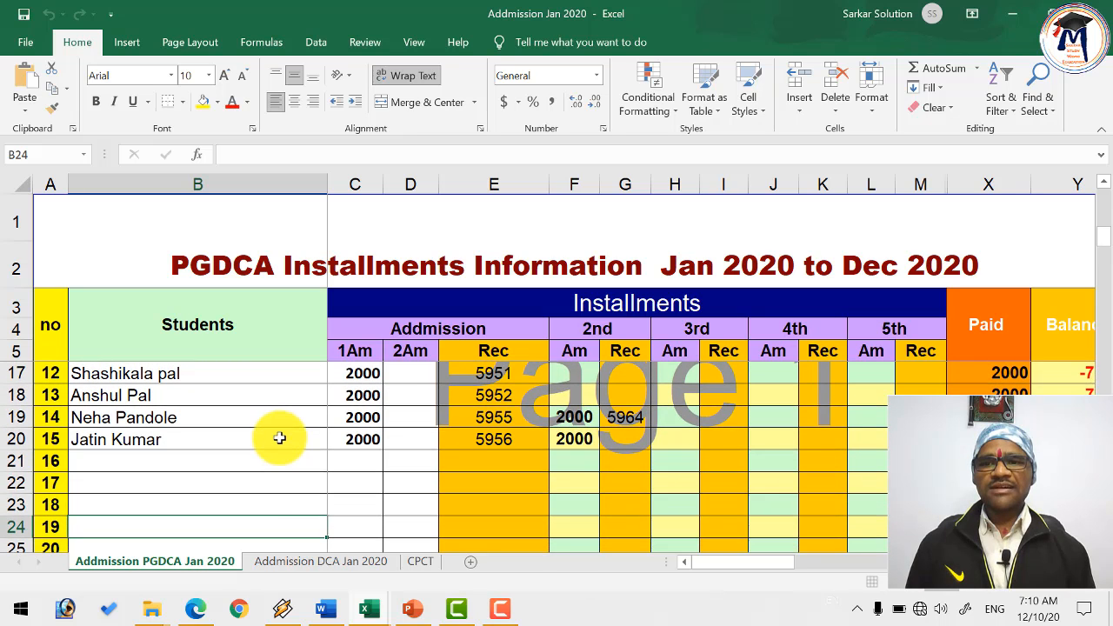
pyautogui.press('Up')
pyautogui.press('Up')
pyautogui.press('Up')
pyautogui.press('Up')
pyautogui.press('Up')
# - Move cell by cell along row 19 to F19, back to C19, and on to B21
pyautogui.press('Right')
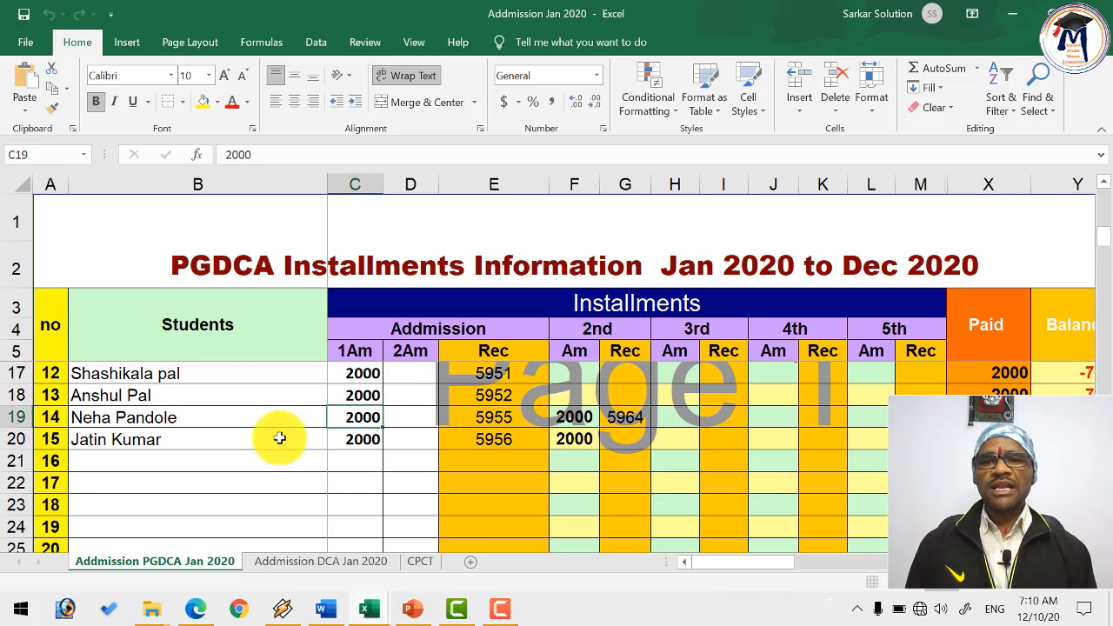
pyautogui.press('Right')
pyautogui.press('Right')
pyautogui.press('Right')
pyautogui.press('Left')
pyautogui.press('Left')
pyautogui.press('Left')
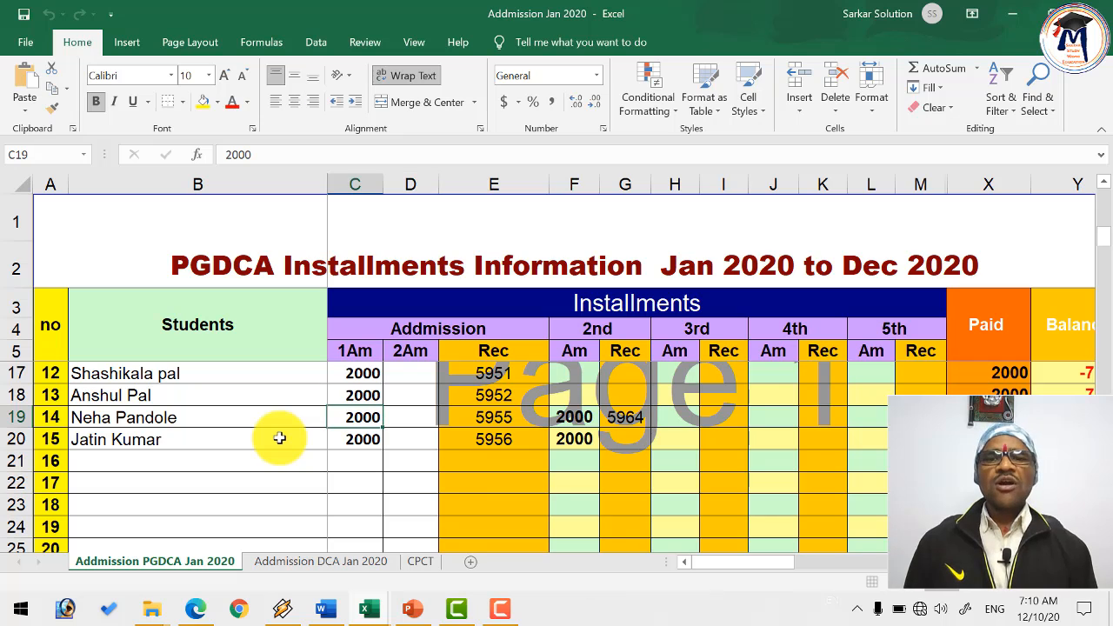
pyautogui.press('Down')
pyautogui.press('Down')
pyautogui.press('Left')
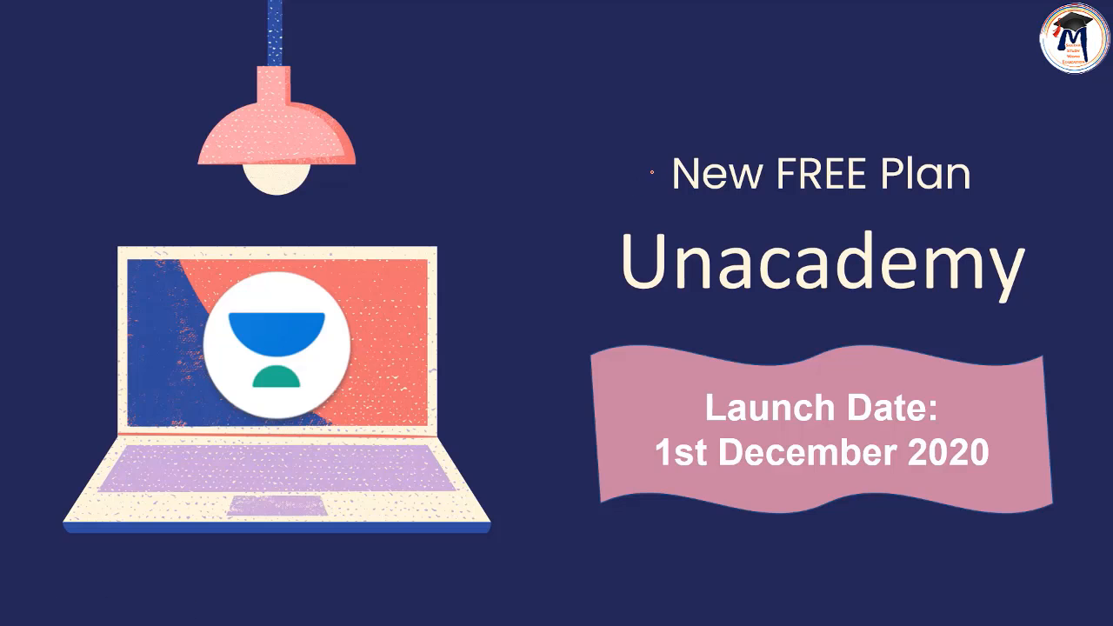
pyautogui.moveTo(651, 148)
pyautogui.mouseDown()
pyautogui.moveTo(654, 193)
pyautogui.moveTo(864, 124)
pyautogui.moveTo(971, 174)
pyautogui.moveTo(626, 175)
pyautogui.mouseUp()
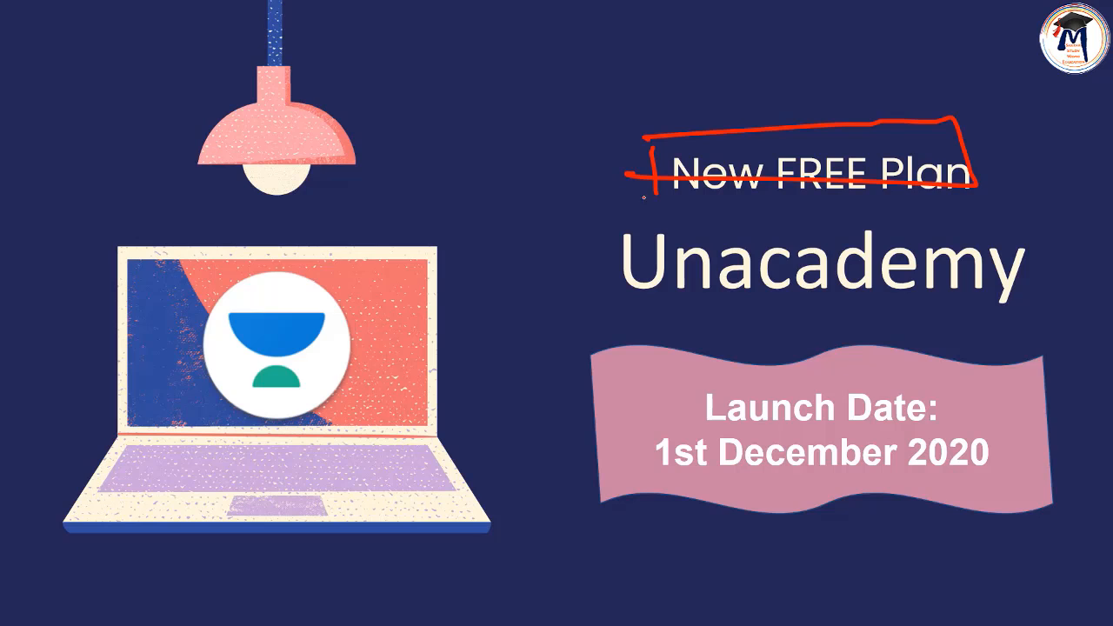
pyautogui.moveTo(671, 387); pyautogui.dragTo(641, 410)
pyautogui.moveTo(651, 484)
pyautogui.mouseDown()
pyautogui.moveTo(708, 492)
pyautogui.moveTo(739, 474)
pyautogui.mouseUp()
pyautogui.moveTo(616, 397); pyautogui.dragTo(670, 449)
pyautogui.press('Right')
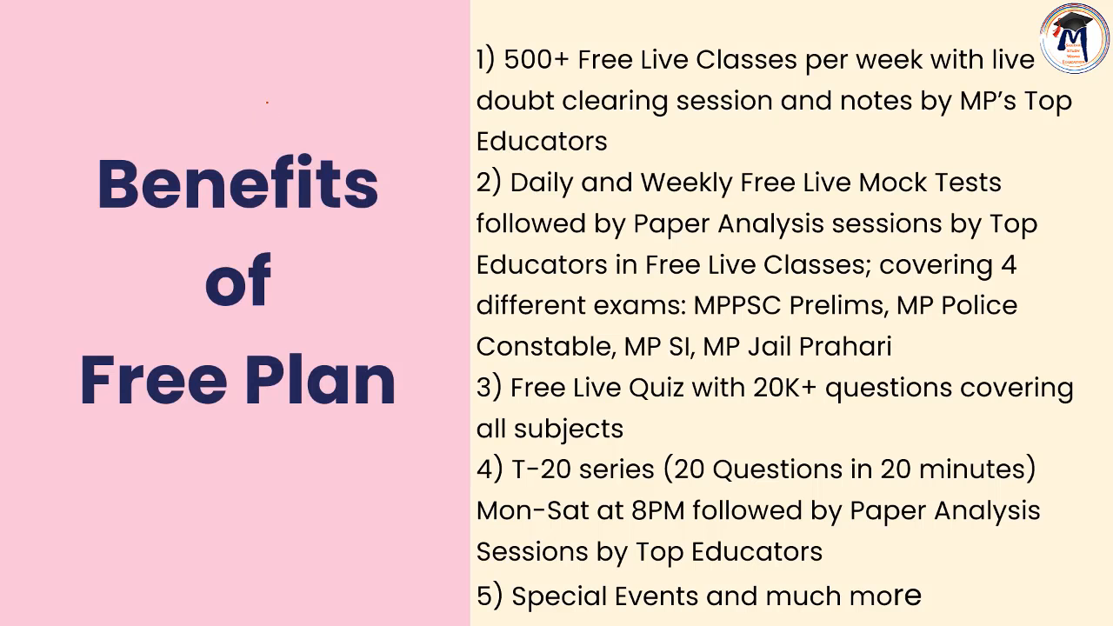
pyautogui.moveTo(267, 102); pyautogui.dragTo(275, 106)
pyautogui.moveTo(270, 276); pyautogui.dragTo(264, 287)
pyautogui.moveTo(260, 306); pyautogui.dragTo(291, 296)
pyautogui.moveTo(319, 346); pyautogui.dragTo(369, 353)
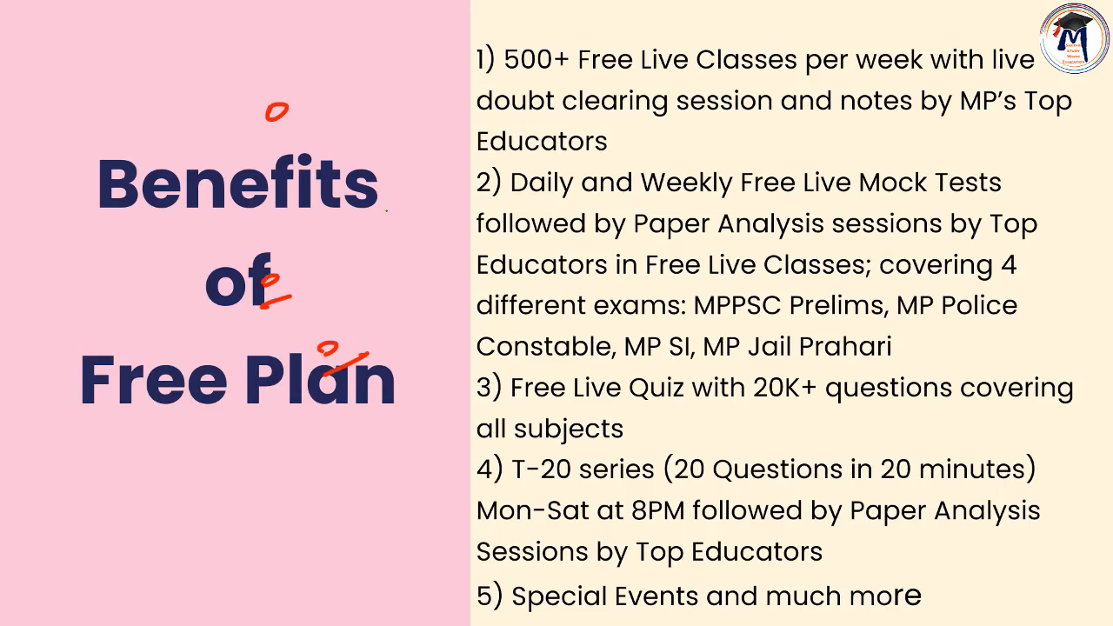
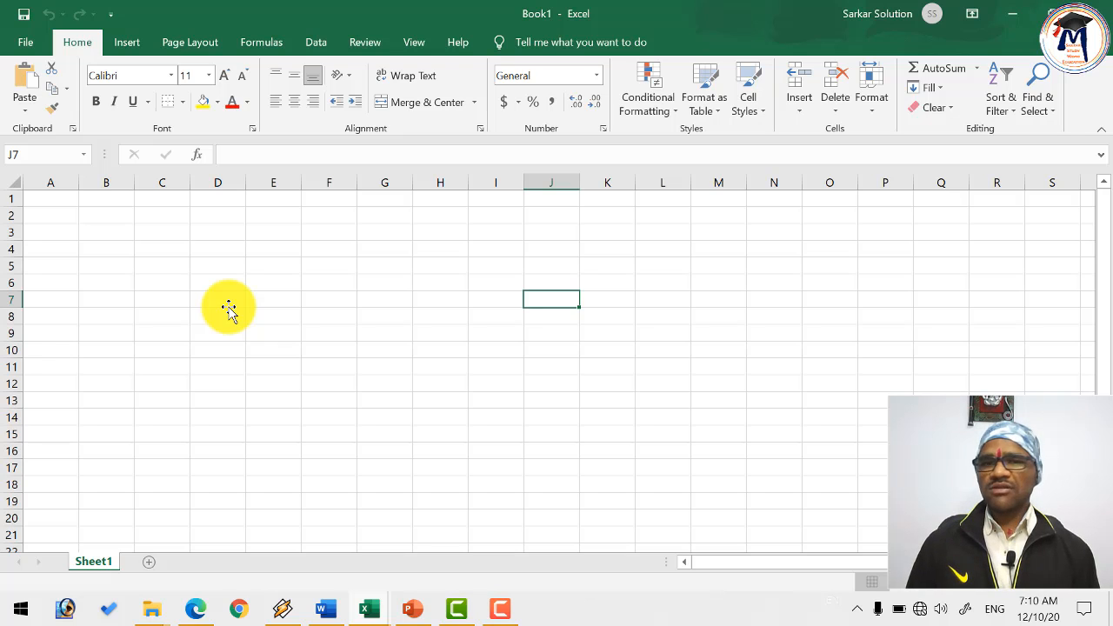
# - In Book1, move cell by cell along row 7 from J7 left to D7 and right again to H7
pyautogui.press('Left')
pyautogui.press('Left')
pyautogui.press('Left')
pyautogui.press('Left')
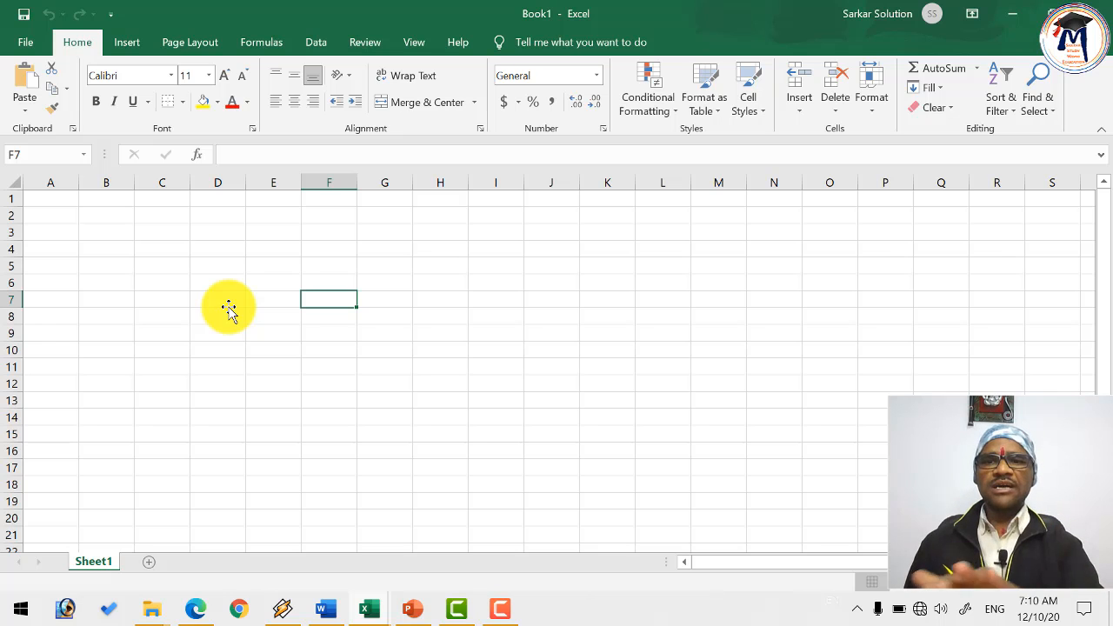
pyautogui.press('Left')
pyautogui.press('Left')
pyautogui.press('Right')
pyautogui.press('Right')
pyautogui.press('Right')
pyautogui.press('Right')
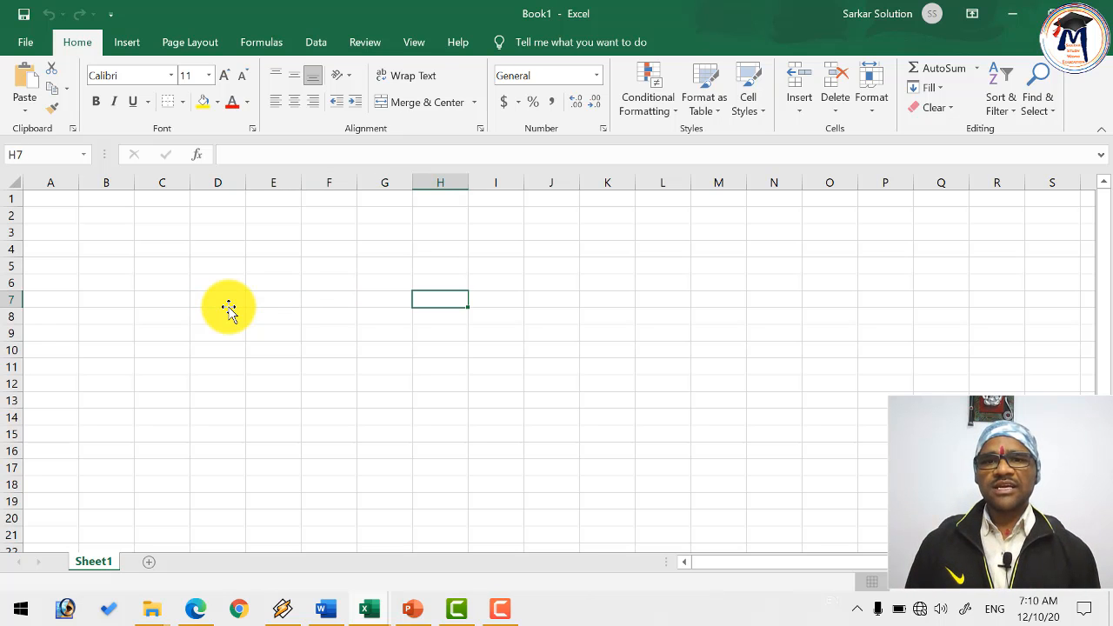
# - Return to the Word shortcut list and read the Tab, Shift-Tab and Home rows and their actions
pyautogui.hotkey('alt', 'Tab')
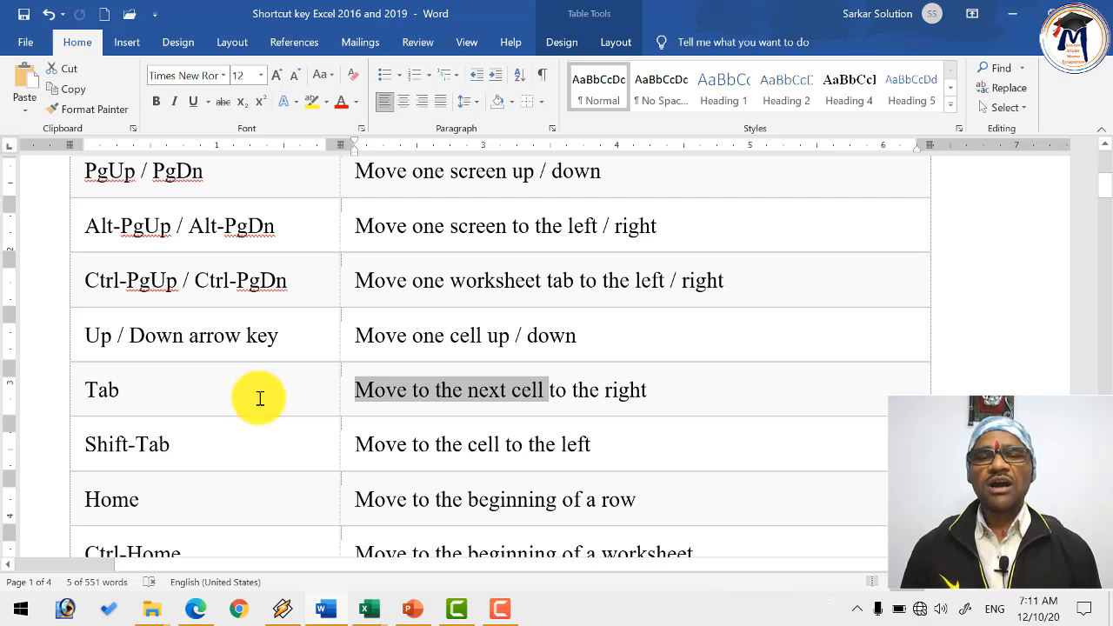
pyautogui.click(304, 432)
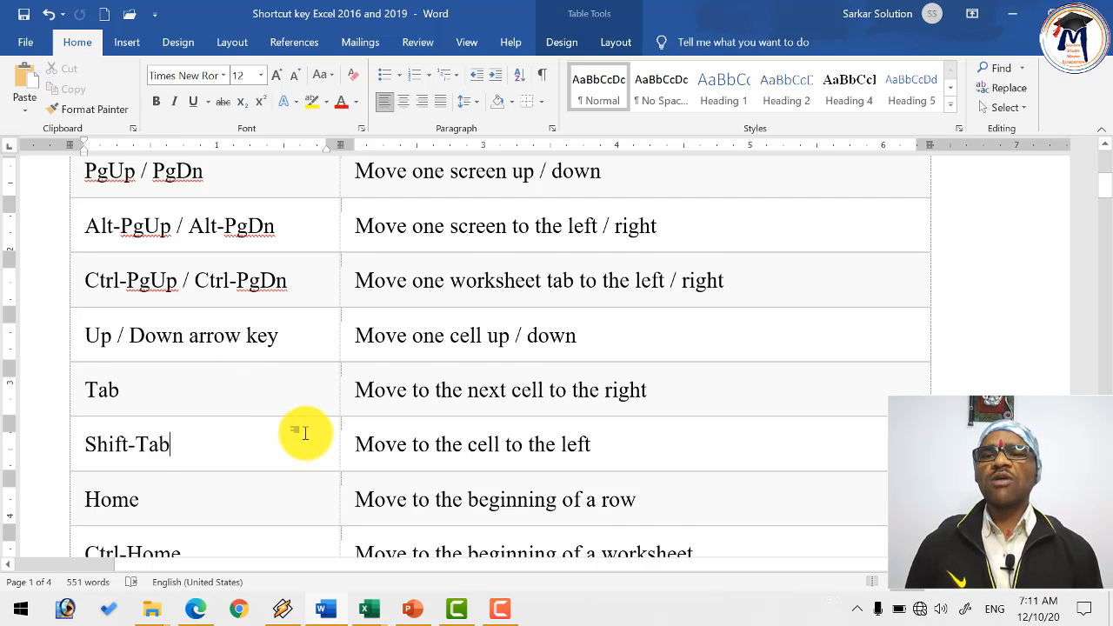
pyautogui.scroll(-2, 305, 433)
pyautogui.click(83, 249)
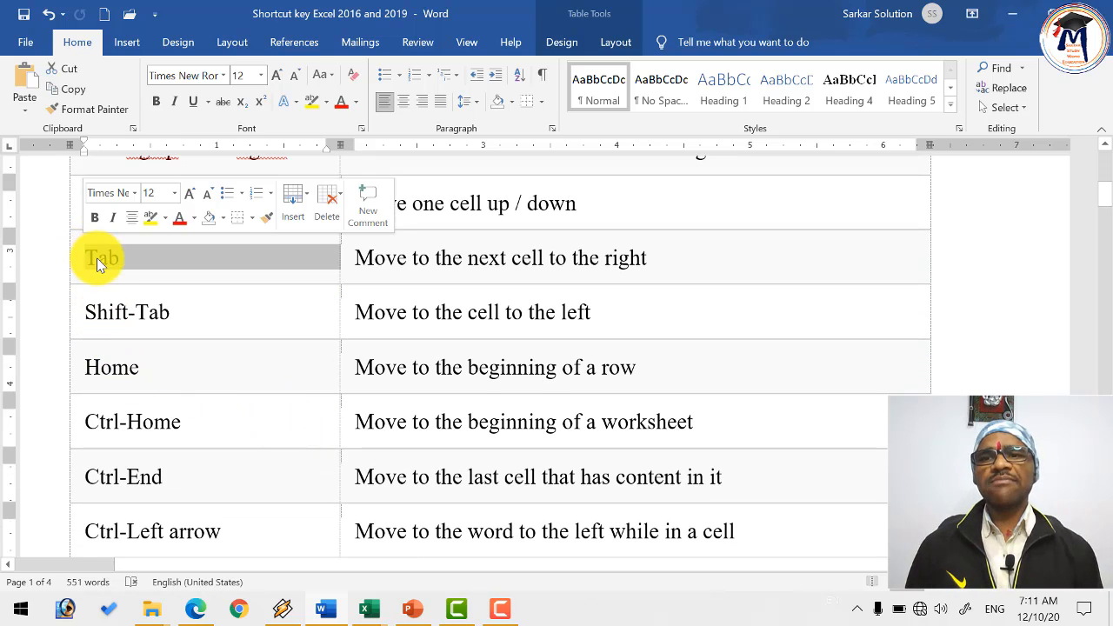
pyautogui.click(114, 319)
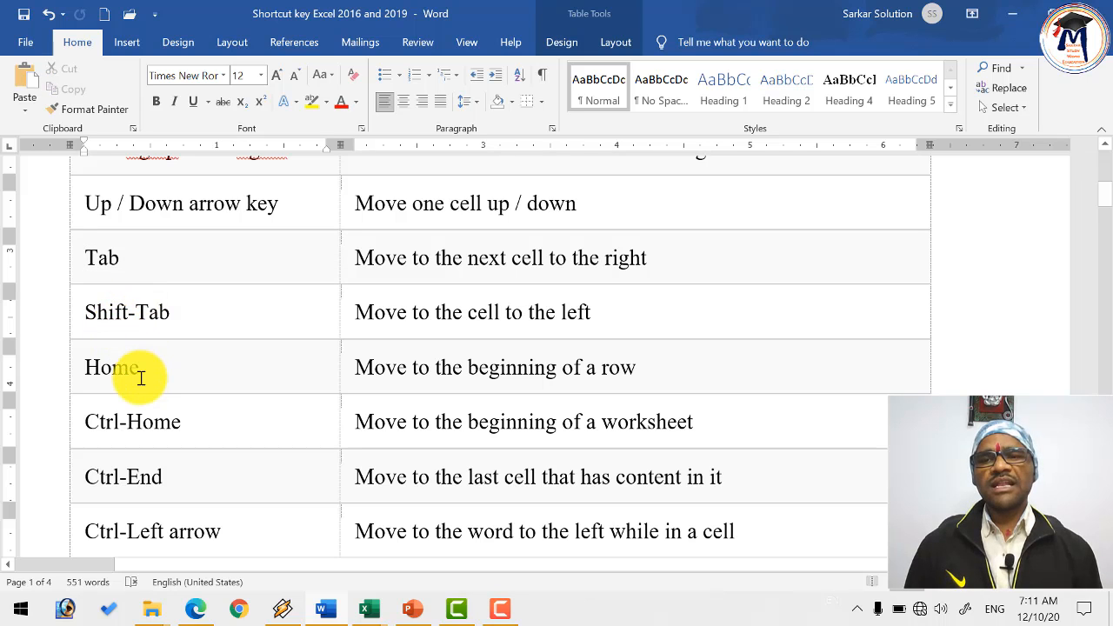
pyautogui.moveTo(87, 368); pyautogui.dragTo(141, 368)
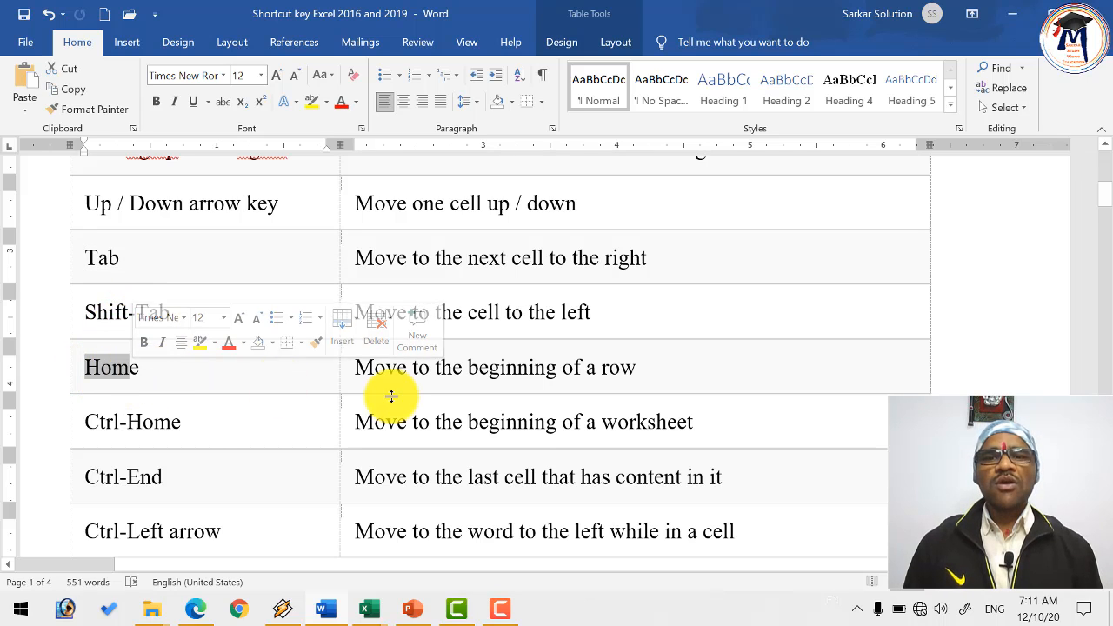
pyautogui.click(368, 368)
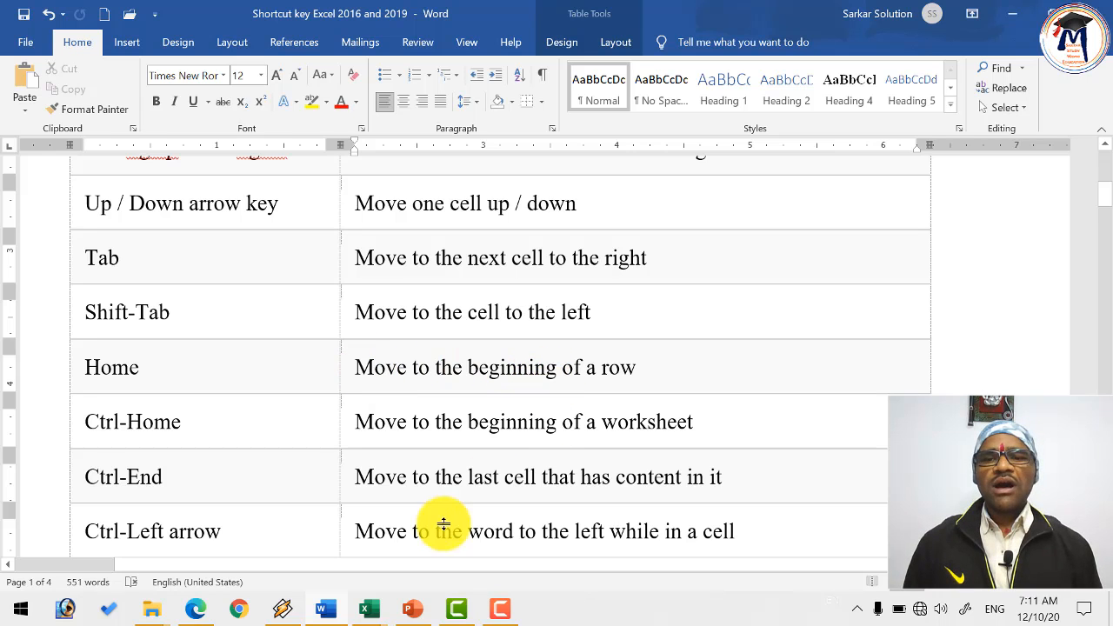
# - Switch to the Addmission Jan 2020 workbook, select K26, and jump to the beginning of that row
pyautogui.moveTo(383, 615)
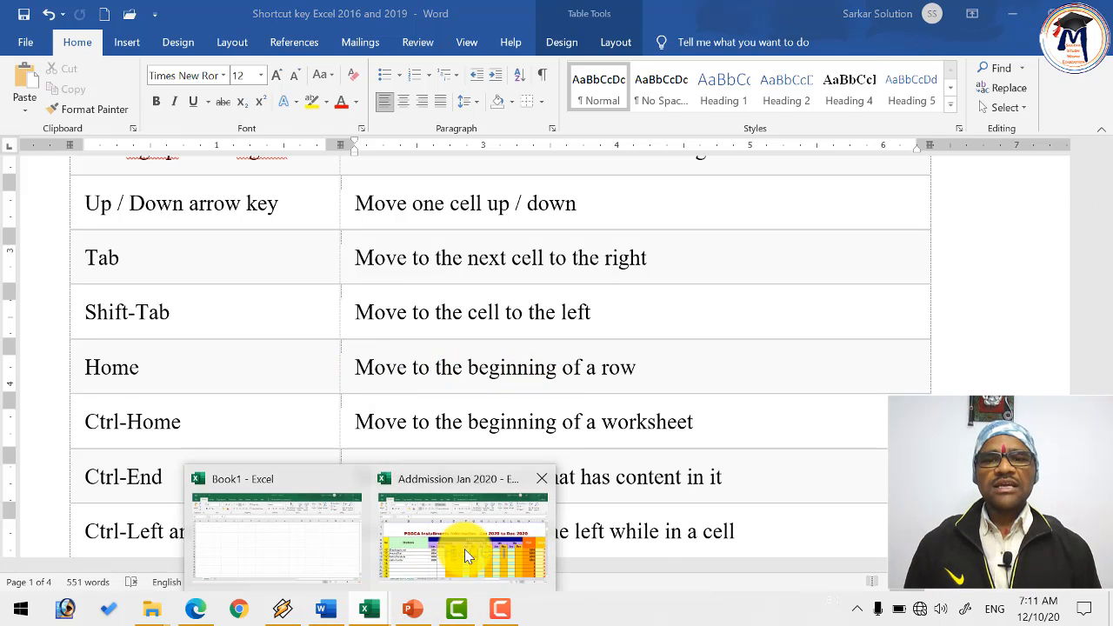
pyautogui.click(459, 544)
pyautogui.scroll(-2, 745, 452)
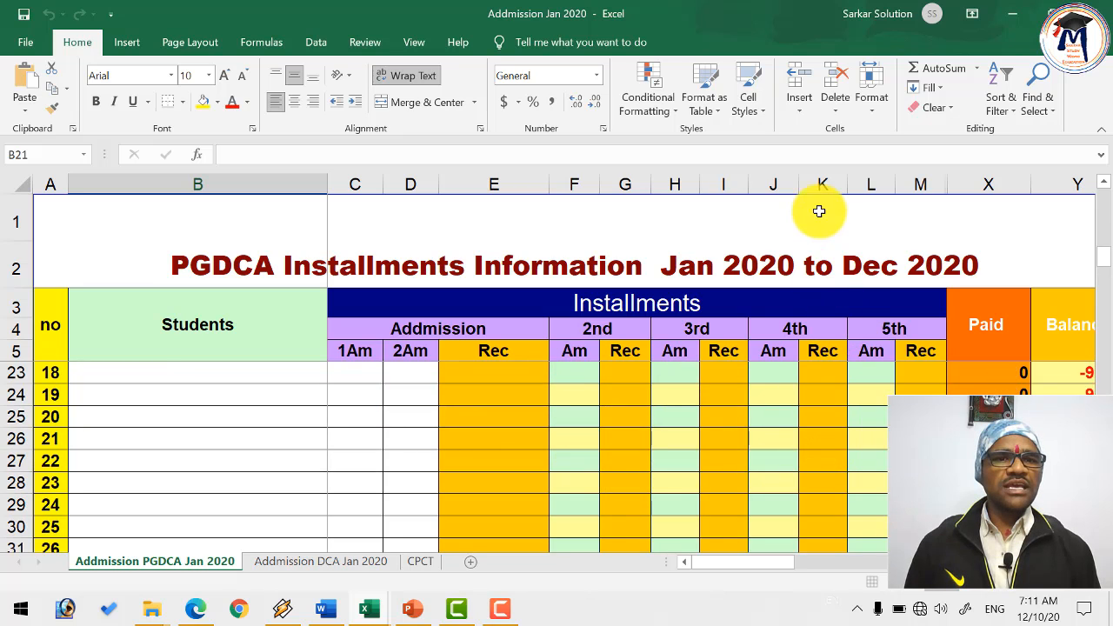
pyautogui.click(823, 184)
pyautogui.click(829, 445)
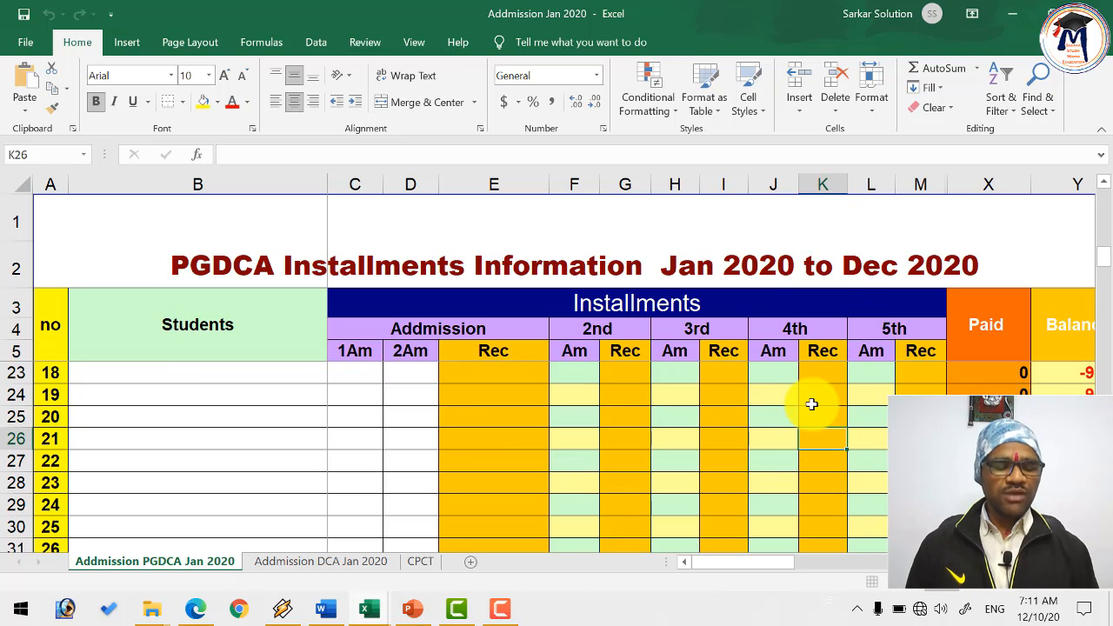
pyautogui.press('Home')
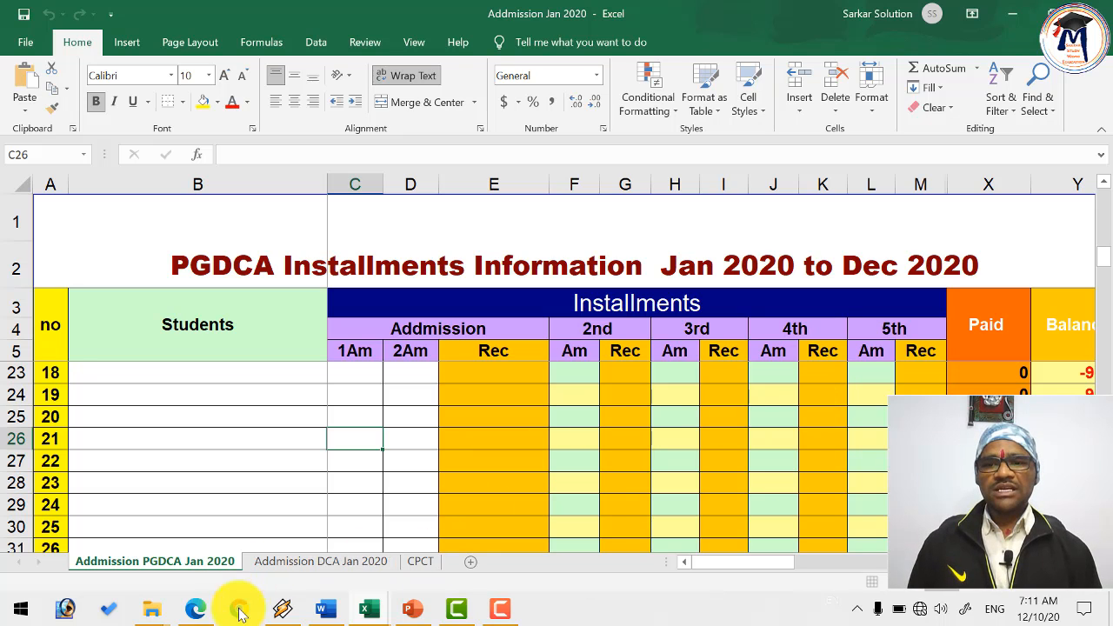
# - Switch to Book1, select K11, and jump to the first cell of row 11
pyautogui.click(370, 608)
pyautogui.click(259, 550)
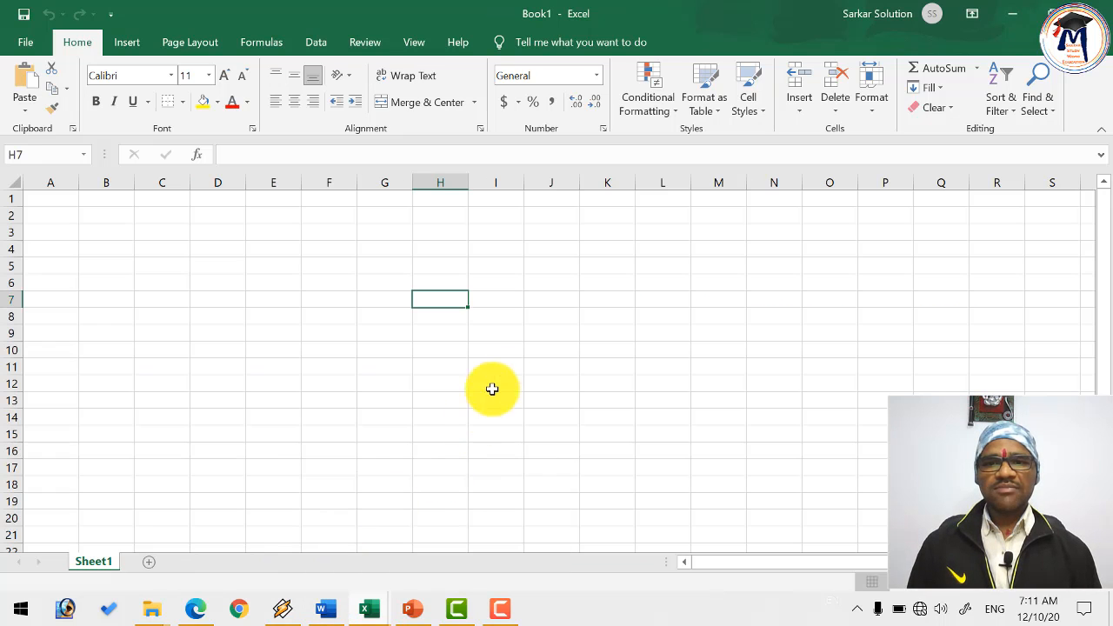
pyautogui.click(67, 372)
pyautogui.click(613, 365)
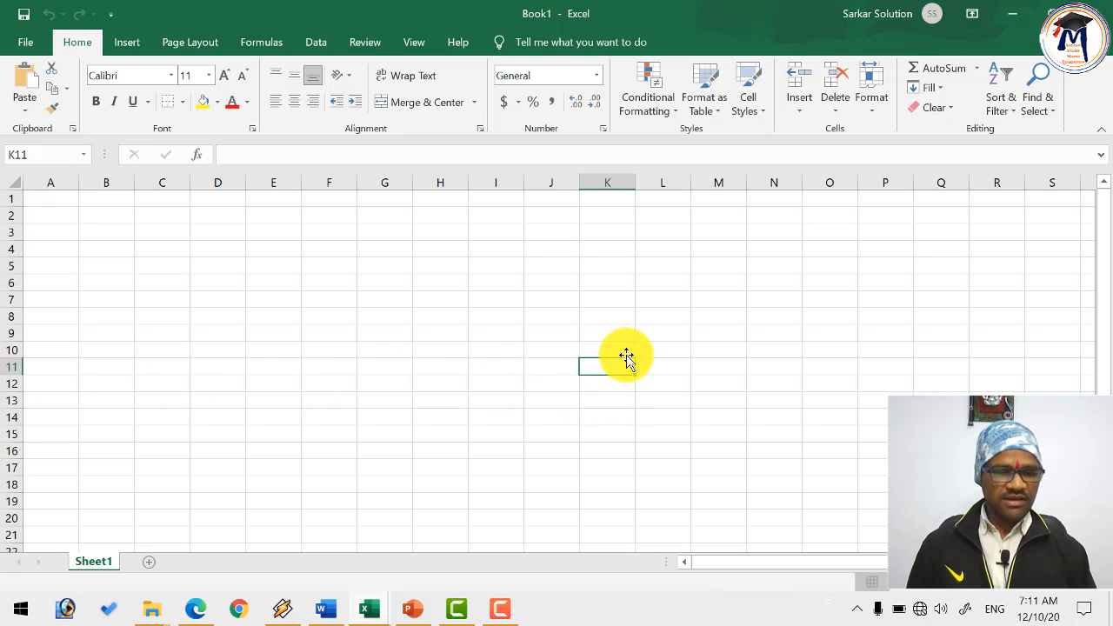
pyautogui.press('Home')
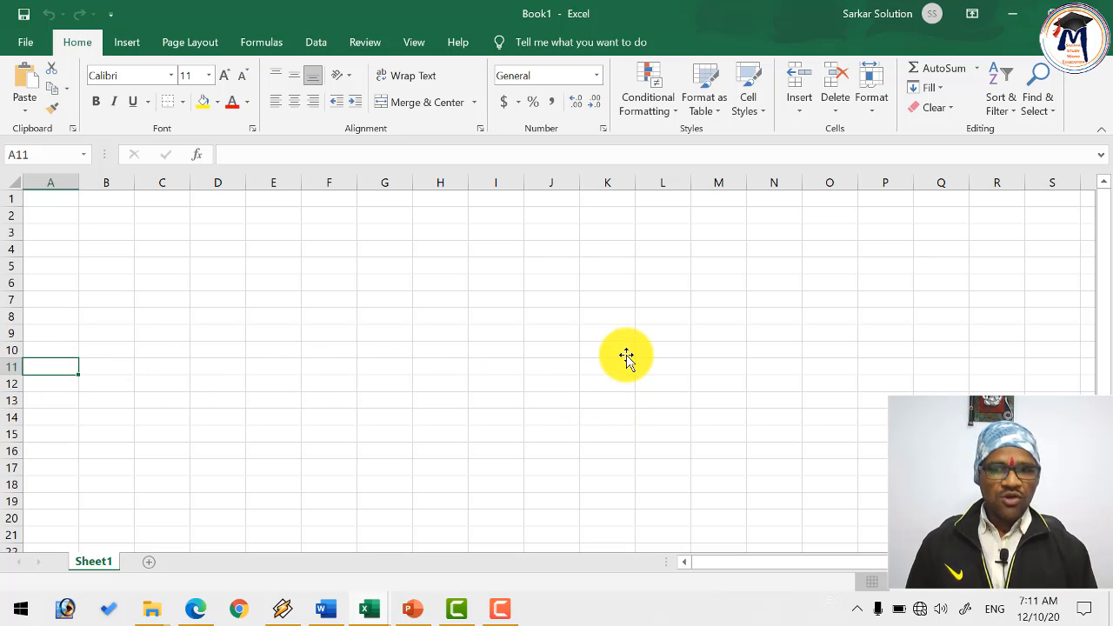
# - Back in the Addmission Jan 2020 workbook, select I45 and jump to the beginning of row 45
pyautogui.click(370, 608)
pyautogui.click(470, 535)
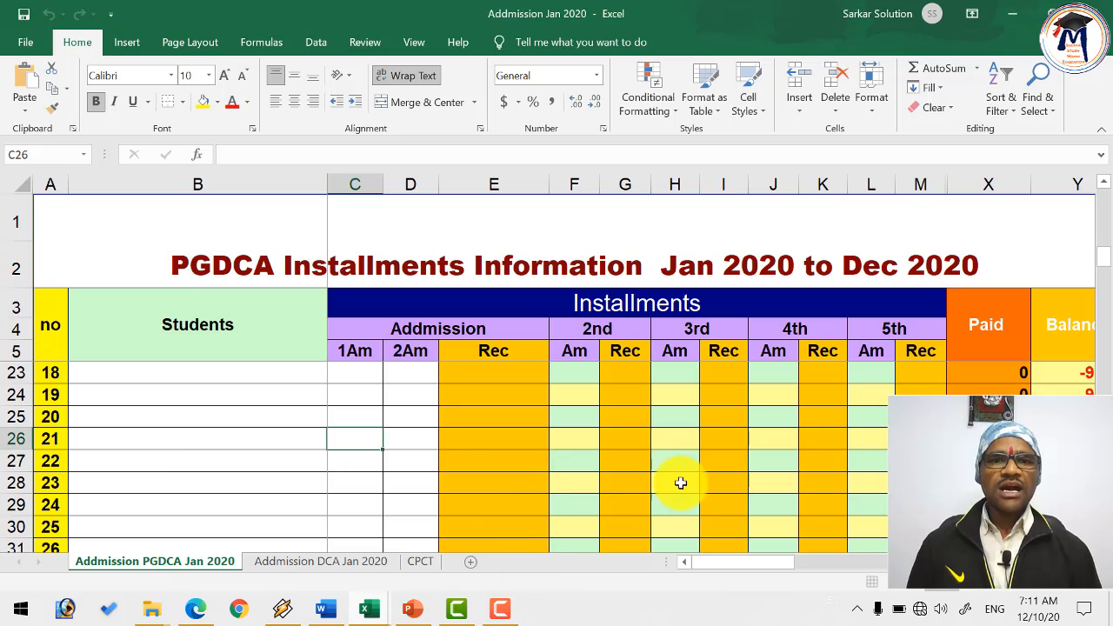
pyautogui.scroll(-6, 681, 483)
pyautogui.click(774, 485)
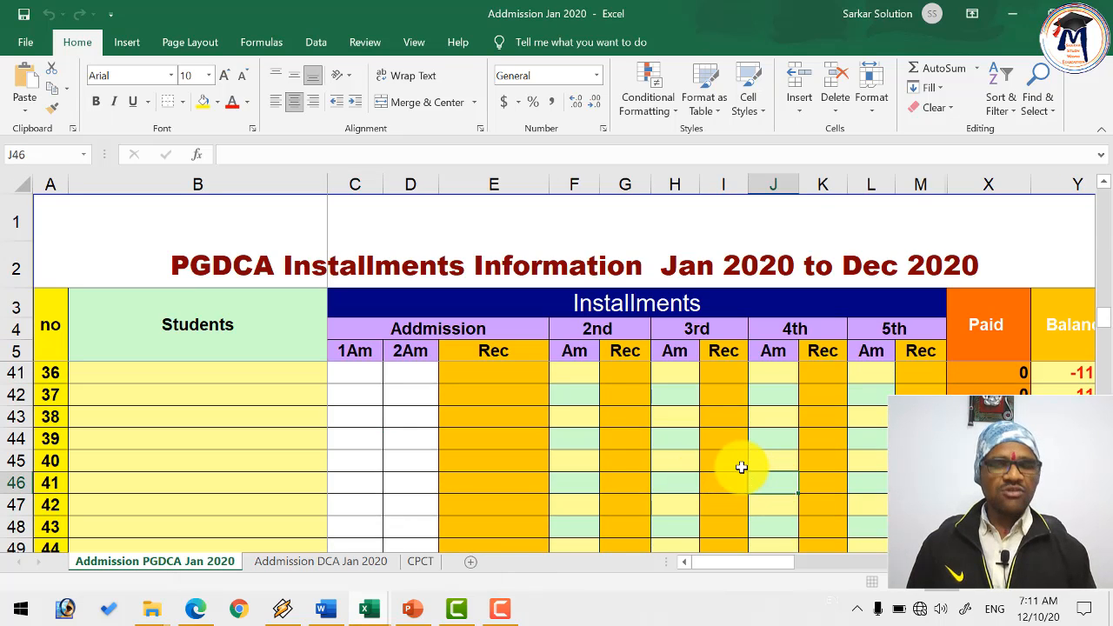
pyautogui.press('alt')
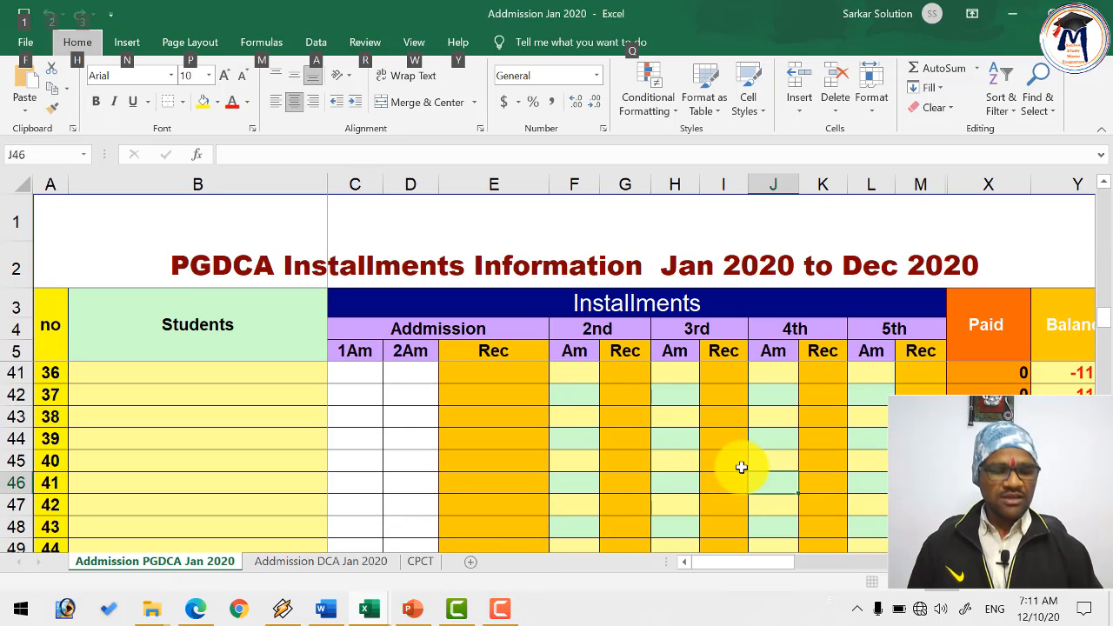
pyautogui.click(730, 458)
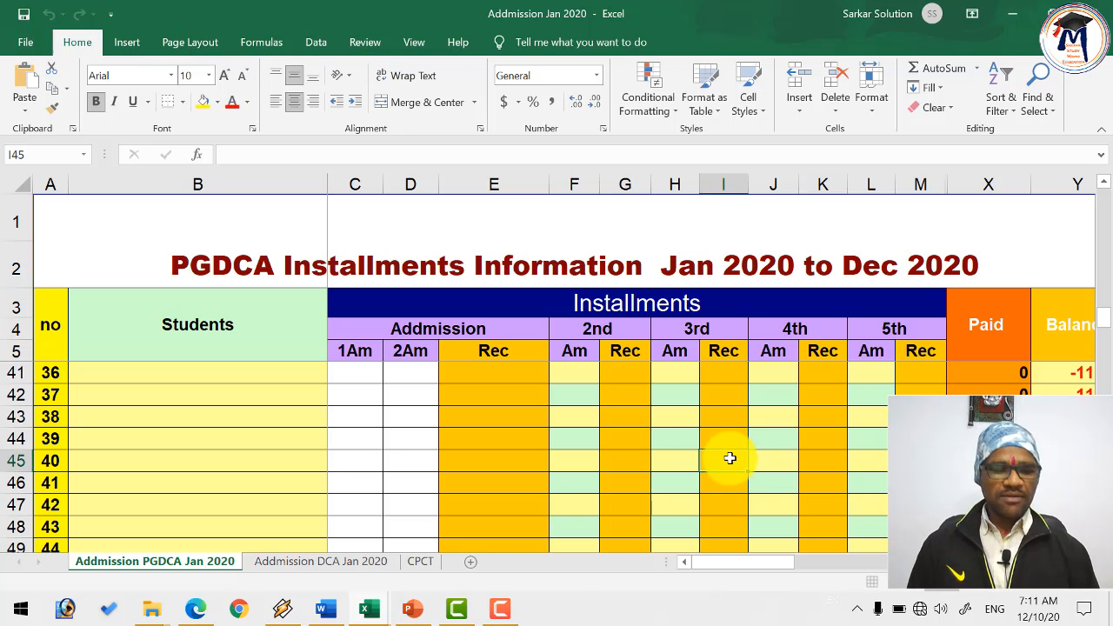
pyautogui.press('Home')
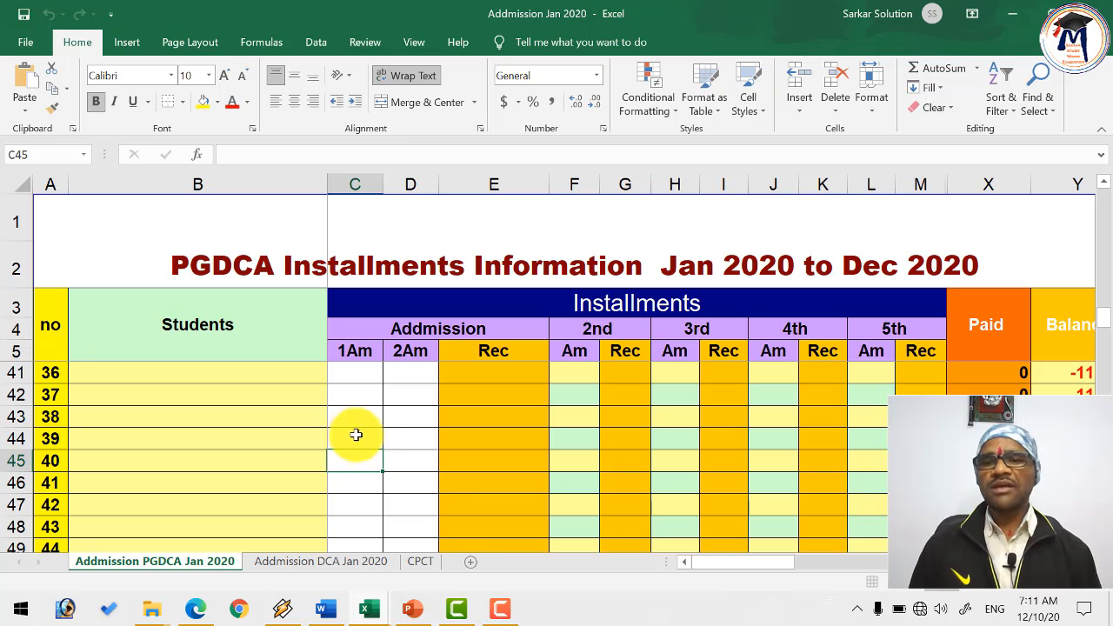
# - Return to the Word shortcut list and read the Home and Ctrl-Home rows and their actions
pyautogui.hotkey('alt', 'Tab')
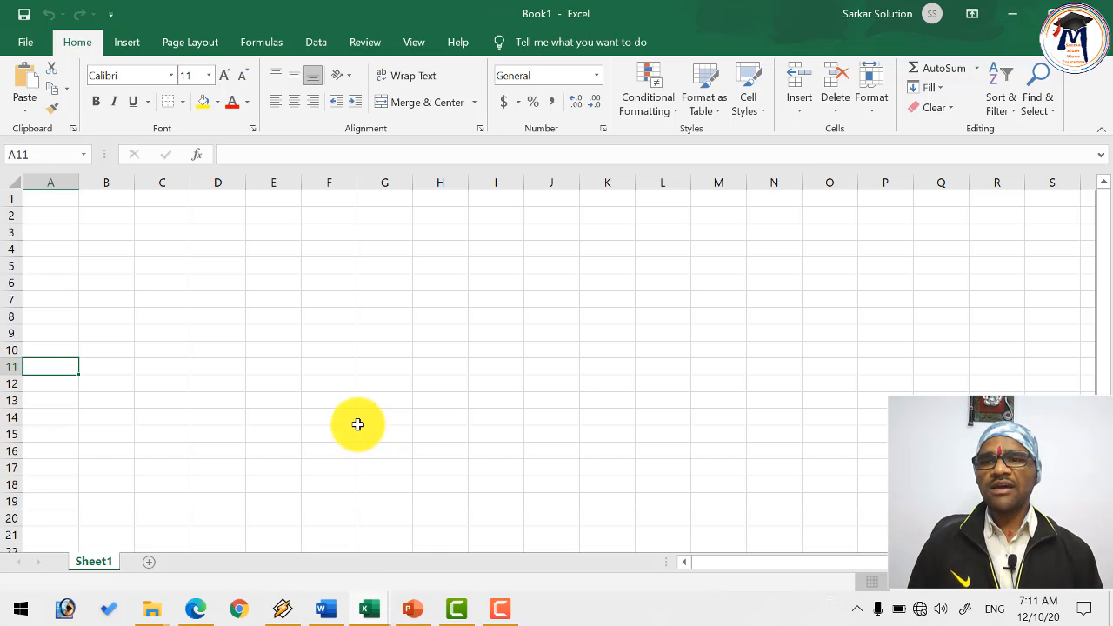
pyautogui.hotkey('alt', 'Tab')
pyautogui.hotkey('alt', 'Tab')
pyautogui.press('Tab')
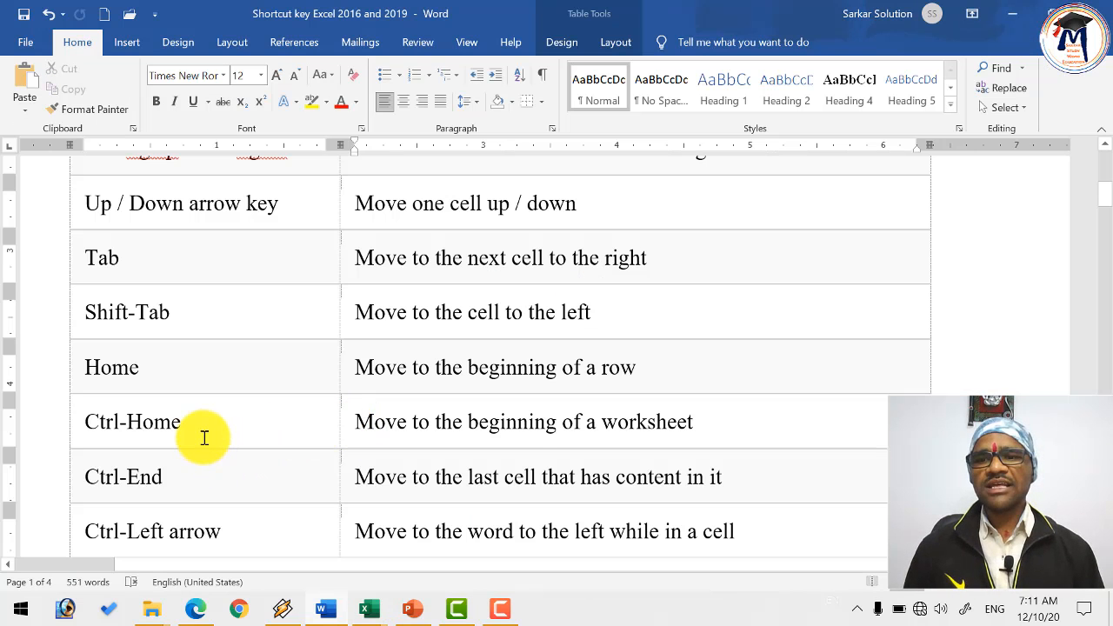
pyautogui.click(200, 440)
pyautogui.click(130, 374)
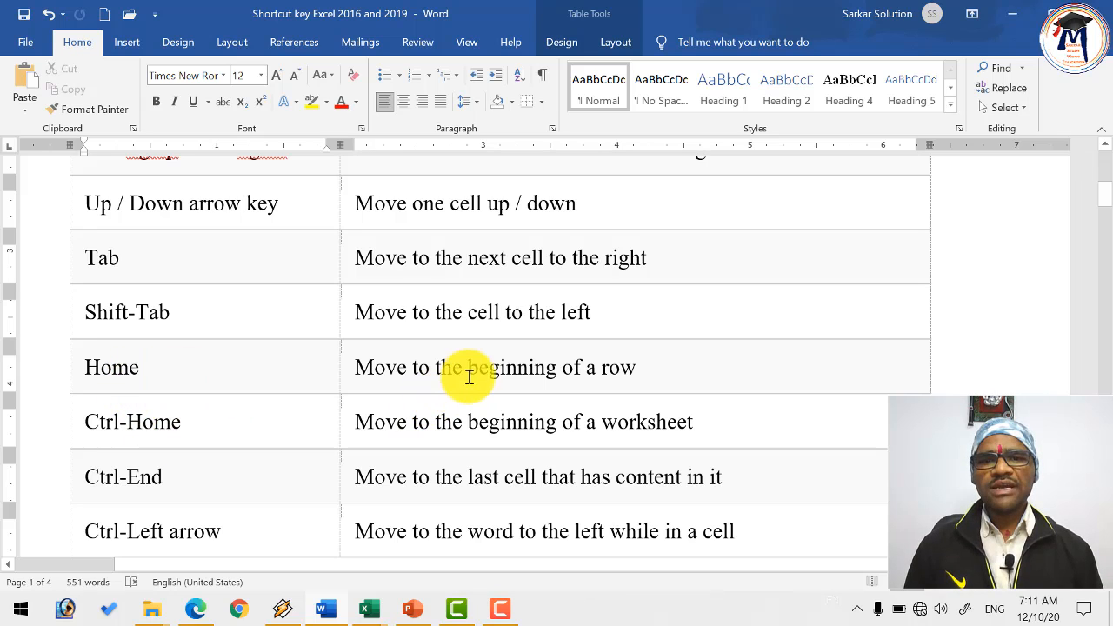
pyautogui.click(171, 425)
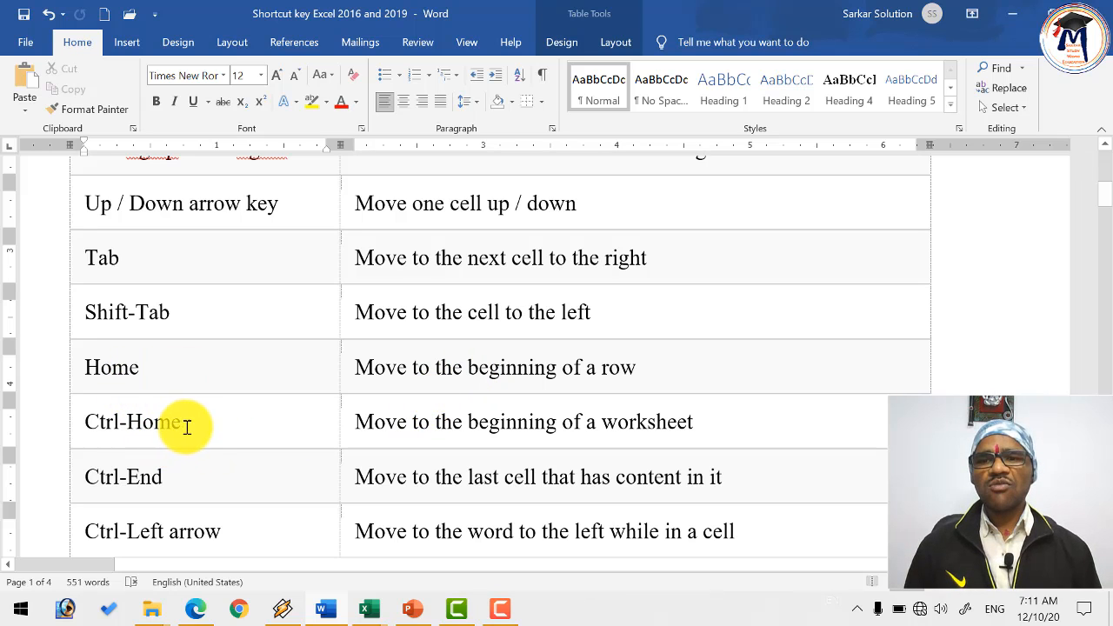
# - In the Addmission Jan 2020 workbook, select J52, jump to the beginning of the worksheet, and go to its last used cell
pyautogui.click(461, 609)
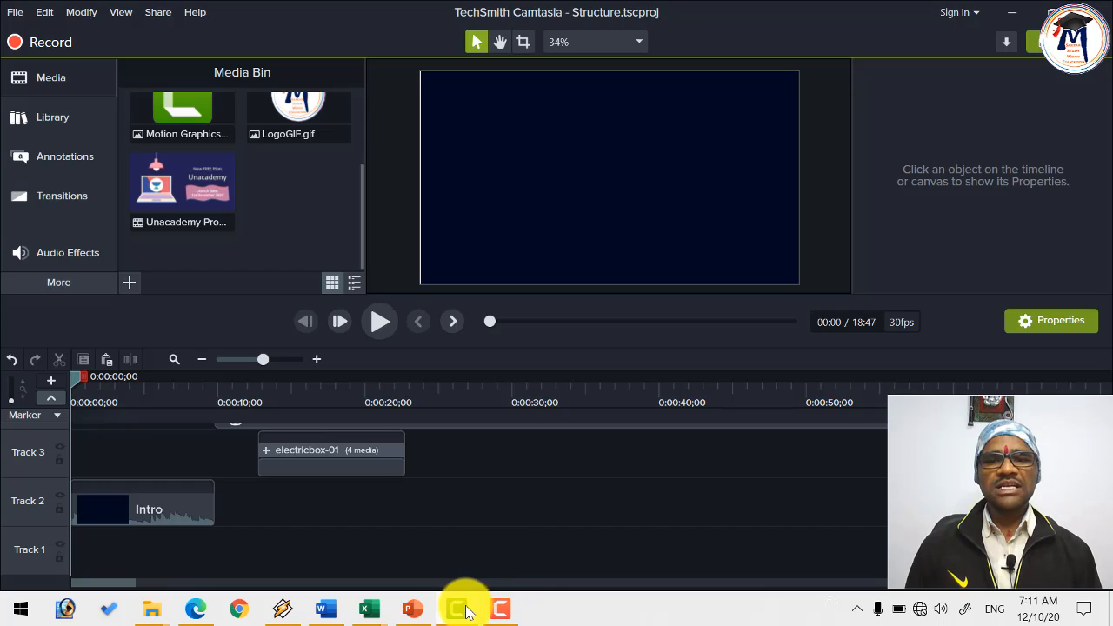
pyautogui.click(467, 611)
pyautogui.click(370, 609)
pyautogui.click(470, 556)
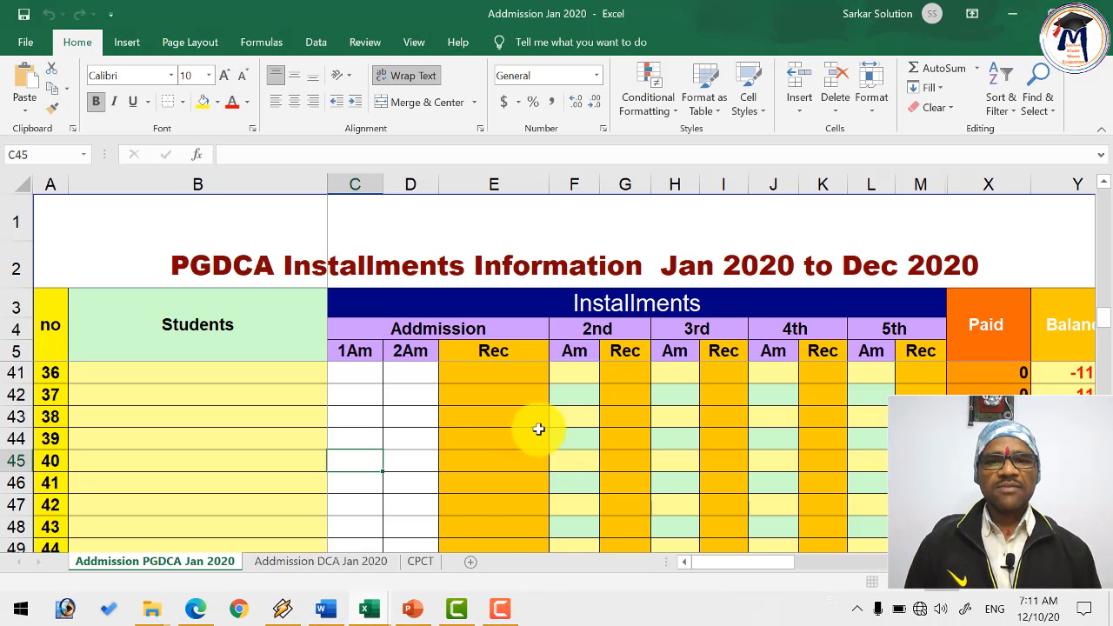
pyautogui.click(792, 527)
pyautogui.scroll(-2, 792, 517)
pyautogui.click(792, 484)
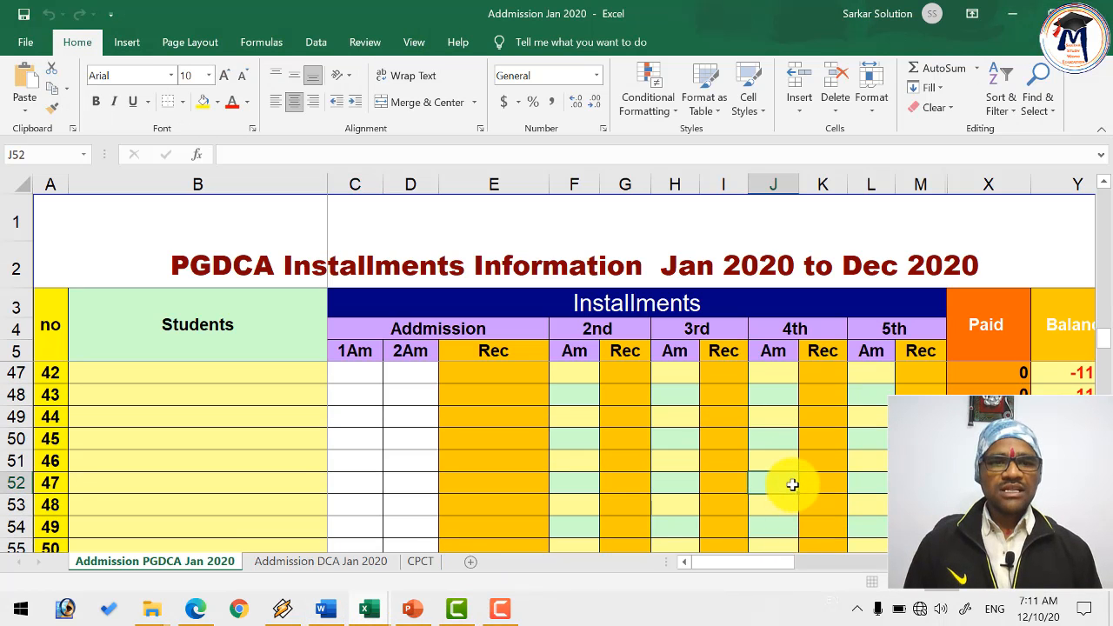
pyautogui.hotkey('ctrl', 'Home')
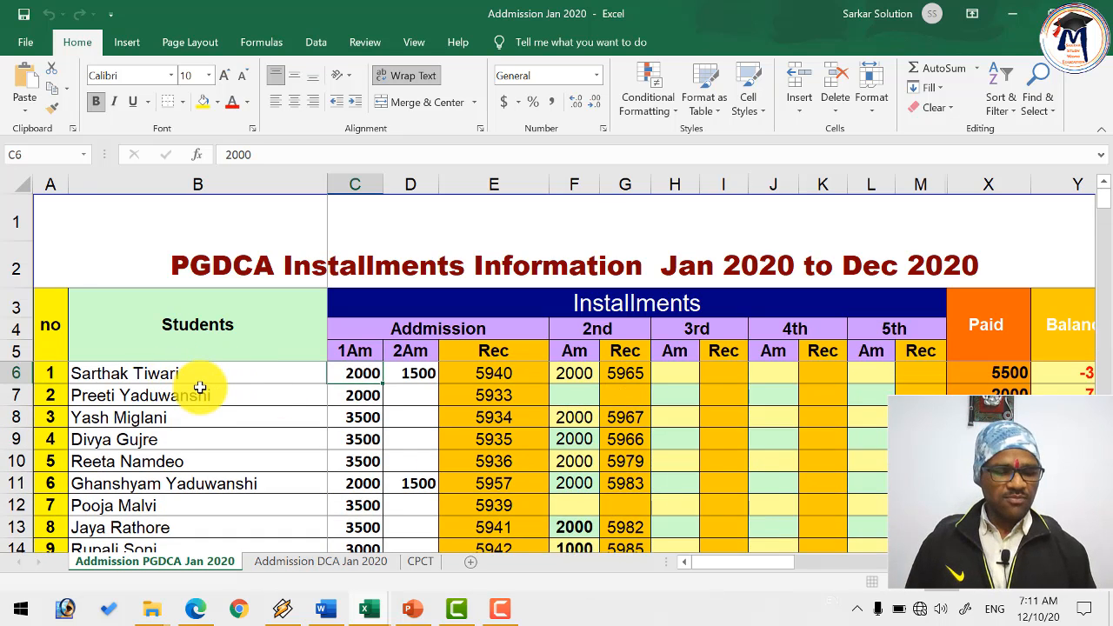
pyautogui.hotkey('ctrl', 'End')
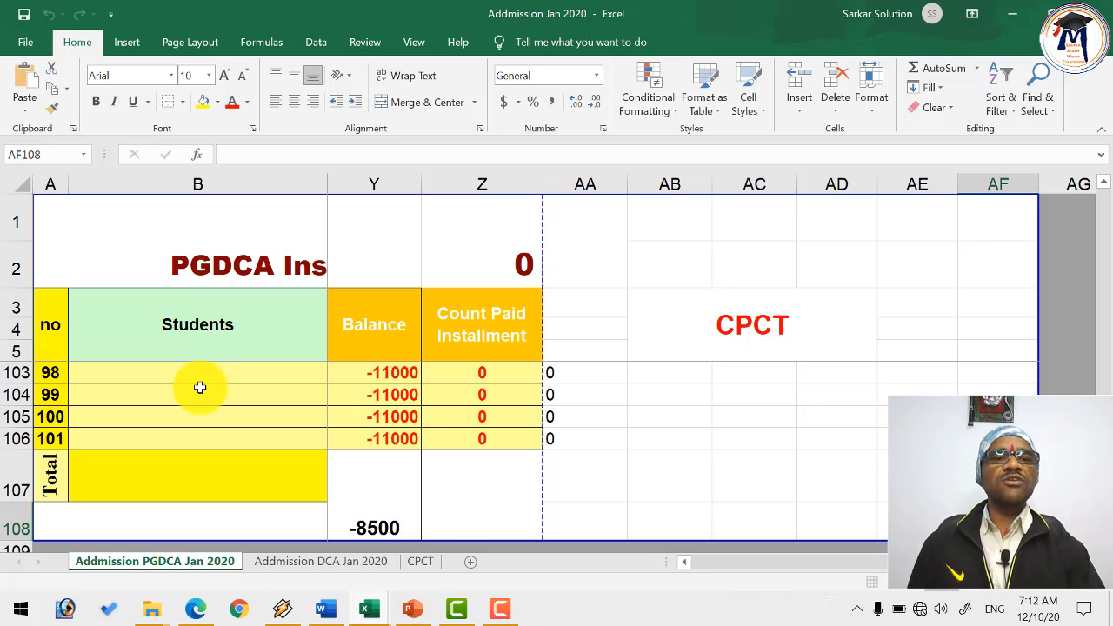
# - In the Word shortcut list, review the Ctrl-Home and Ctrl-End rows and read the Ctrl-Left arrow and Ctrl-Right arrow rows
pyautogui.hotkey('alt', 'Tab')
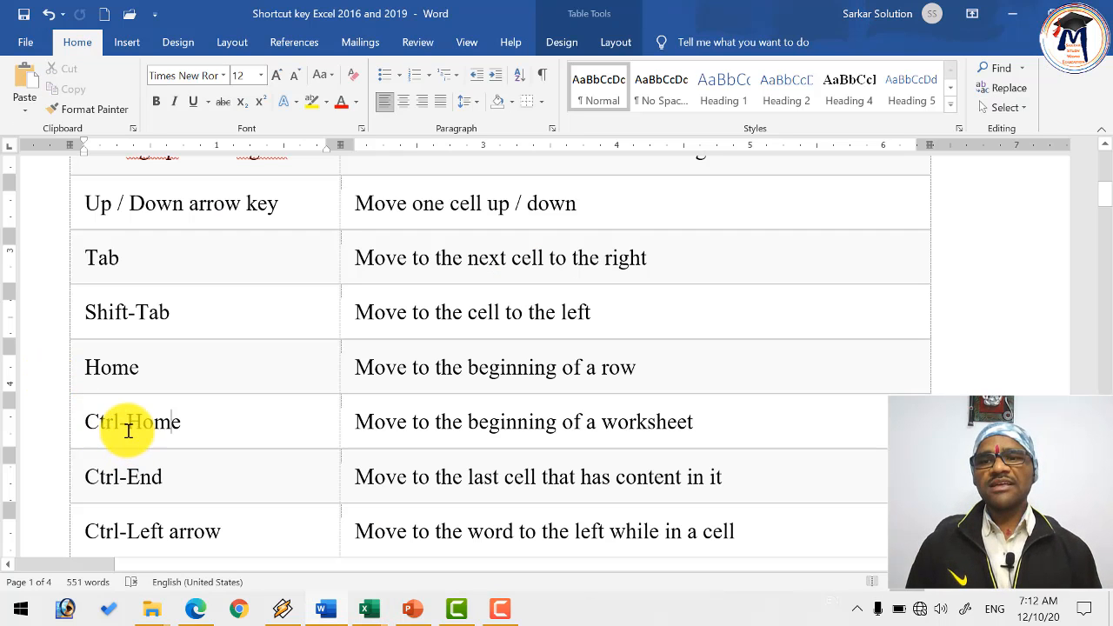
pyautogui.moveTo(97, 428); pyautogui.dragTo(214, 428)
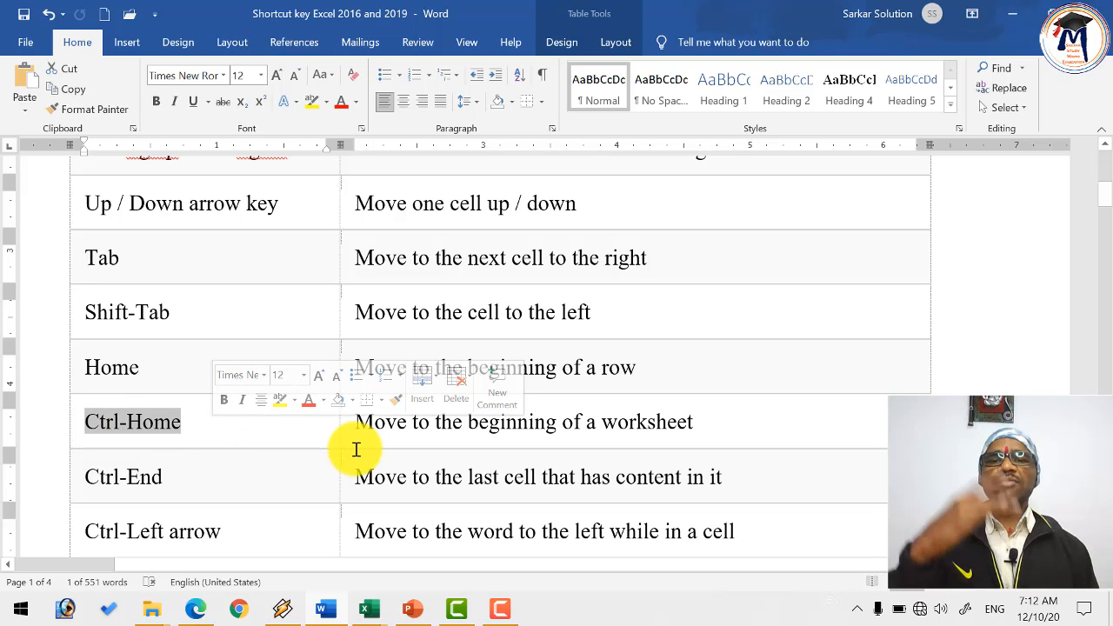
pyautogui.moveTo(174, 477); pyautogui.dragTo(91, 476)
pyautogui.click(170, 479)
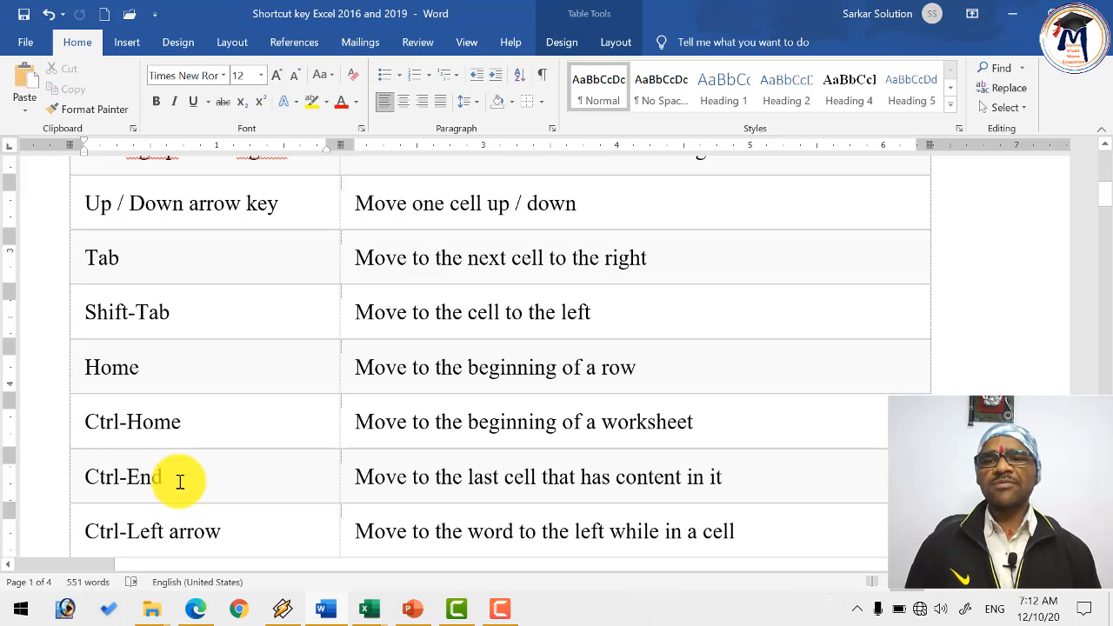
pyautogui.scroll(-3, 182, 478)
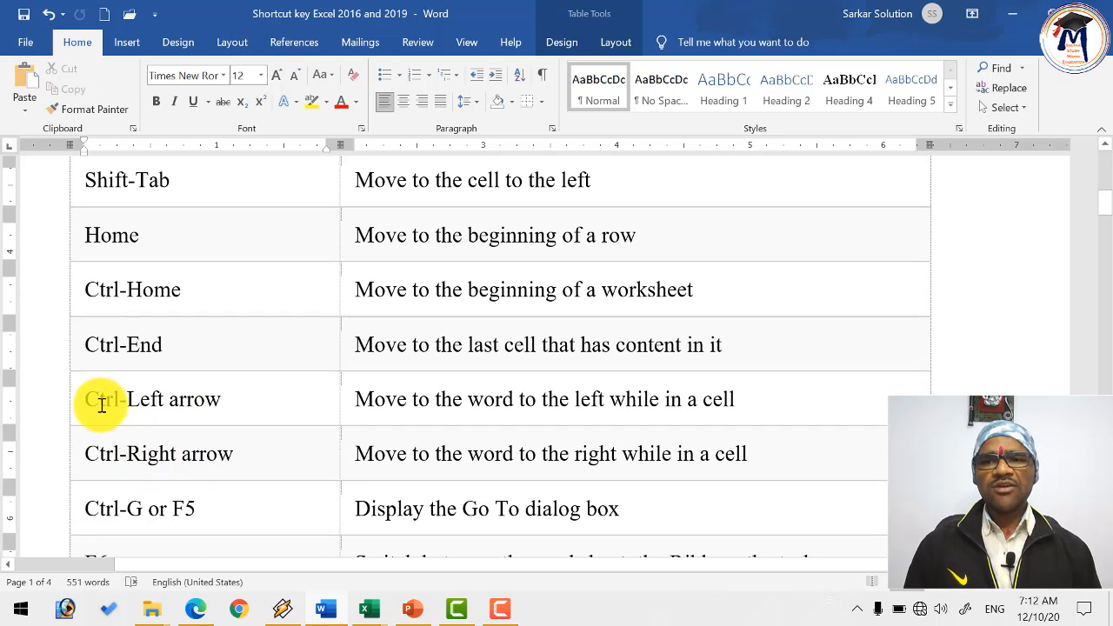
pyautogui.click(98, 401)
pyautogui.click(150, 454)
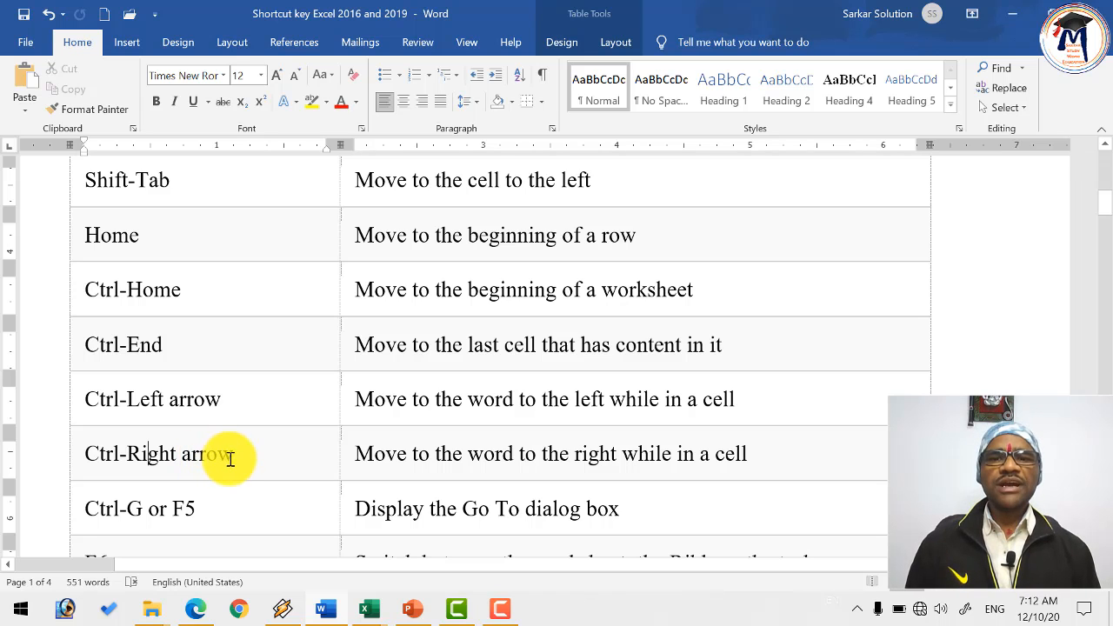
# - Switch to Book1 and enter "Sarkar Study Waves Education" in cell F12
pyautogui.moveTo(369, 609)
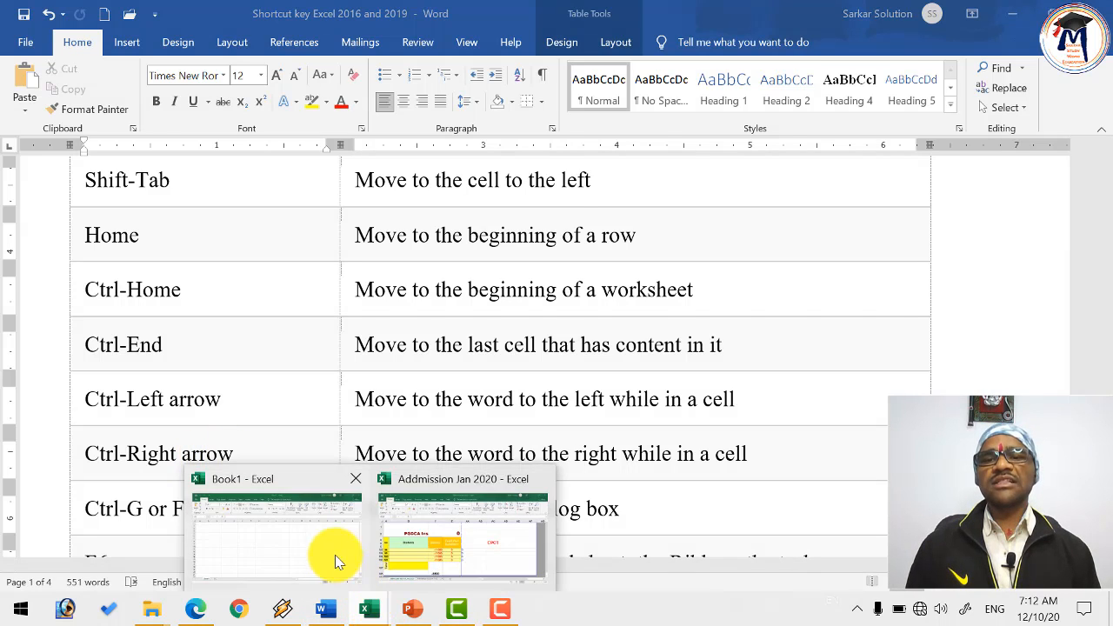
pyautogui.click(337, 561)
pyautogui.click(343, 384)
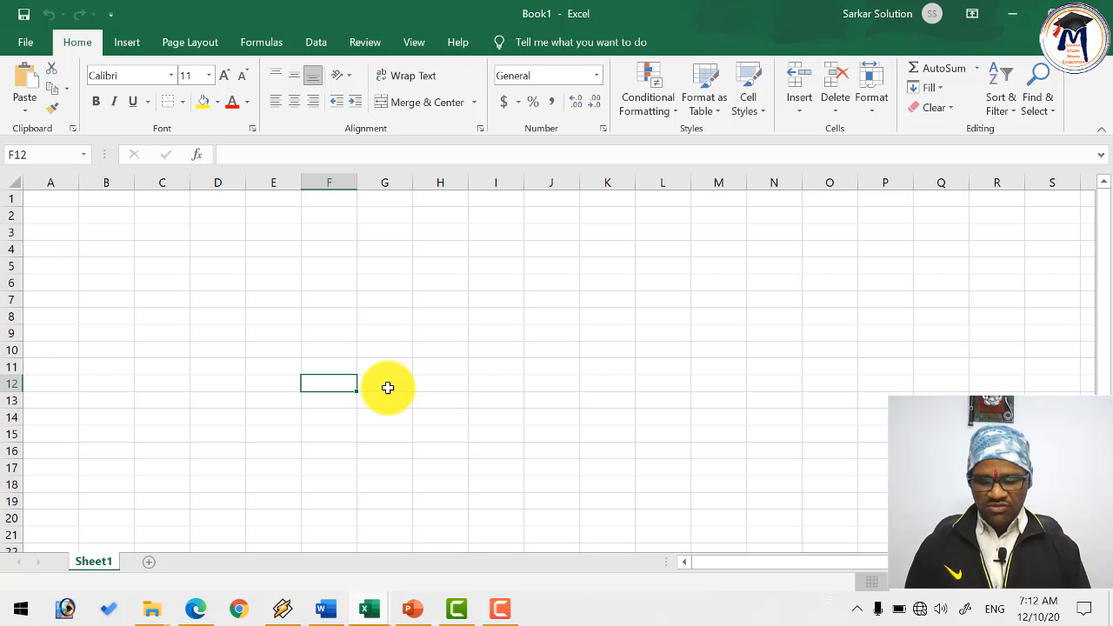
pyautogui.write('Sarkar Study Waves Edu')
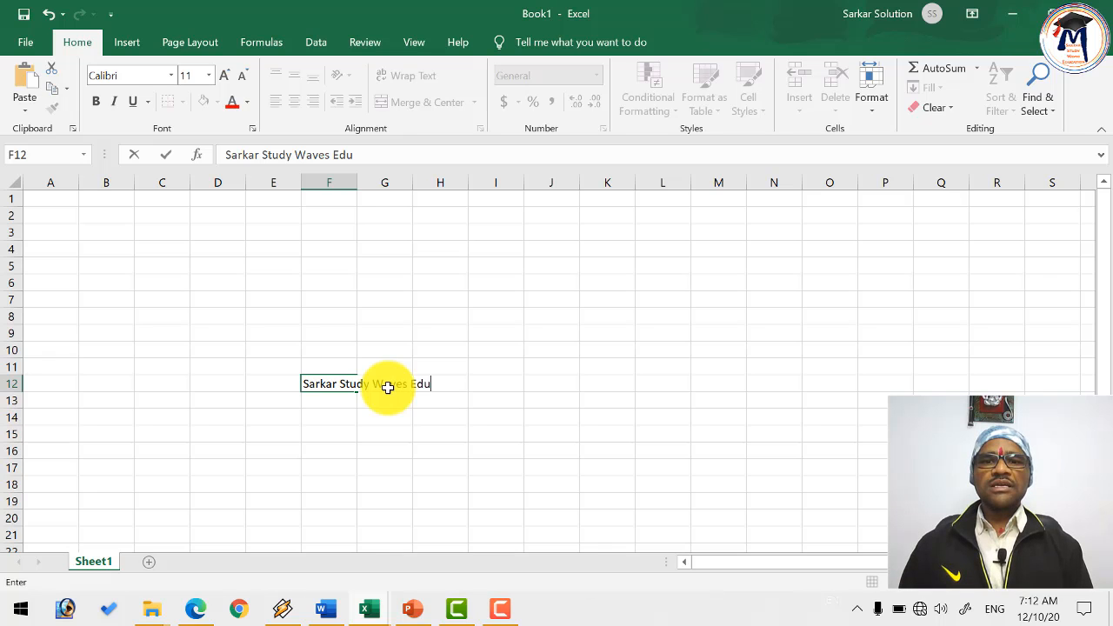
pyautogui.write('cation')
pyautogui.press('Return')
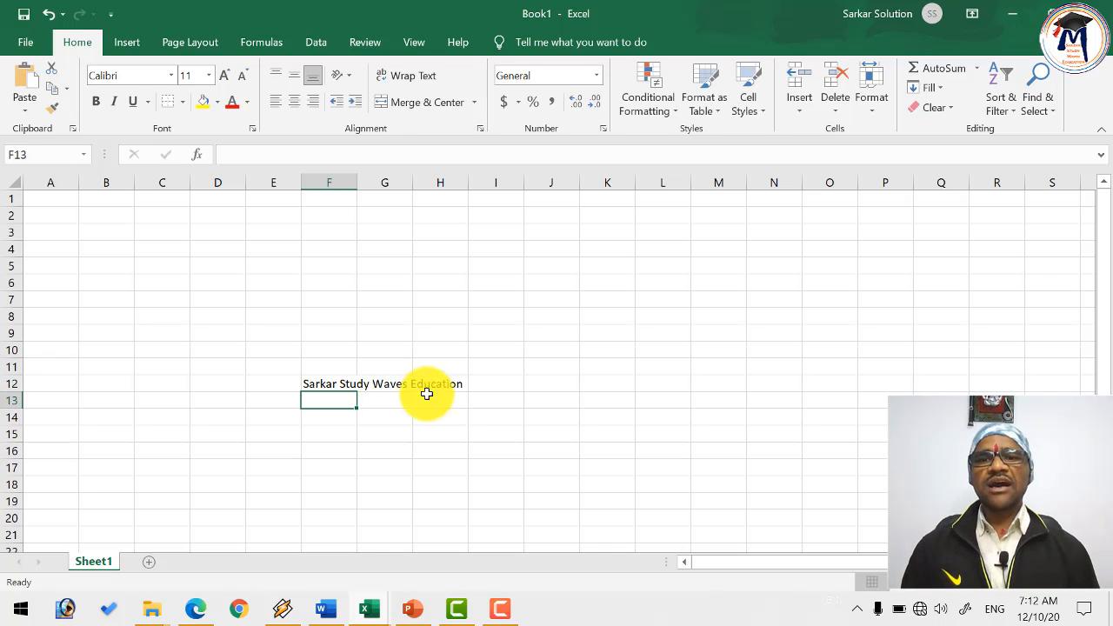
pyautogui.click(372, 385)
pyautogui.click(340, 385)
pyautogui.doubleClick(327, 385)
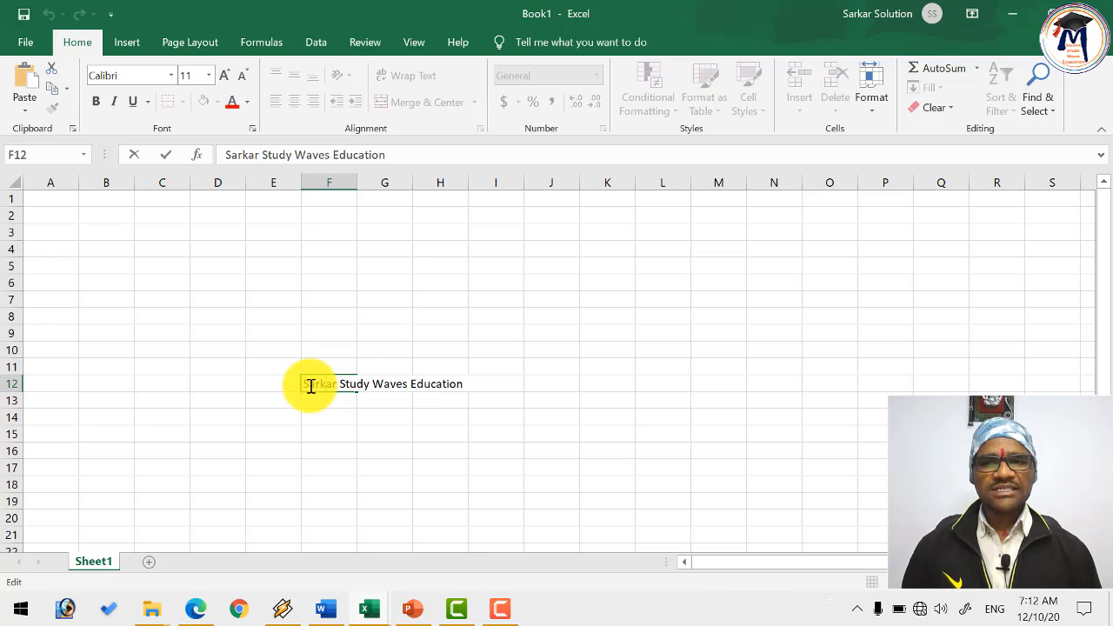
pyautogui.moveTo(305, 384); pyautogui.dragTo(318, 389)
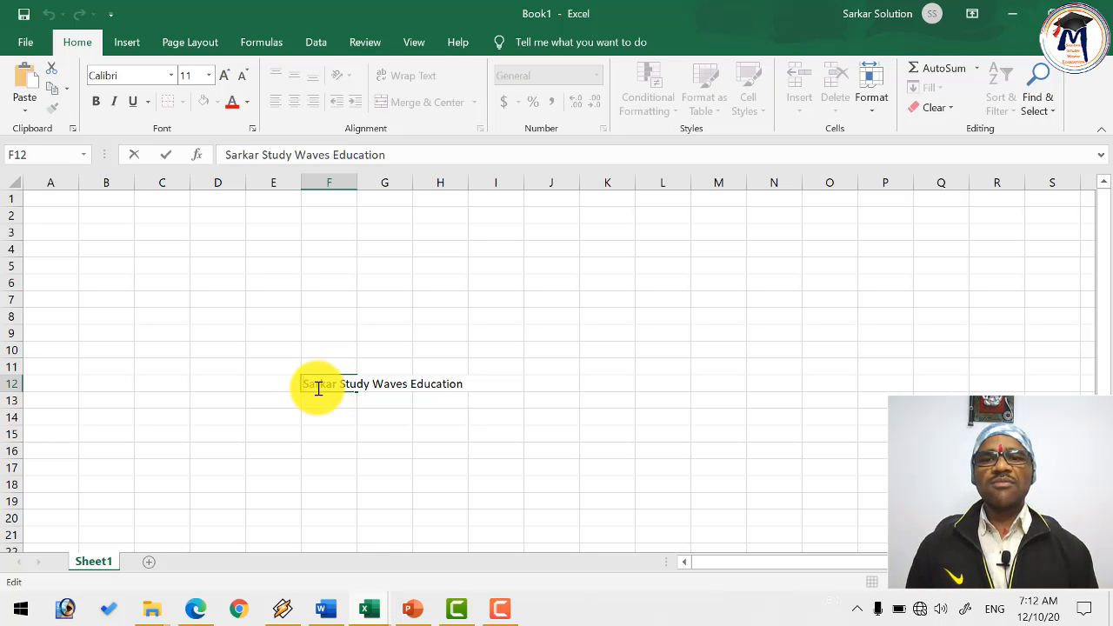
pyautogui.press('Escape')
# - Open cell F12 in Book1 for editing and move the insertion point through its text word by word
pyautogui.scroll(6, 331, 397)
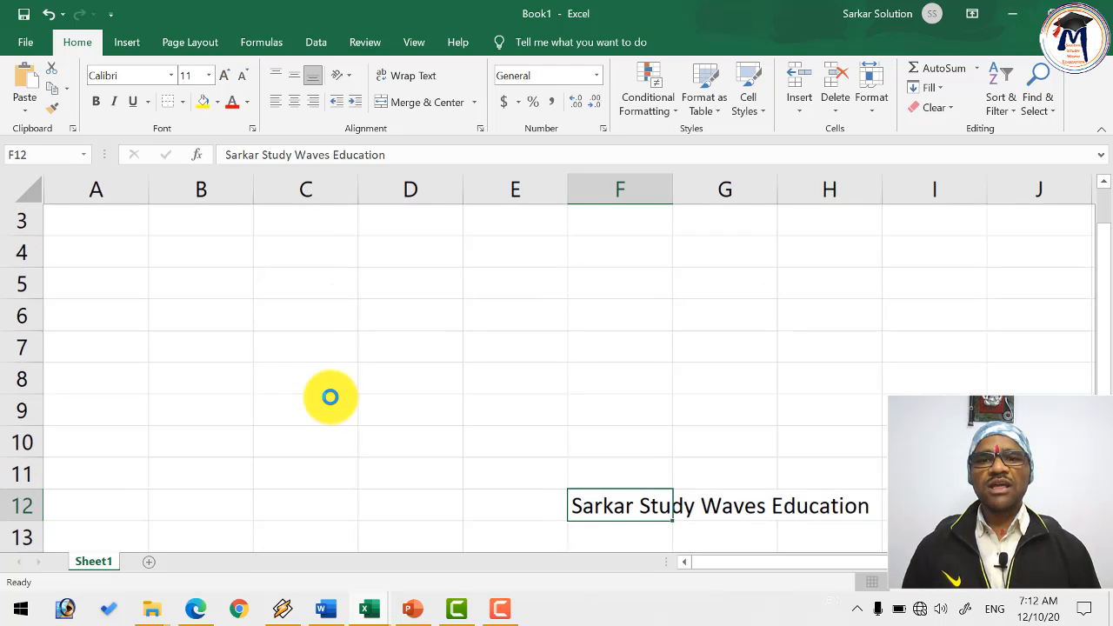
pyautogui.scroll(1, 331, 397)
pyautogui.hscroll(2, 652, 497)
pyautogui.scroll(-3, 496, 405)
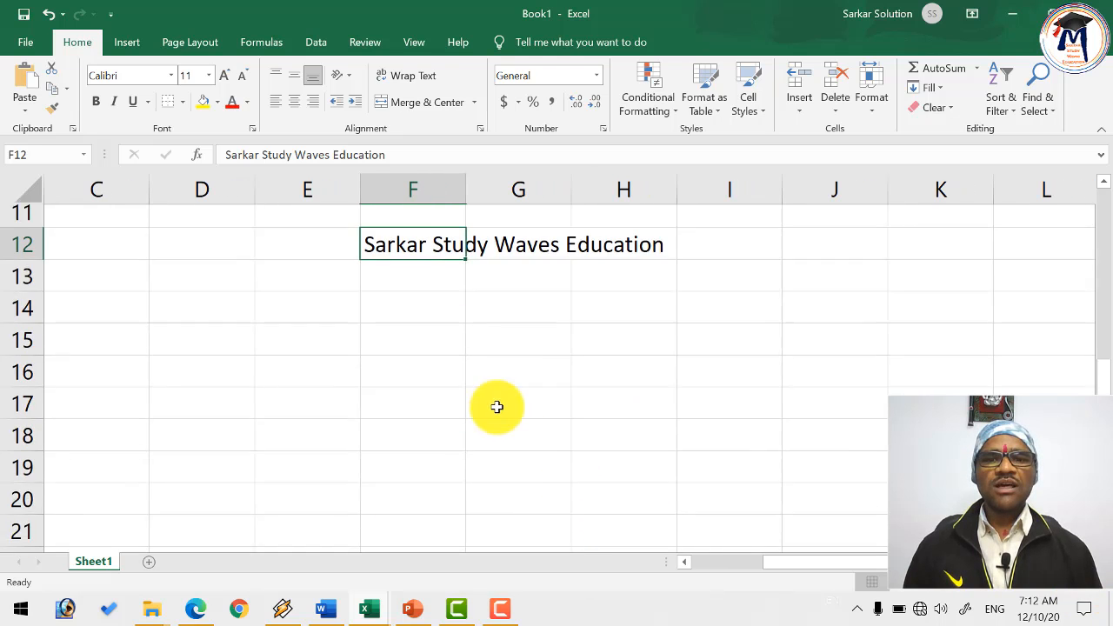
pyautogui.scroll(2, 465, 315)
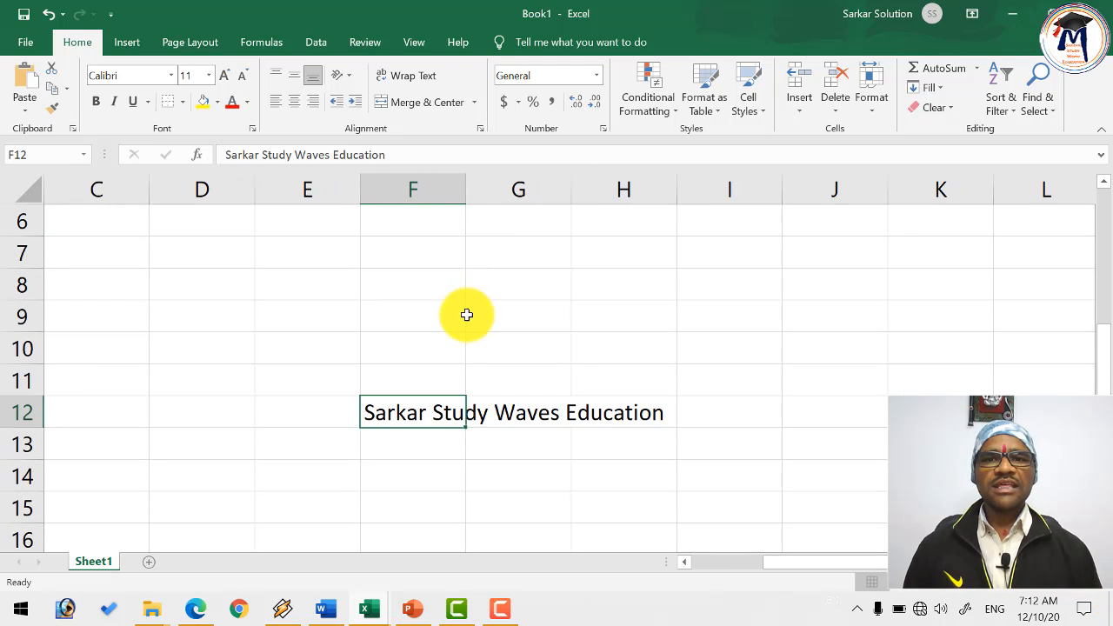
pyautogui.doubleClick(368, 414)
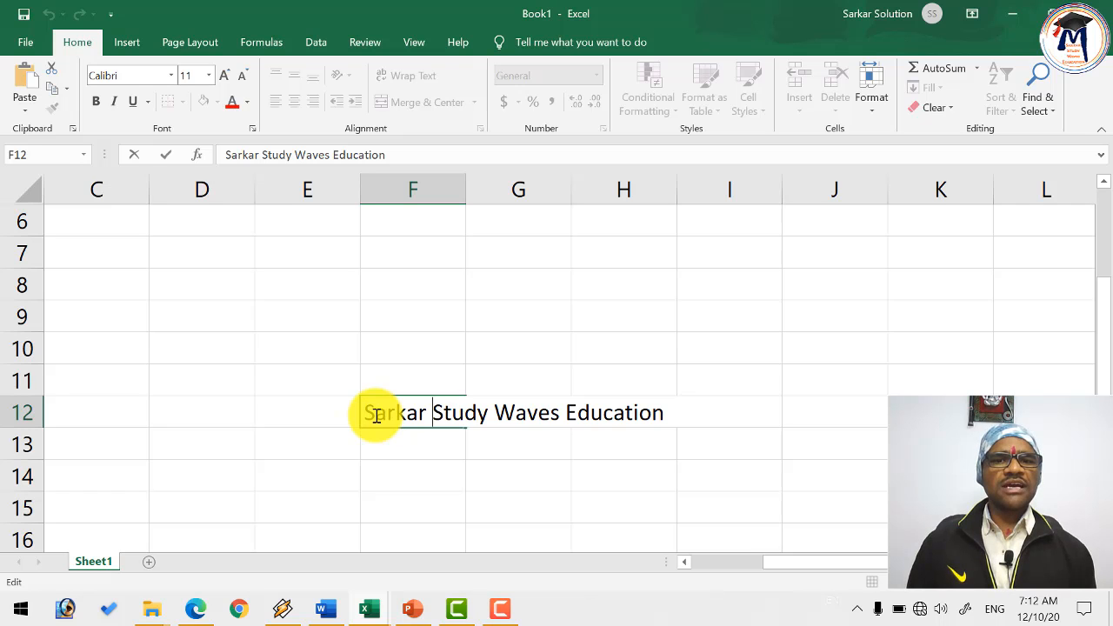
# - Read the Ctrl-G or F5 row in the Word shortcut list, and display and dismiss the Go To dialog from cell G14 in Book1
pyautogui.hotkey('alt', 'Tab')
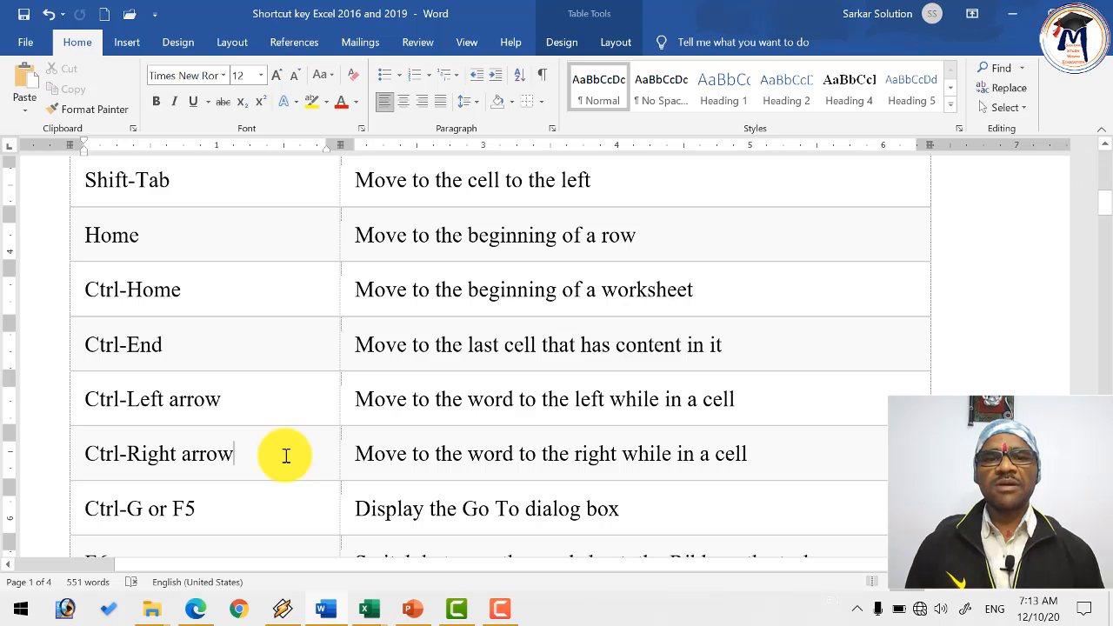
pyautogui.scroll(-2, 286, 456)
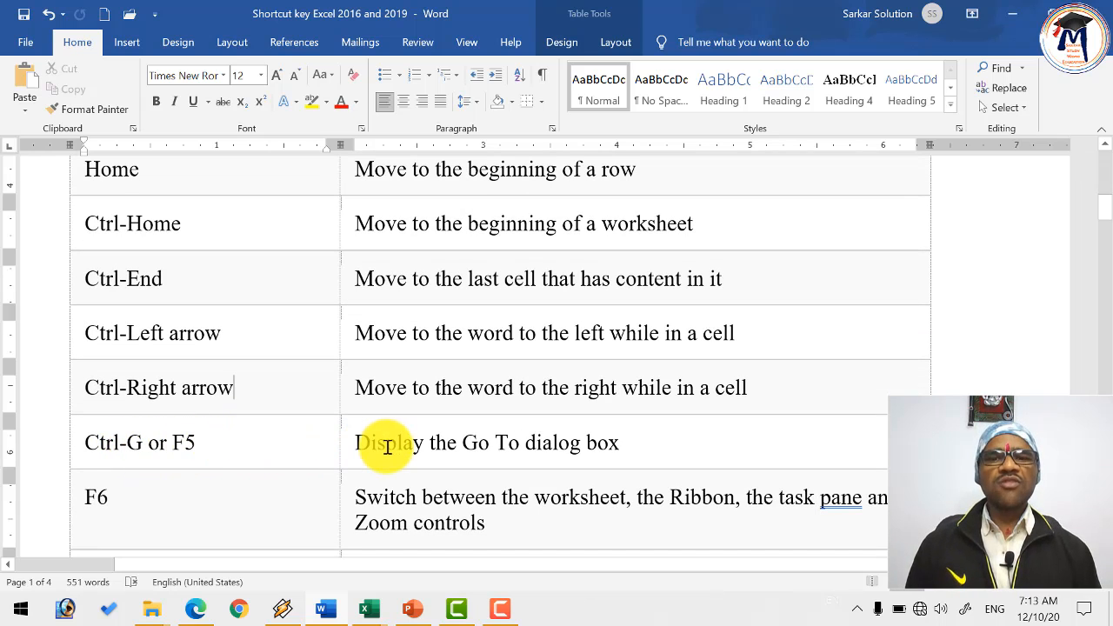
pyautogui.hotkey('alt', 'Tab')
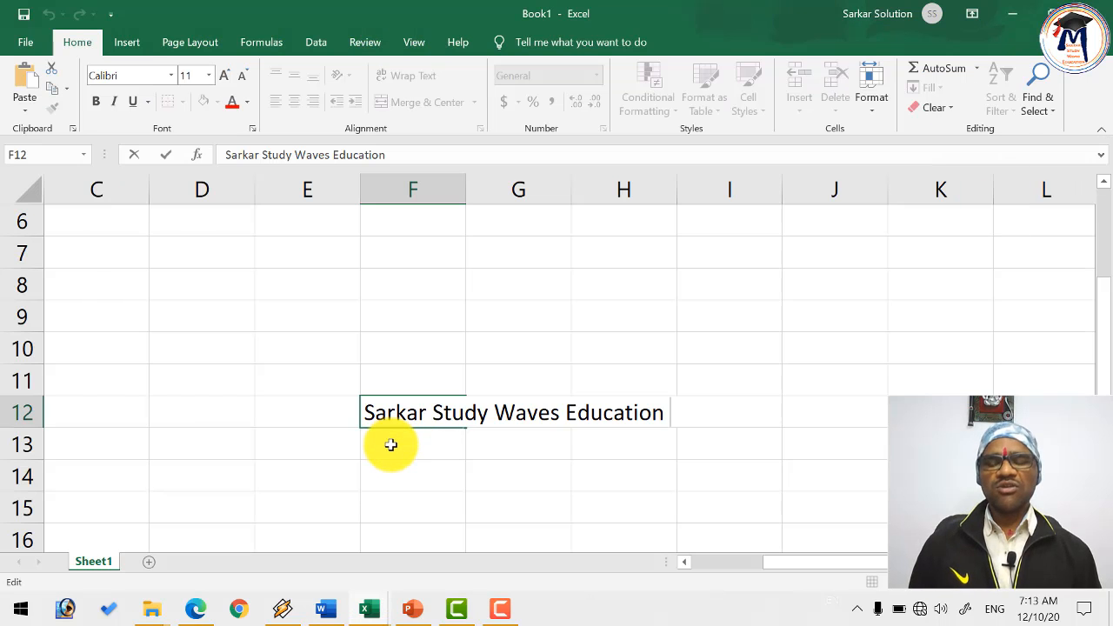
pyautogui.click(472, 471)
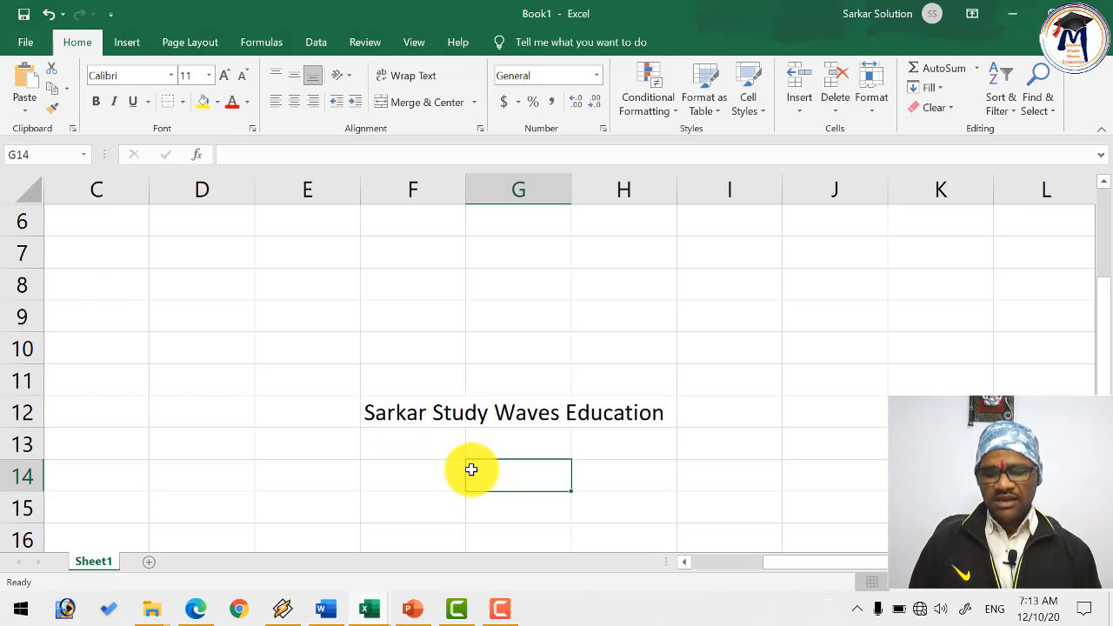
pyautogui.press('F5')
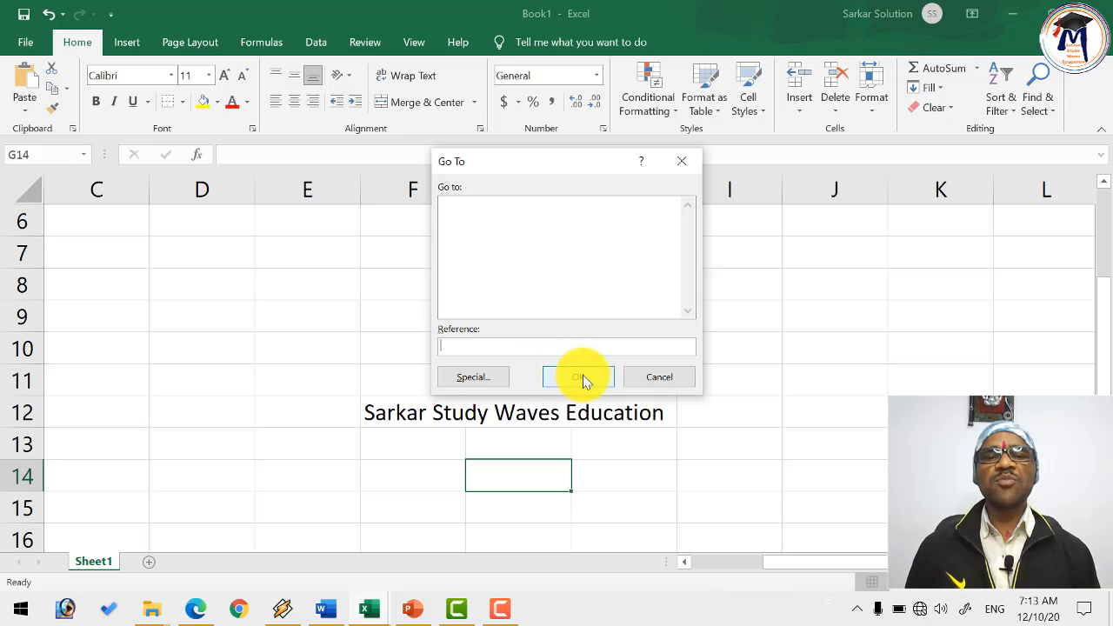
pyautogui.click(660, 379)
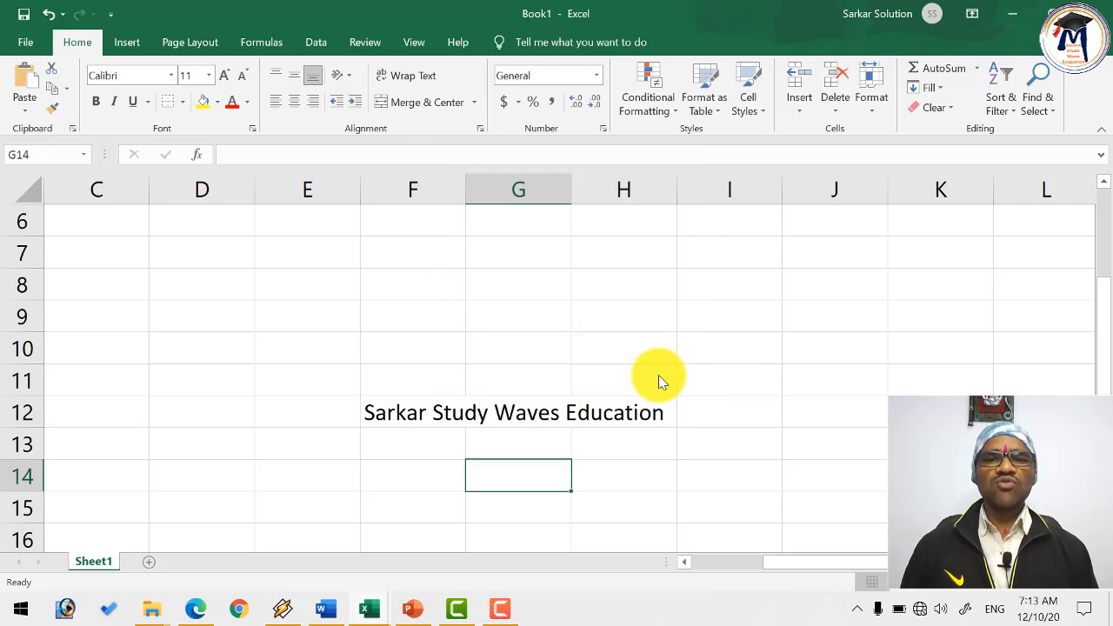
# - Recheck the Go To row in Word, and bring up and cancel the Go To dialog from cell F14 in Book1
pyautogui.hotkey('alt', 'Tab')
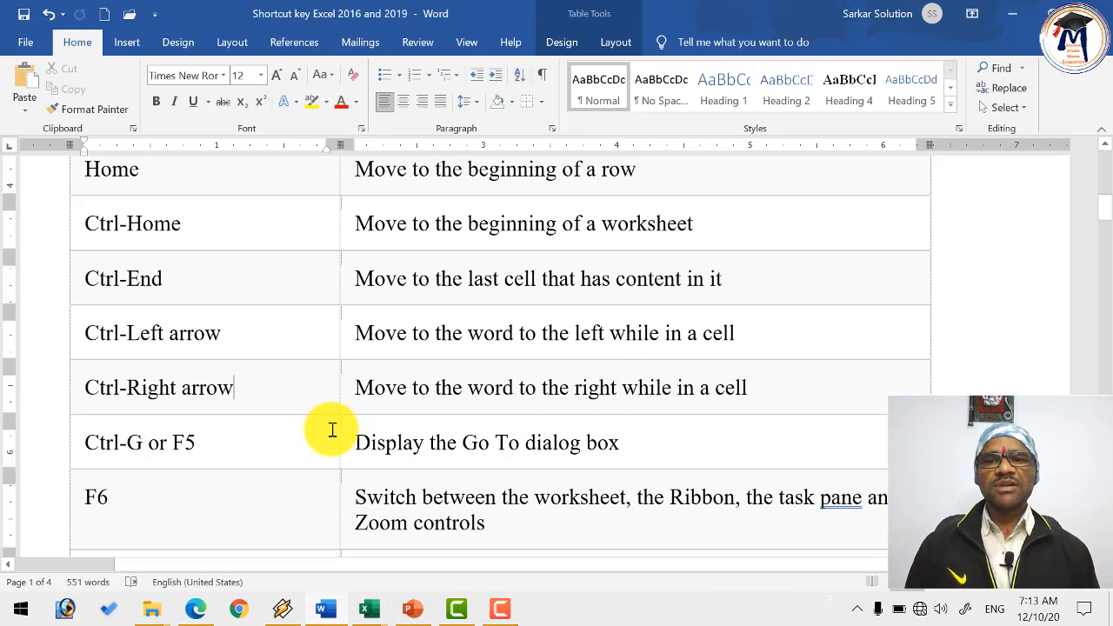
pyautogui.hotkey('alt', 'Tab')
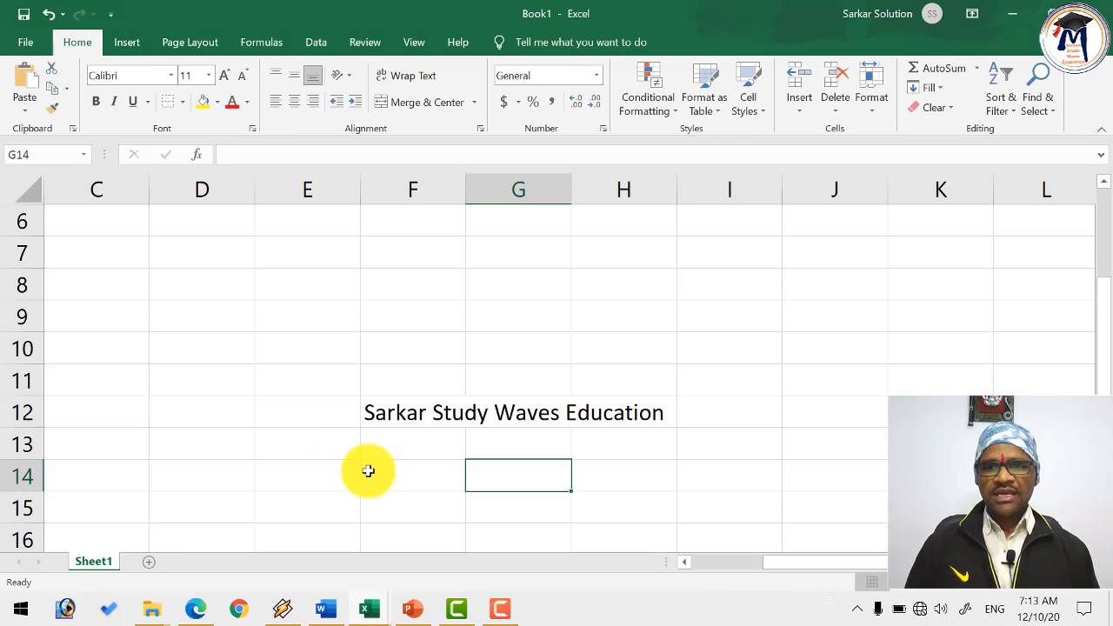
pyautogui.click(402, 467)
pyautogui.hotkey('ctrl', 'g')
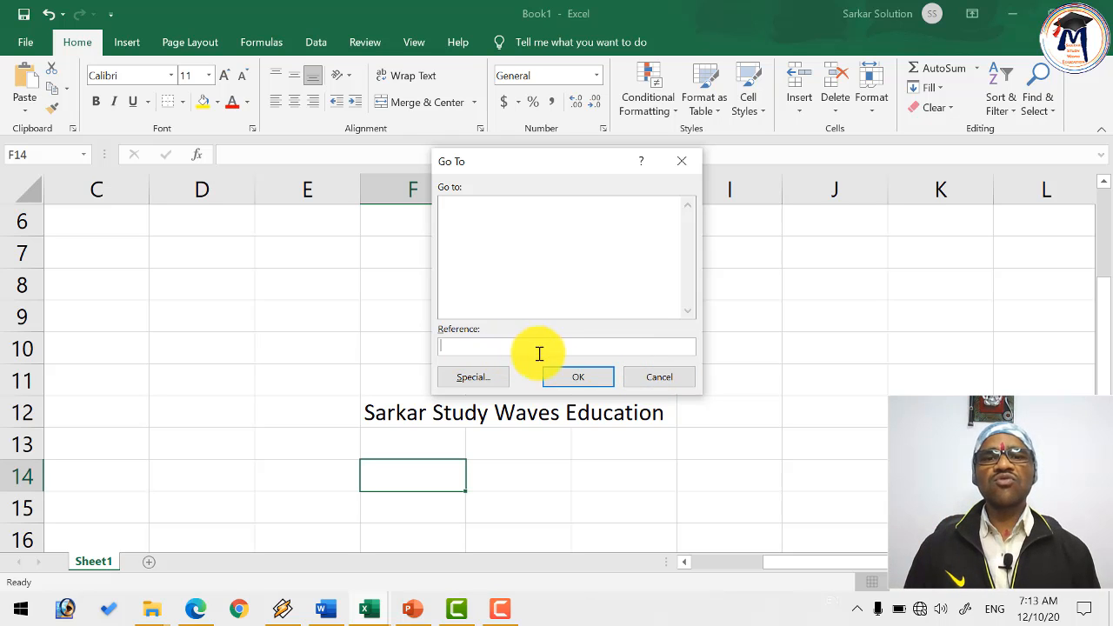
pyautogui.click(638, 377)
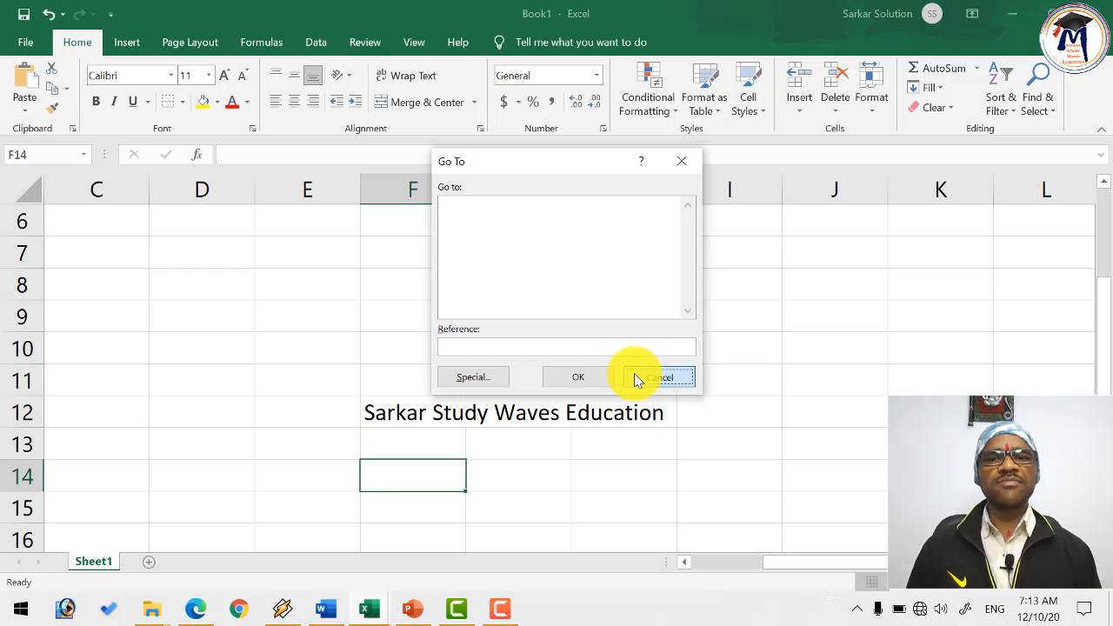
# - Return to the Word shortcut list, place the cursor in the F6 row and read its action
pyautogui.hotkey('alt', 'Tab')
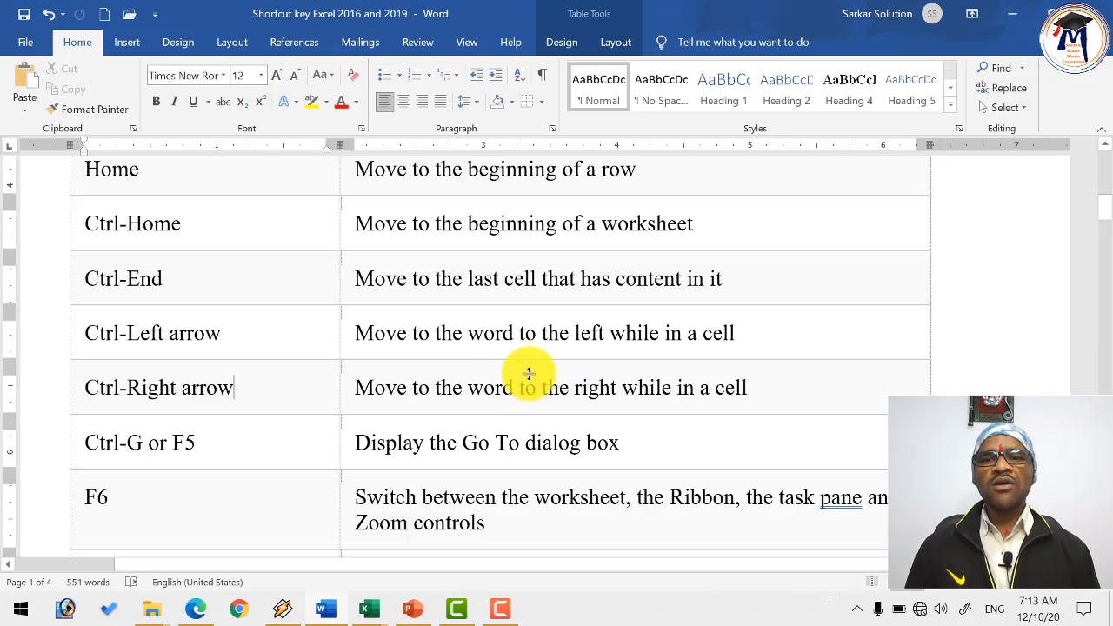
pyautogui.click(178, 512)
pyautogui.scroll(-2, 204, 497)
pyautogui.scroll(-1, 204, 498)
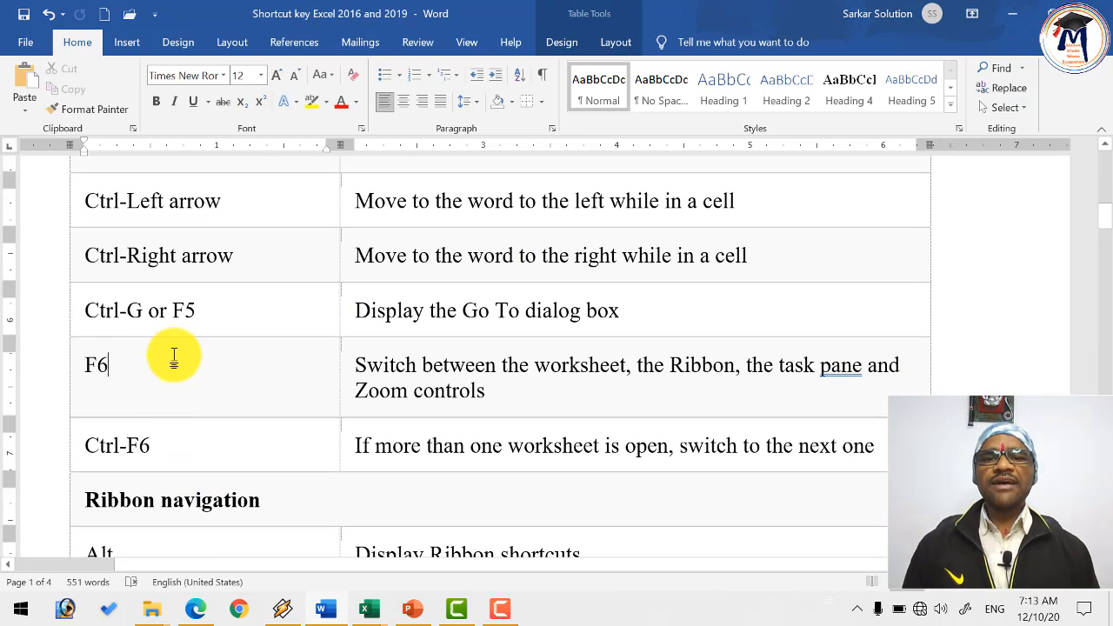
# - In Book1, select cell E10 and switch focus between the worksheet, the Ribbon and the Zoom controls
pyautogui.hotkey('alt', 'Tab')
pyautogui.click(321, 339)
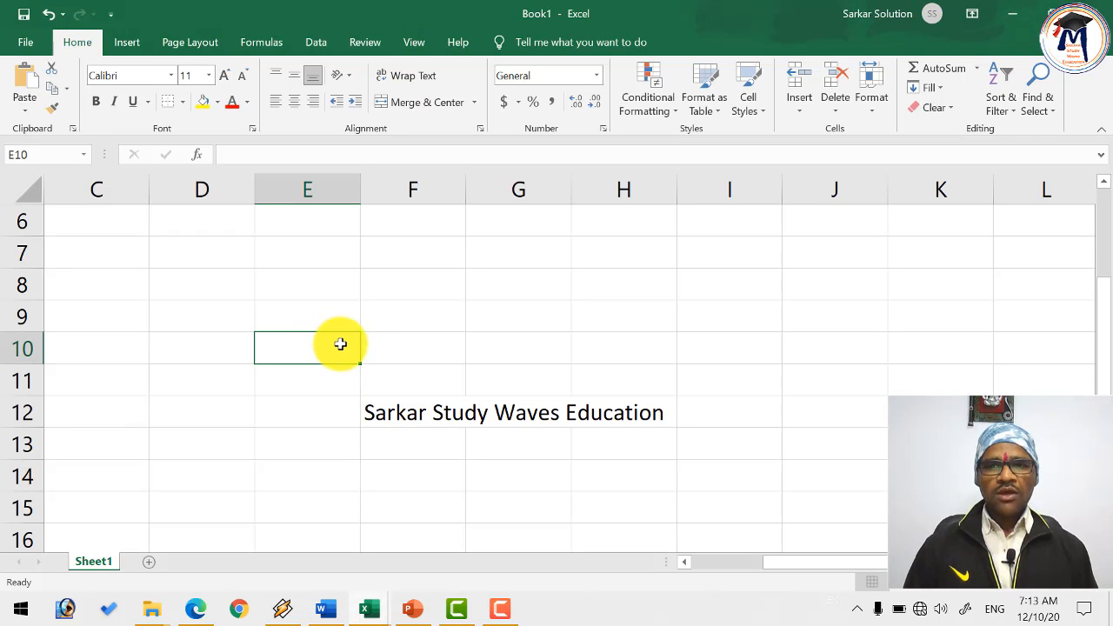
pyautogui.press('alt')
pyautogui.press('Escape')
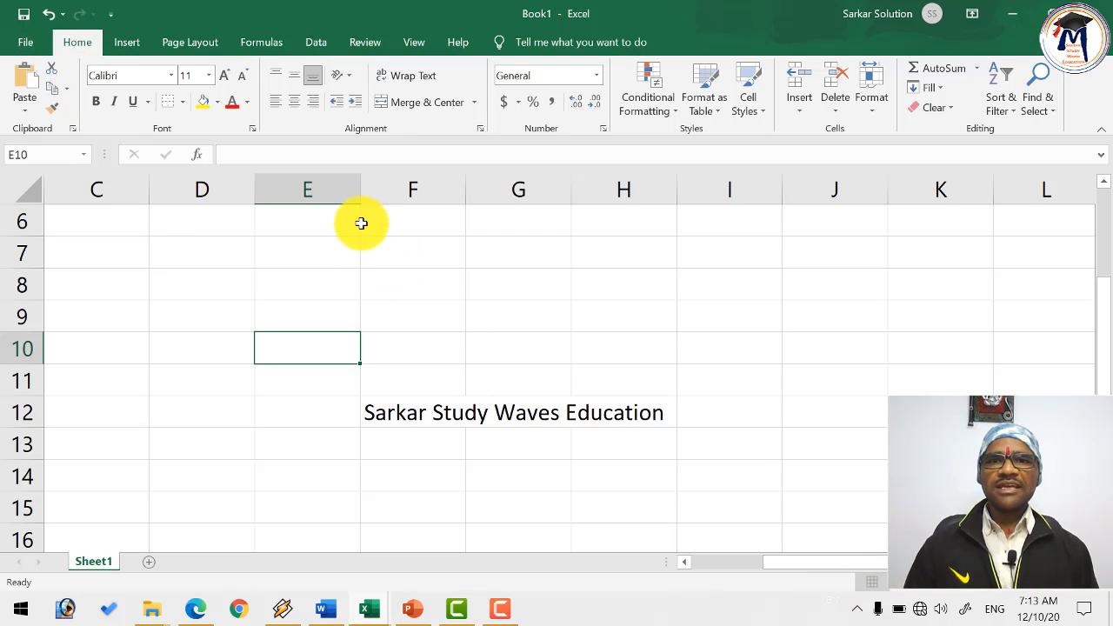
pyautogui.press('alt')
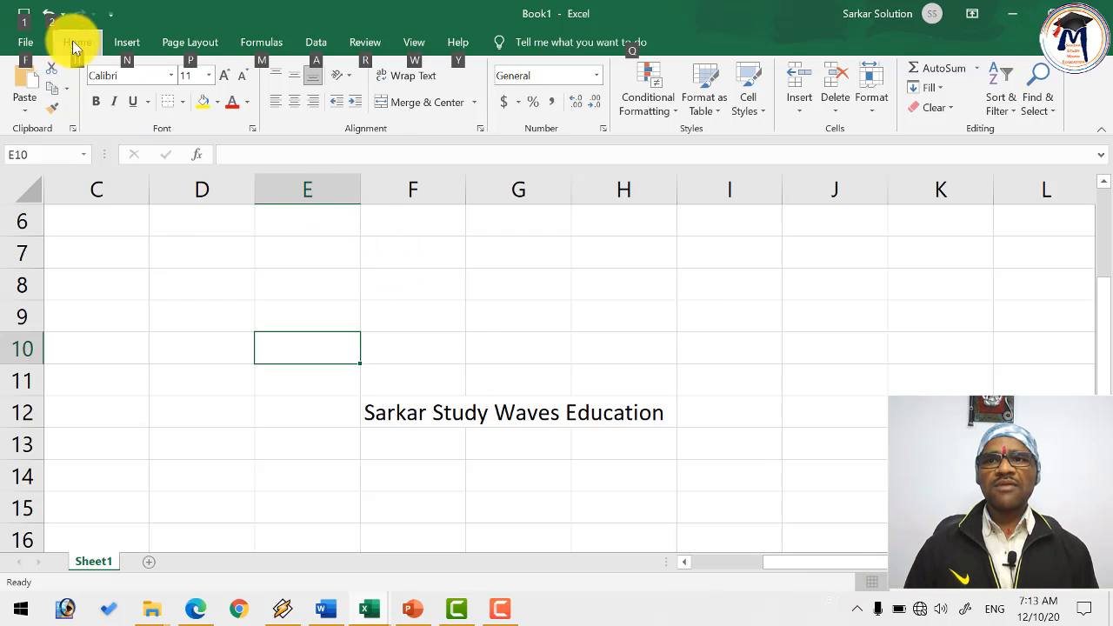
pyautogui.press('alt')
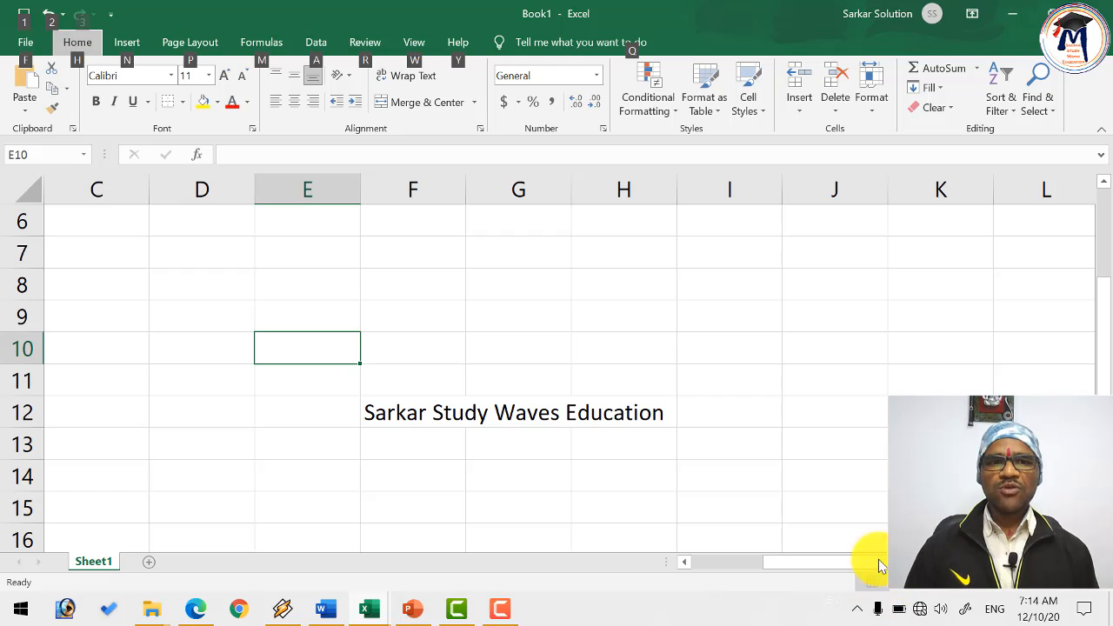
pyautogui.press('alt')
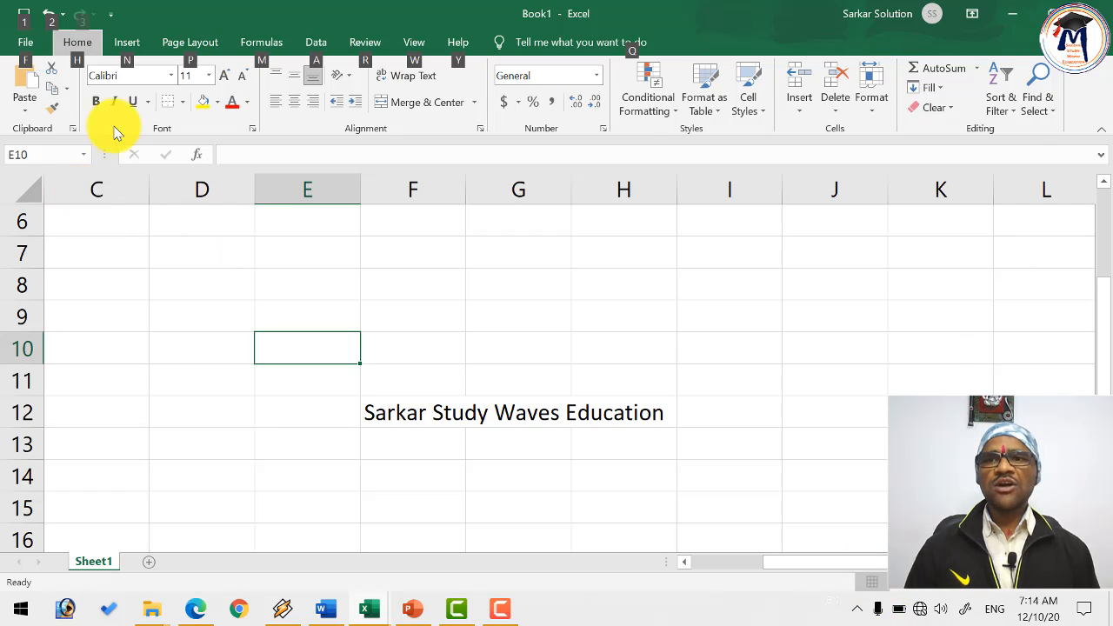
# - Compare the F6 row in the Word list with Book1, and read the Ctrl-F6 row about switching worksheets
pyautogui.hotkey('alt', 'Tab')
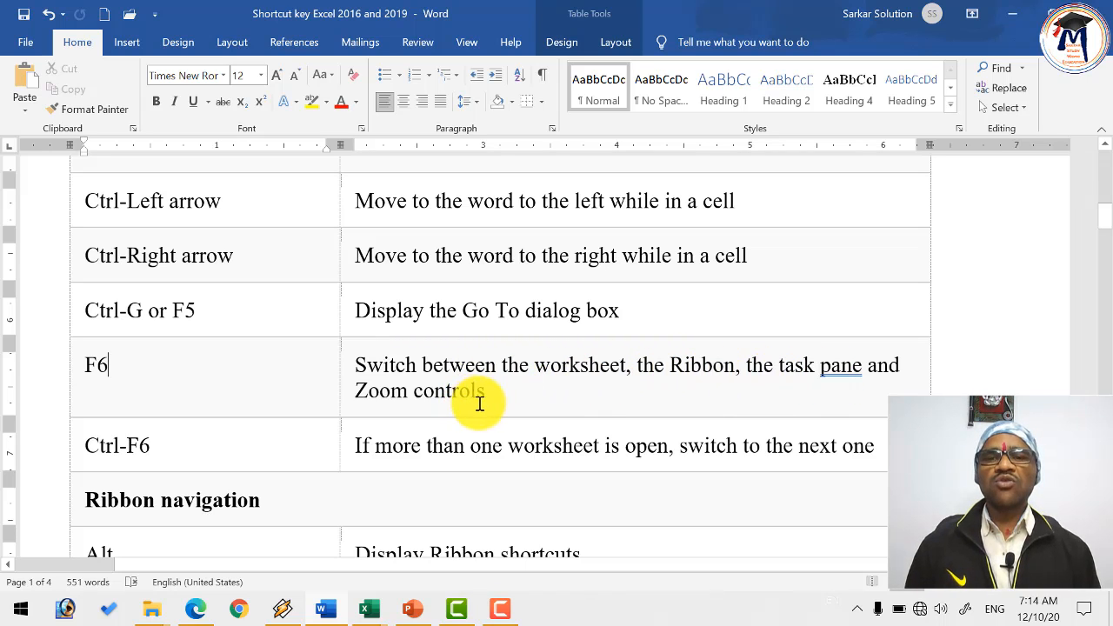
pyautogui.hotkey('alt', 'Tab')
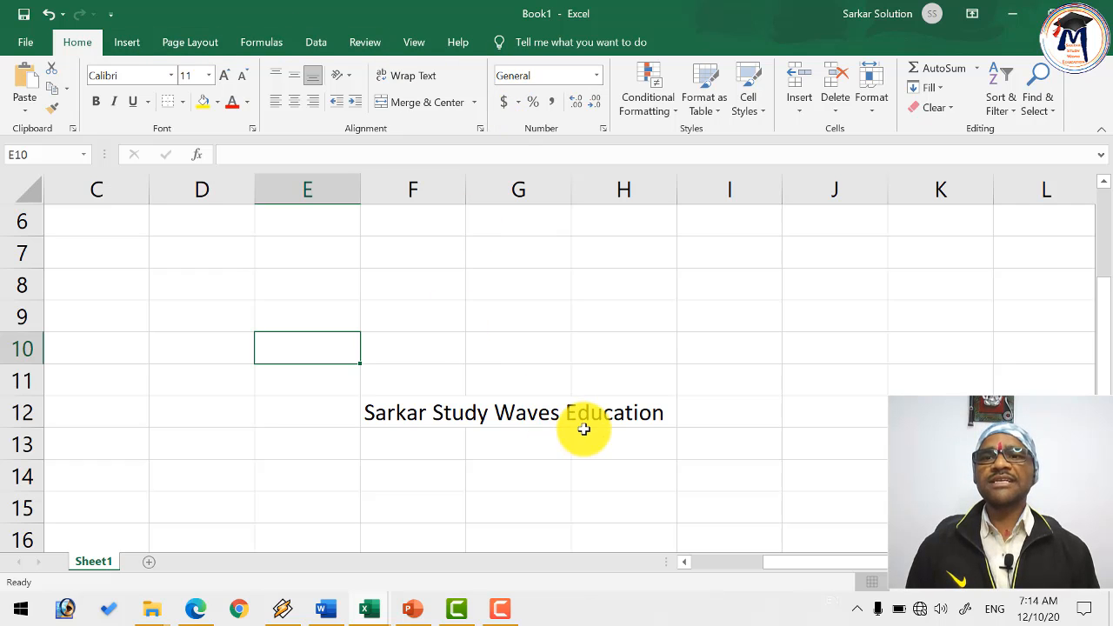
pyautogui.hotkey('alt', 'Tab')
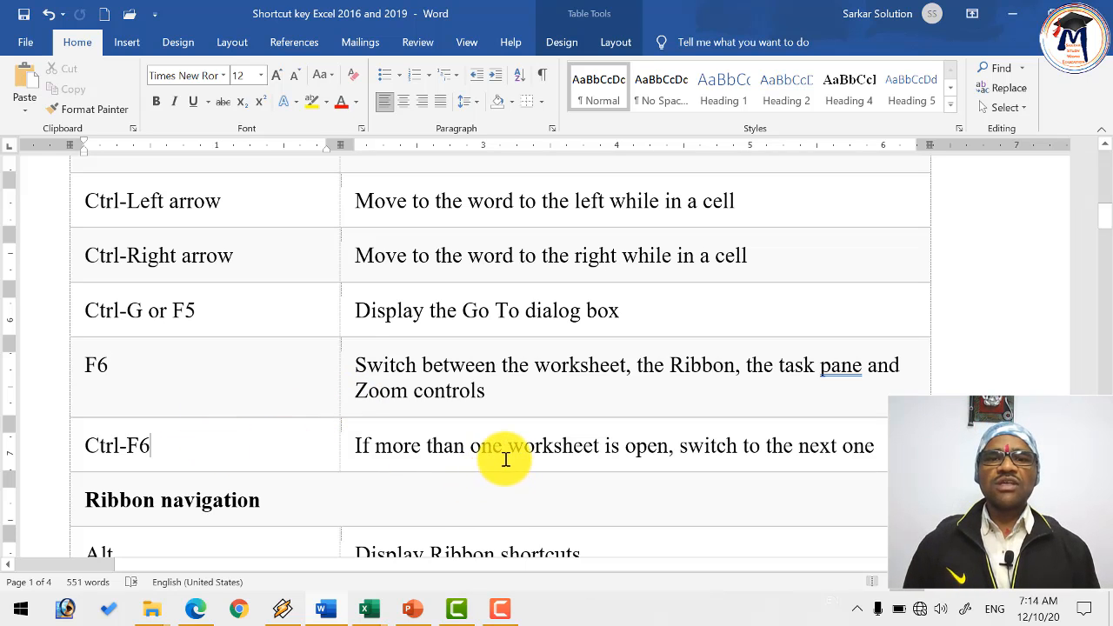
# - Check which Excel workbooks are open, select F14 in Book1, and switch back and forth between Book1 and Addmission Jan 2020
pyautogui.hotkey('alt', 'Tab')
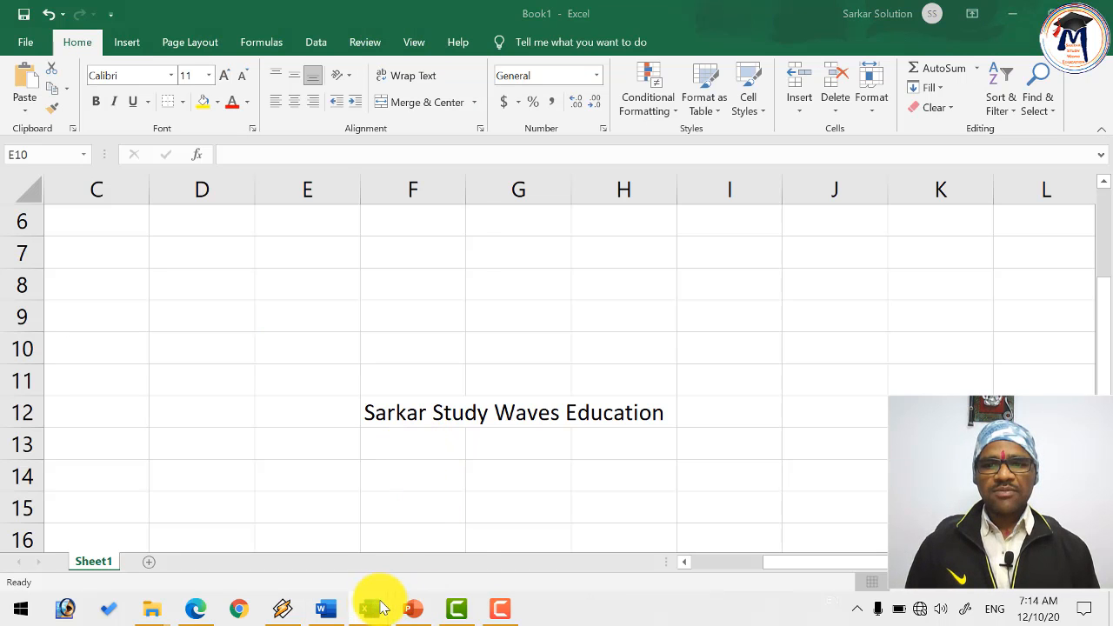
pyautogui.rightClick(374, 609)
pyautogui.click(369, 607)
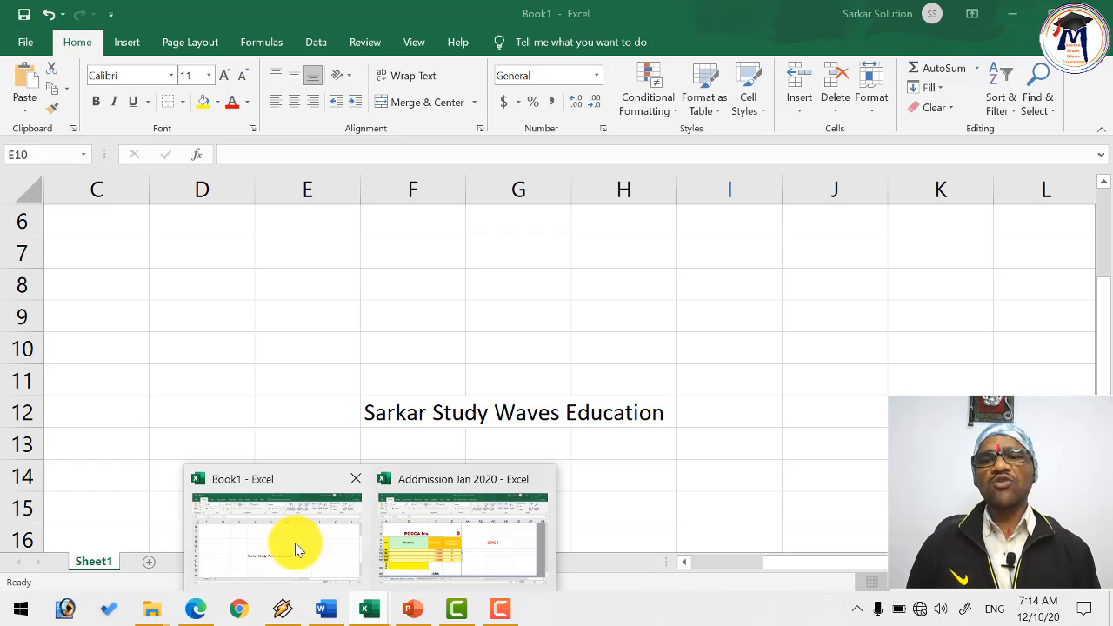
pyautogui.moveTo(473, 531)
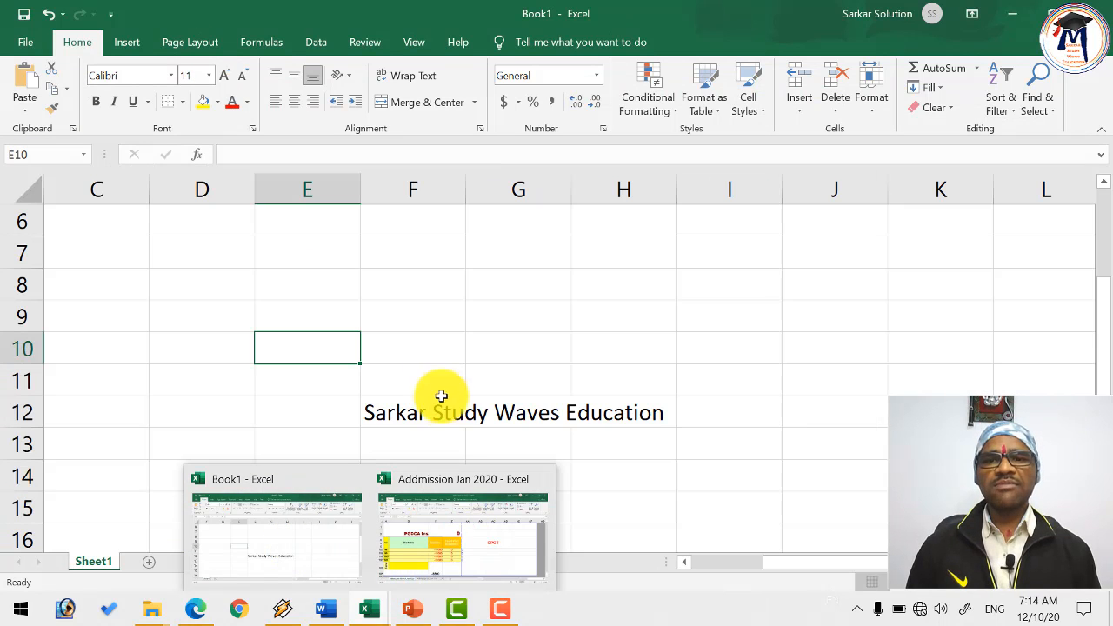
pyautogui.click(417, 468)
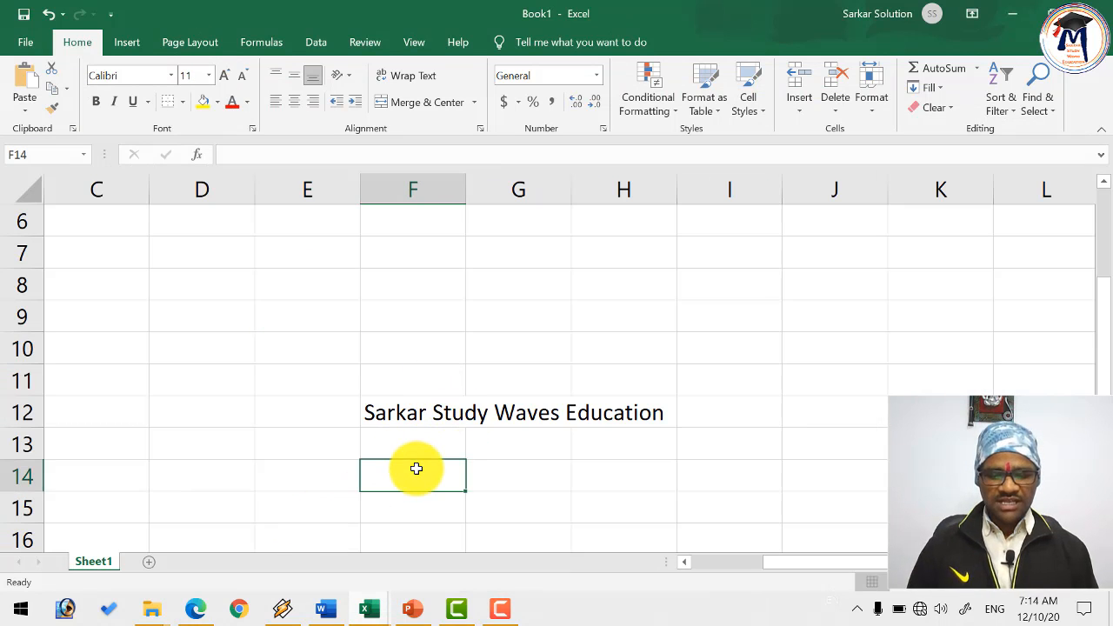
pyautogui.hotkey('ctrl', 'Tab')
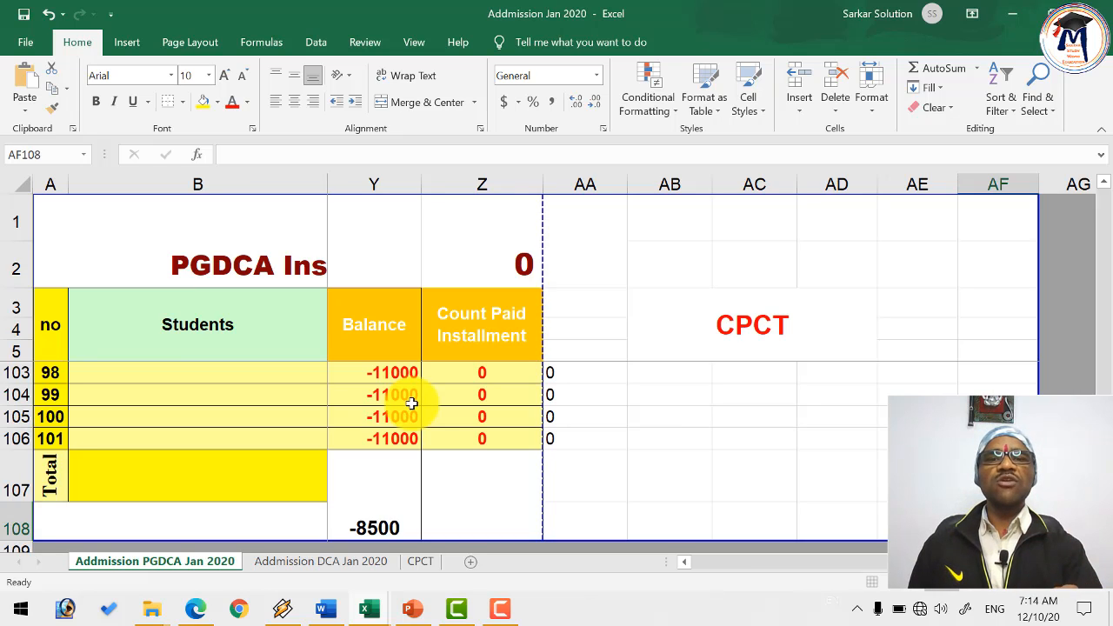
pyautogui.hotkey('ctrl', 'Tab')
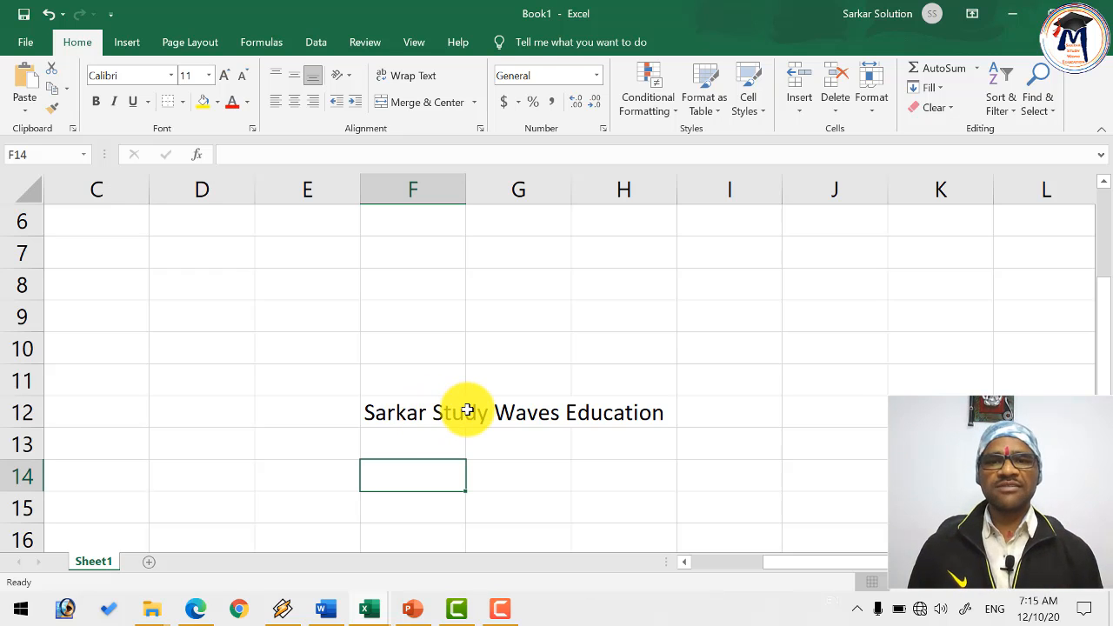
pyautogui.hotkey('alt', 'Tab')
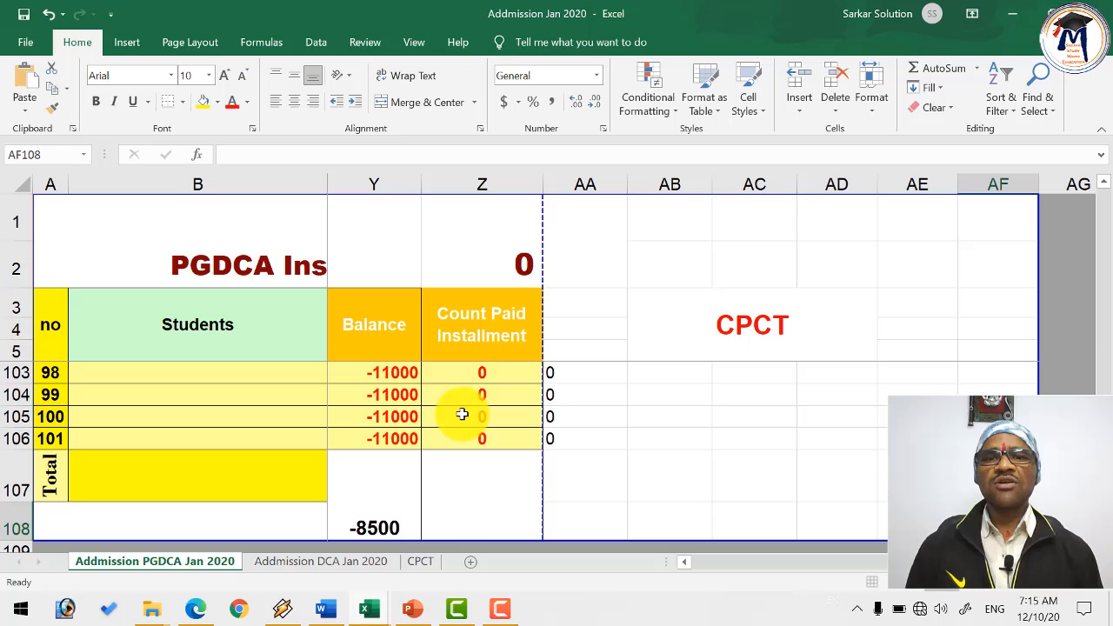
# - Read the Ribbon navigation rows in the Word shortcut list, checking the Ribbon in Book1, and place the cursor in the Alt row
pyautogui.click(337, 614)
pyautogui.scroll(-5, 161, 450)
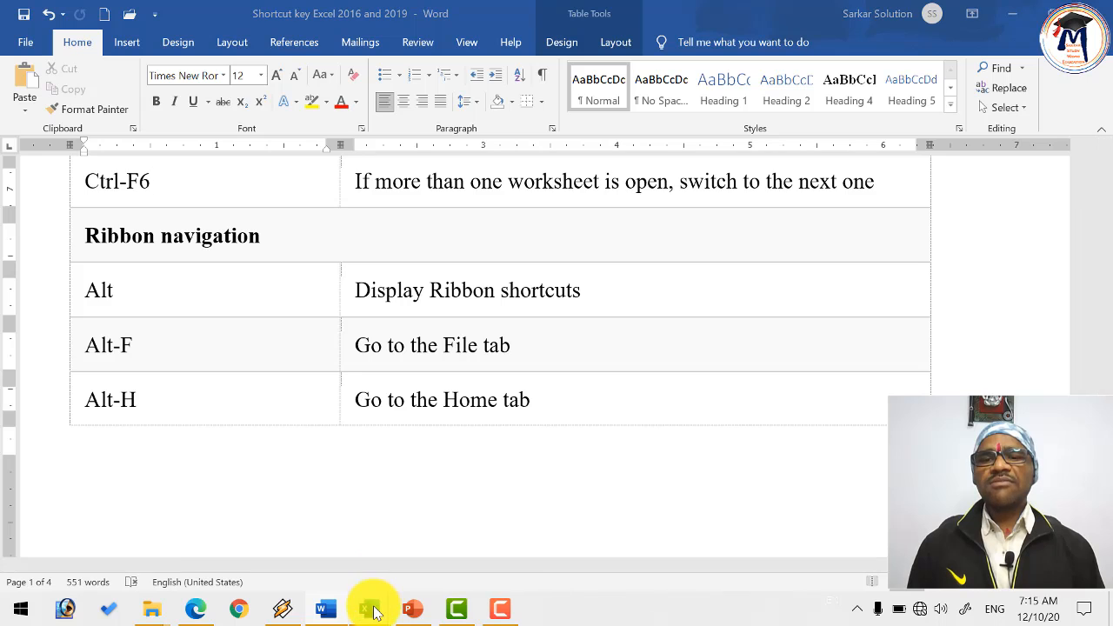
pyautogui.moveTo(374, 613)
pyautogui.click(318, 538)
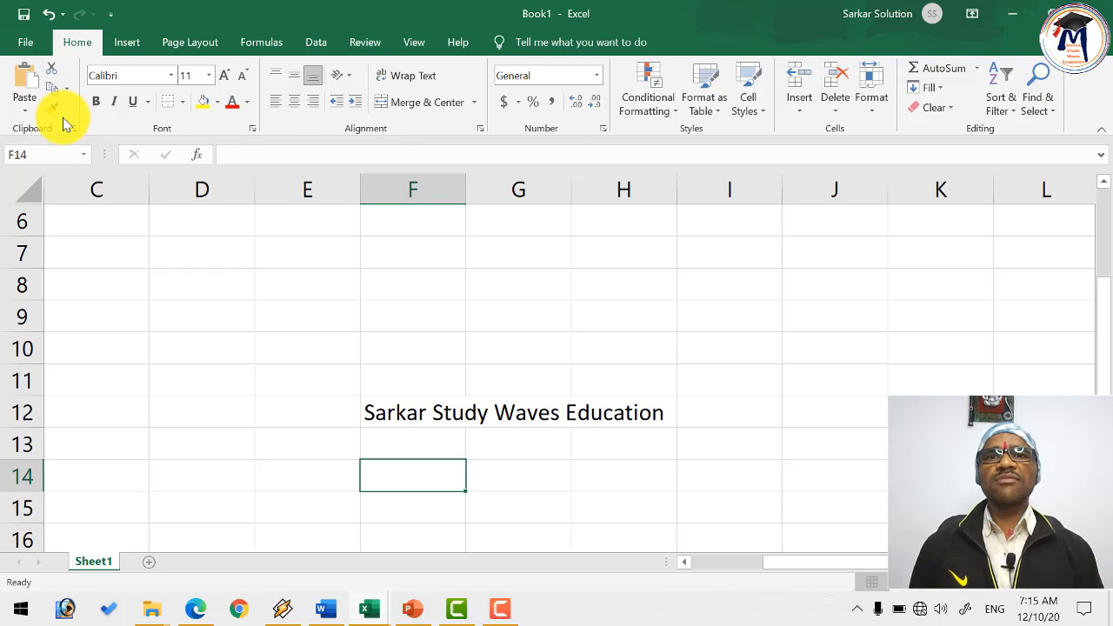
pyautogui.hotkey('alt', 'Tab')
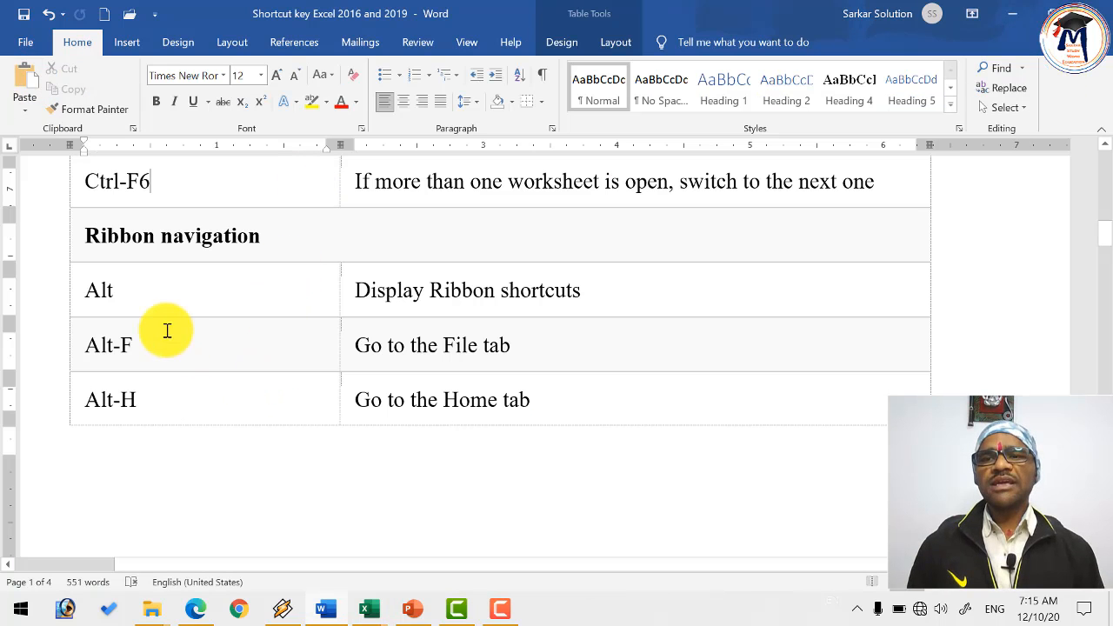
pyautogui.click(157, 294)
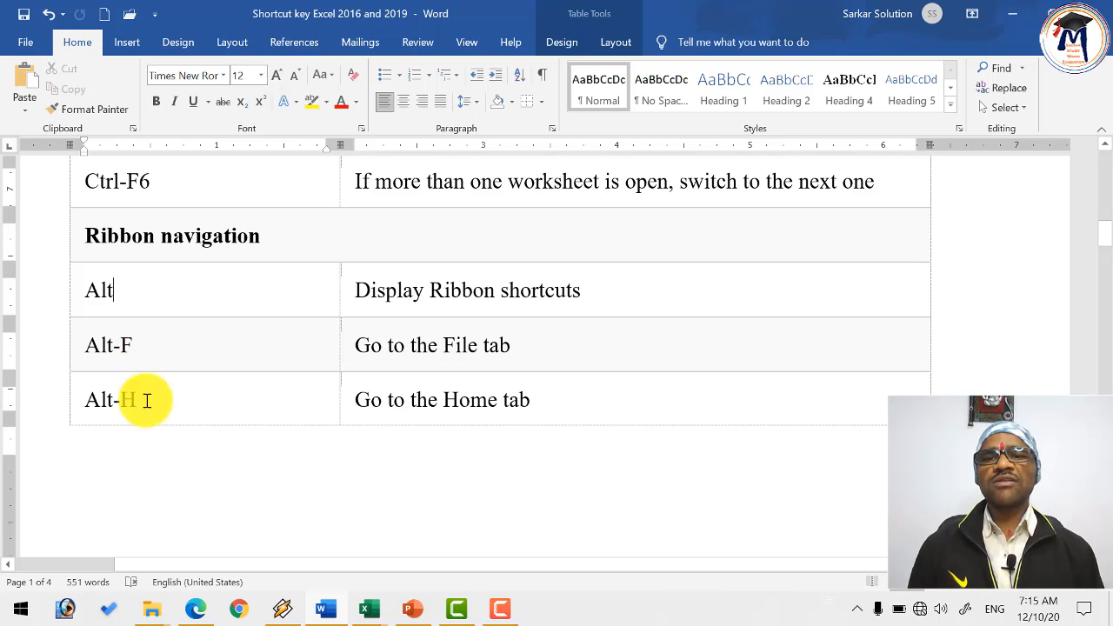
# - Switch to Book1, display the Ribbon key tips, and use them to visit the File page and the Home tab
pyautogui.hotkey('alt', 'Tab')
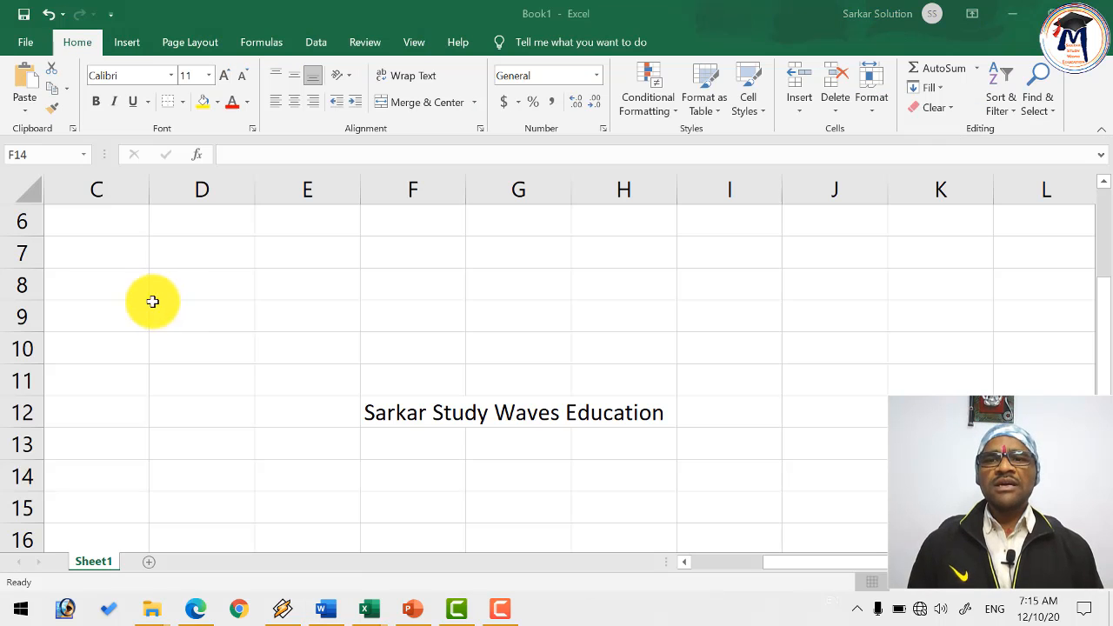
pyautogui.press('alt')
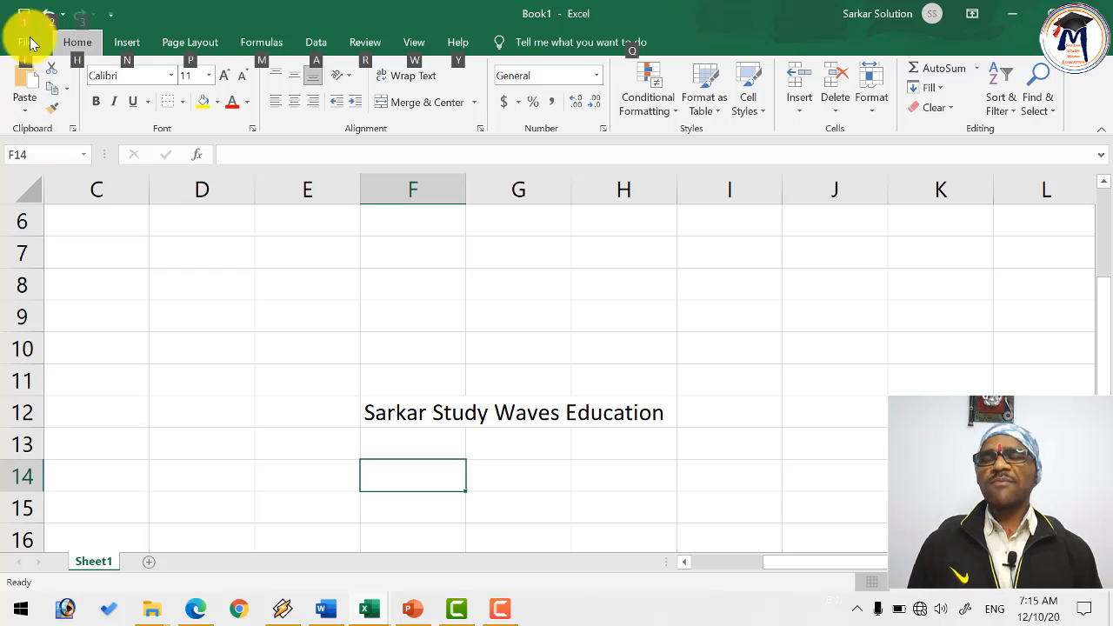
pyautogui.press('f')
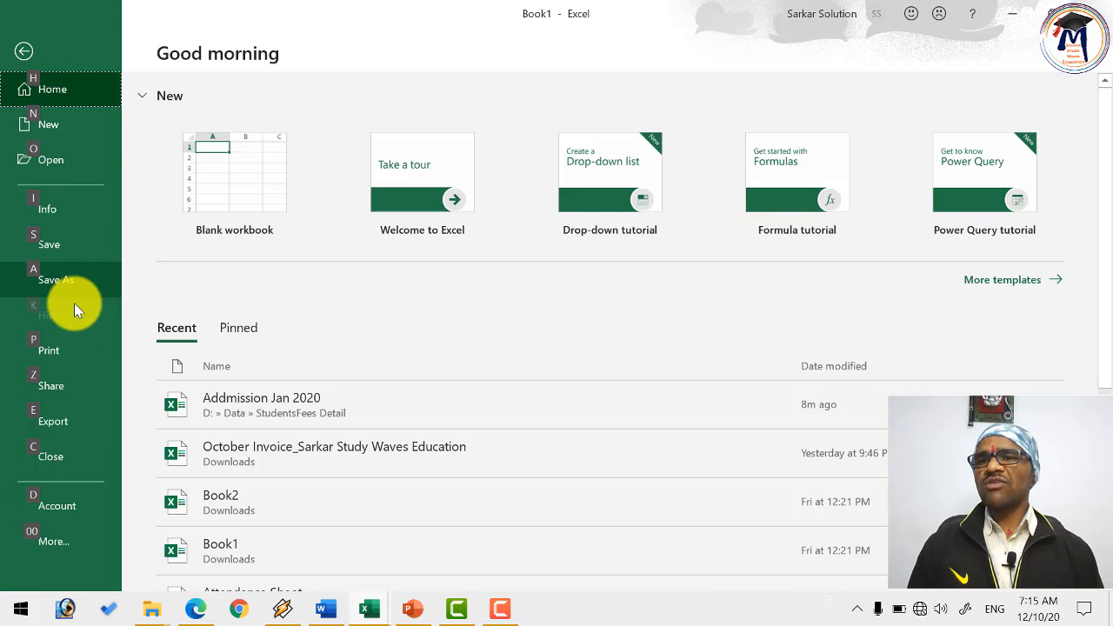
pyautogui.press('Escape')
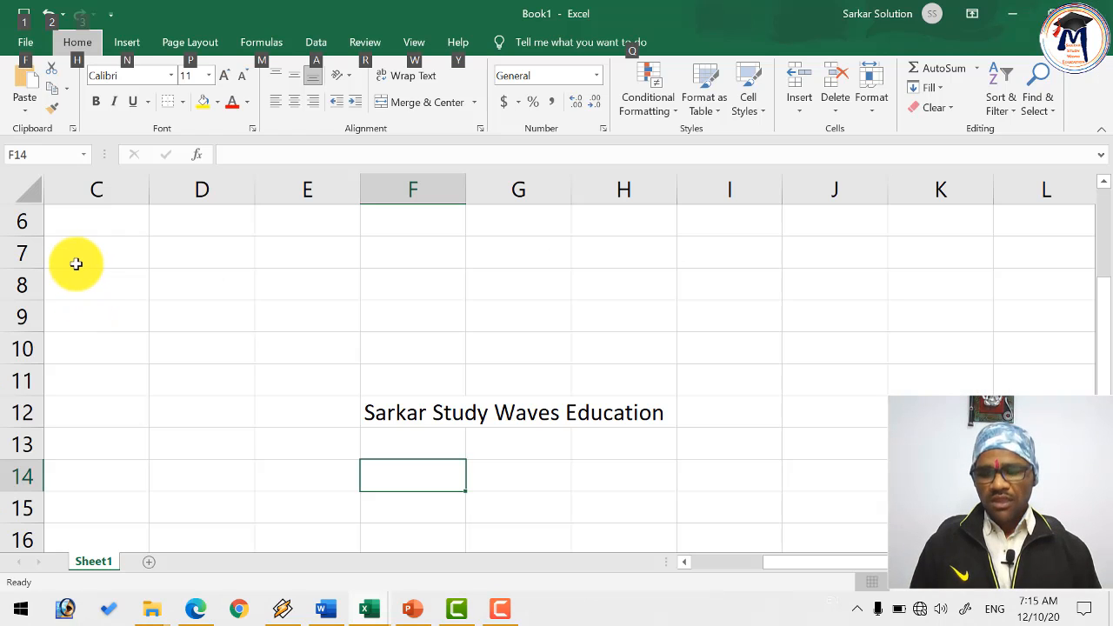
pyautogui.press('h')
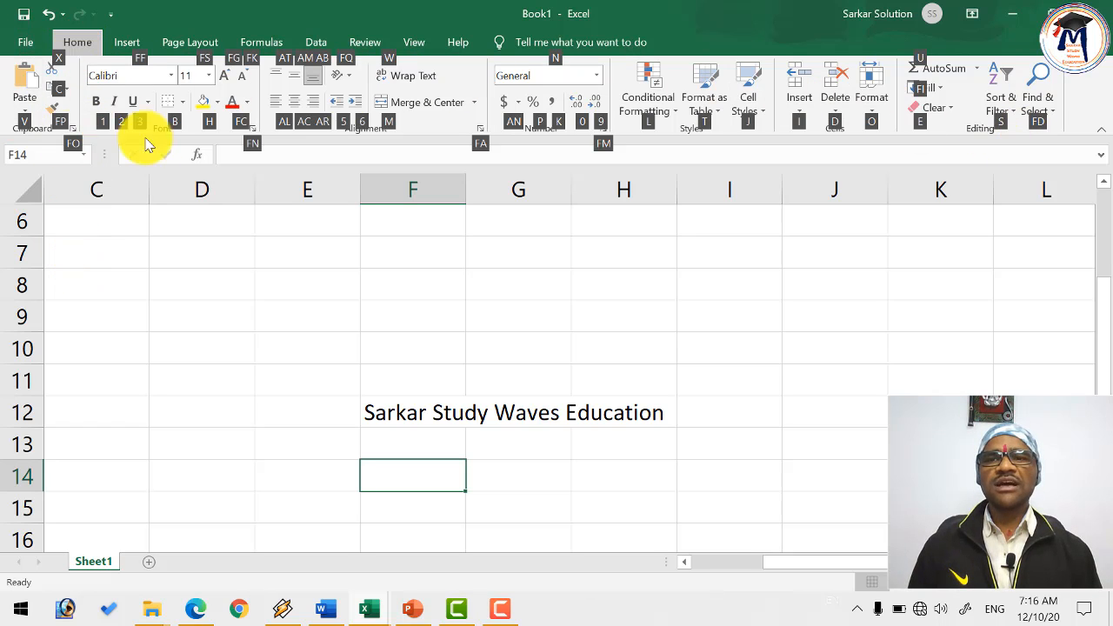
pyautogui.press('alt')
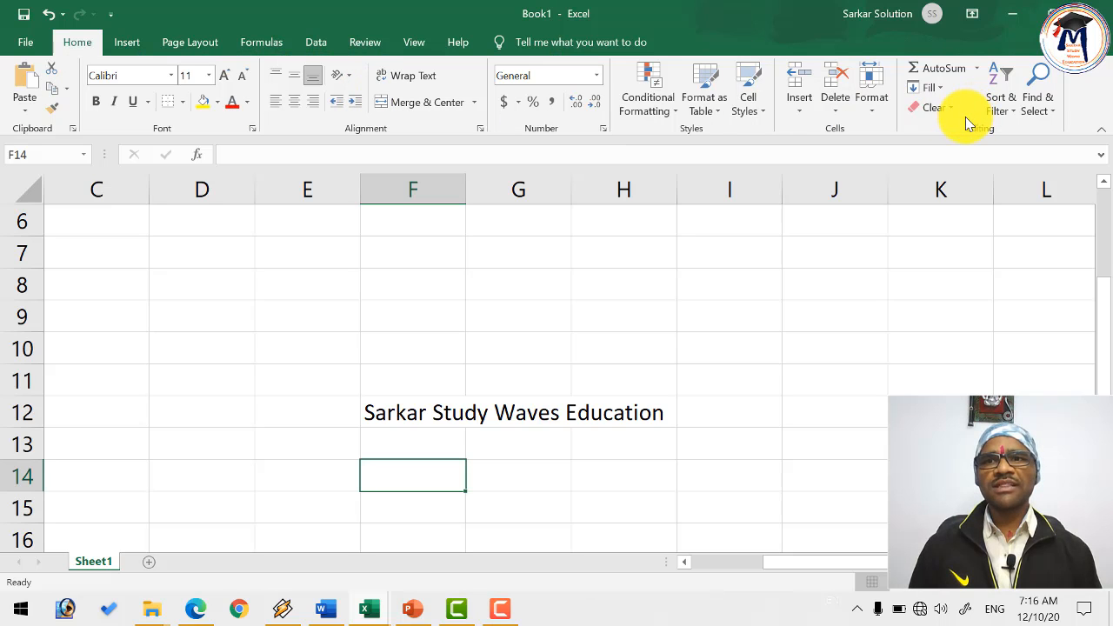
# - Visit the Insert, Page Layout and Formulas tabs in turn using their Ribbon key tips
pyautogui.press('alt')
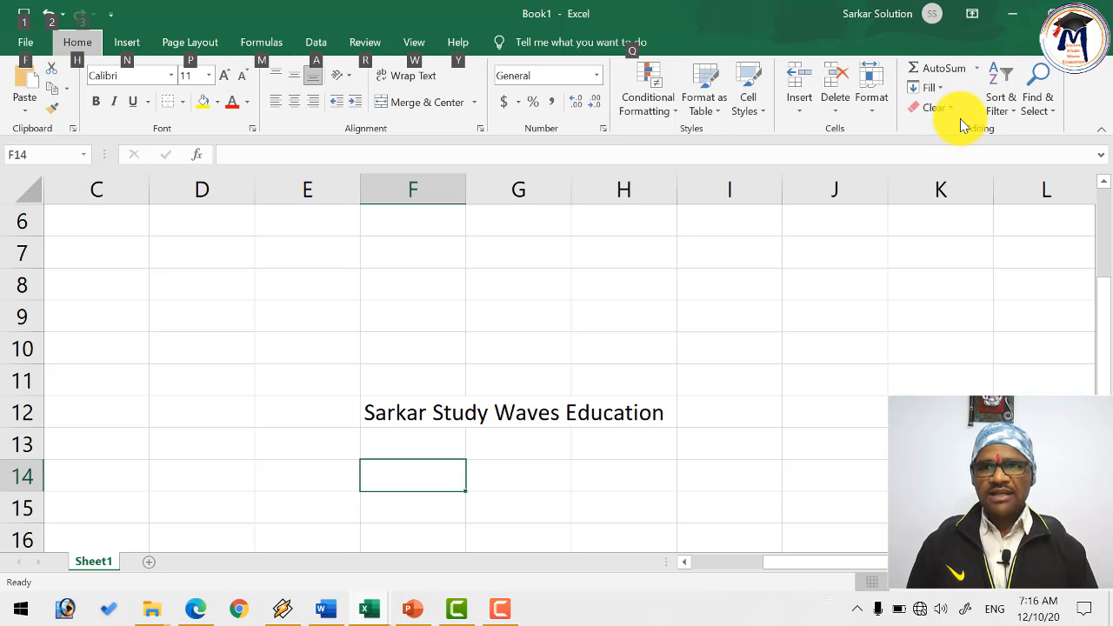
pyautogui.press('n')
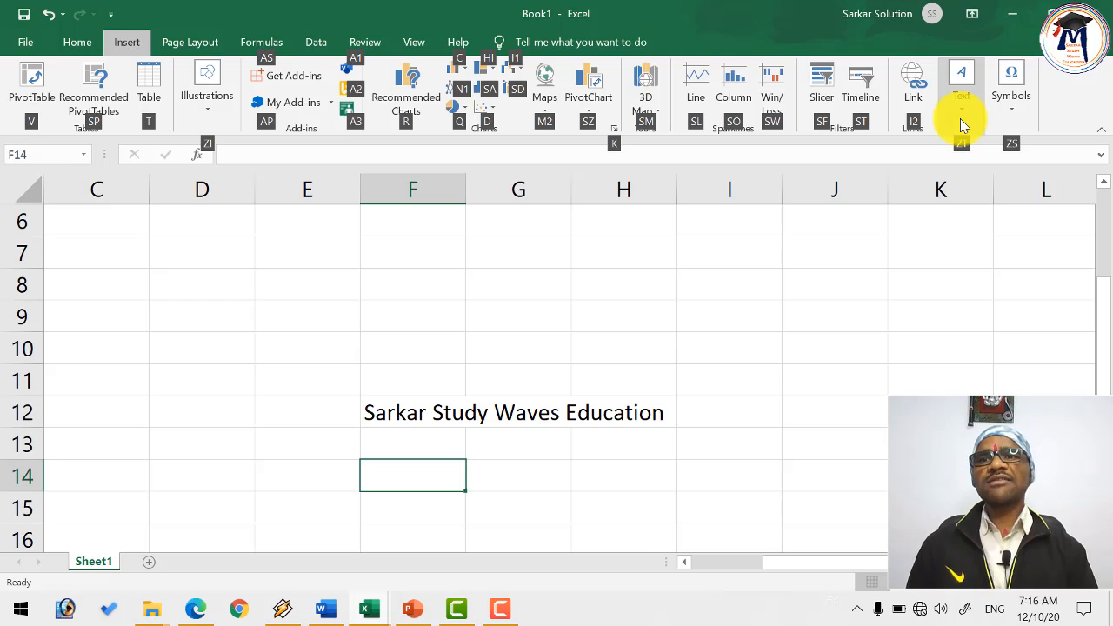
pyautogui.press('alt')
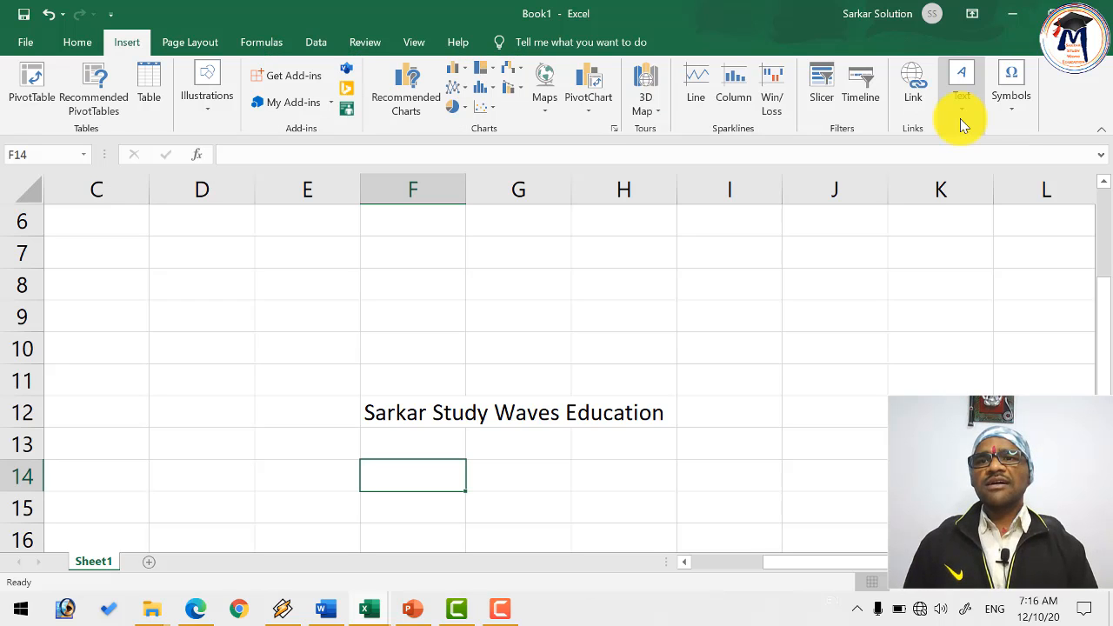
pyautogui.press('alt')
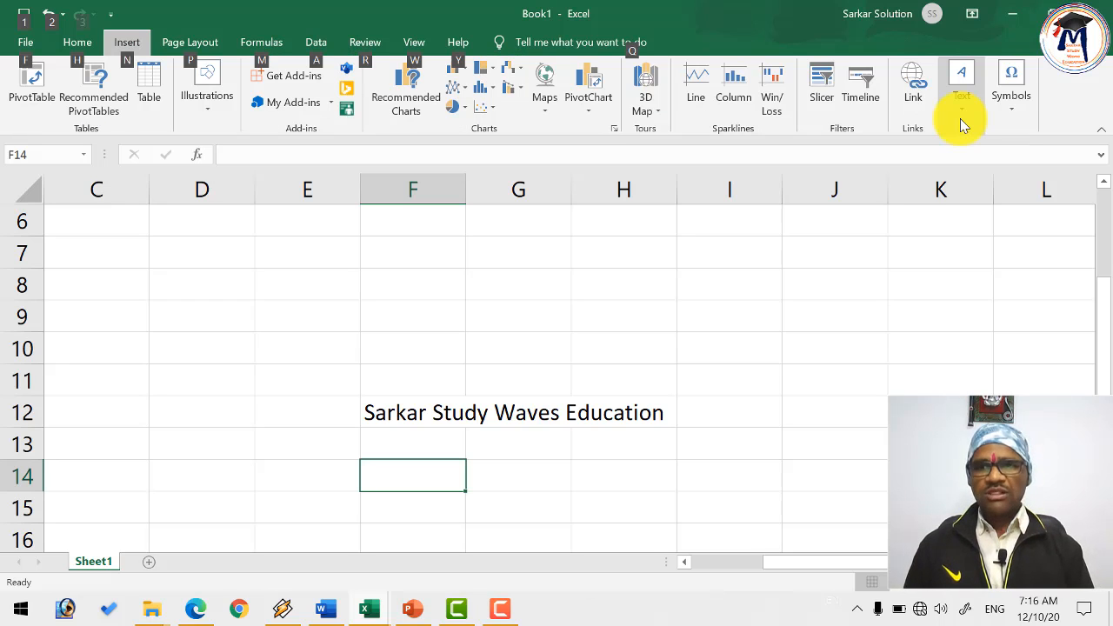
pyautogui.press('p')
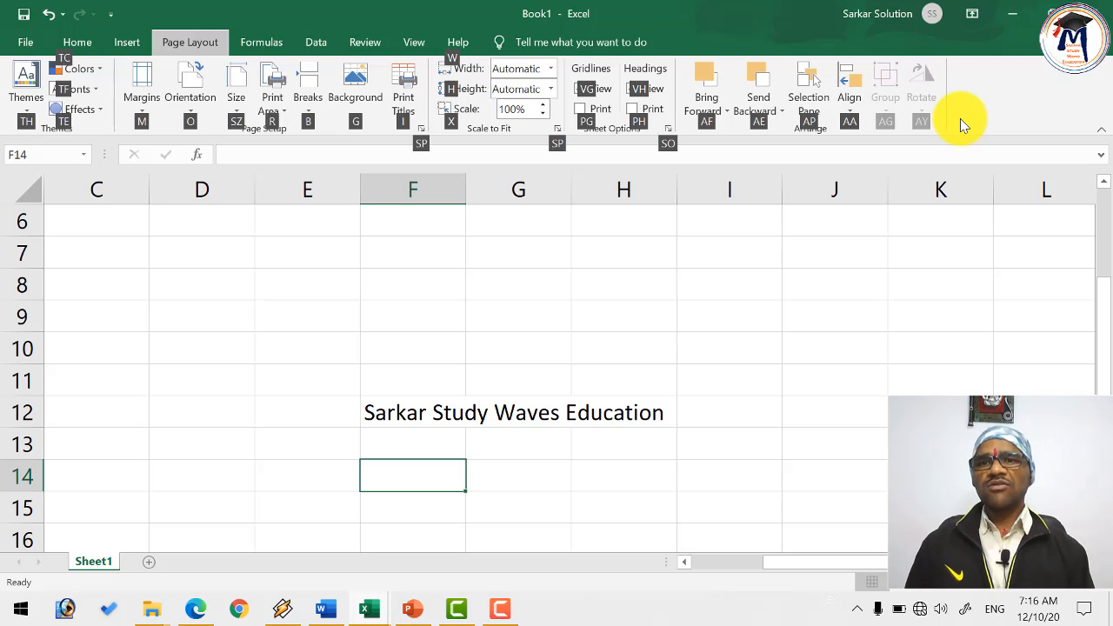
pyautogui.press('alt')
pyautogui.press('alt')
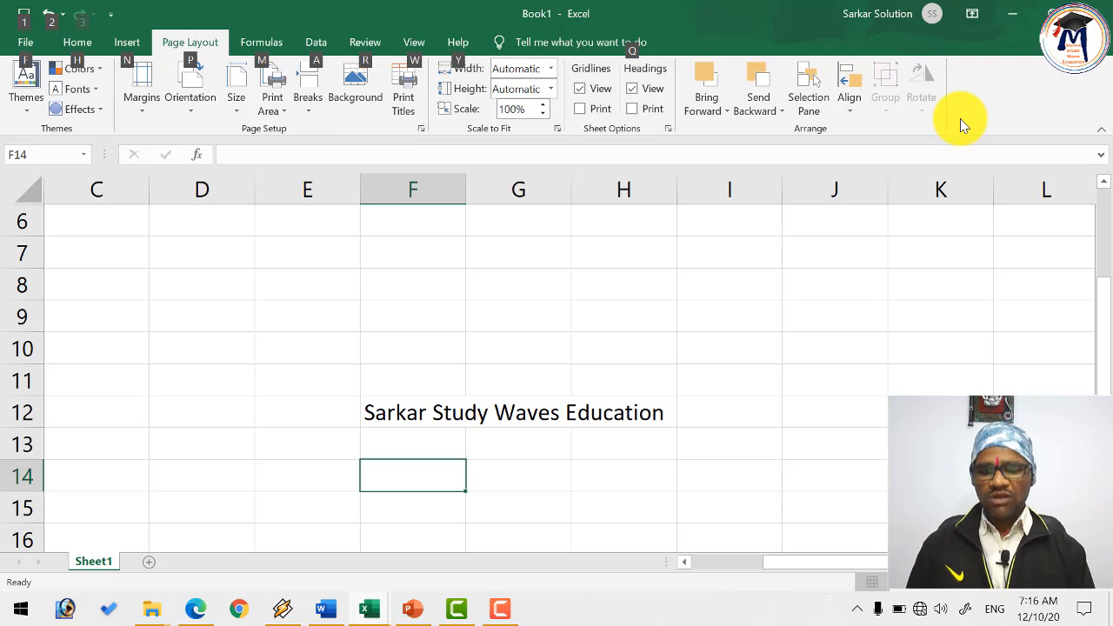
pyautogui.press('m')
pyautogui.press('alt')
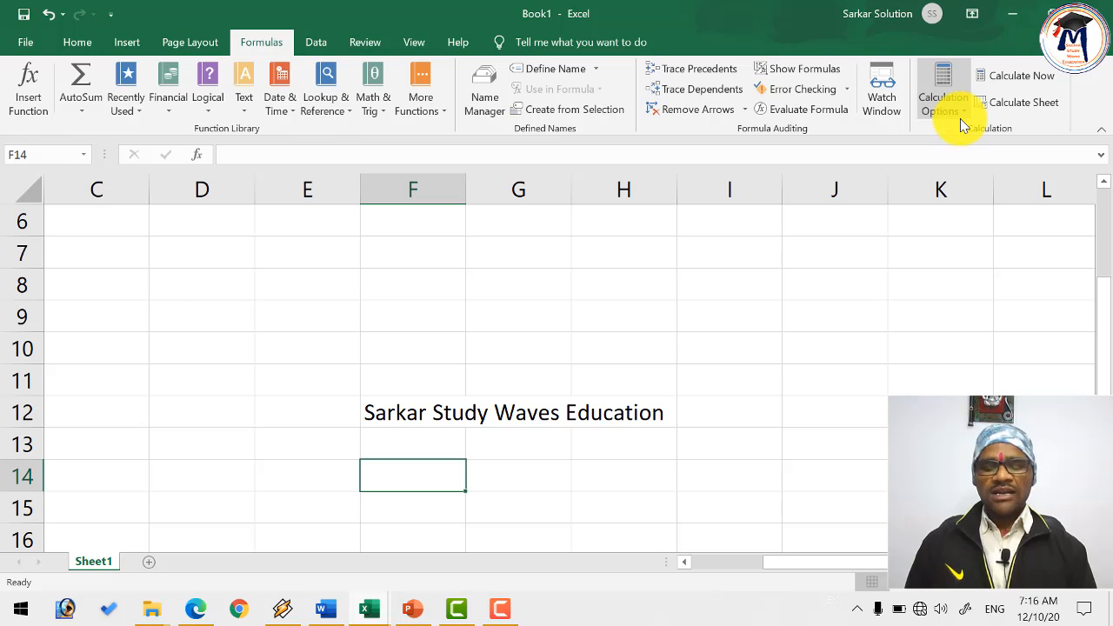
# - Visit the Data, Review, View and Help tabs in turn using their Ribbon key tips
pyautogui.press('alt')
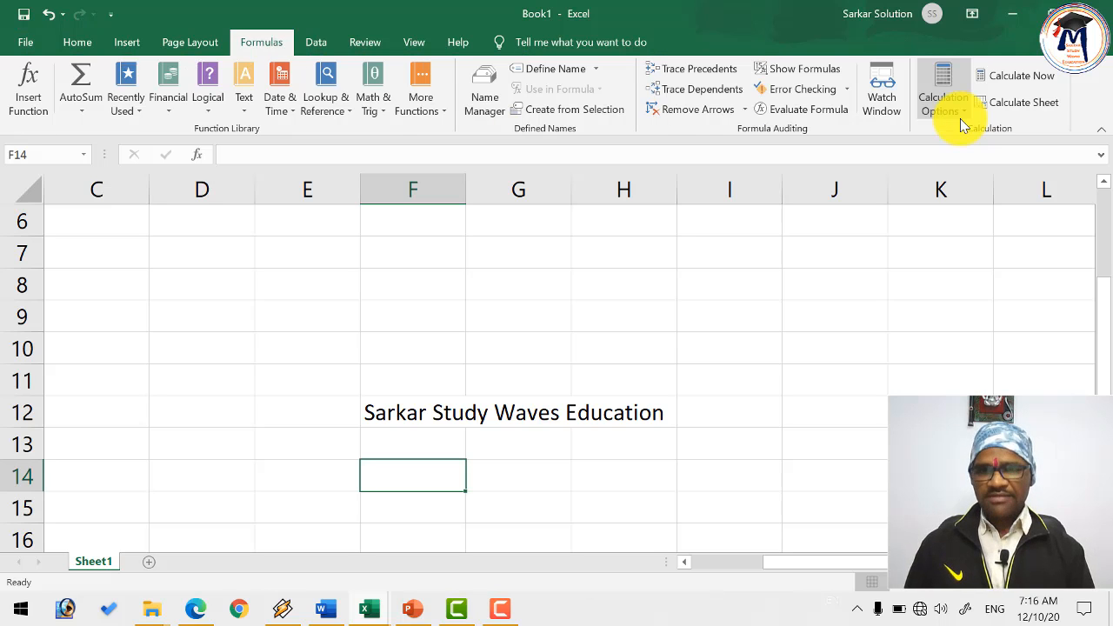
pyautogui.press('a')
pyautogui.press('alt')
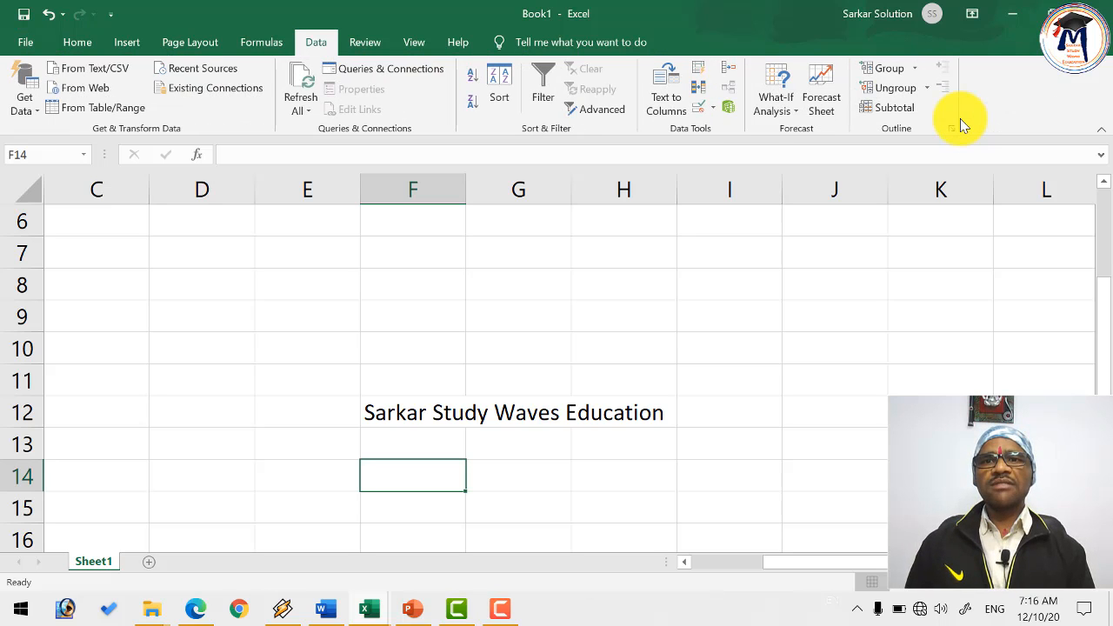
pyautogui.press('alt')
pyautogui.press('r')
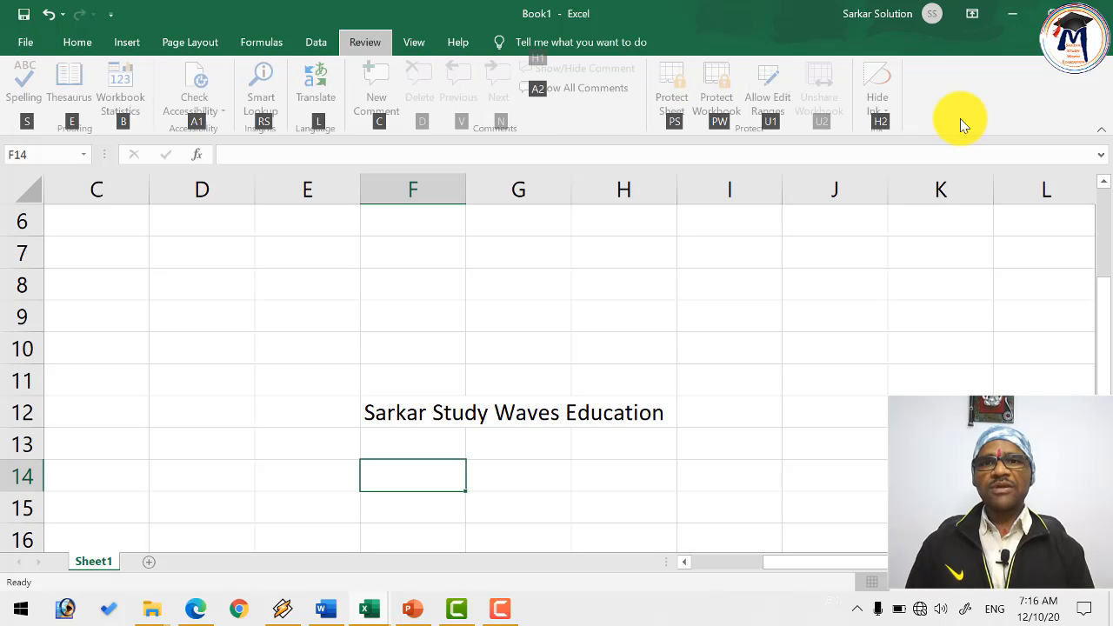
pyautogui.press('alt')
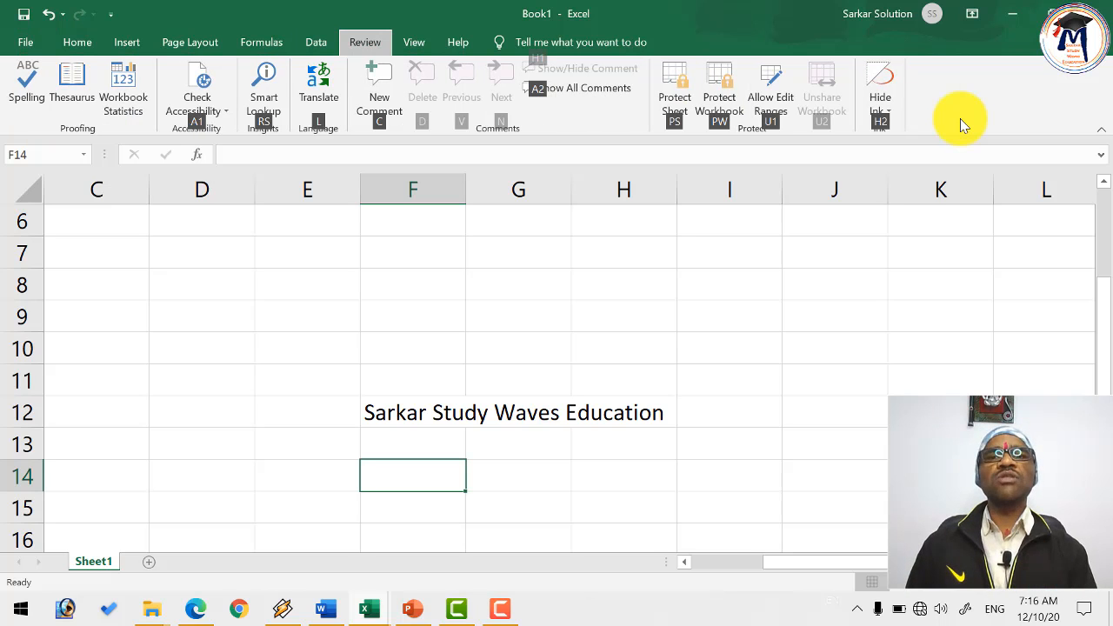
pyautogui.press('alt')
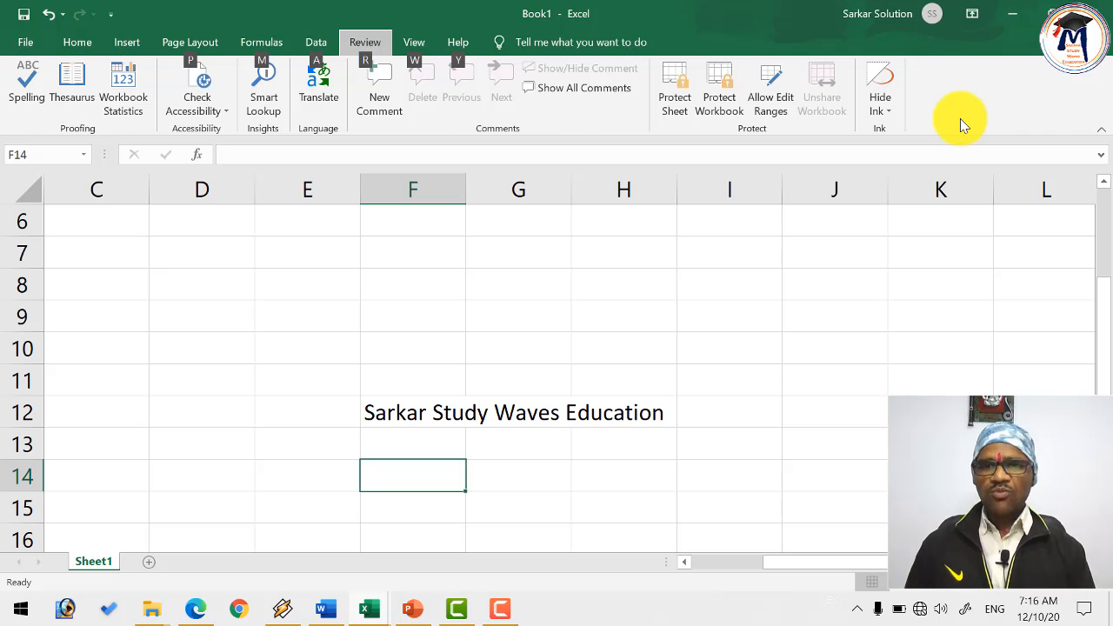
pyautogui.press('w')
pyautogui.press('alt')
pyautogui.press('alt')
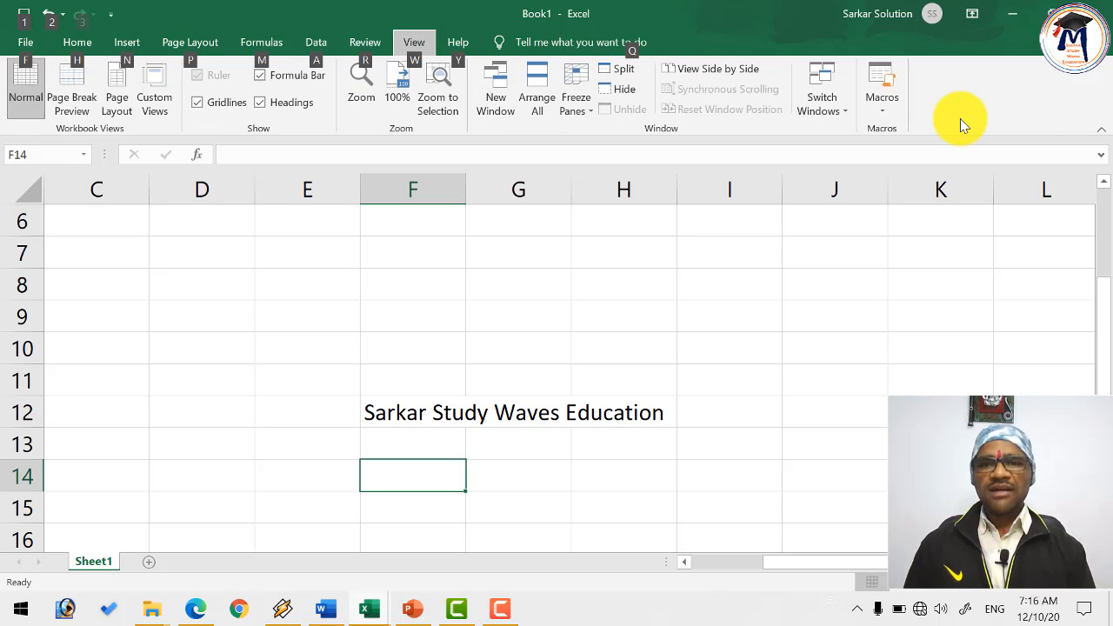
pyautogui.press('y')
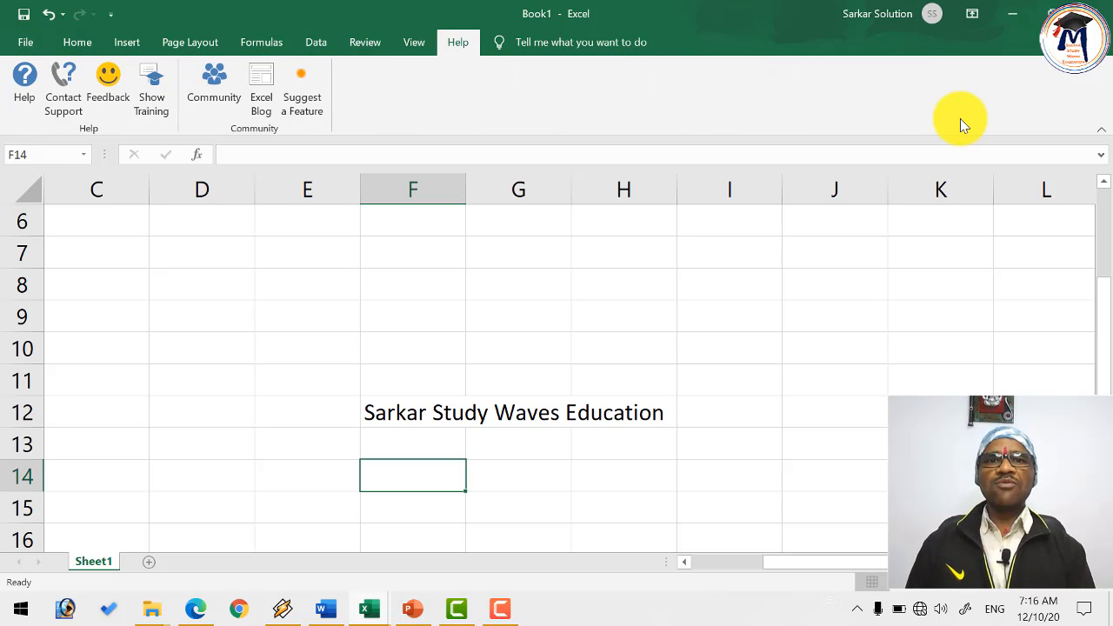
# - Open the Tell me search with its key tip, leave it without searching, and select cell F9
pyautogui.press('alt')
pyautogui.press('q')
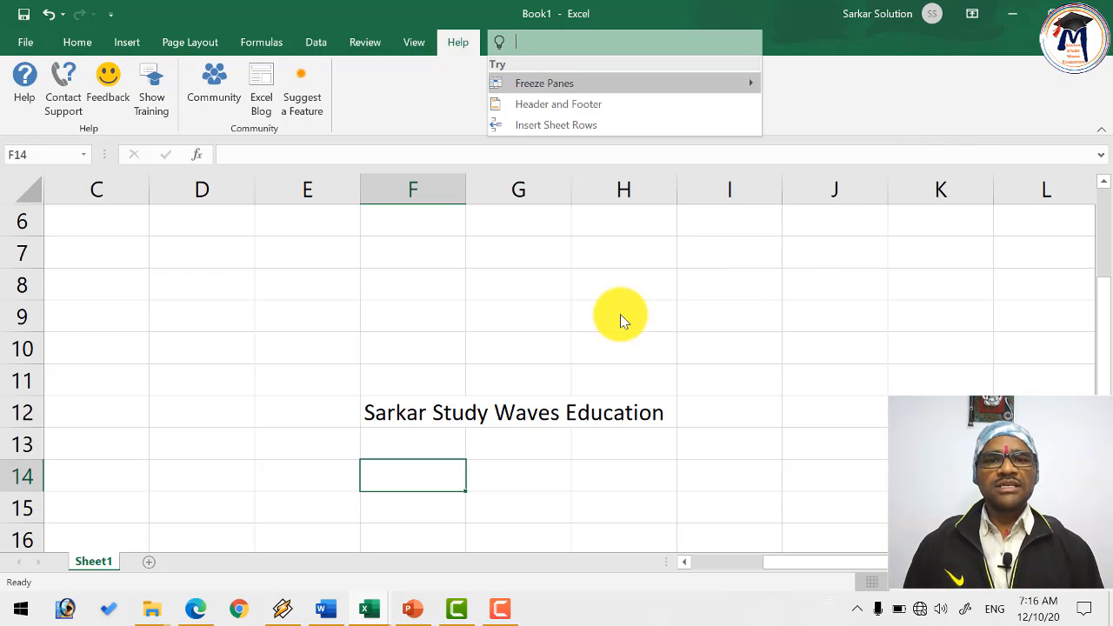
pyautogui.press('Escape')
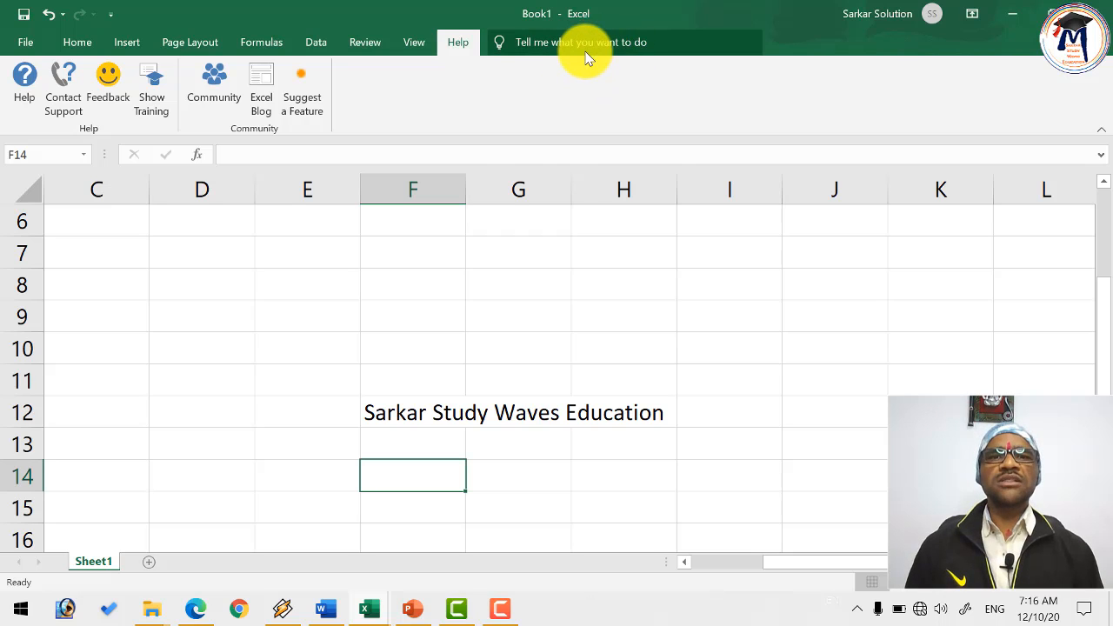
pyautogui.click(430, 325)
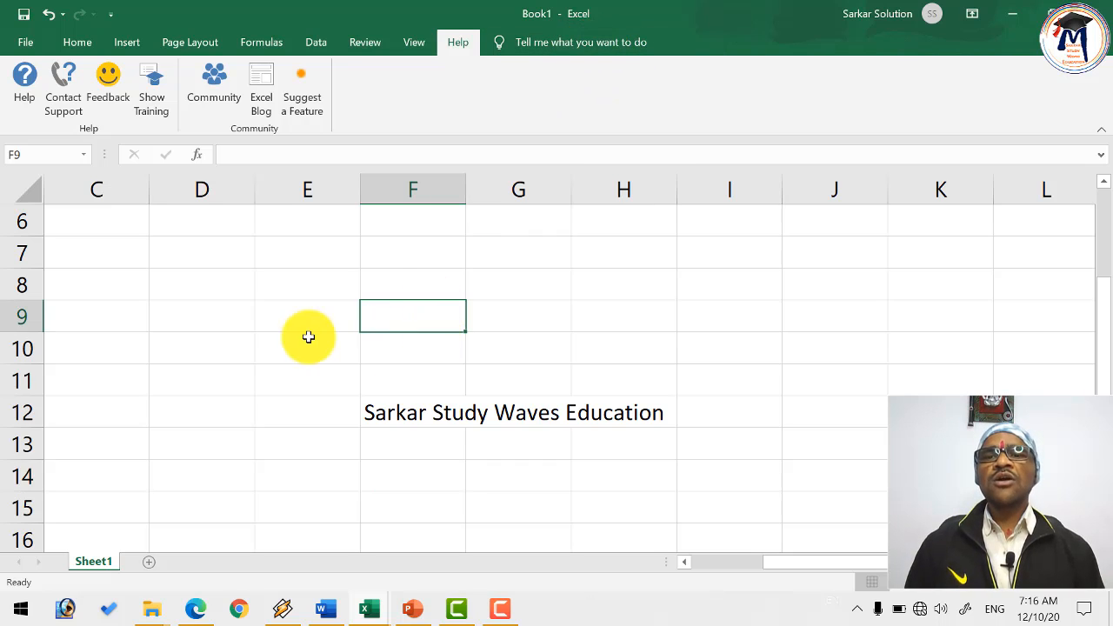
# - Enter the labels a, b, c and d in cells D14 to D17
pyautogui.click(300, 339)
pyautogui.moveTo(174, 346); pyautogui.dragTo(151, 365)
pyautogui.scroll(-2, 191, 385)
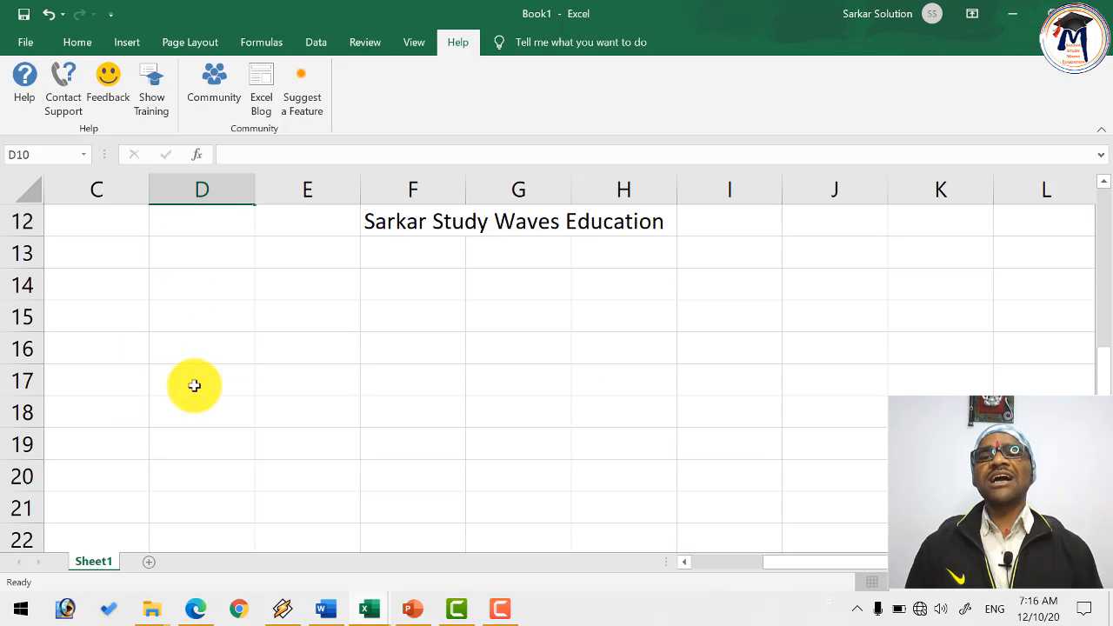
pyautogui.click(199, 310)
pyautogui.click(200, 291)
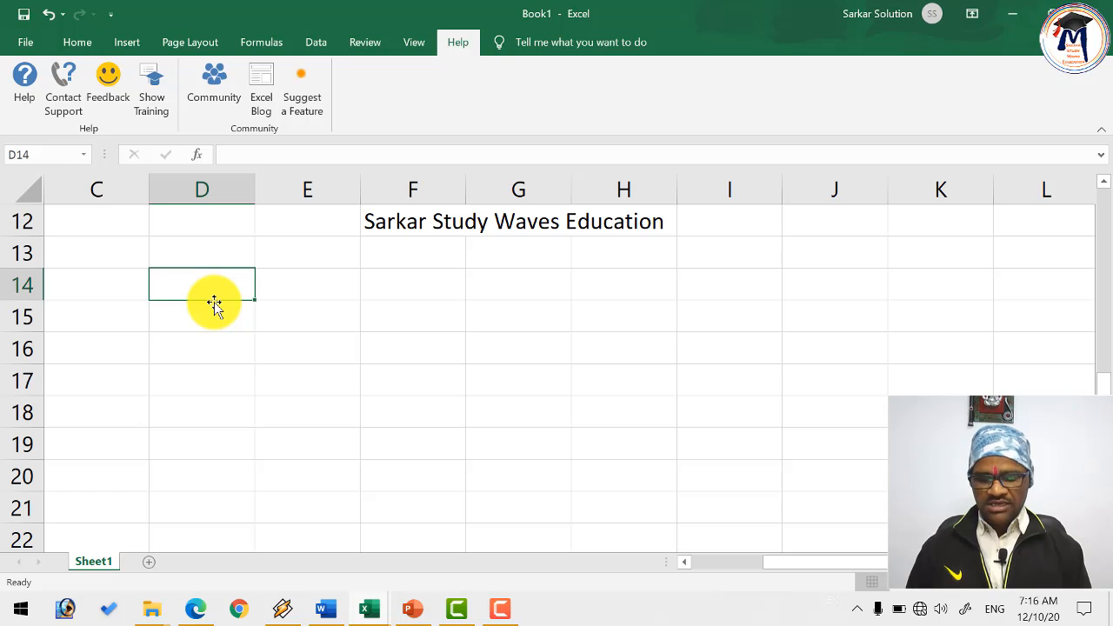
pyautogui.write('a')
pyautogui.press('Return')
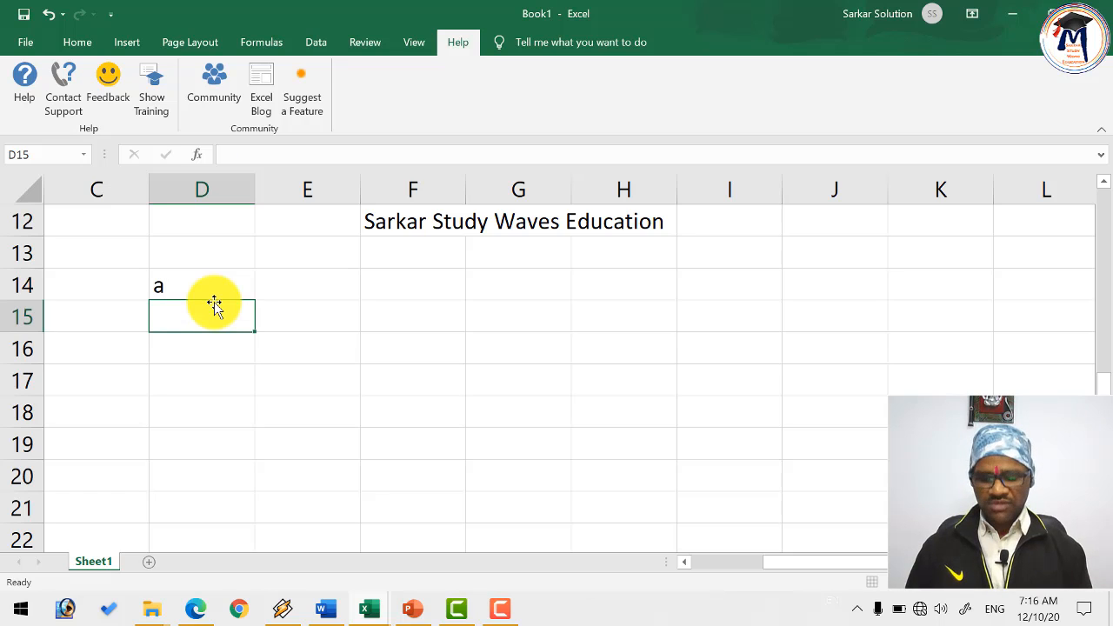
pyautogui.write('b')
pyautogui.press('Return')
pyautogui.write('c')
pyautogui.press('Return')
pyautogui.write('d')
pyautogui.press('Return')
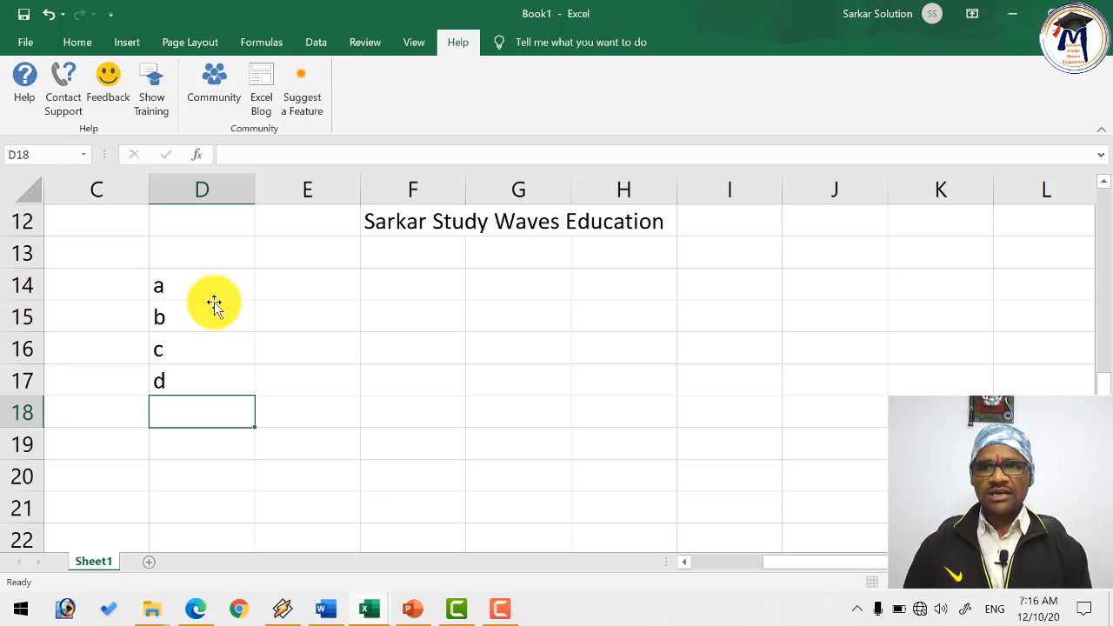
# - Enter the values 55, 15, 20 and 10 in cells E14 to E17 beside the labels
pyautogui.press('Up')
pyautogui.press('Up')
pyautogui.press('Up')
pyautogui.press('Right')
pyautogui.press('Up')
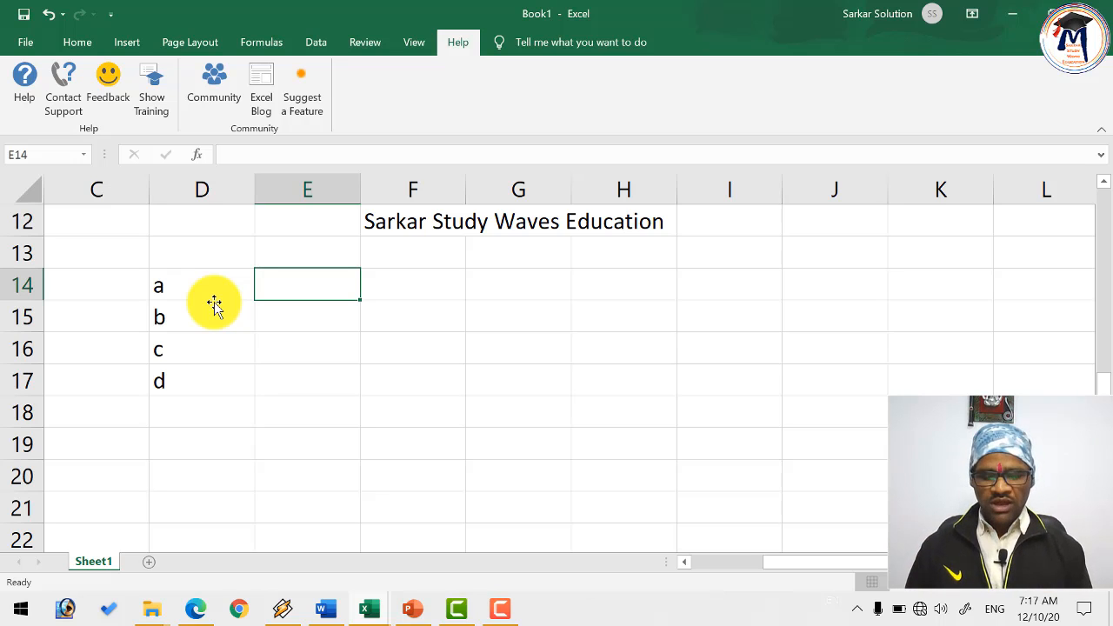
pyautogui.write('55')
pyautogui.press('Return')
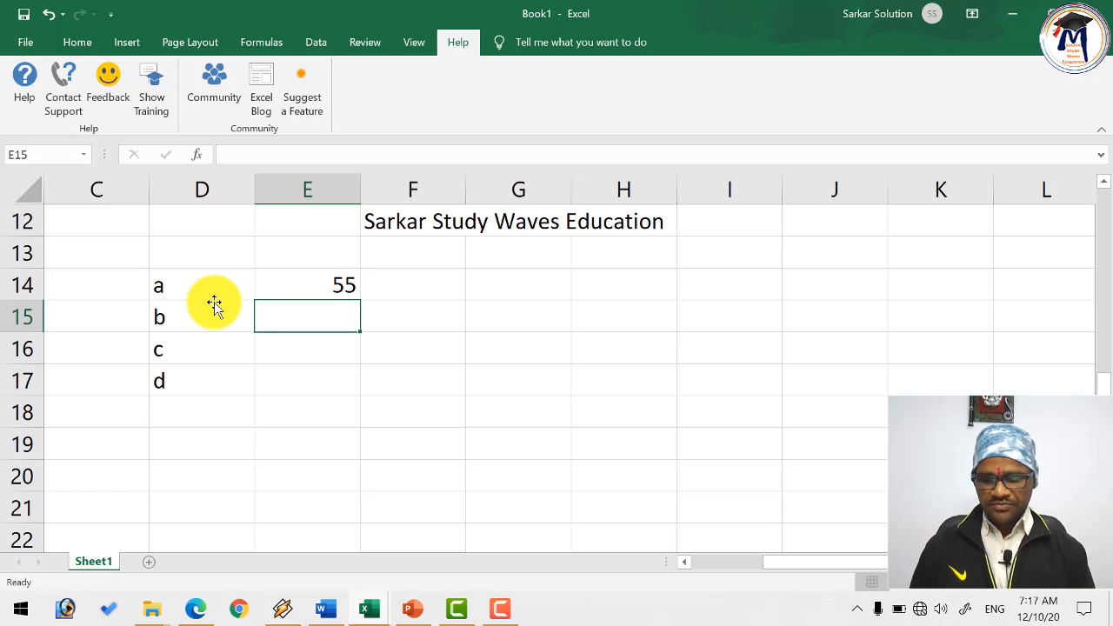
pyautogui.write('15')
pyautogui.press('Return')
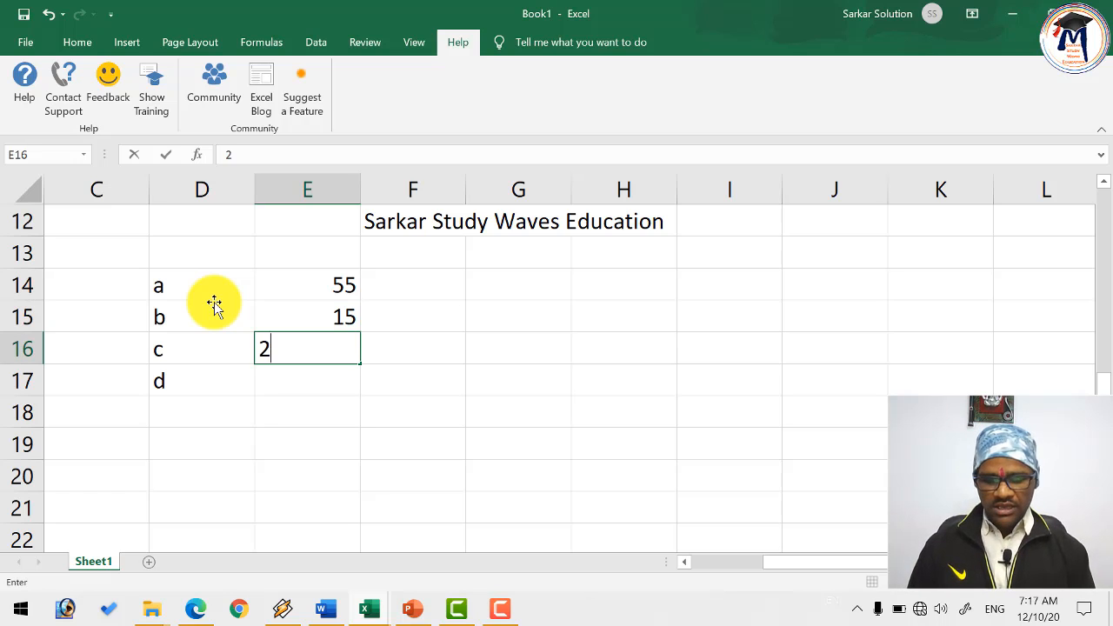
pyautogui.press('Return')
pyautogui.write('10')
pyautogui.press('Return')
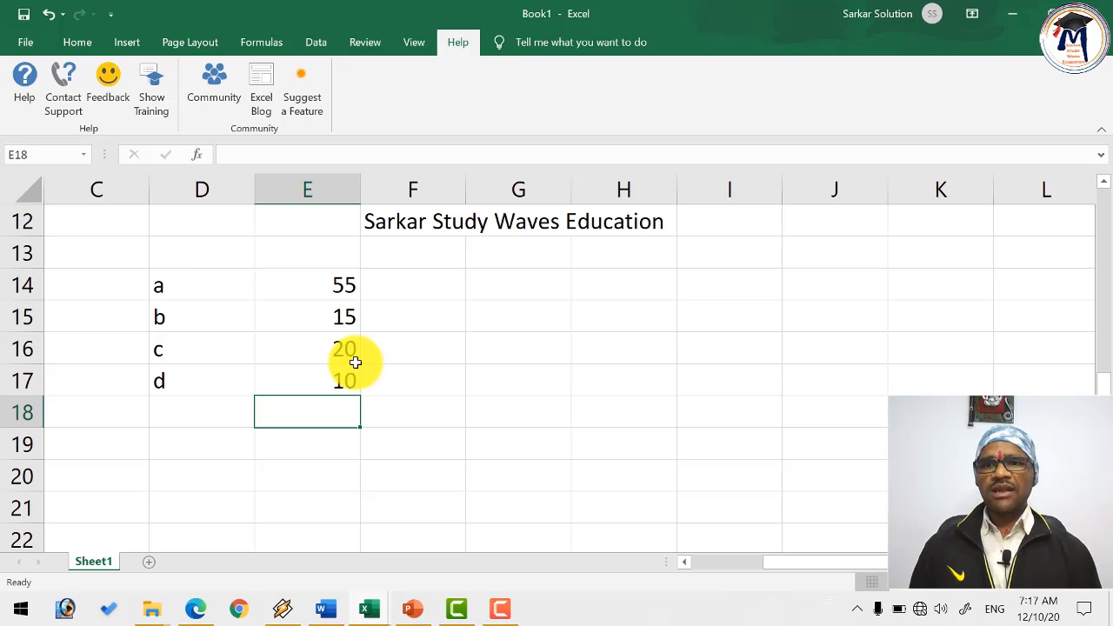
# - Insert the recommended pie chart for D14:E17 and move it beside the data, below the row 12 text
pyautogui.moveTo(214, 283); pyautogui.dragTo(293, 377)
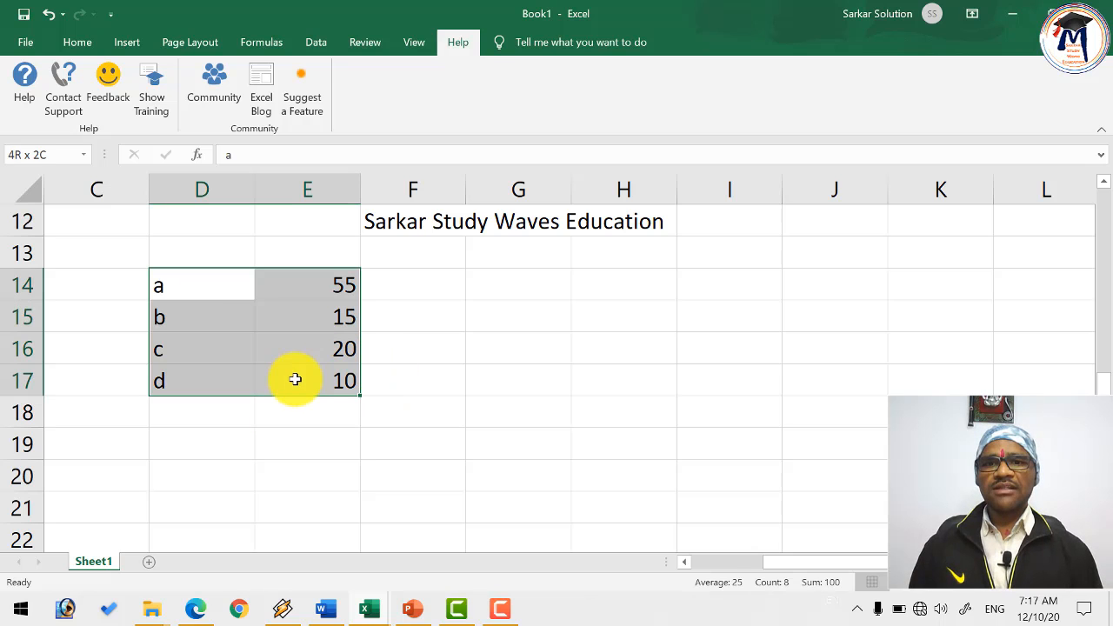
pyautogui.click(128, 43)
pyautogui.click(405, 98)
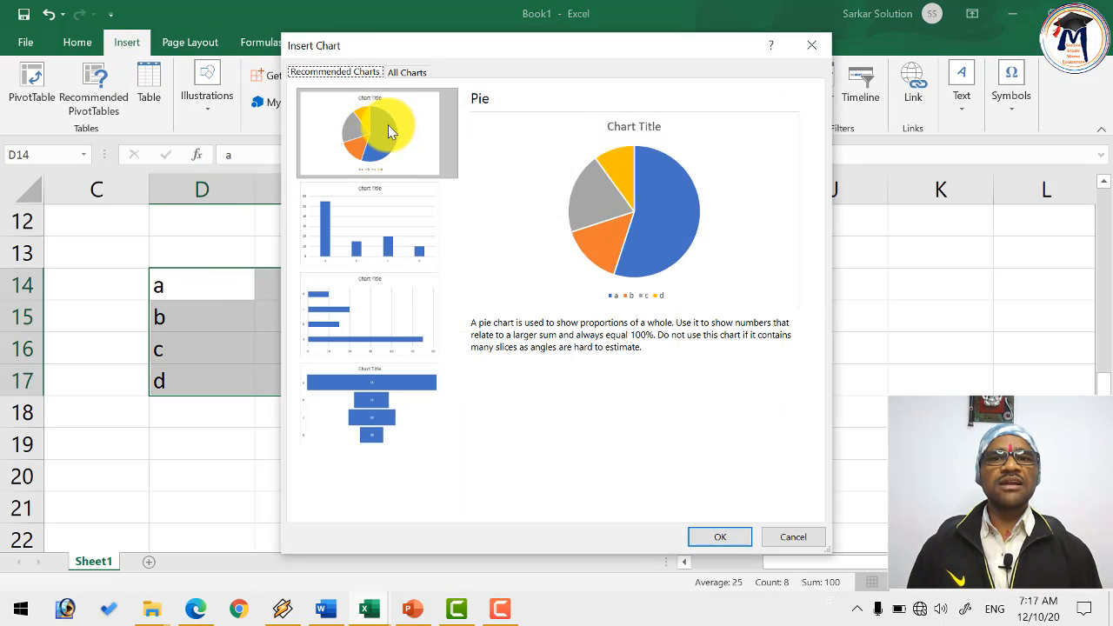
pyautogui.click(719, 537)
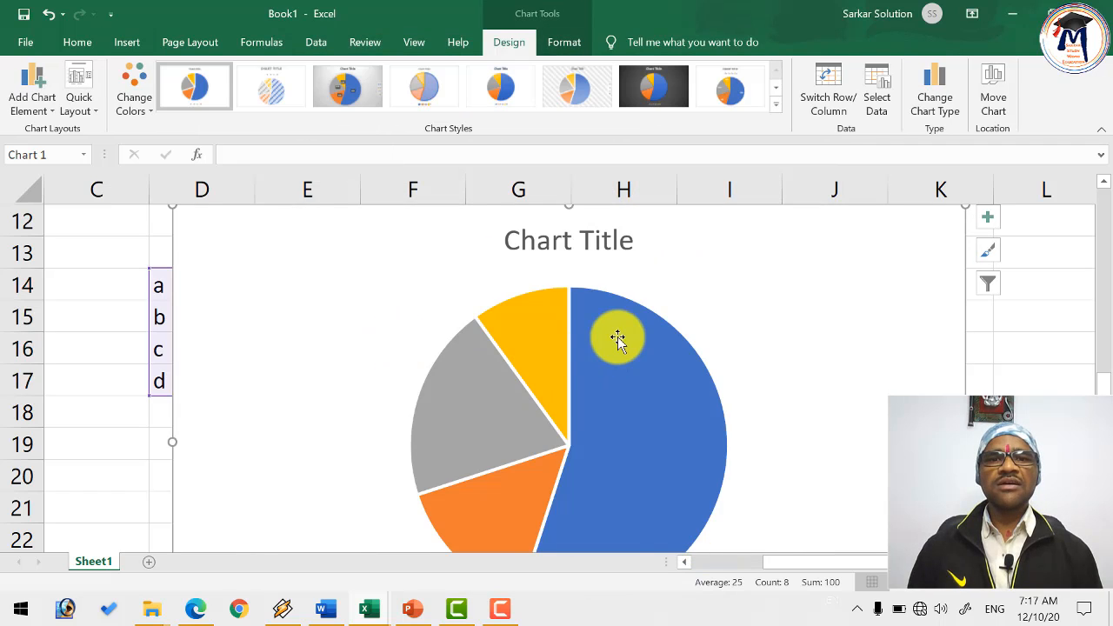
pyautogui.scroll(-2, 661, 341)
pyautogui.scroll(-1, 821, 321)
pyautogui.moveTo(659, 314); pyautogui.dragTo(752, 335)
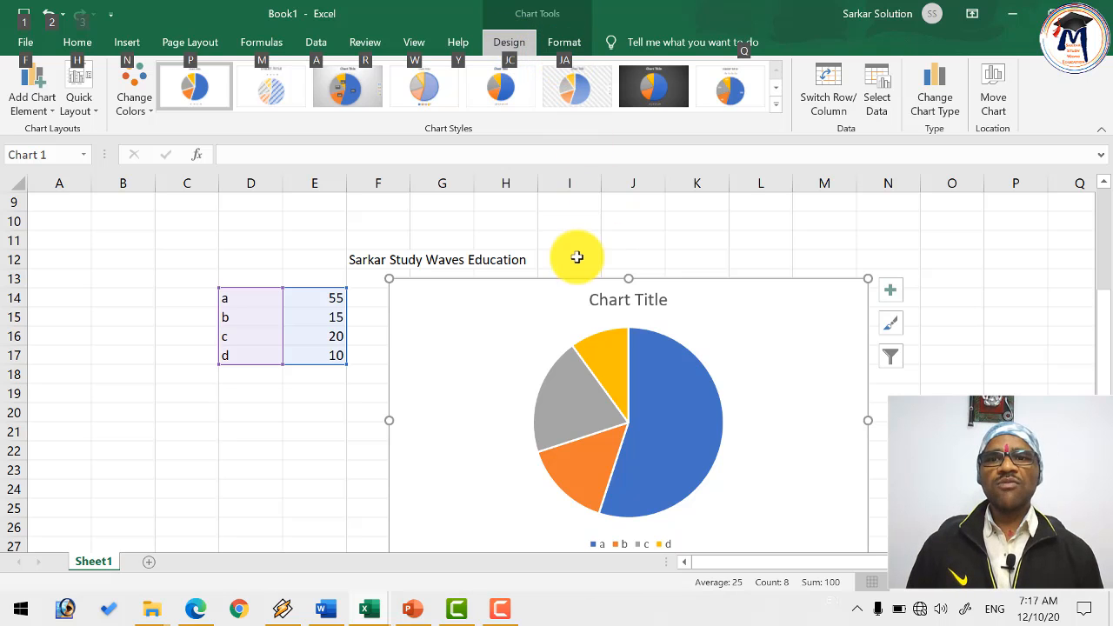
# - Format D14:E17 as a table with the light blue banded style and display the Ribbon key tips
pyautogui.click(309, 432)
pyautogui.moveTo(242, 298); pyautogui.dragTo(328, 355)
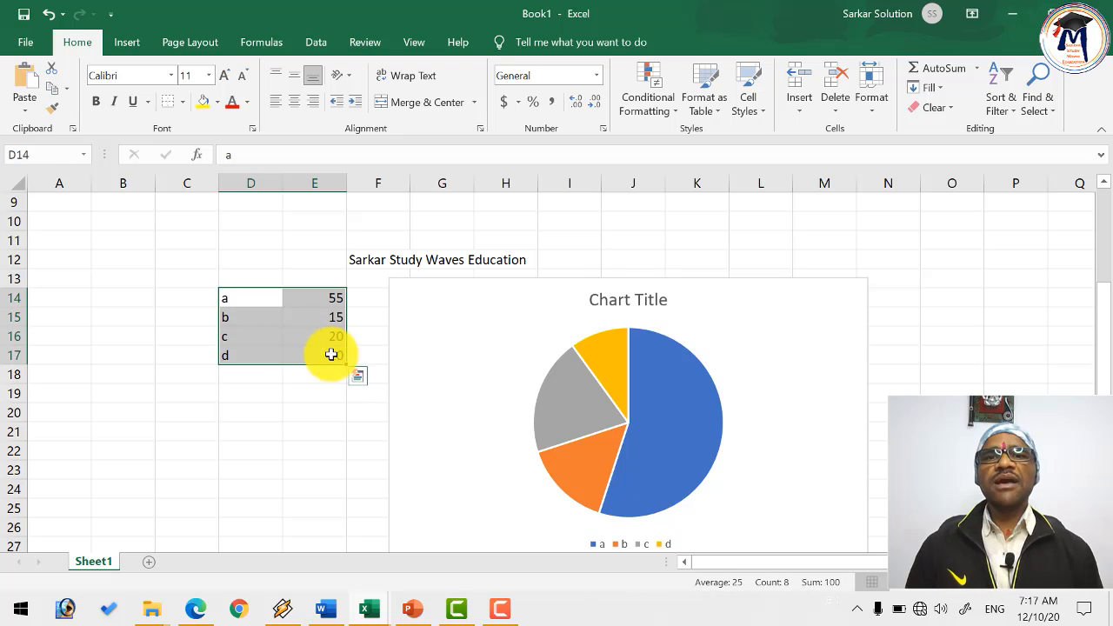
pyautogui.click(713, 109)
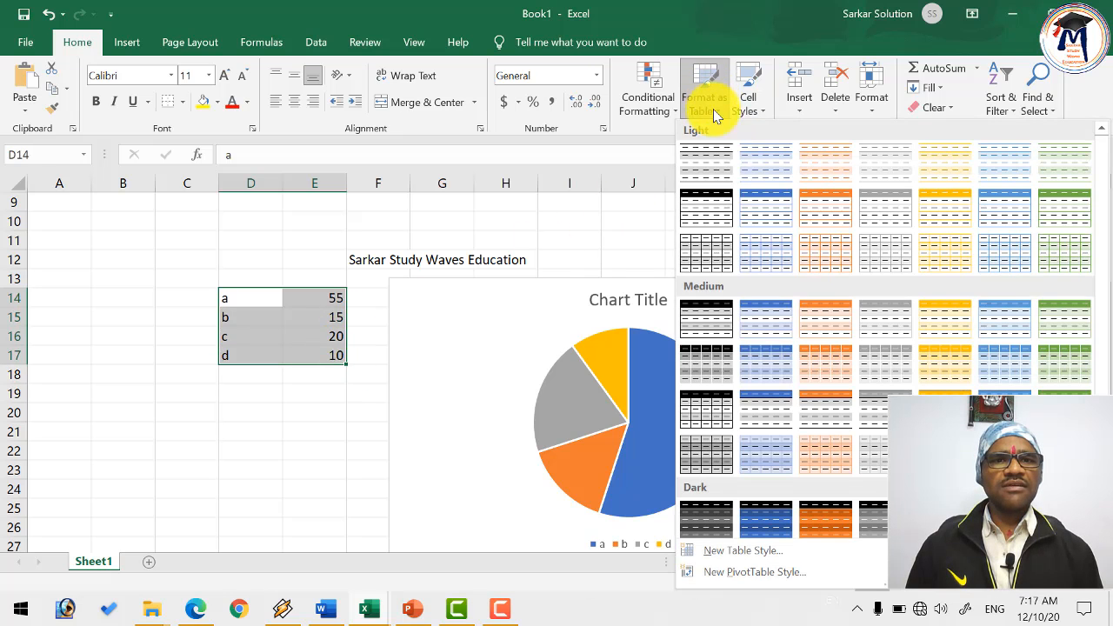
pyautogui.click(748, 168)
pyautogui.click(551, 318)
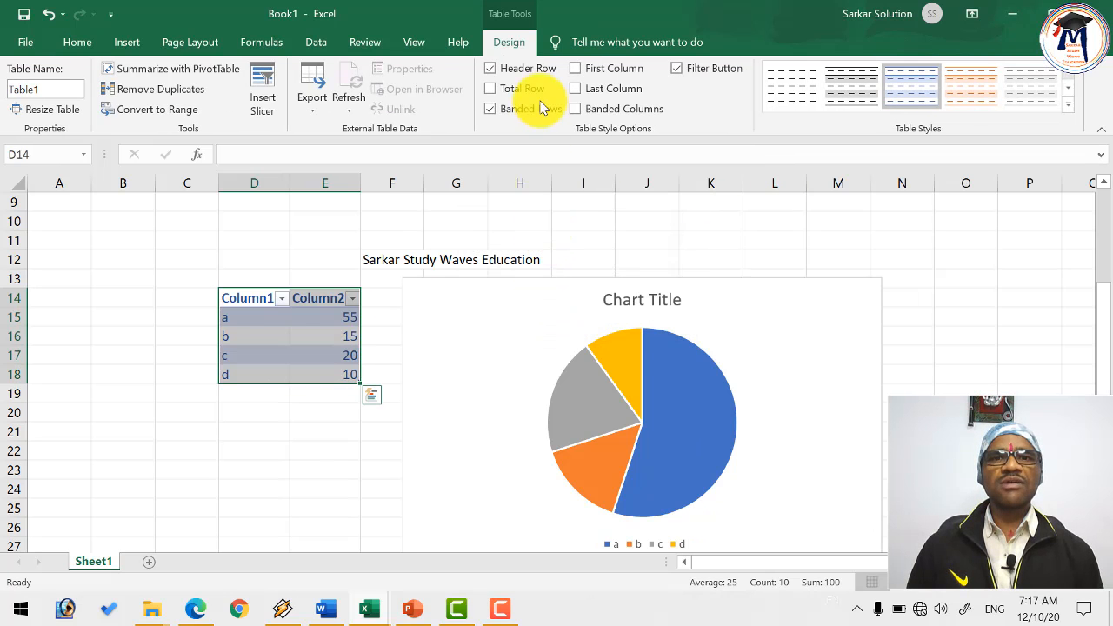
pyautogui.press('alt')
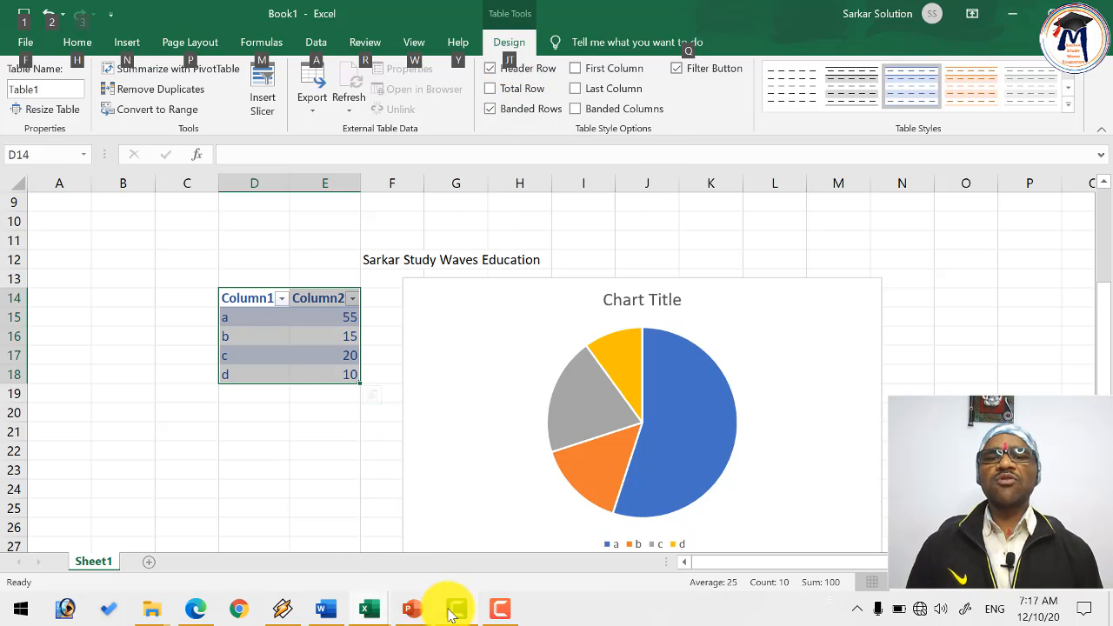
# - Switch to the Word shortcut list and review the Ribbon navigation entries from Alt-F down to Alt-JP
pyautogui.click(335, 609)
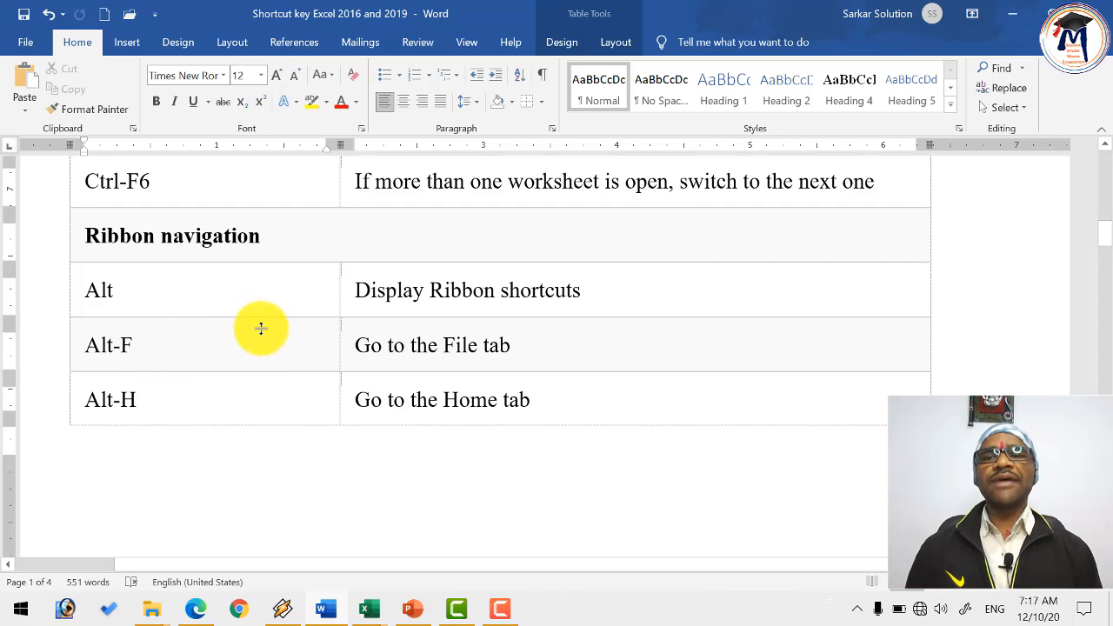
pyautogui.scroll(-3, 165, 400)
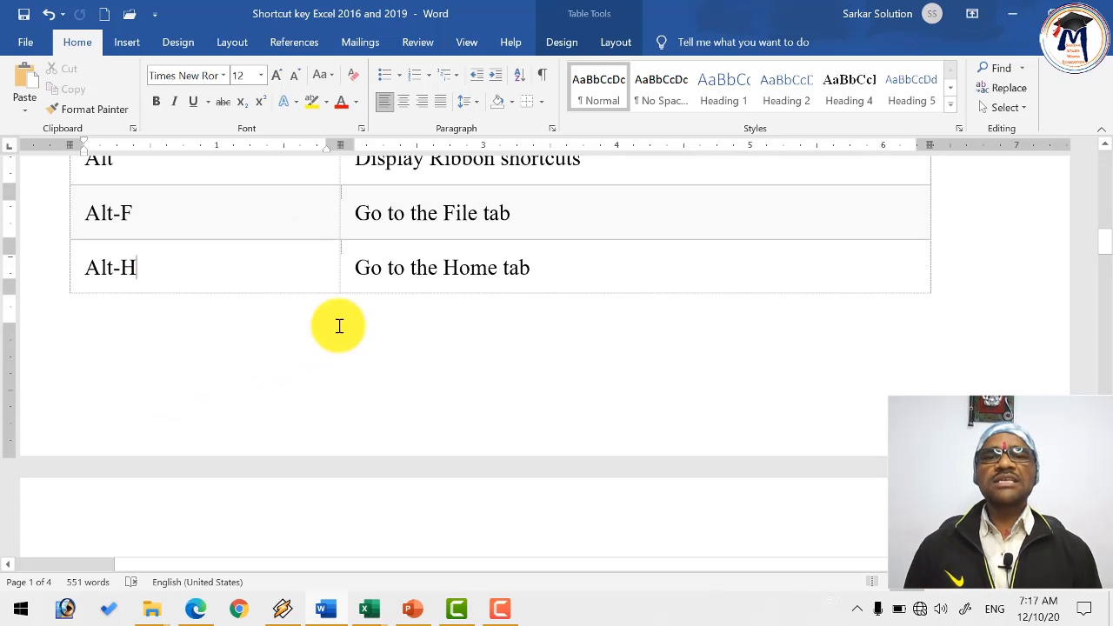
pyautogui.scroll(-5, 492, 298)
pyautogui.scroll(-1, 375, 335)
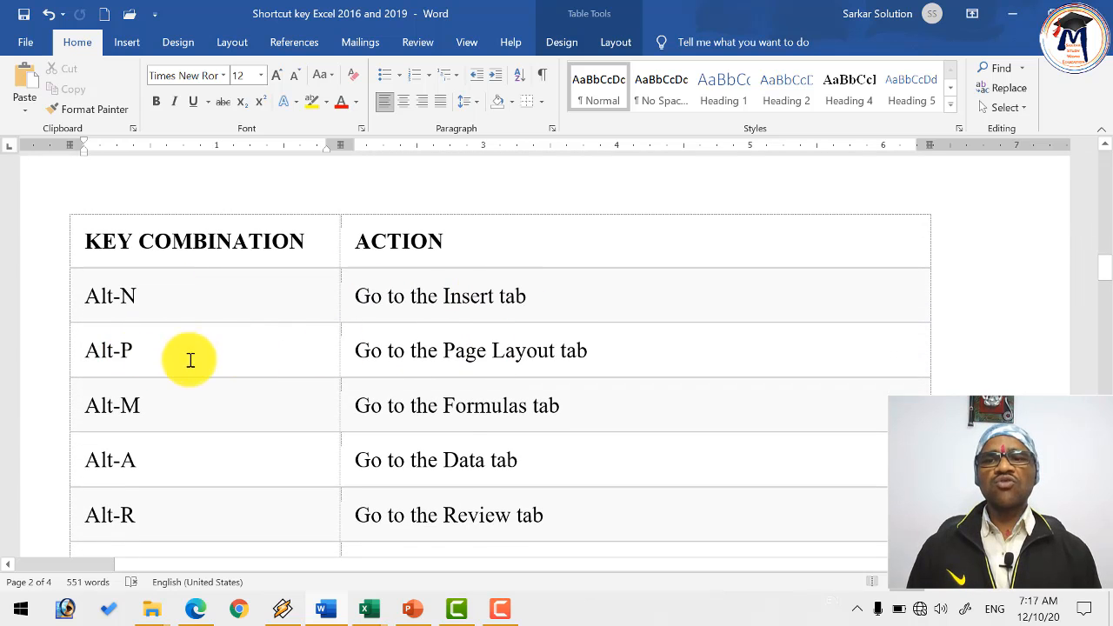
pyautogui.scroll(-2, 186, 360)
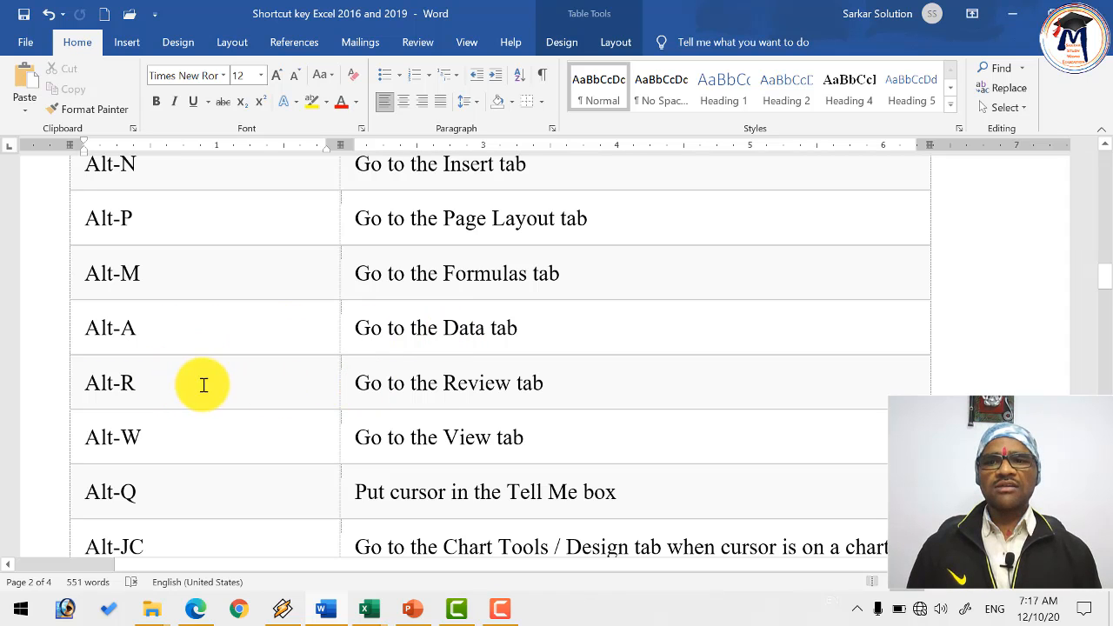
pyautogui.scroll(-2, 201, 383)
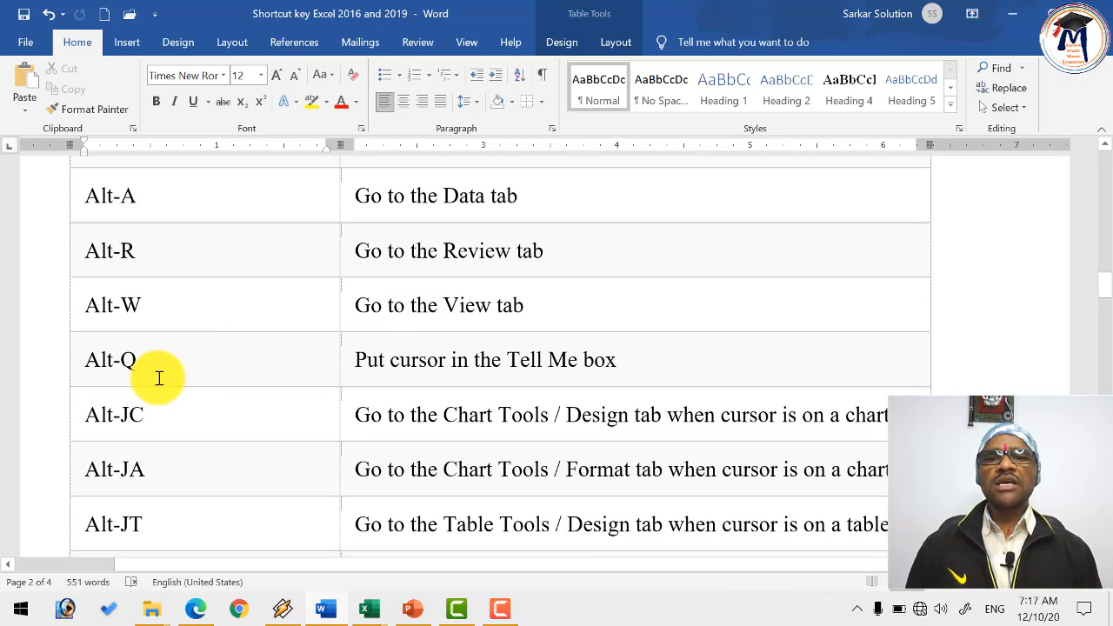
pyautogui.scroll(-2, 273, 403)
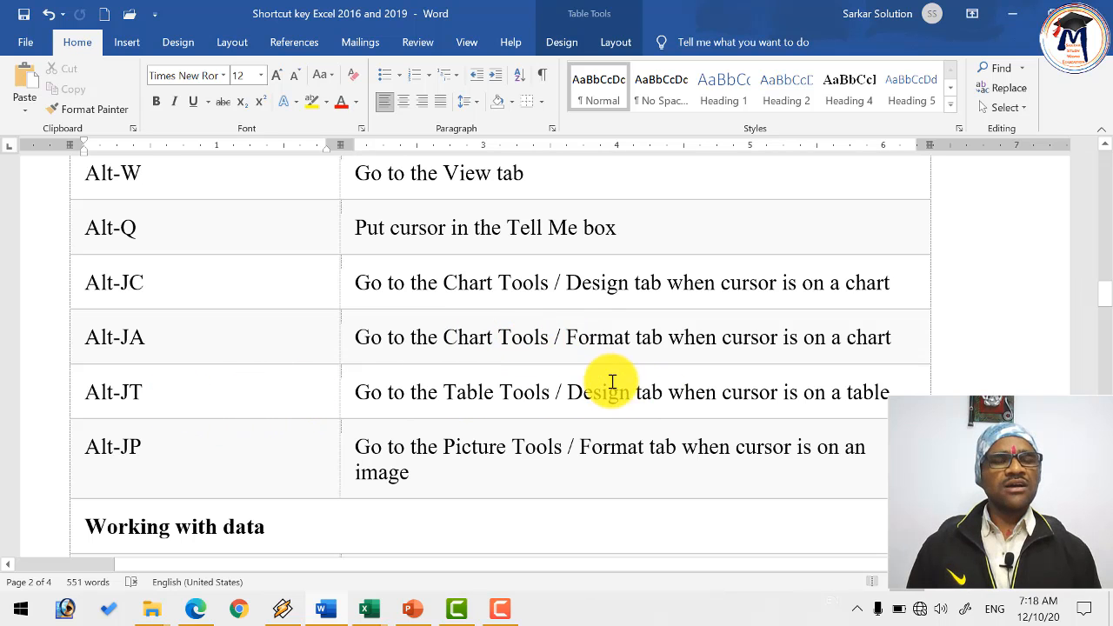
pyautogui.scroll(-1, 185, 383)
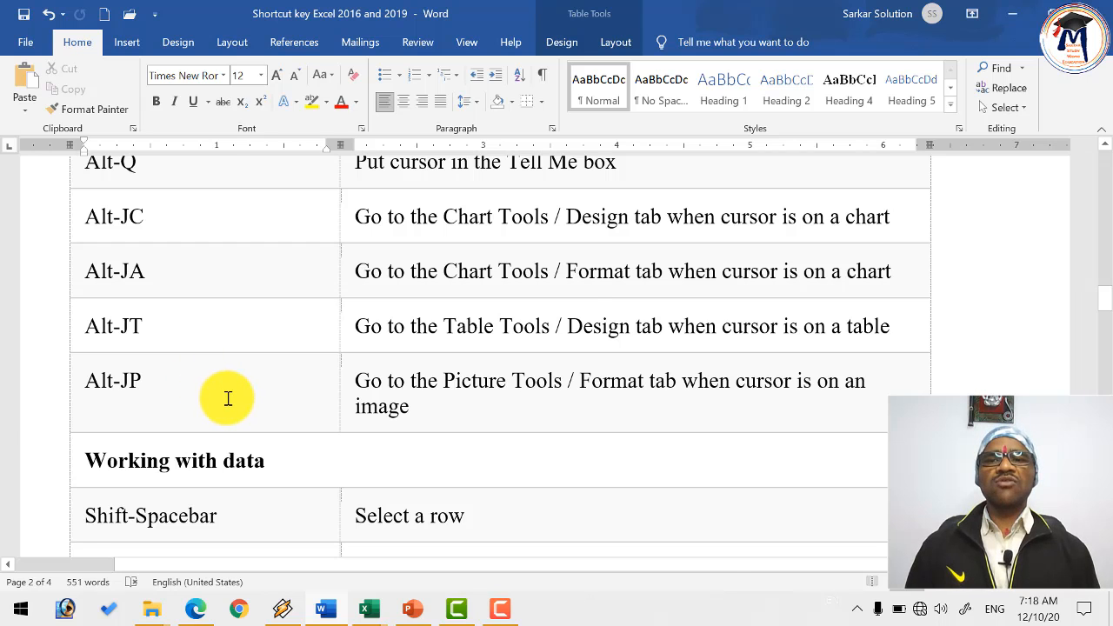
# - Switch back to Book1 in Excel and insert the keyboard picture from the Desktop folder at cell D23
pyautogui.hotkey('alt', 'Tab')
pyautogui.click(254, 467)
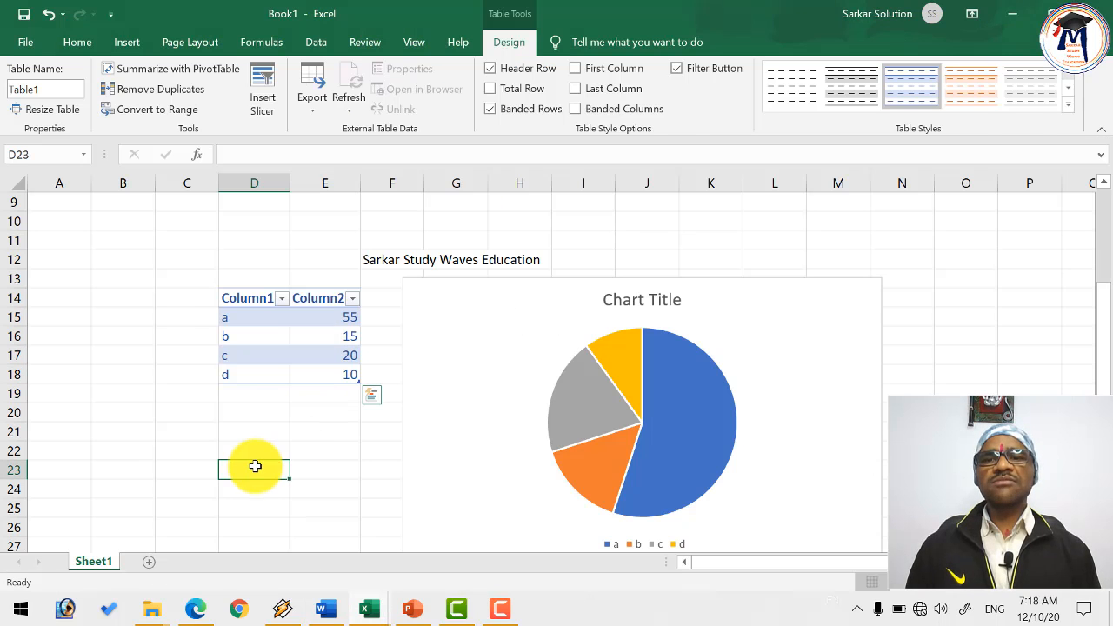
pyautogui.click(132, 42)
pyautogui.click(220, 108)
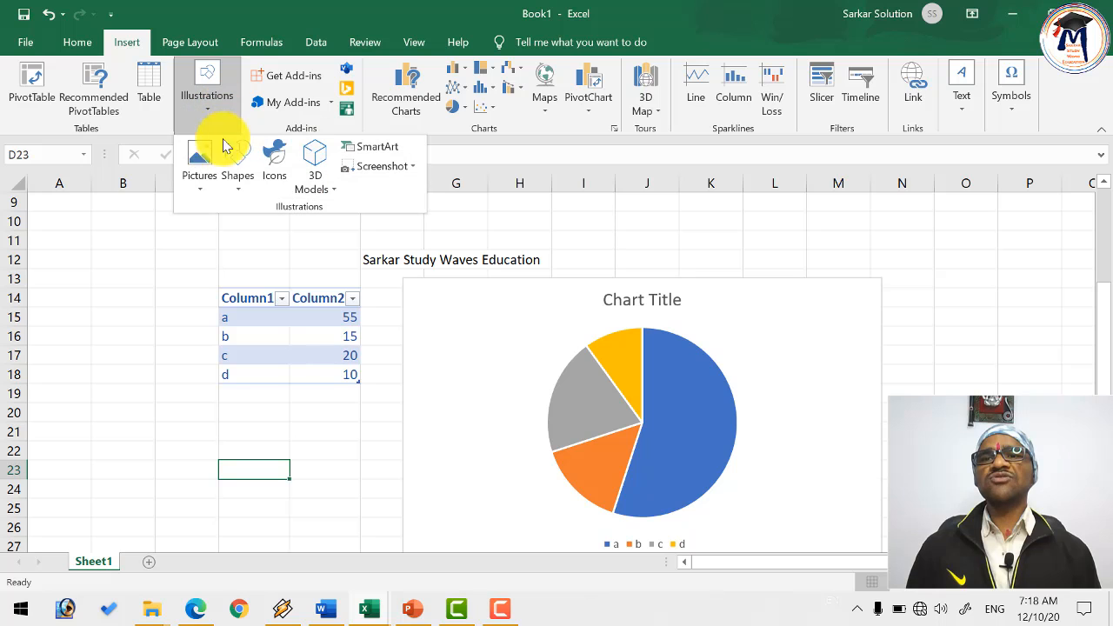
pyautogui.click(199, 164)
pyautogui.click(218, 228)
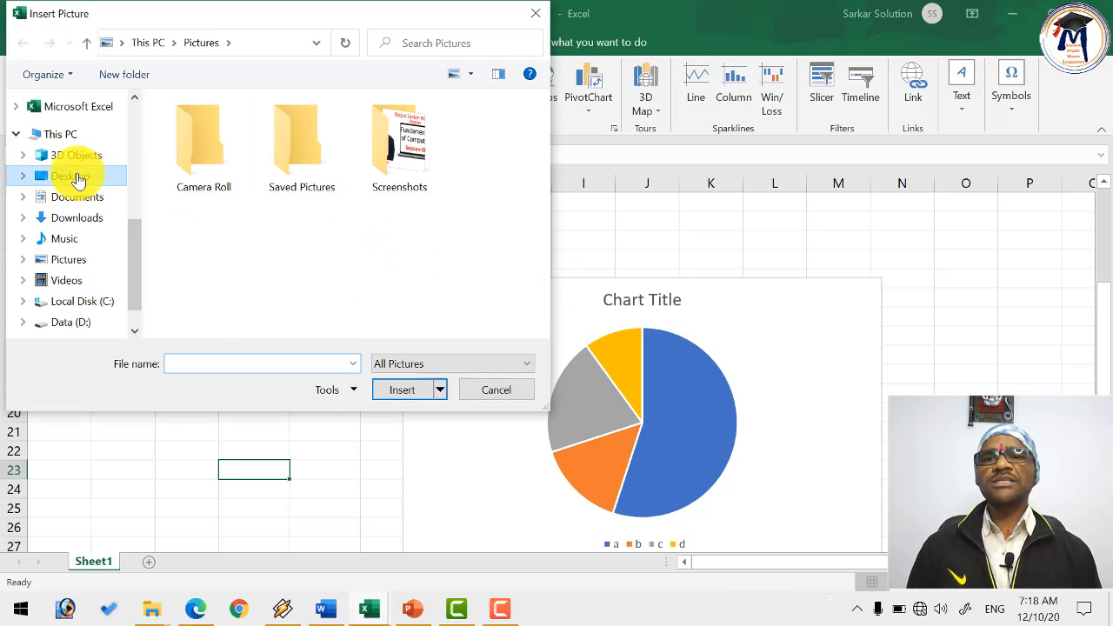
pyautogui.click(76, 177)
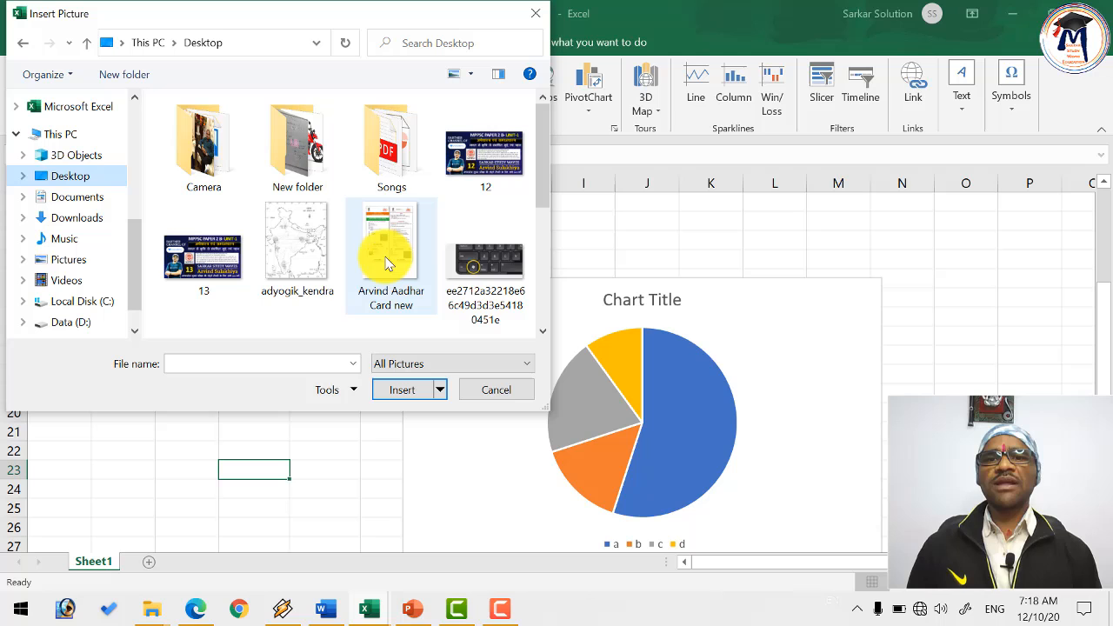
pyautogui.click(472, 285)
pyautogui.click(417, 387)
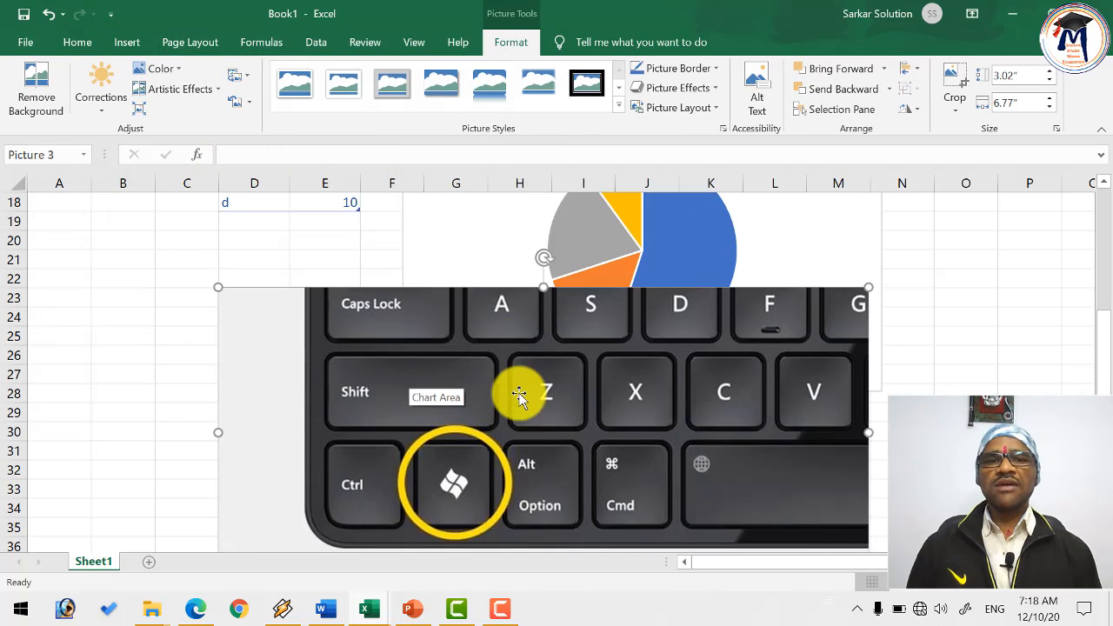
# - Shrink the keyboard picture to about 1.01" by 2.26" and move it beside the chart, over columns C to E around rows 25 to 30
pyautogui.scroll(-1, 519, 396)
pyautogui.moveTo(867, 520); pyautogui.dragTo(436, 326)
pyautogui.moveTo(341, 277); pyautogui.dragTo(263, 330)
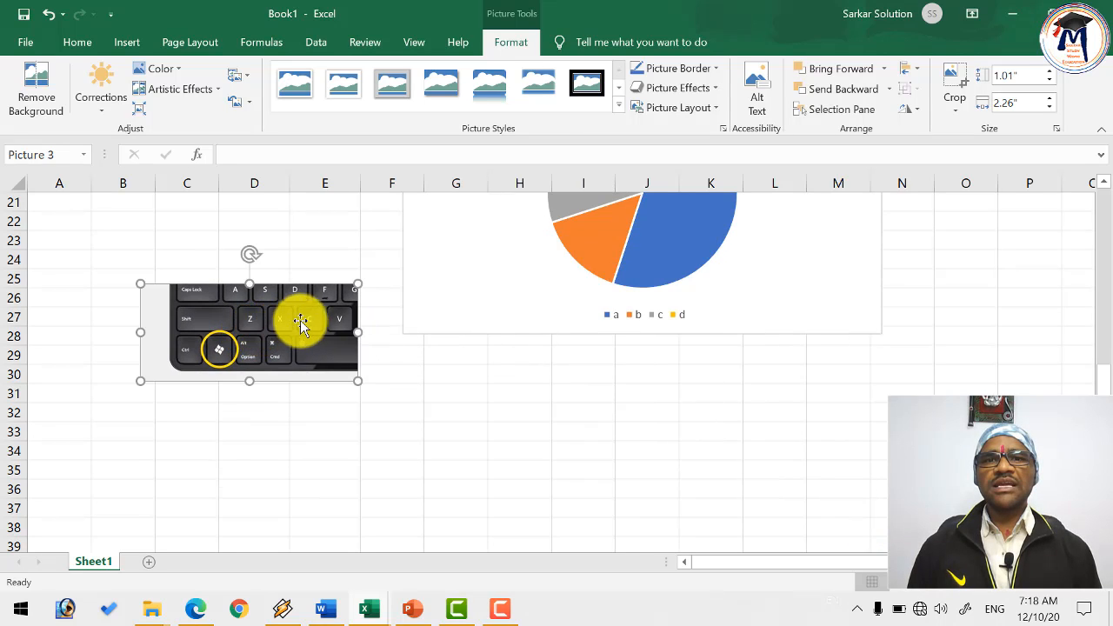
# - From the Home commands, go to Picture Tools Format for the selected keyboard picture with its JP key tip
pyautogui.click(74, 43)
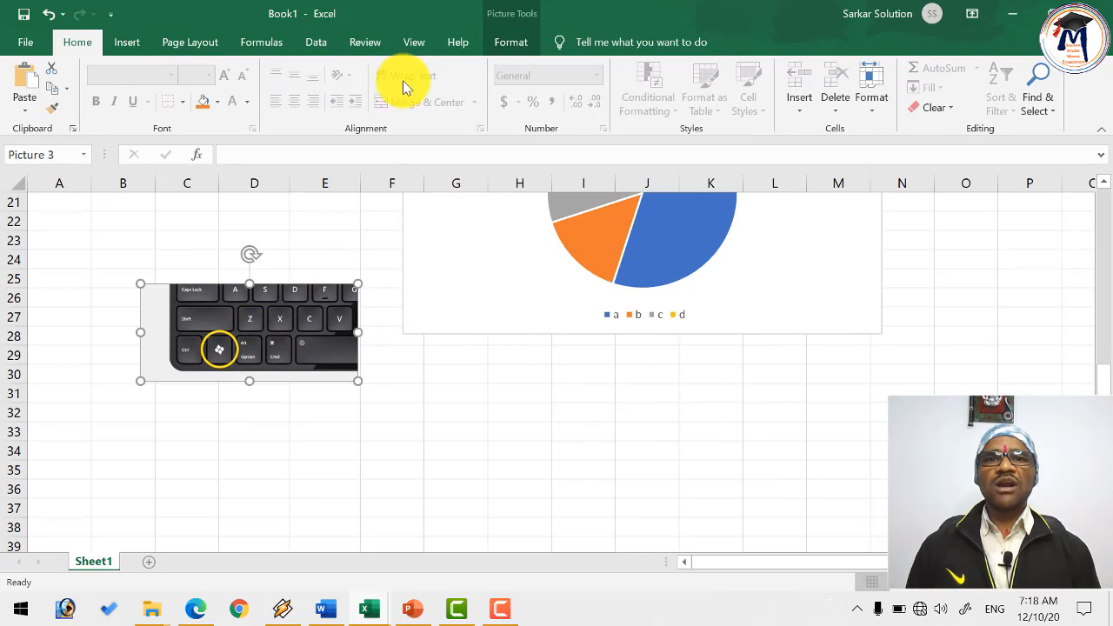
pyautogui.press('alt')
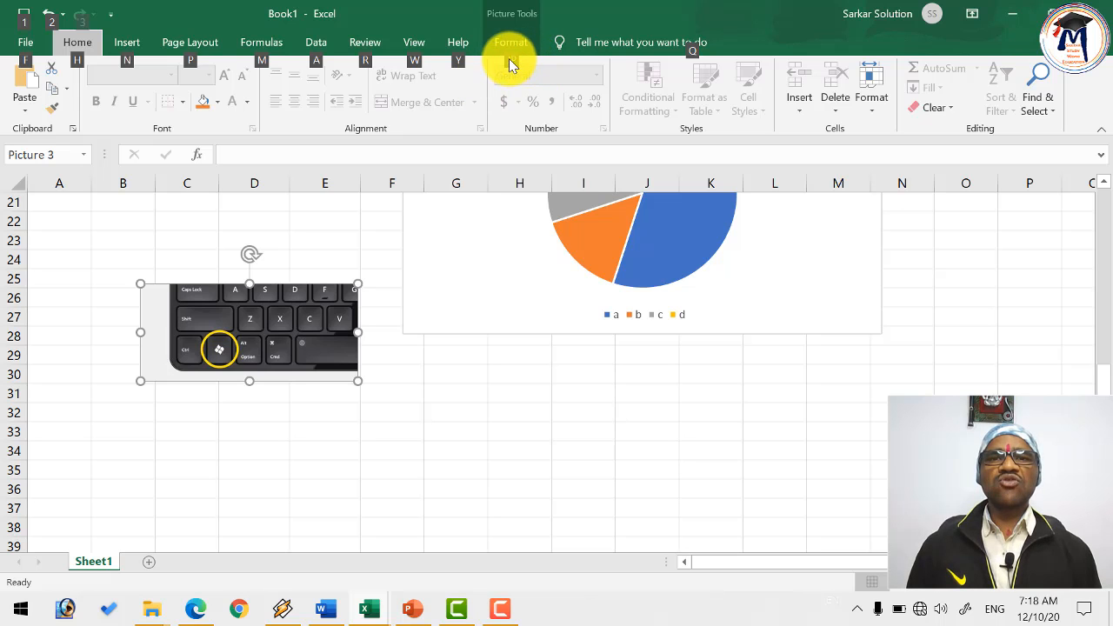
pyautogui.press('j')
pyautogui.press('p')
# - Switch to the Word list, review the Ribbon navigation entries again and read the Working with data shortcuts, ending at Shift-Spacebar
pyautogui.hotkey('alt', 'Tab')
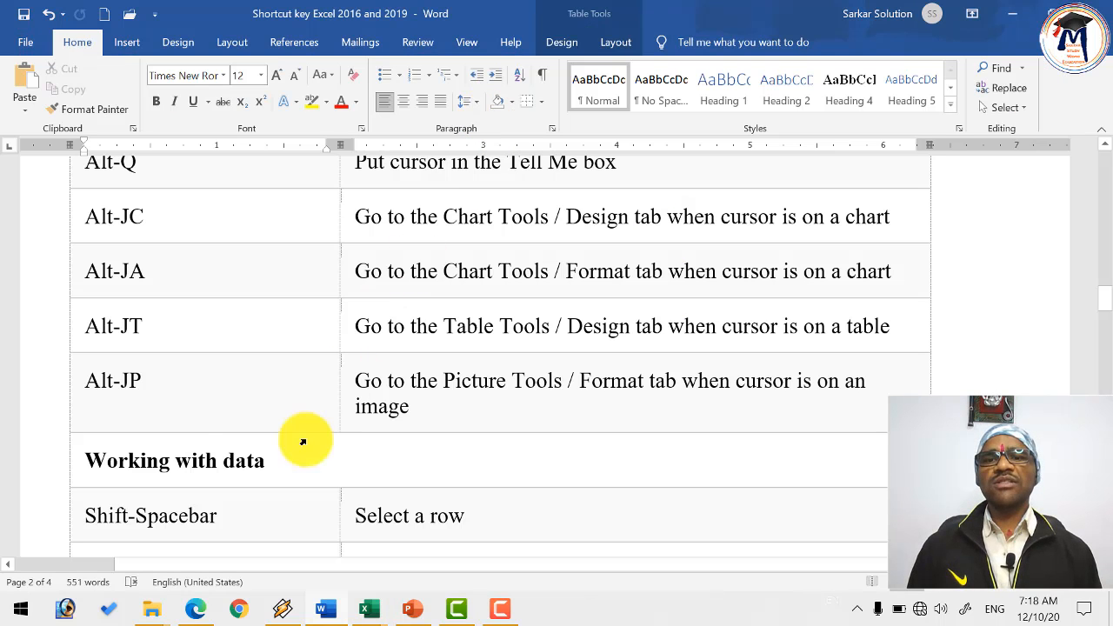
pyautogui.click(139, 382)
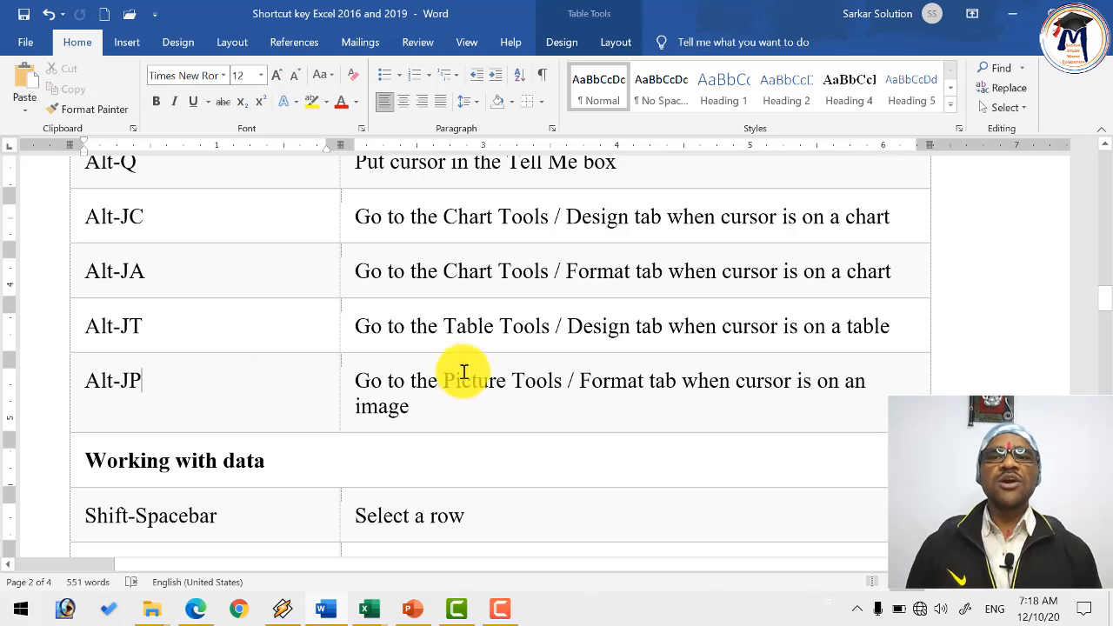
pyautogui.scroll(10, 463, 373)
pyautogui.scroll(-3, 161, 311)
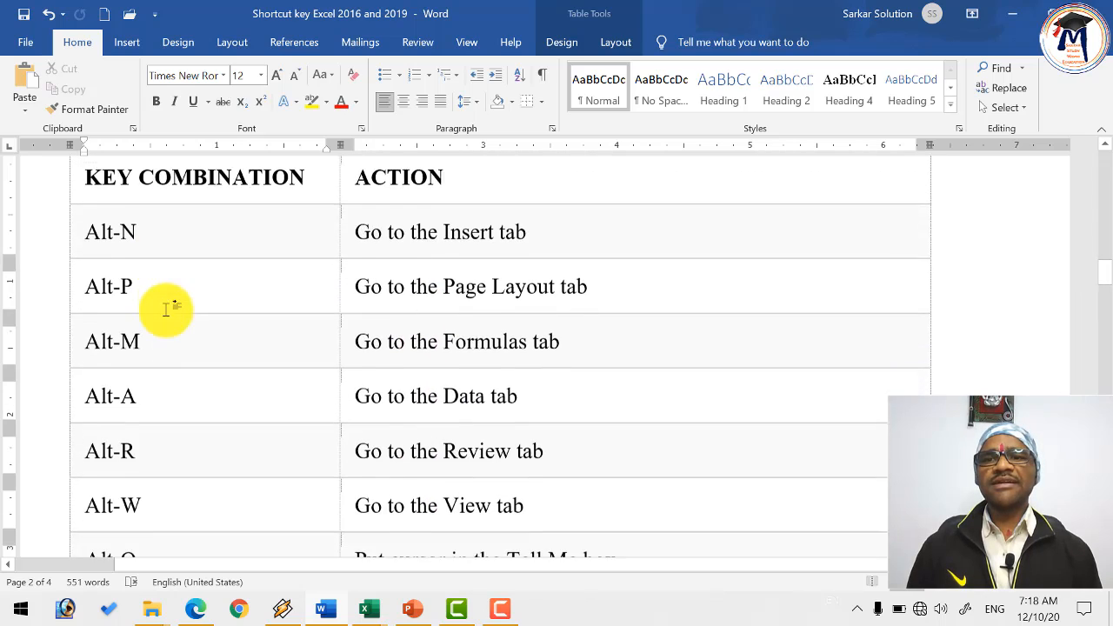
pyautogui.scroll(-9, 166, 308)
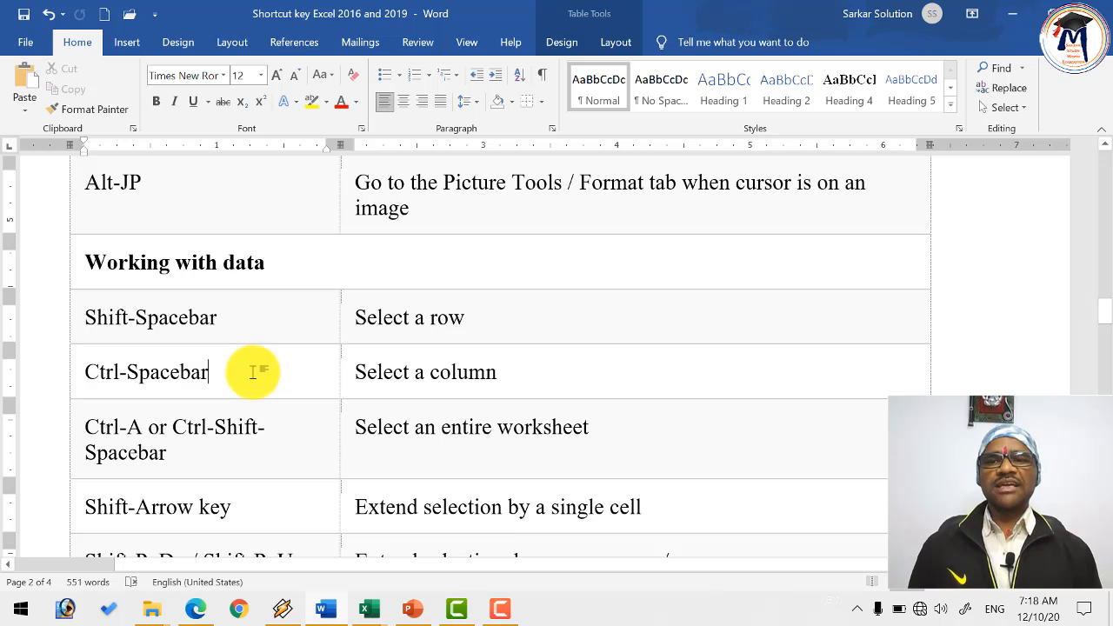
pyautogui.moveTo(288, 370); pyautogui.dragTo(372, 372)
pyautogui.click(365, 374)
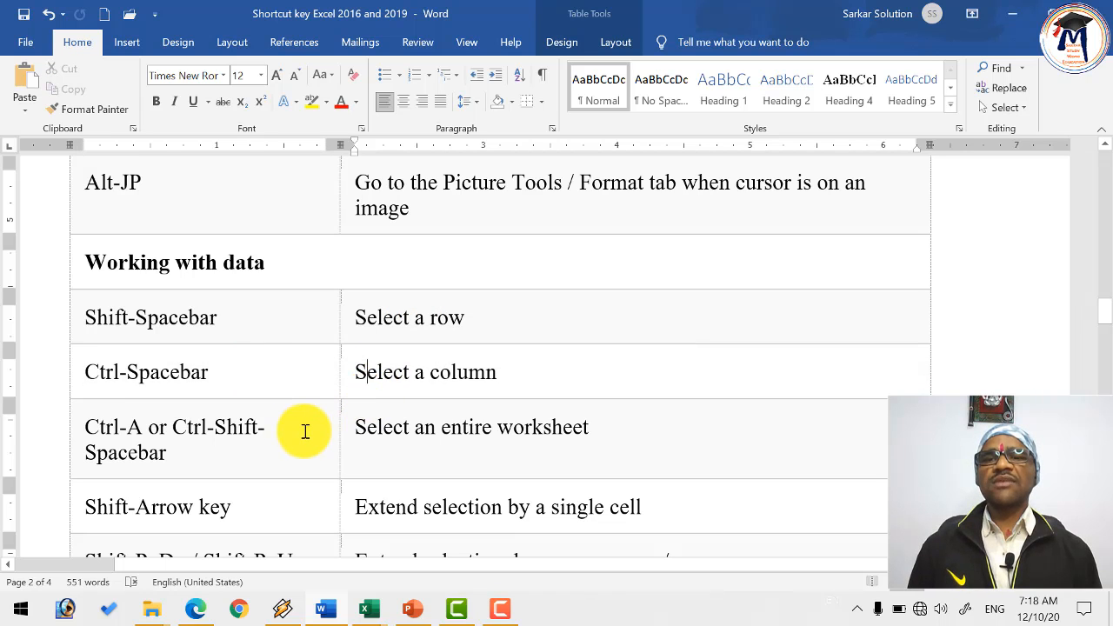
pyautogui.scroll(-3, 301, 435)
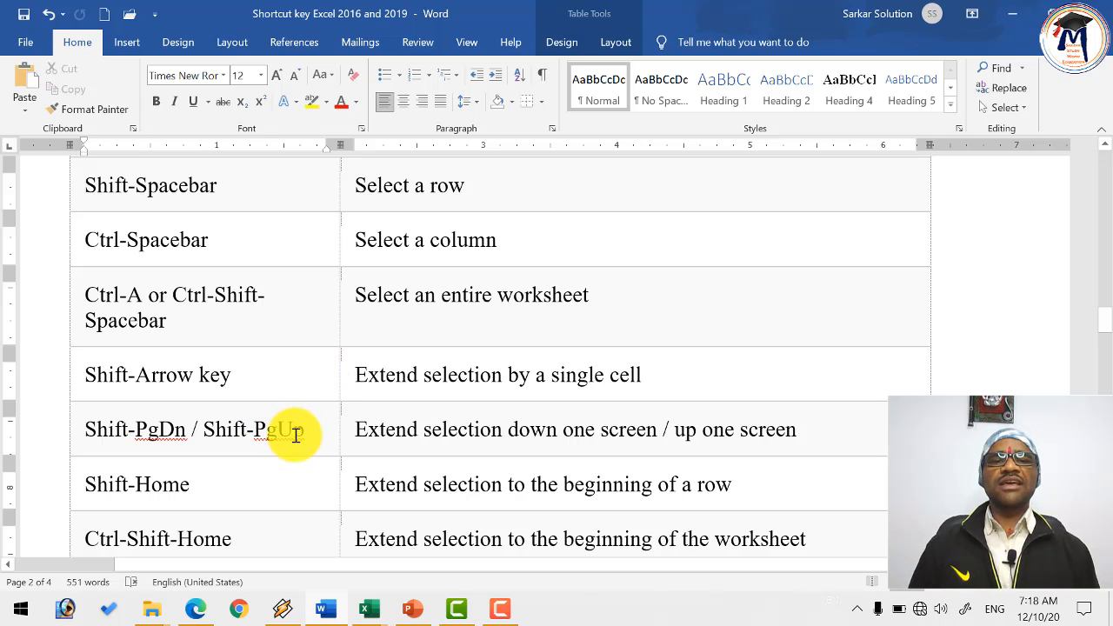
pyautogui.scroll(-3, 296, 435)
pyautogui.scroll(6, 291, 425)
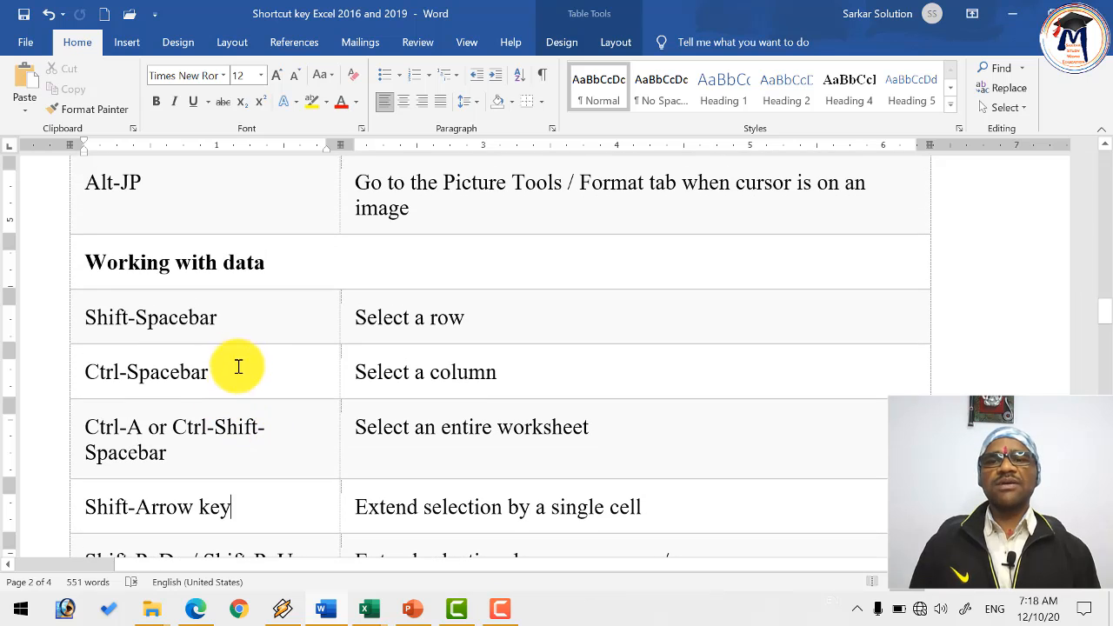
pyautogui.click(234, 331)
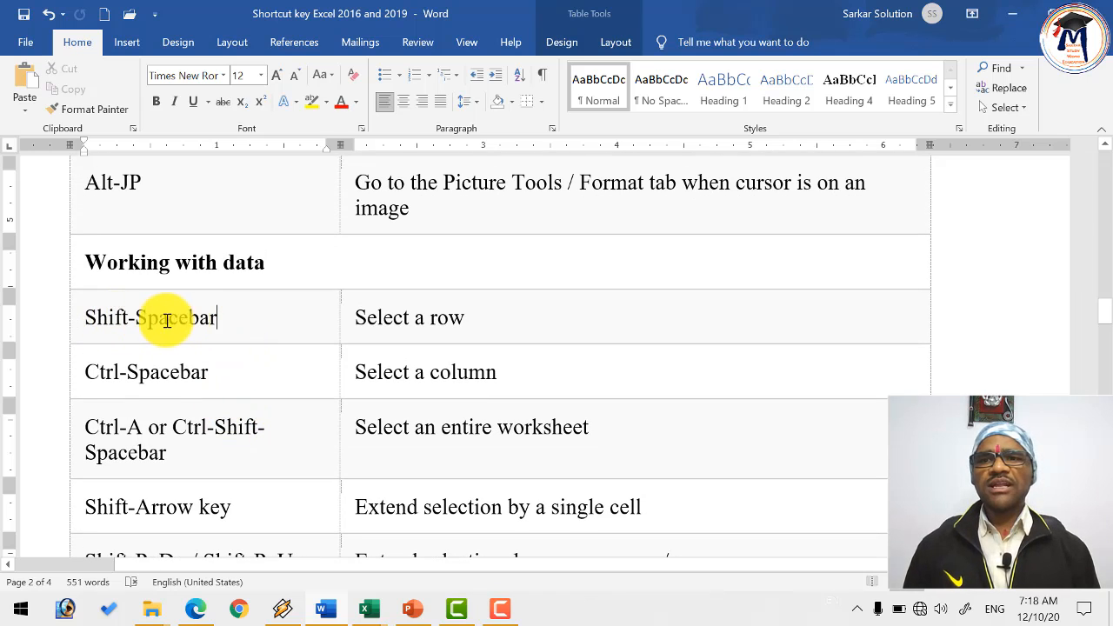
# - Switch to Book1 in Excel and select the entire row 33 starting from cell A33
pyautogui.moveTo(365, 604)
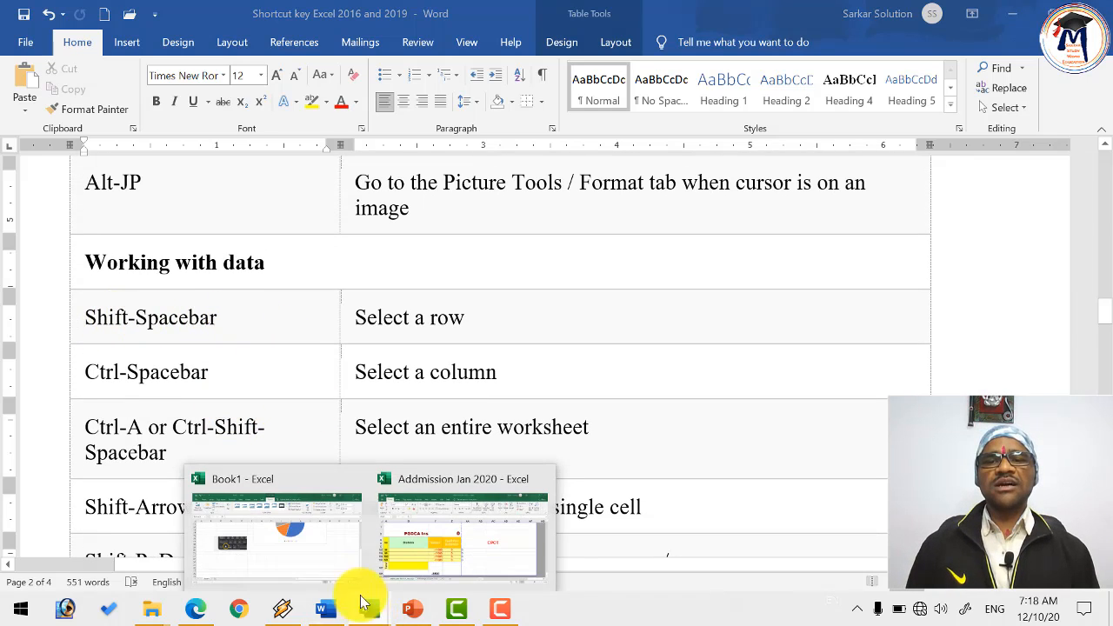
pyautogui.click(290, 548)
pyautogui.click(54, 434)
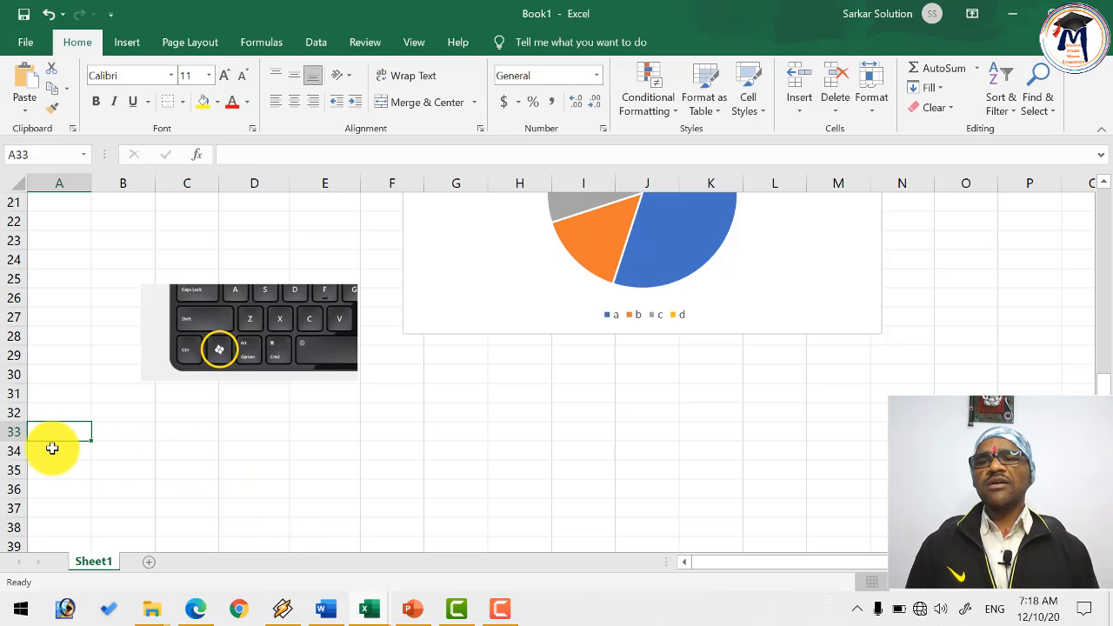
pyautogui.keyDown('ctrl'); pyautogui.scroll(3, 53, 447); pyautogui.keyUp('ctrl')
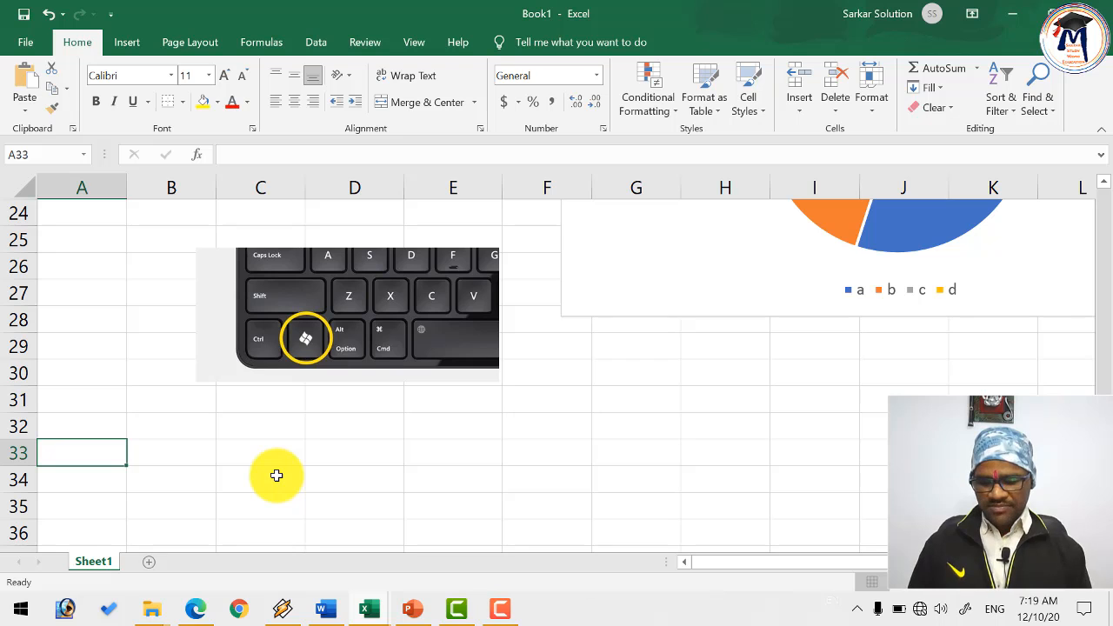
pyautogui.hotkey('shift', 'space')
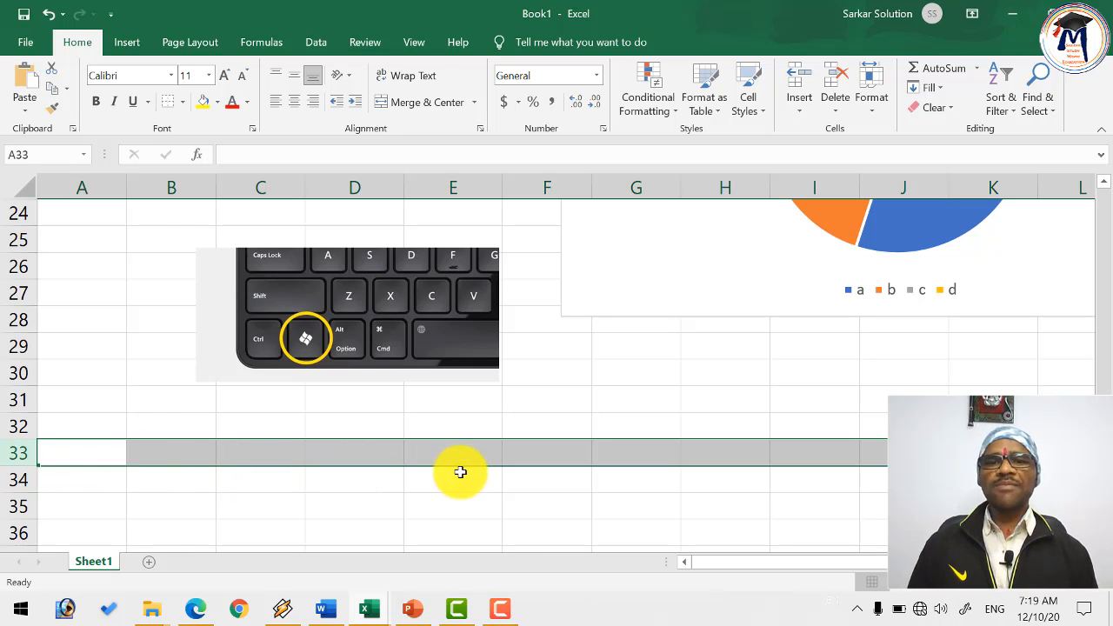
# - Select the whole of row 33 by its header and once more starting from cell B33
pyautogui.click(167, 476)
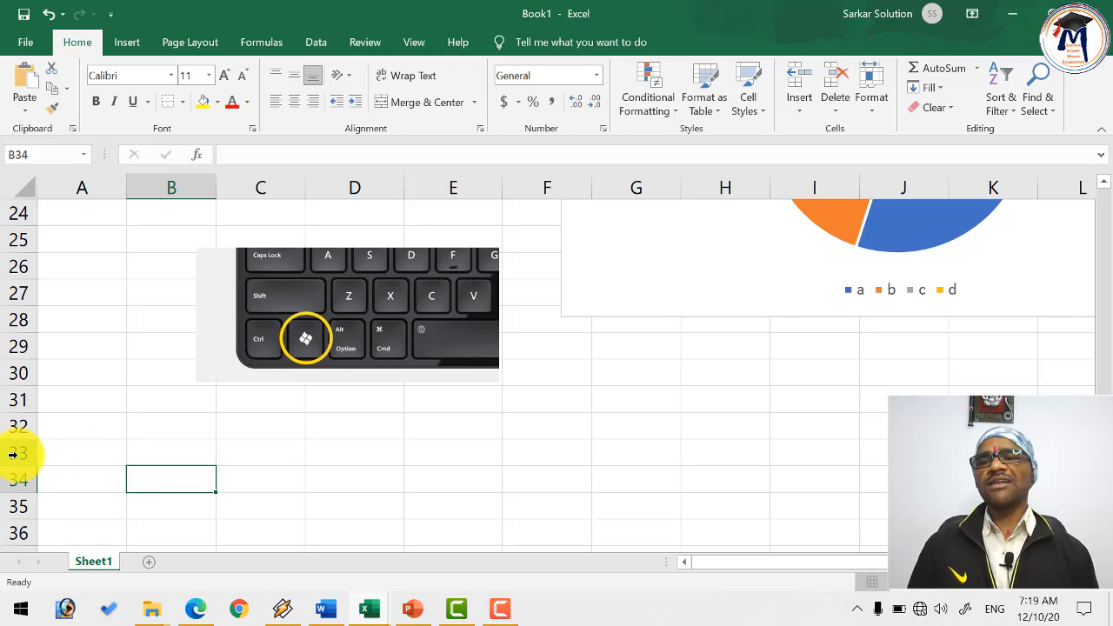
pyautogui.click(15, 454)
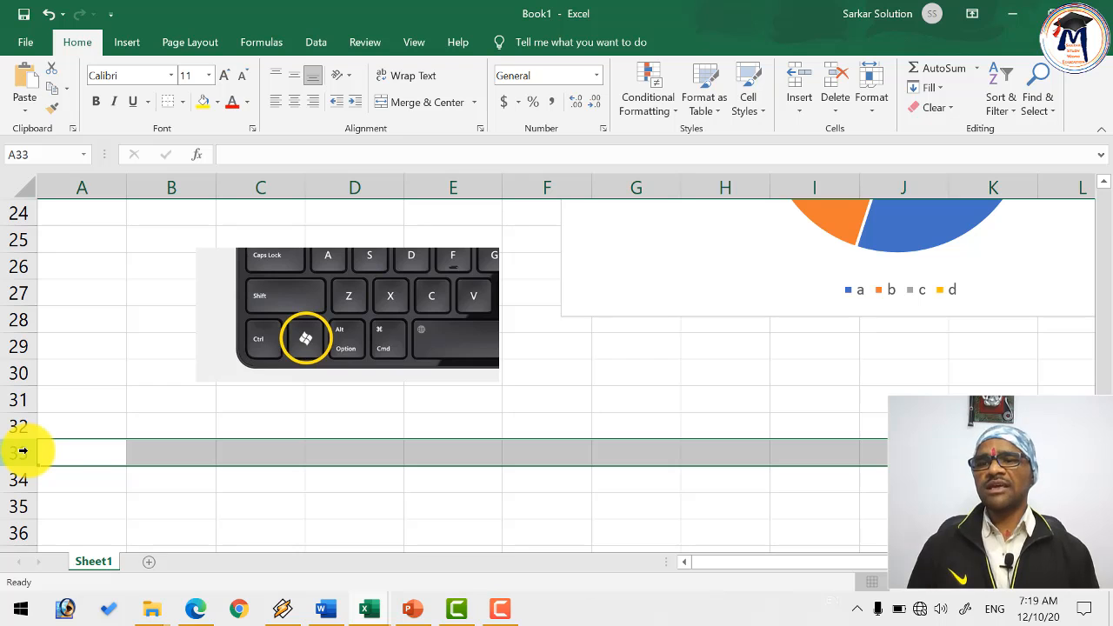
pyautogui.click(179, 457)
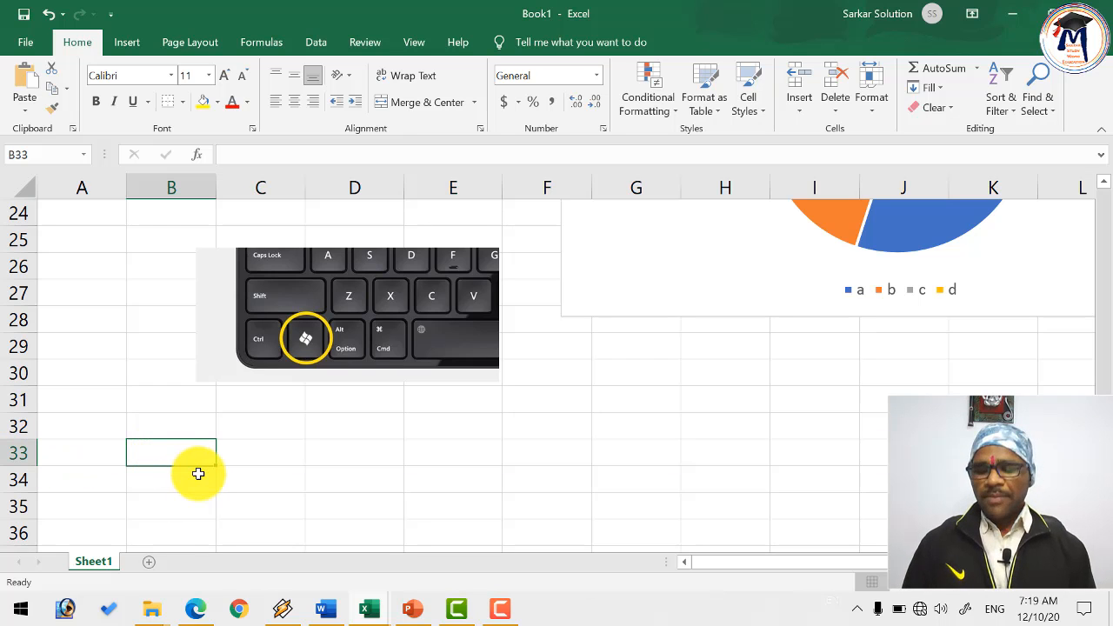
pyautogui.hotkey('shift', 'space')
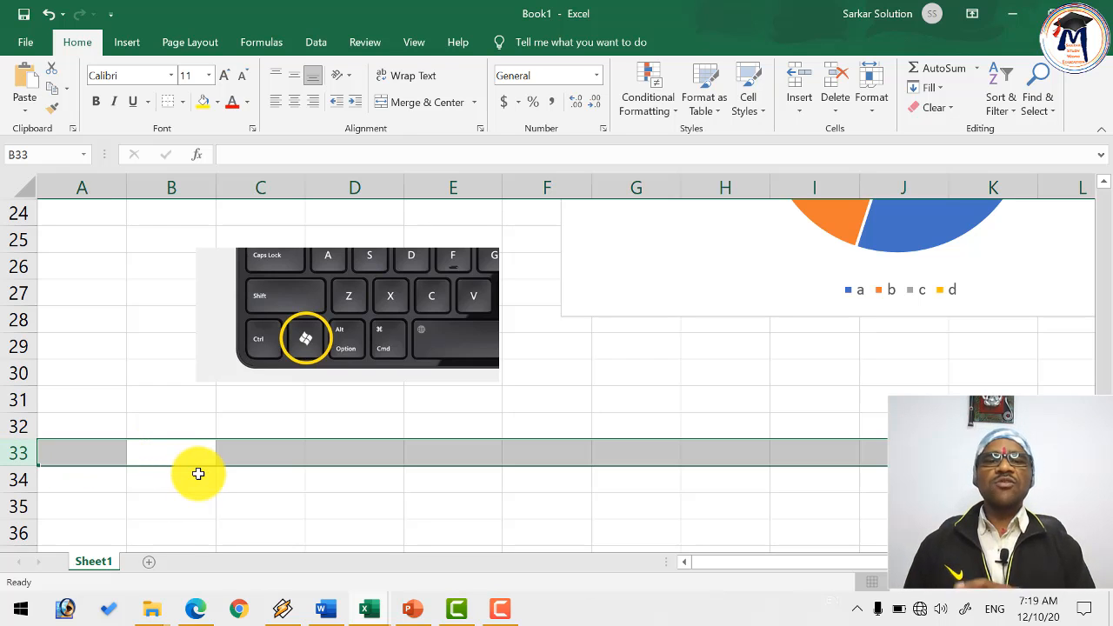
# - Select the entire column B starting from cell B24, by its header, and once more starting from cell B31
pyautogui.click(159, 215)
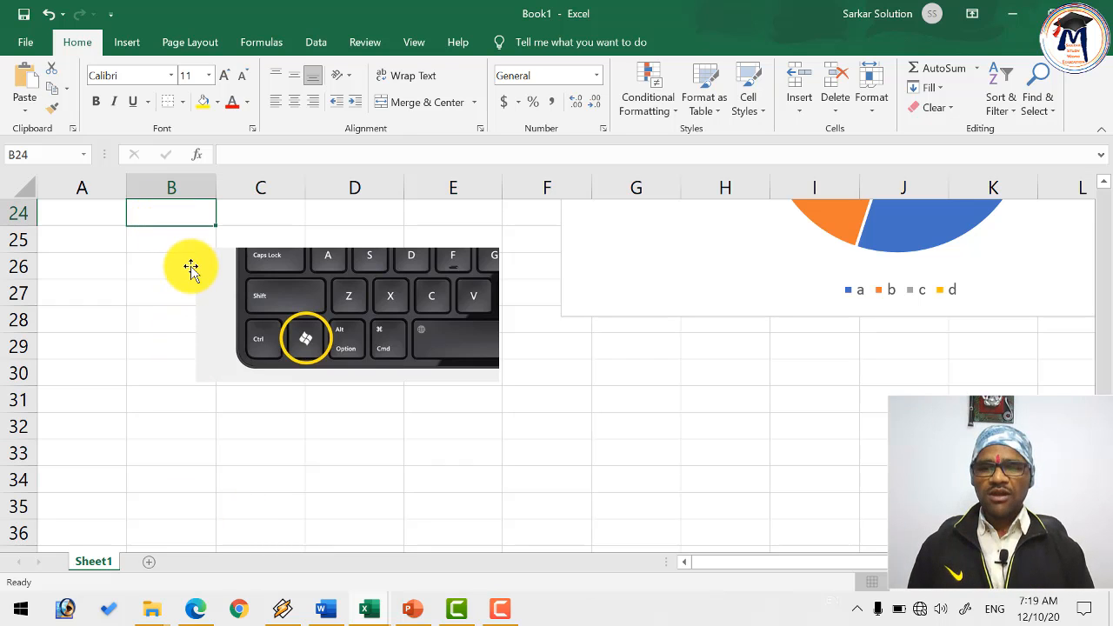
pyautogui.hotkey('ctrl', 'space')
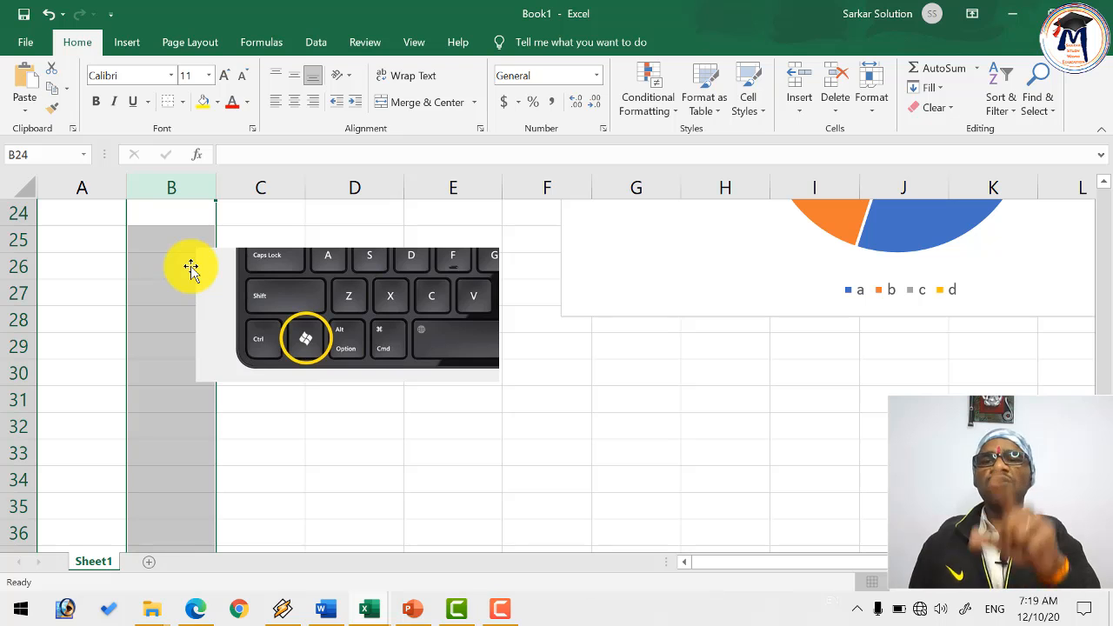
pyautogui.click(175, 315)
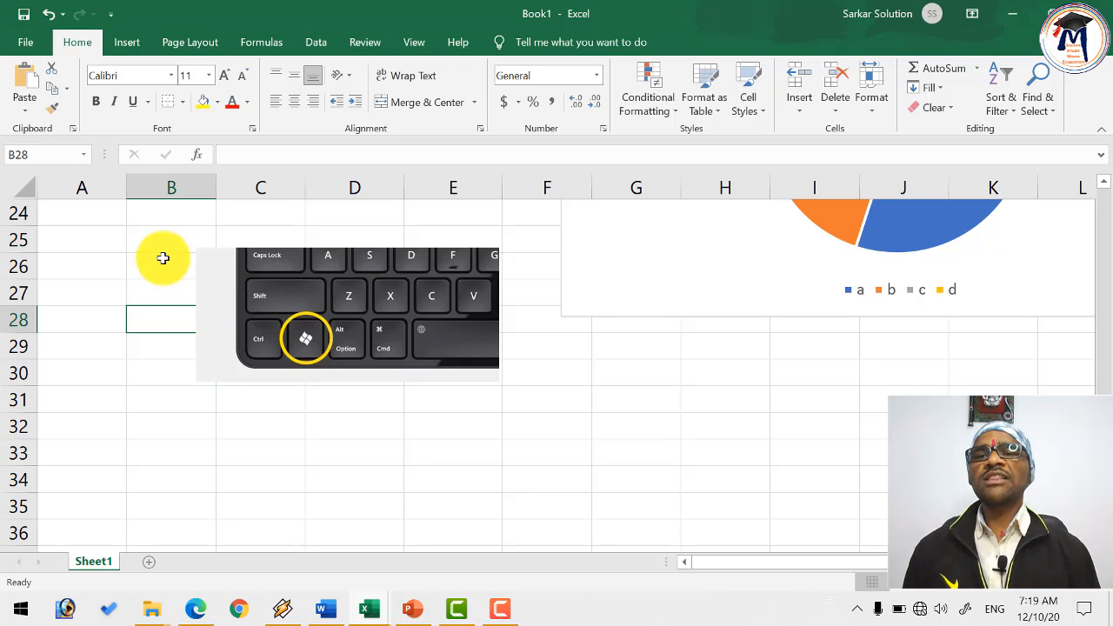
pyautogui.click(166, 184)
pyautogui.click(162, 352)
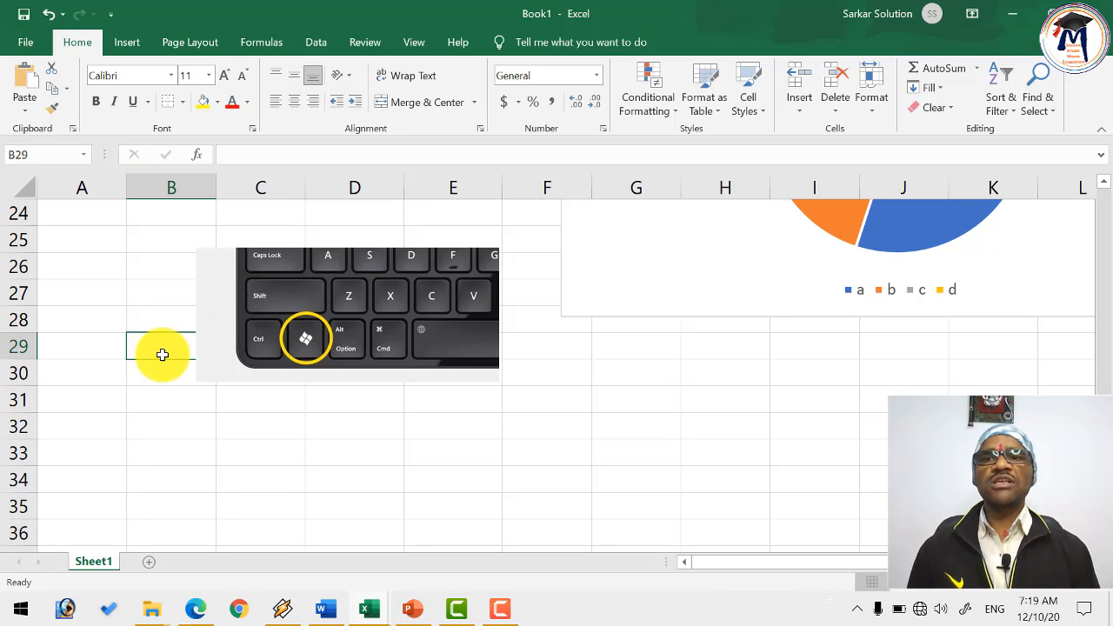
pyautogui.click(166, 396)
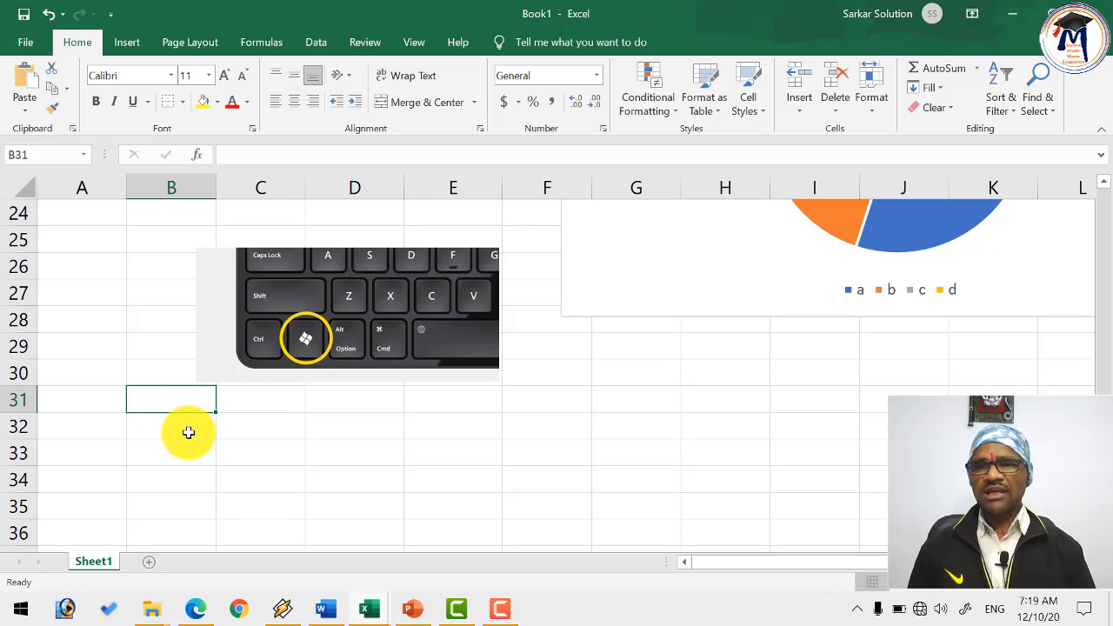
pyautogui.hotkey('ctrl', 'space')
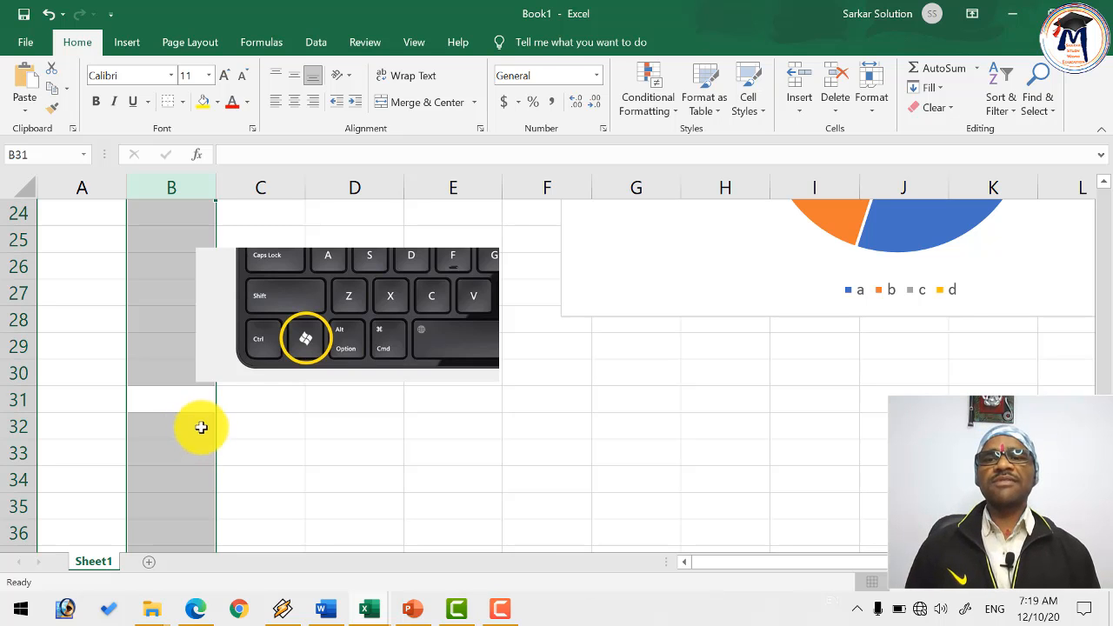
pyautogui.click(200, 427)
# - Switch to the Word list and read the Select a row, Select a column and Ctrl-A or Ctrl-Shift-Spacebar entries
pyautogui.hotkey('alt', 'Tab')
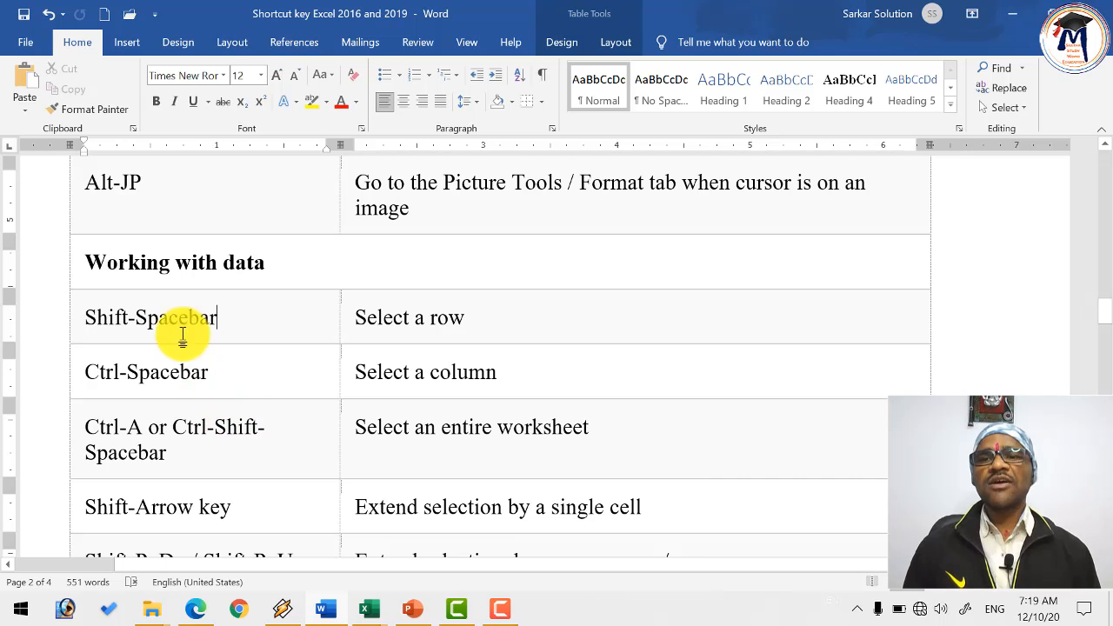
pyautogui.moveTo(355, 318); pyautogui.dragTo(506, 330)
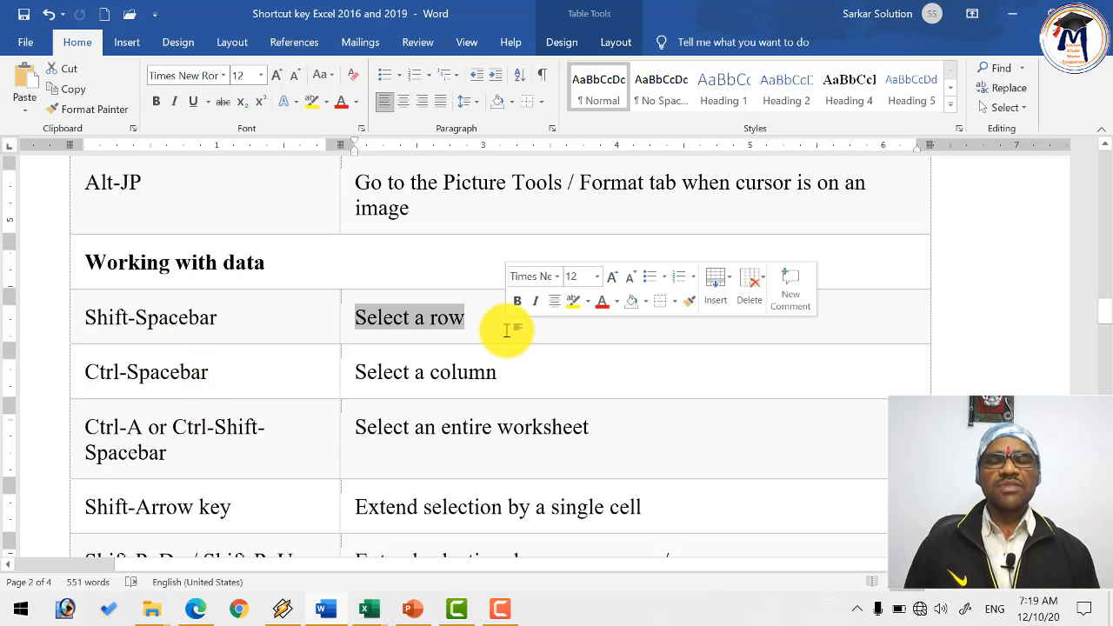
pyautogui.click(241, 376)
pyautogui.moveTo(355, 373); pyautogui.dragTo(499, 374)
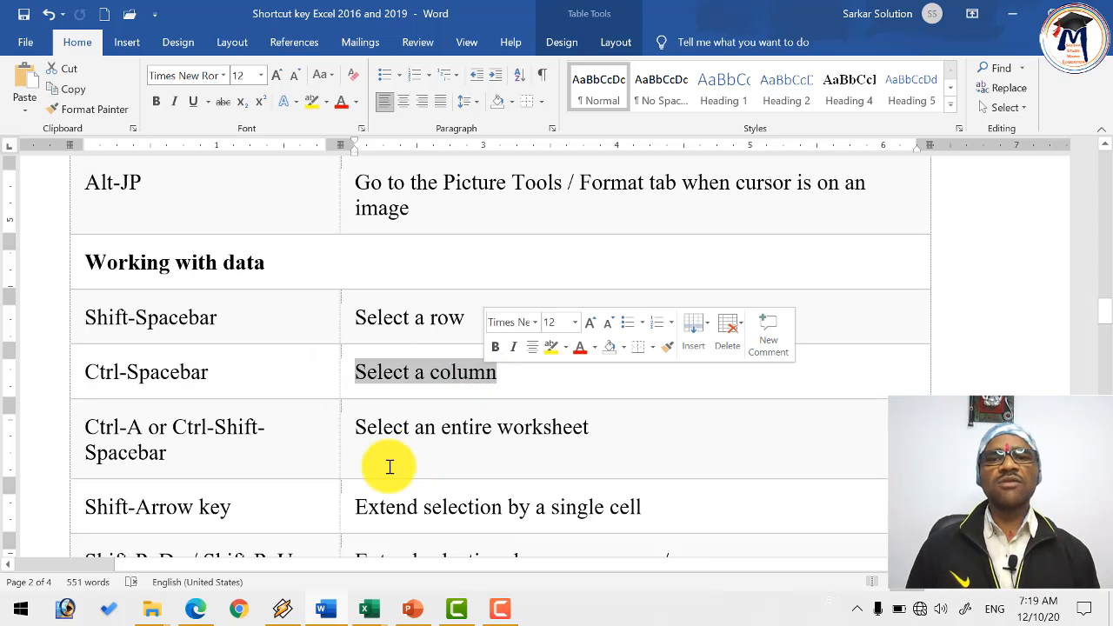
pyautogui.click(285, 432)
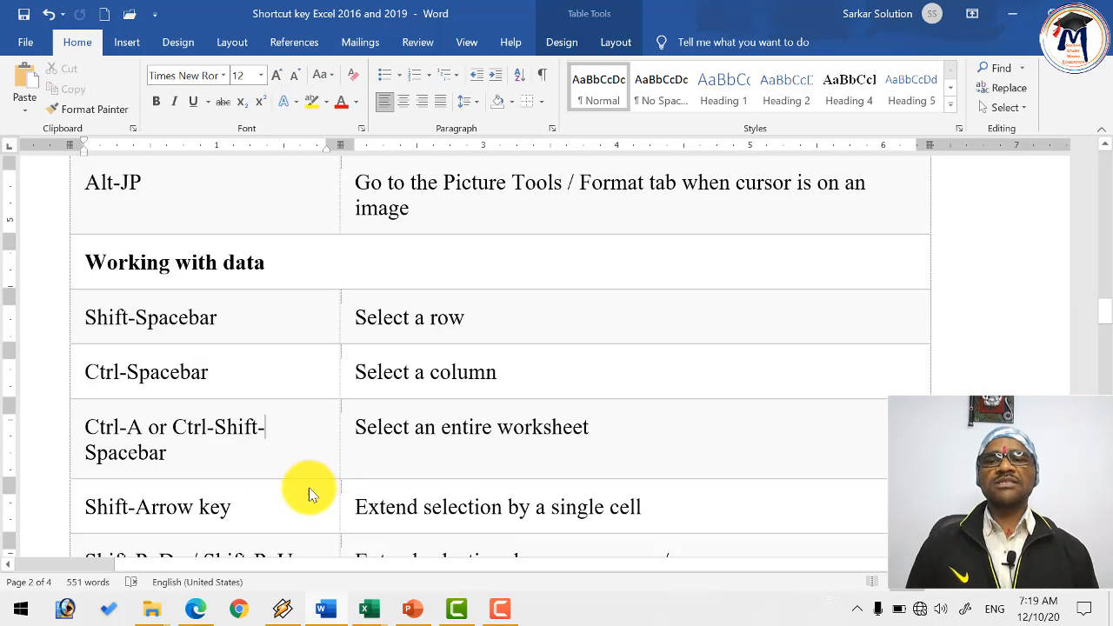
# - Switch to Book1 in Excel and select the entire worksheet twice starting from cell C34
pyautogui.hotkey('alt', 'Tab')
pyautogui.click(237, 481)
pyautogui.hotkey('ctrl', 'a')
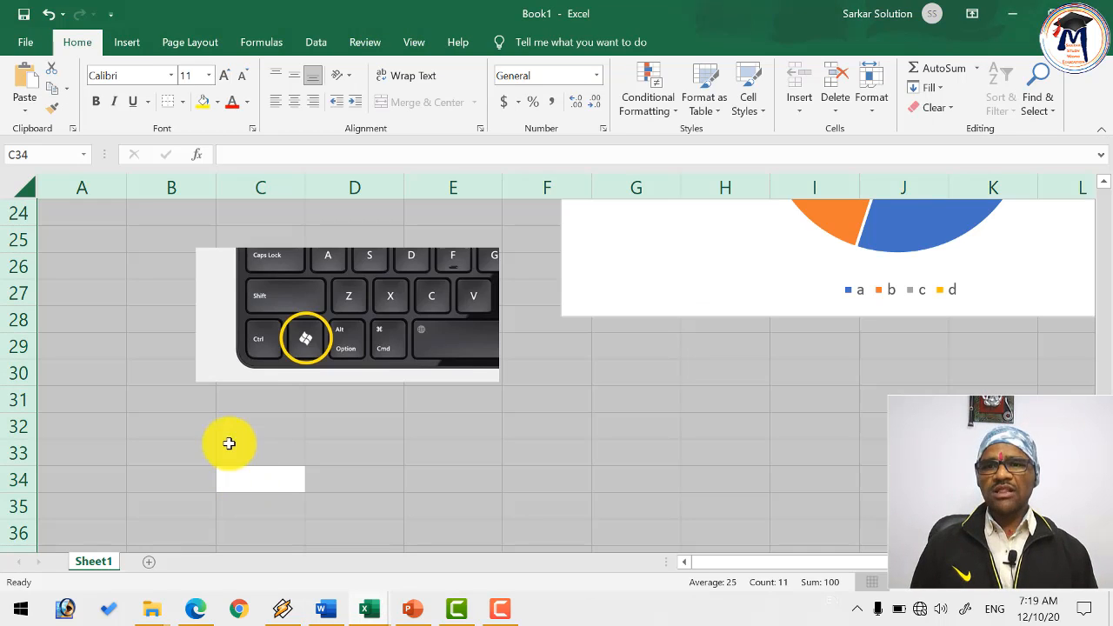
pyautogui.click(258, 470)
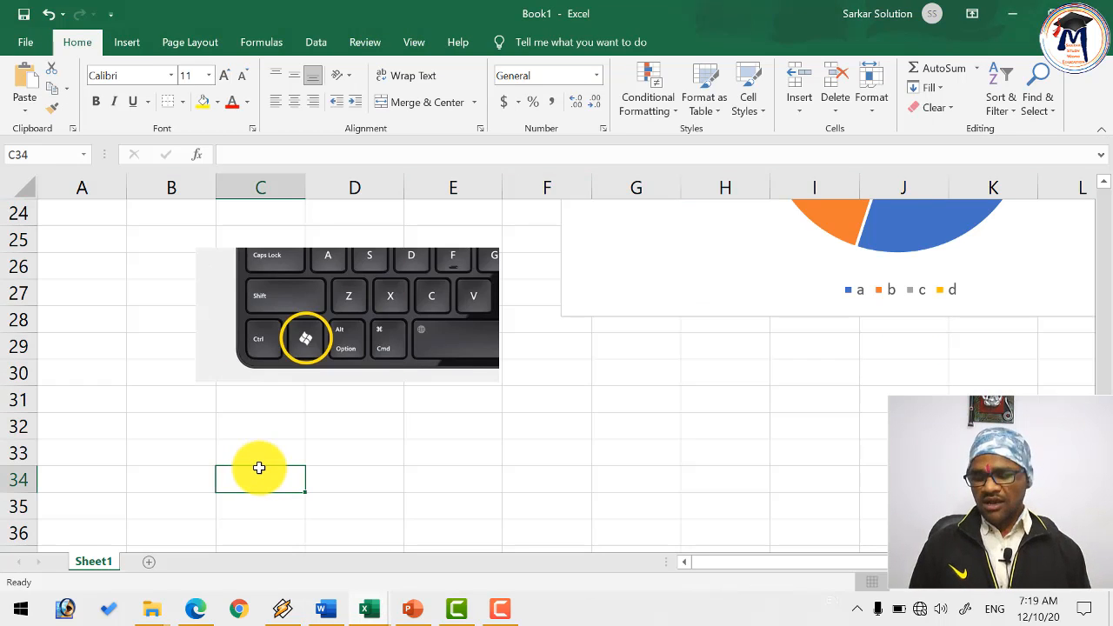
pyautogui.hotkey('ctrl', 'a')
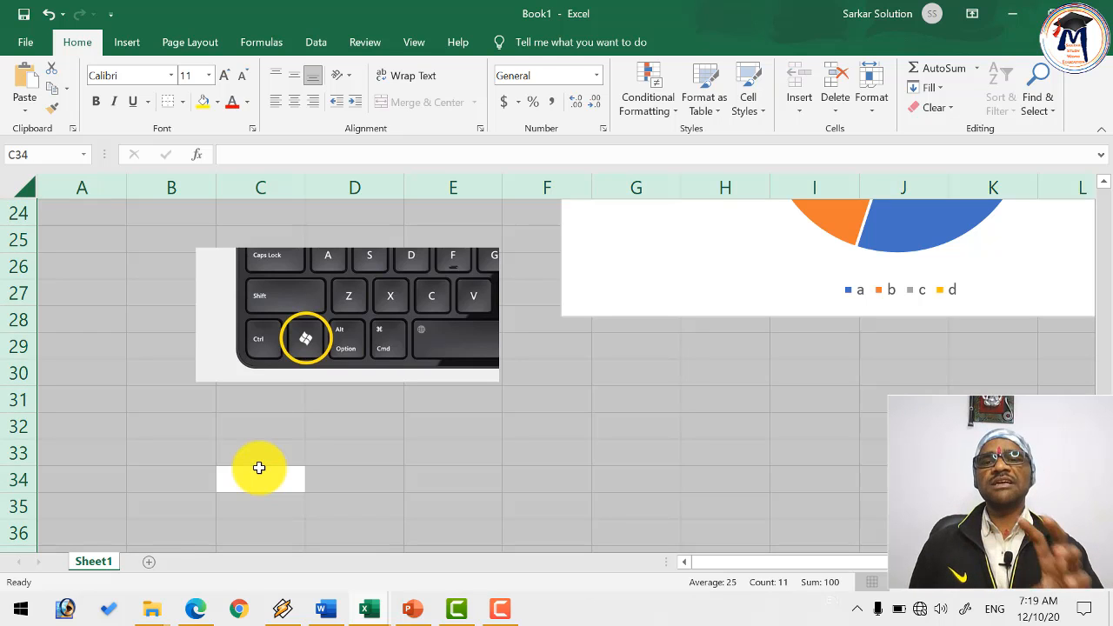
# - Check the Ctrl-A entry in the Word list, return to Book1 in Excel and select the whole worksheet with the corner selector
pyautogui.hotkey('alt', 'Tab')
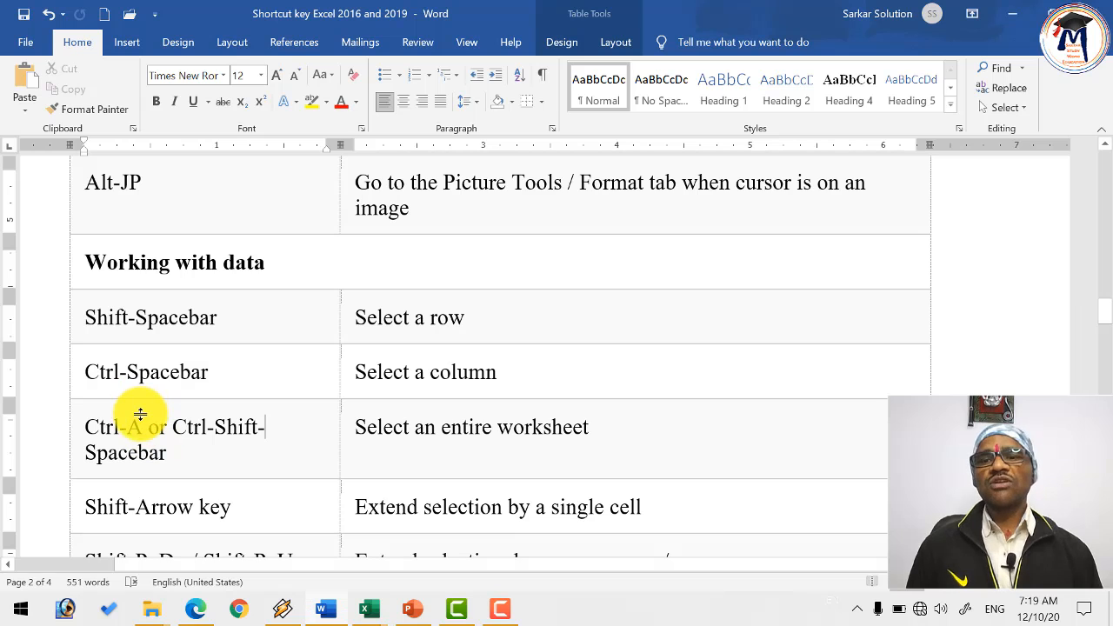
pyautogui.moveTo(89, 427); pyautogui.dragTo(144, 427)
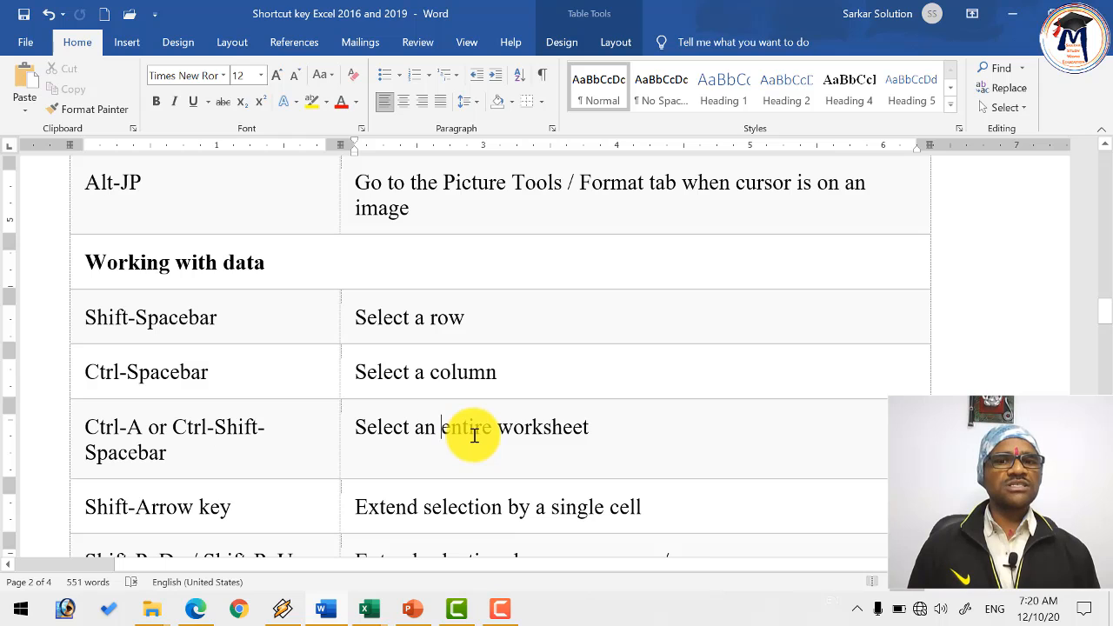
pyautogui.hotkey('alt', 'Tab')
pyautogui.click(254, 422)
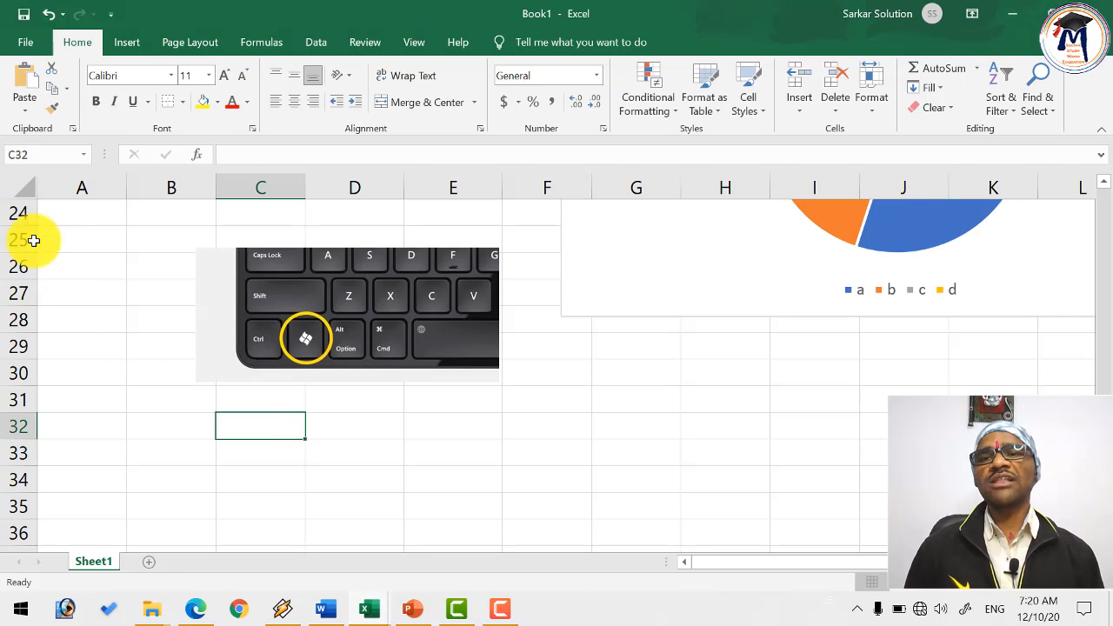
pyautogui.click(23, 186)
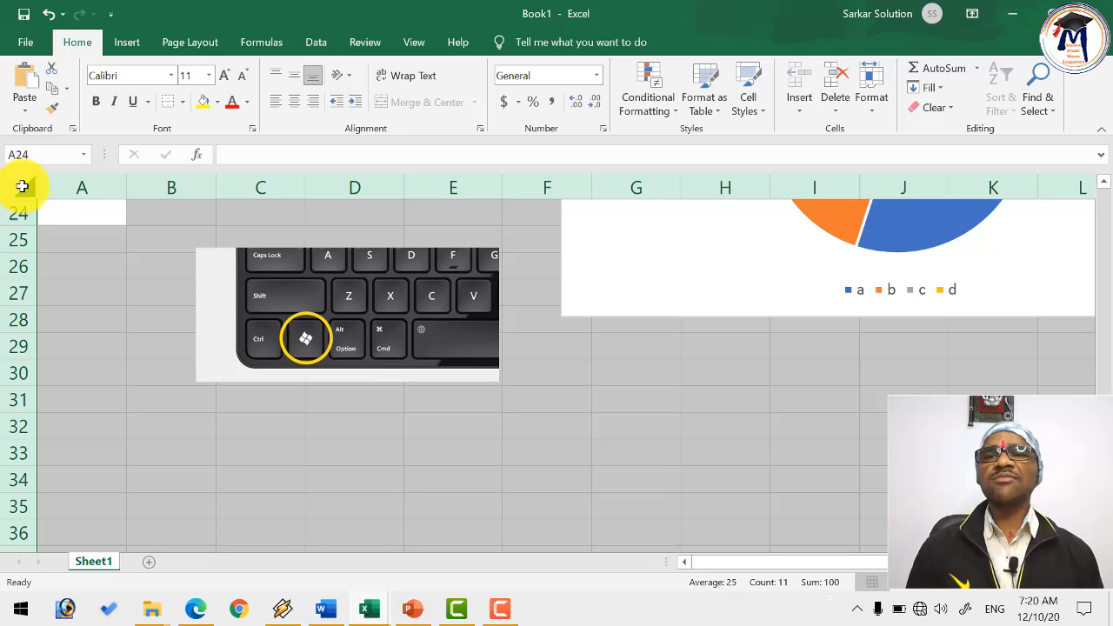
pyautogui.click(361, 444)
# - Check the Shift-Arrow key entry in the Word list, return to Book1 in Excel and extend the selection from A33 to cover A30:C33
pyautogui.hotkey('alt', 'Tab')
pyautogui.scroll(-4, 348, 439)
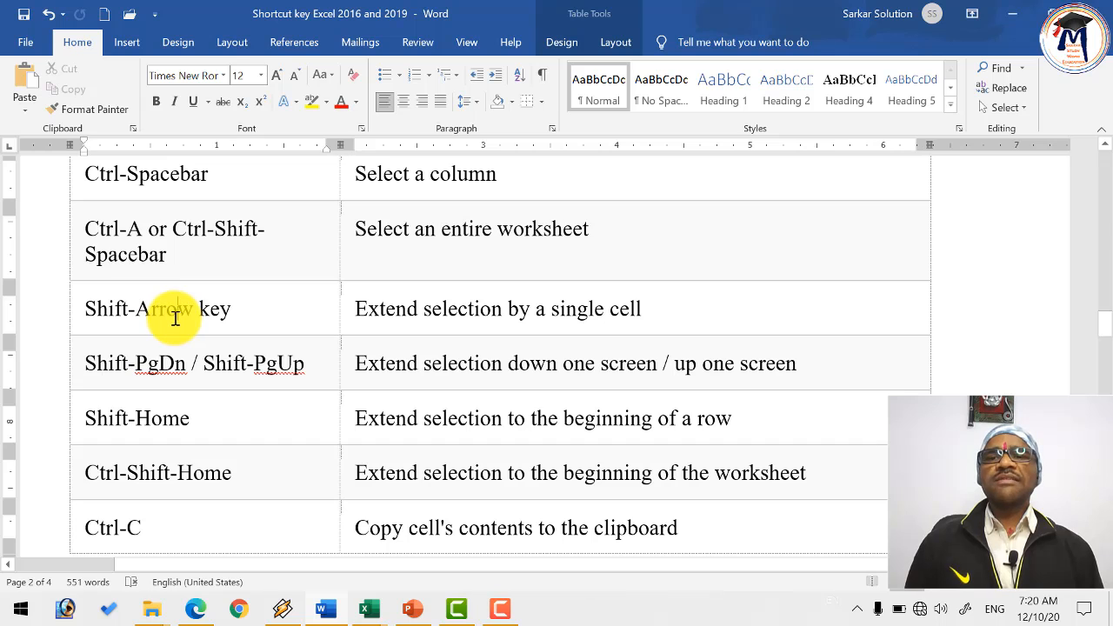
pyautogui.hotkey('alt', 'Tab')
pyautogui.click(123, 457)
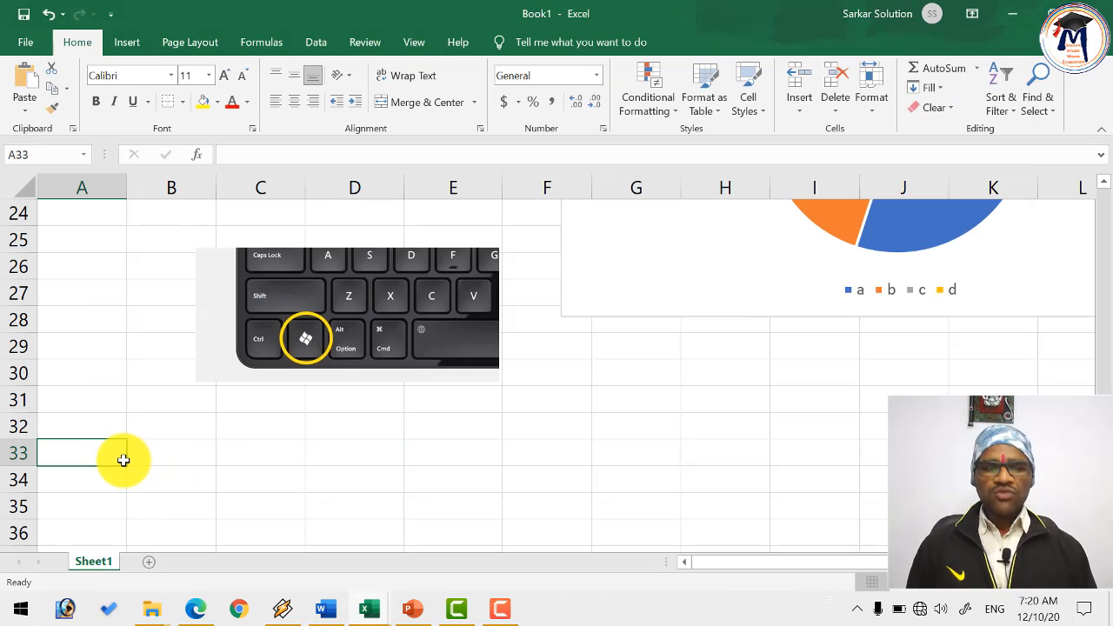
pyautogui.hotkey('shift', 'Right')
pyautogui.hotkey('shift', 'Right')
pyautogui.hotkey('shift', 'Up')
pyautogui.hotkey('shift', 'Up')
pyautogui.hotkey('shift', 'Up')
pyautogui.hotkey('shift', 'Up')
pyautogui.hotkey('shift', 'Down')
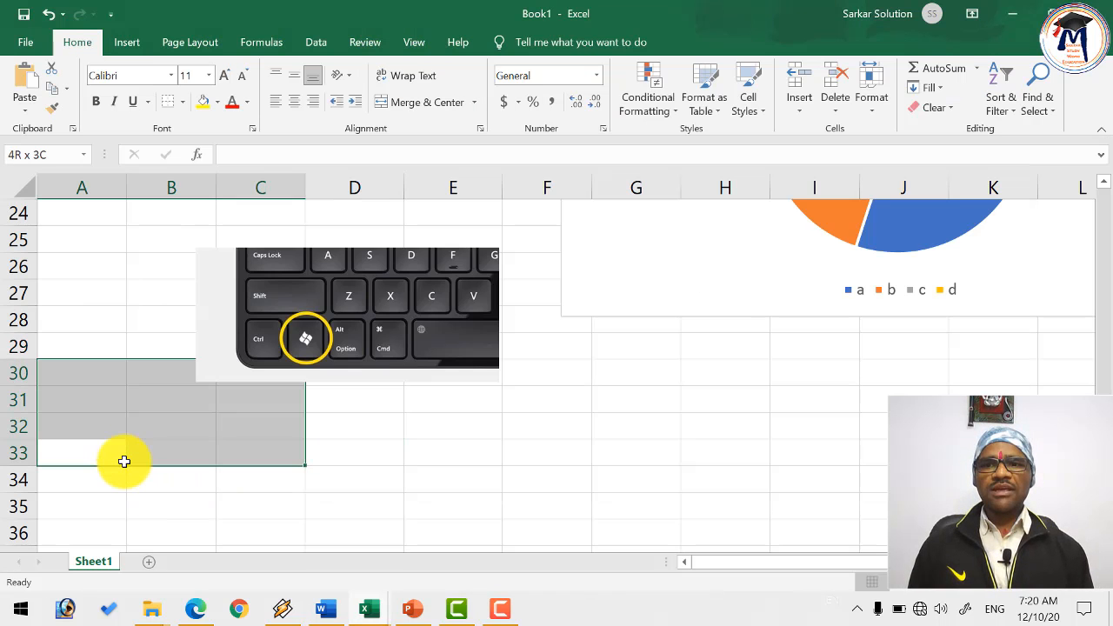
# - Extend the selection downward below row 33 row by row, and shrink it back to A33:C33
pyautogui.hotkey('shift', 'Down')
pyautogui.hotkey('shift', 'Down')
pyautogui.hotkey('shift', 'Down')
pyautogui.hotkey('shift', 'Down')
pyautogui.hotkey('shift', 'Down')
pyautogui.hotkey('shift', 'Down')
pyautogui.hotkey('shift', 'Down')
pyautogui.hotkey('shift', 'Up')
pyautogui.hotkey('shift', 'Up')
pyautogui.hotkey('shift', 'Up')
pyautogui.hotkey('shift', 'Up')
pyautogui.hotkey('shift', 'Up')
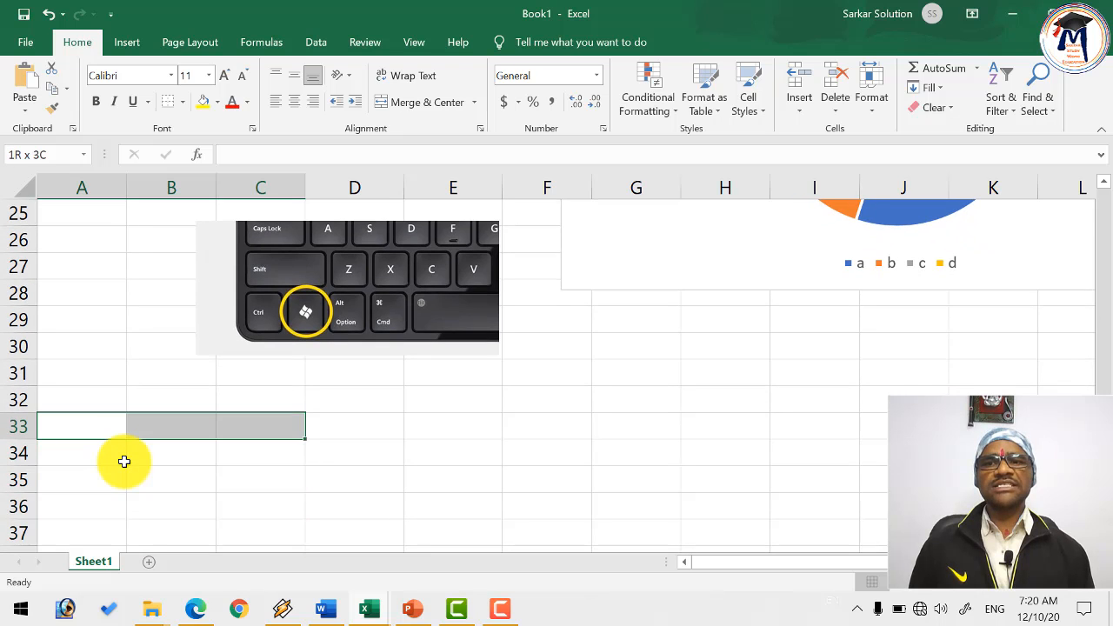
# - Move the active cell out of the selection, down and across to cell E40
pyautogui.press('Down')
pyautogui.press('Down')
pyautogui.press('Right')
pyautogui.press('Right')
pyautogui.press('Right')
pyautogui.press('Right')
pyautogui.press('Down')
pyautogui.press('Down')
pyautogui.press('Down')
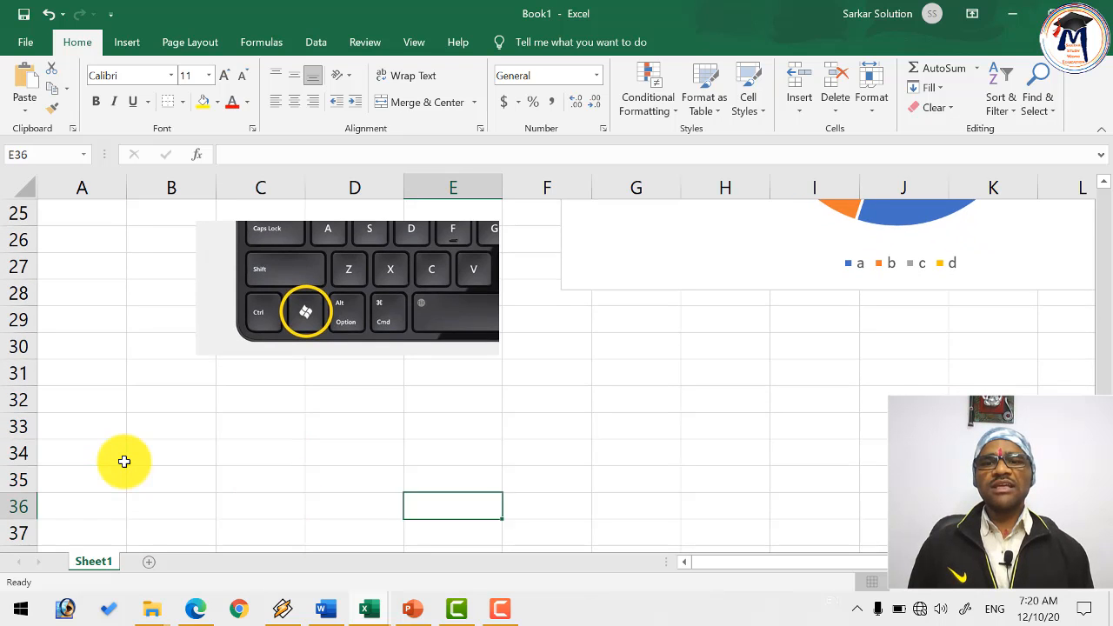
pyautogui.press('Down')
pyautogui.press('Down')
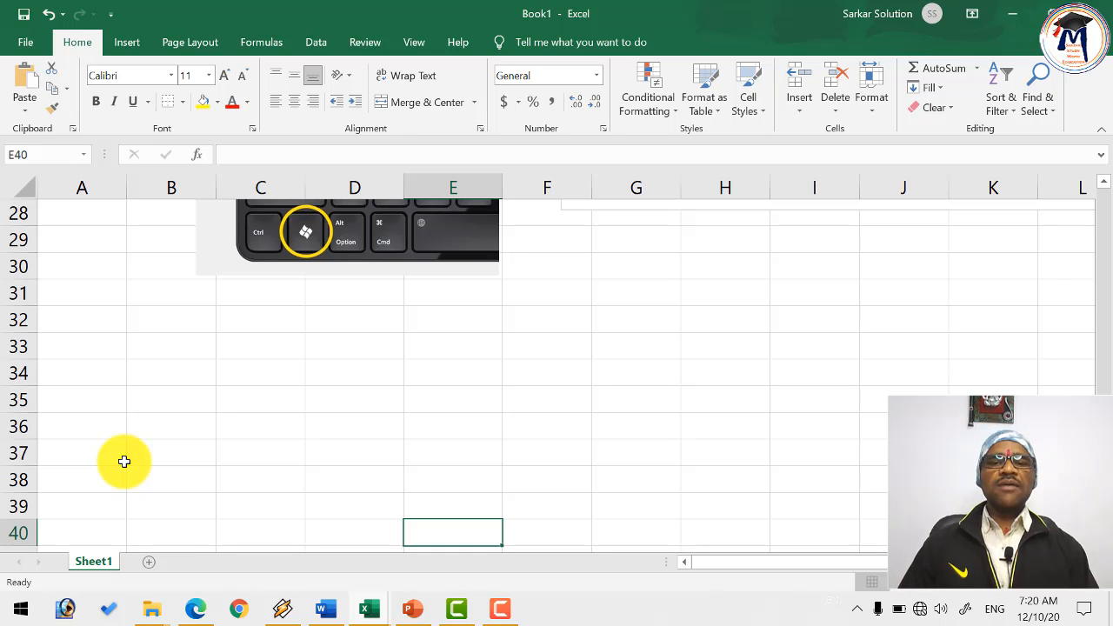
# - Jump to the last worksheet row in column E, return up to the table and move down to cell E22
pyautogui.hotkey('ctrl', 'Down')
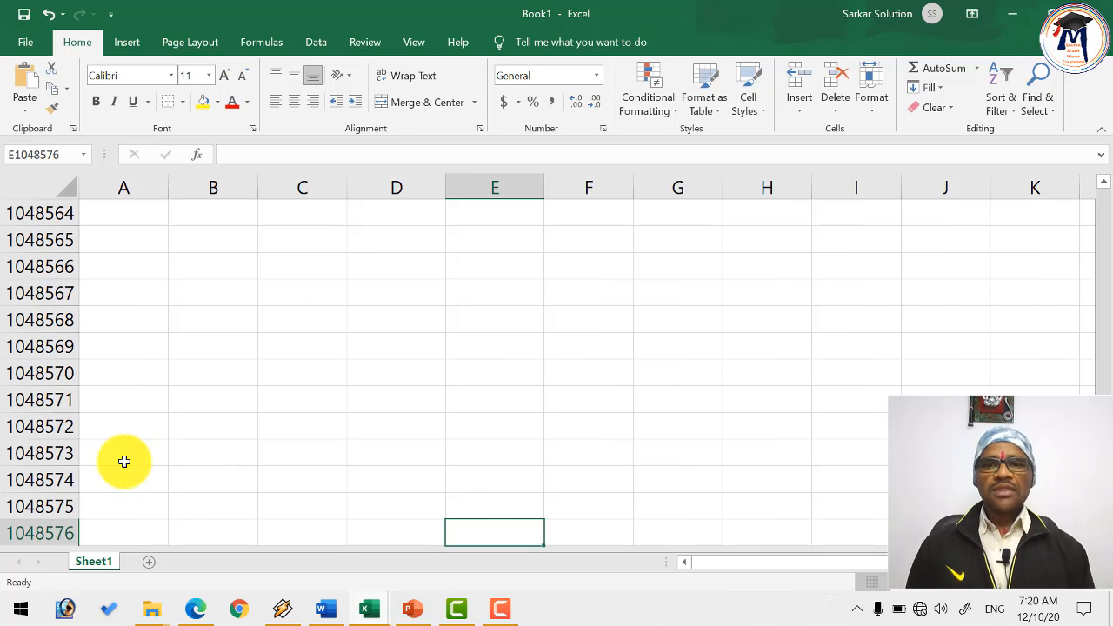
pyautogui.hotkey('ctrl', 'Up')
pyautogui.hotkey('ctrl', 'Up')
pyautogui.hotkey('ctrl', 'Up')
pyautogui.hotkey('ctrl', 'Down')
pyautogui.press('Down')
pyautogui.press('Down')
pyautogui.press('Down')
pyautogui.press('Down')
pyautogui.press('Down')
pyautogui.press('Down')
pyautogui.press('Down')
pyautogui.press('Down')
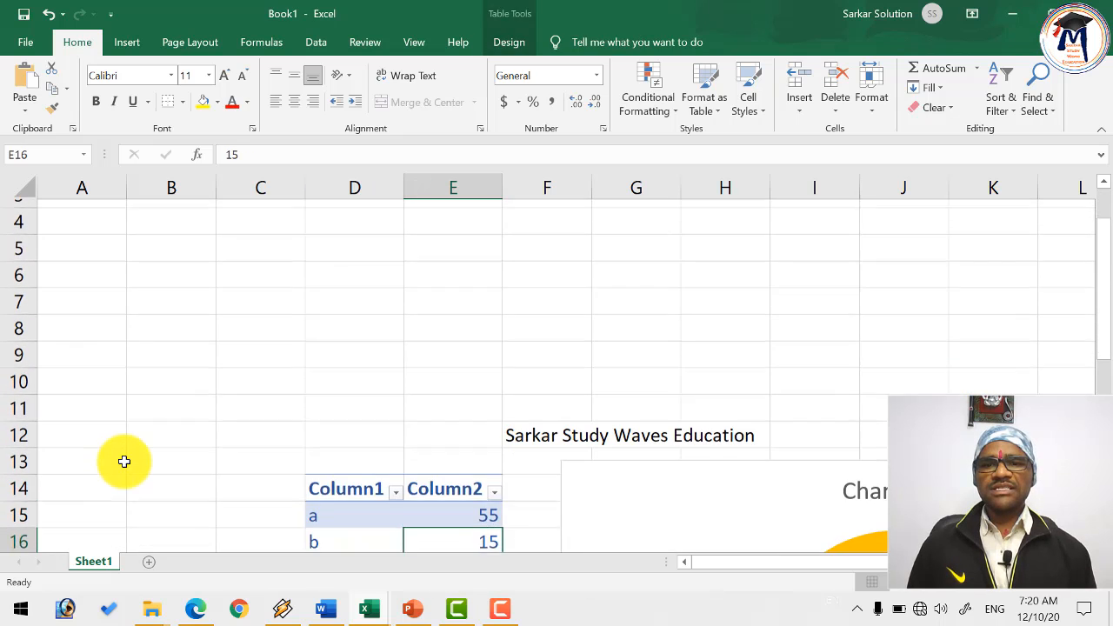
# - Extend the selection from cell E22 one cell at a time to cover A11:E22, including the table
pyautogui.hotkey('shift', 'Up')
pyautogui.hotkey('shift', 'Up')
pyautogui.hotkey('shift', 'Up')
pyautogui.hotkey('shift', 'Left')
pyautogui.hotkey('shift', 'Left')
pyautogui.hotkey('shift', 'Left')
pyautogui.hotkey('shift', 'Left')
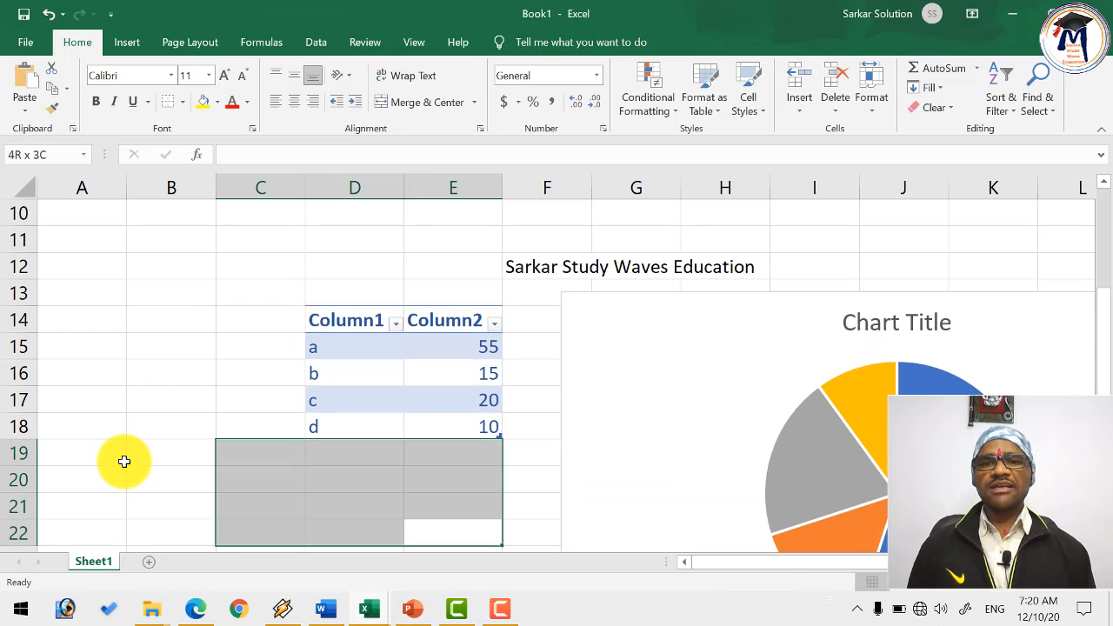
pyautogui.hotkey('shift', 'Up')
pyautogui.hotkey('shift', 'Up')
pyautogui.hotkey('shift', 'Up')
pyautogui.hotkey('shift', 'Up')
pyautogui.hotkey('shift', 'Up')
pyautogui.hotkey('shift', 'Up')
pyautogui.hotkey('shift', 'Up')
pyautogui.hotkey('shift', 'Up')
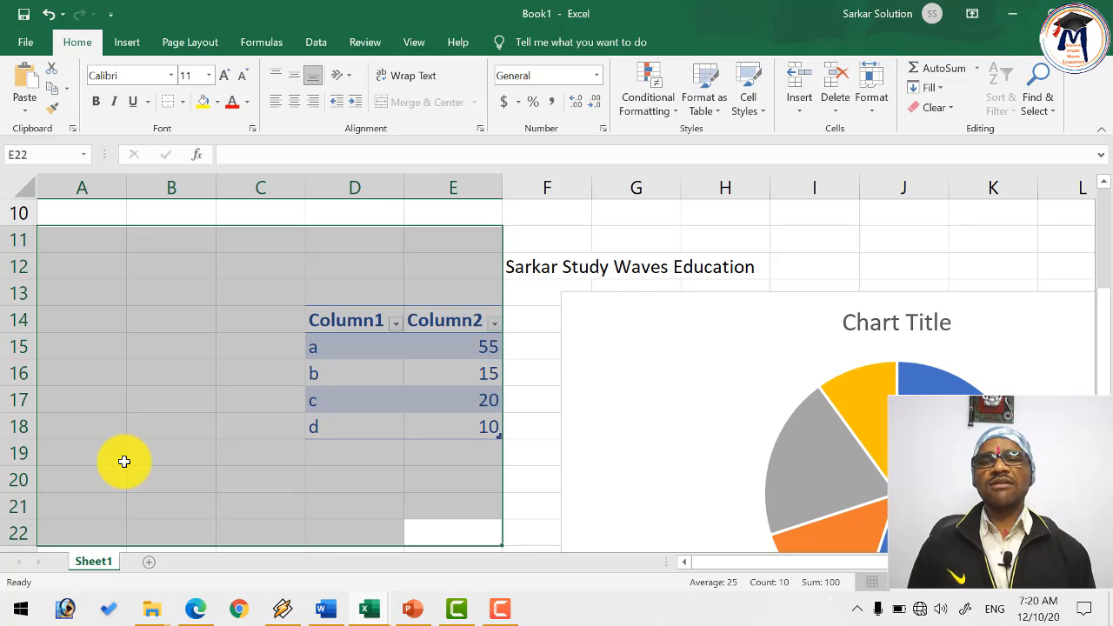
# - Check the Shift-PgDn / Shift-PgUp entry in the Word list, return to Book1 in Excel and select A22:E22 starting from E22
pyautogui.hotkey('alt', 'Tab')
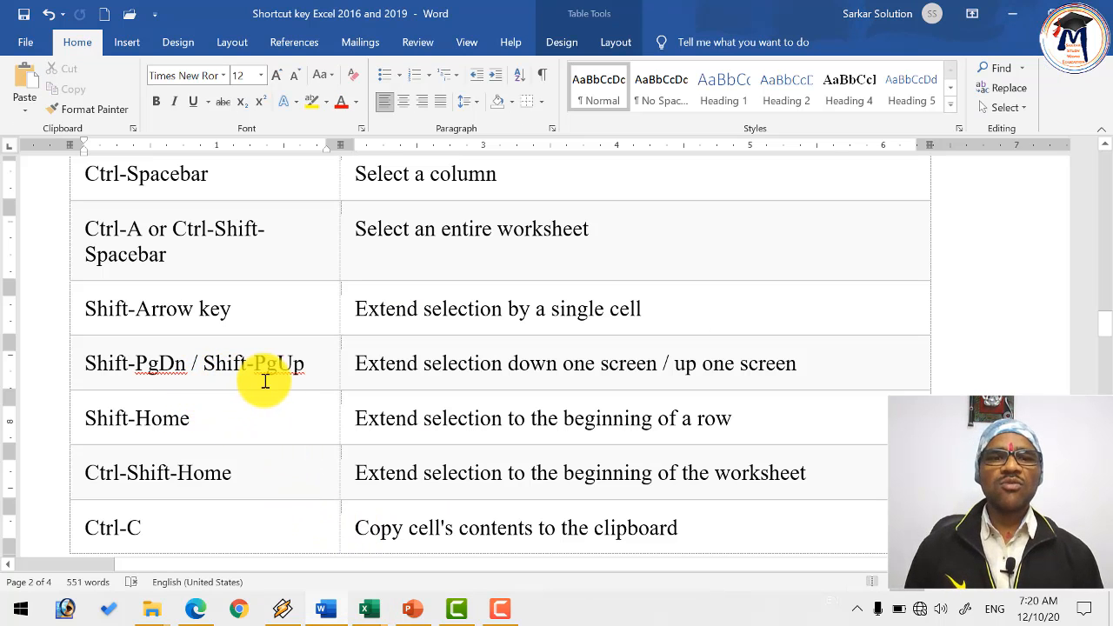
pyautogui.hotkey('alt', 'Tab')
pyautogui.click(233, 536)
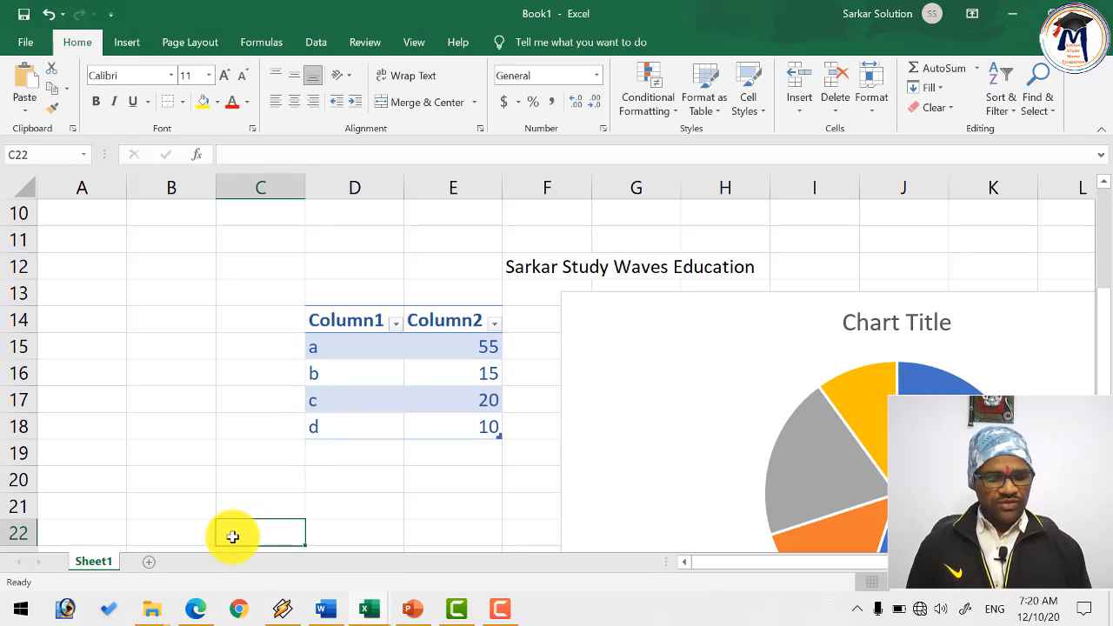
pyautogui.press('Left')
pyautogui.press('Left')
pyautogui.press('Right')
pyautogui.press('Right')
pyautogui.press('Right')
pyautogui.press('Right')
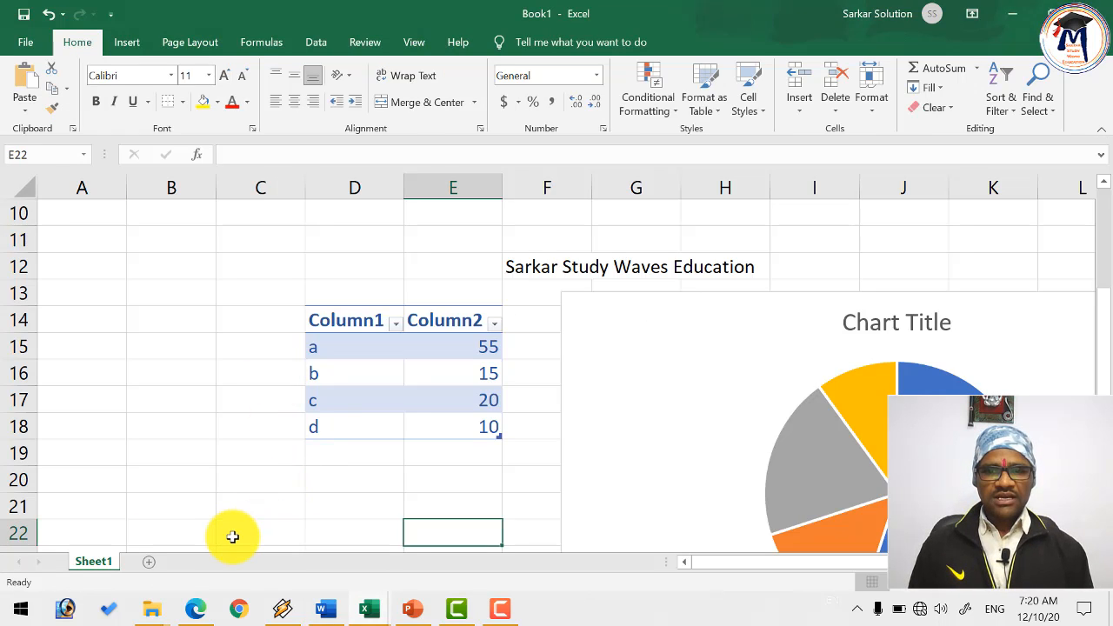
pyautogui.hotkey('shift', 'Left')
pyautogui.hotkey('shift', 'Left')
pyautogui.hotkey('shift', 'Left')
pyautogui.hotkey('shift', 'Left')
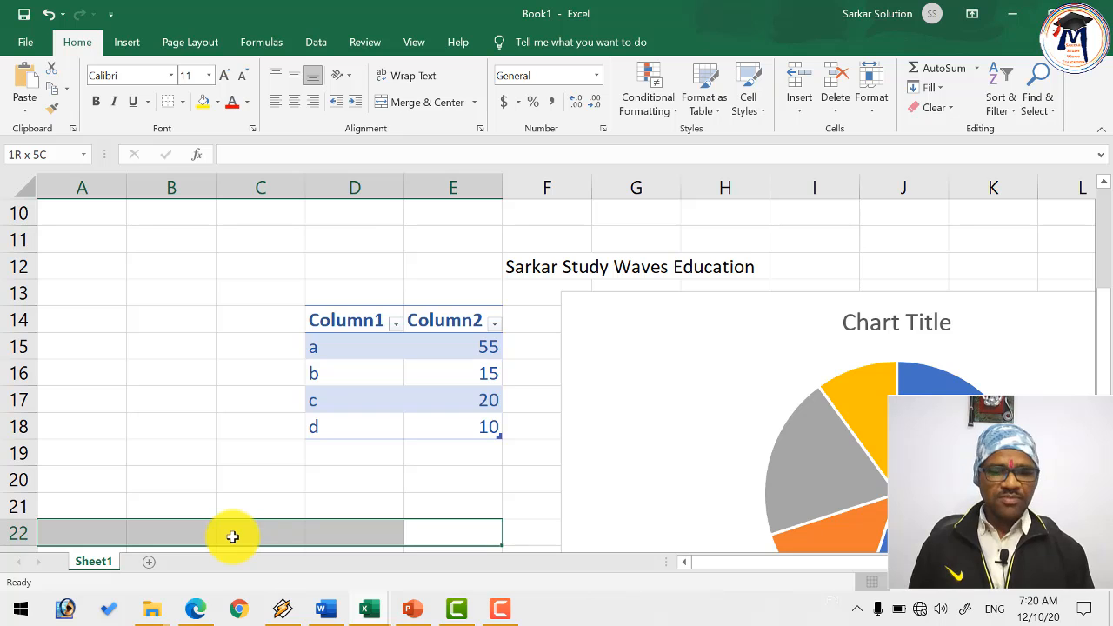
# - Extend the A22:E22 selection downward one screen at a time, several screens below the keyboard picture
pyautogui.scroll(3, 232, 536)
pyautogui.moveTo(232, 537); pyautogui.dragTo(232, 536)
pyautogui.hotkey('shift', 'pagedown')
pyautogui.hotkey('shift', 'pagedown')
pyautogui.hotkey('shift', 'pagedown')
pyautogui.hotkey('shift', 'pagedown')
pyautogui.hotkey('shift', 'pagedown')
pyautogui.hotkey('shift', 'pagedown')
pyautogui.hotkey('shift', 'pagedown')
pyautogui.hotkey('shift', 'pagedown')
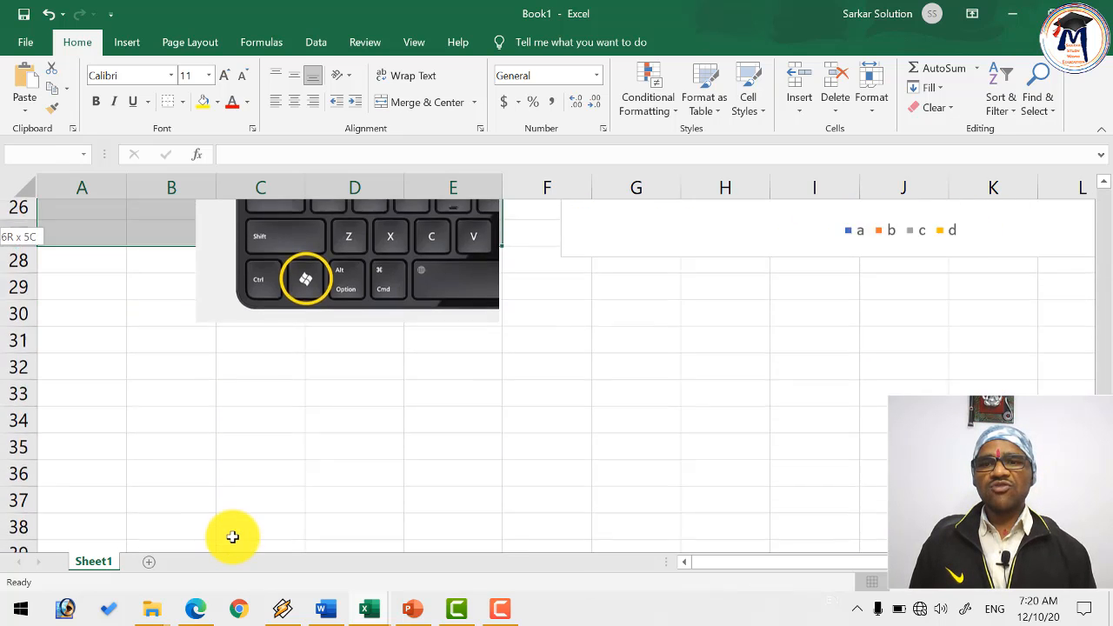
# - Extend the selection upward one screen at a time until it covers A1:E22
pyautogui.hotkey('shift', 'pageup')
pyautogui.hotkey('shift', 'pageup')
pyautogui.hotkey('shift', 'pageup')
pyautogui.hotkey('shift', 'pageup')
pyautogui.hotkey('shift', 'pageup')
pyautogui.hotkey('shift', 'pageup')
pyautogui.hotkey('shift', 'pageup')
pyautogui.hotkey('shift', 'pageup')
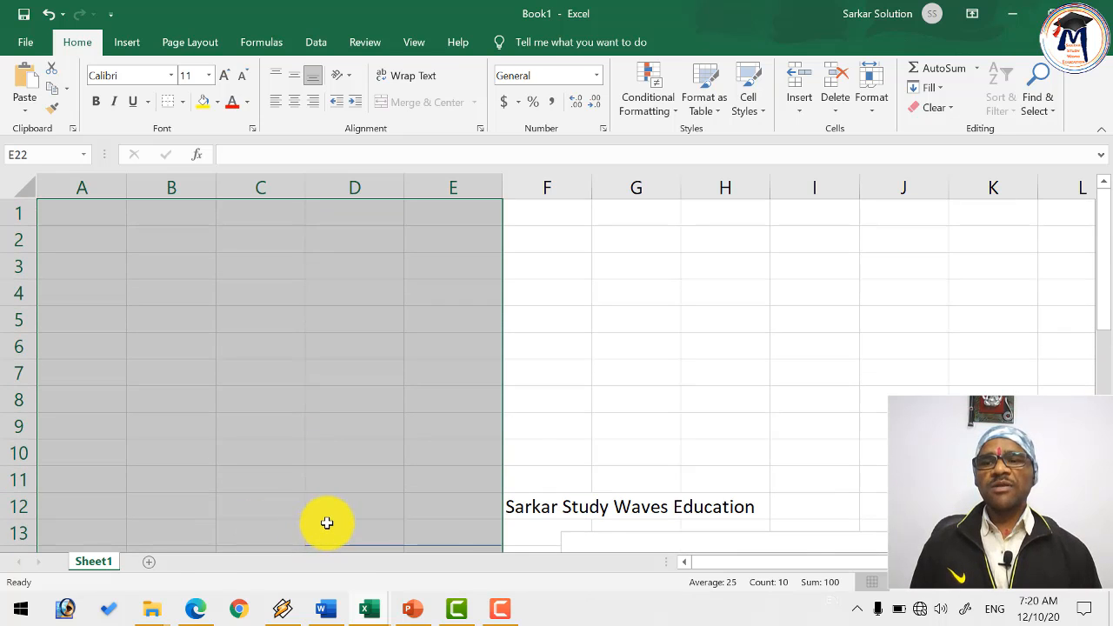
# - Switch to the Word list and reread the Shift-PgDn / Shift-PgUp entry
pyautogui.hotkey('alt', 'Tab')
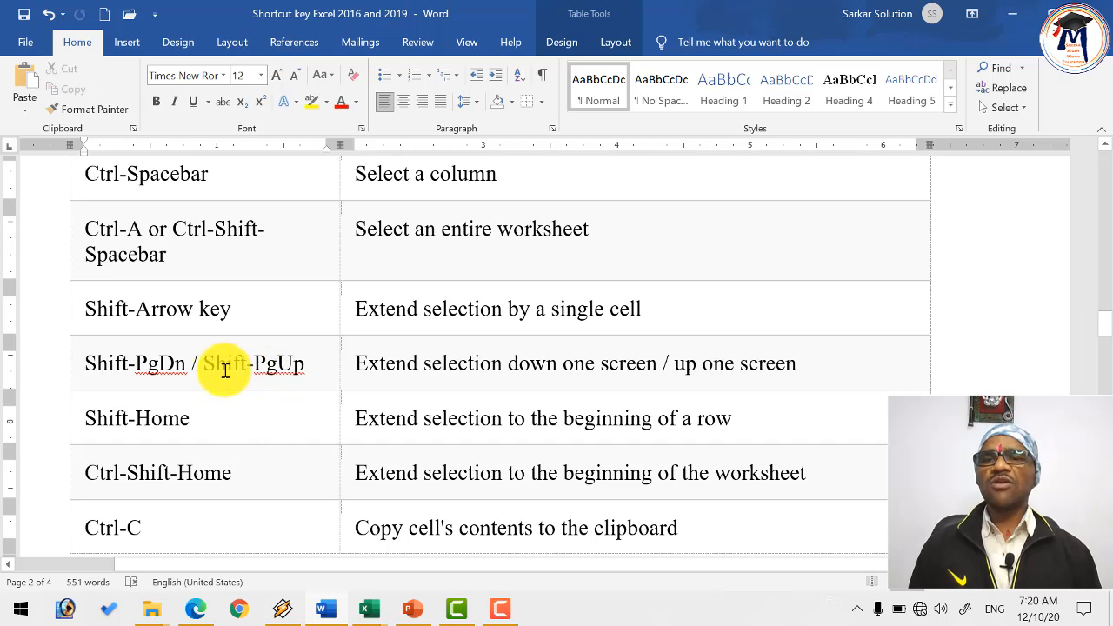
pyautogui.click(135, 373)
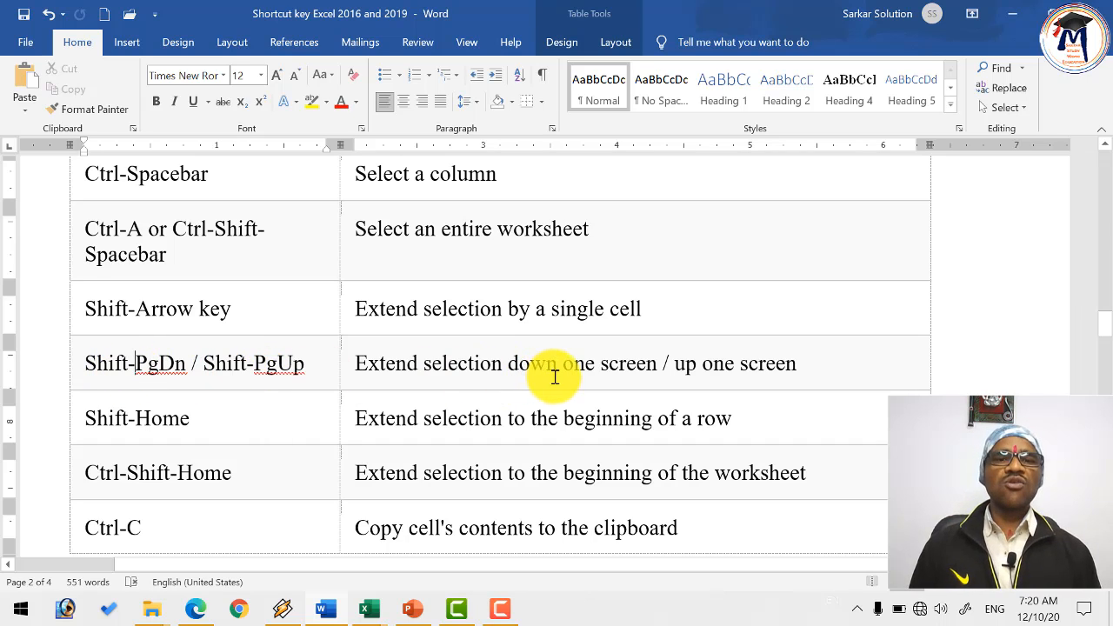
# - Check the Shift-Home entry in the Word list, switch to Book1 in Excel and extend the selection from F22 to the beginning of the row
pyautogui.scroll(-2, 277, 393)
pyautogui.scroll(-1, 277, 392)
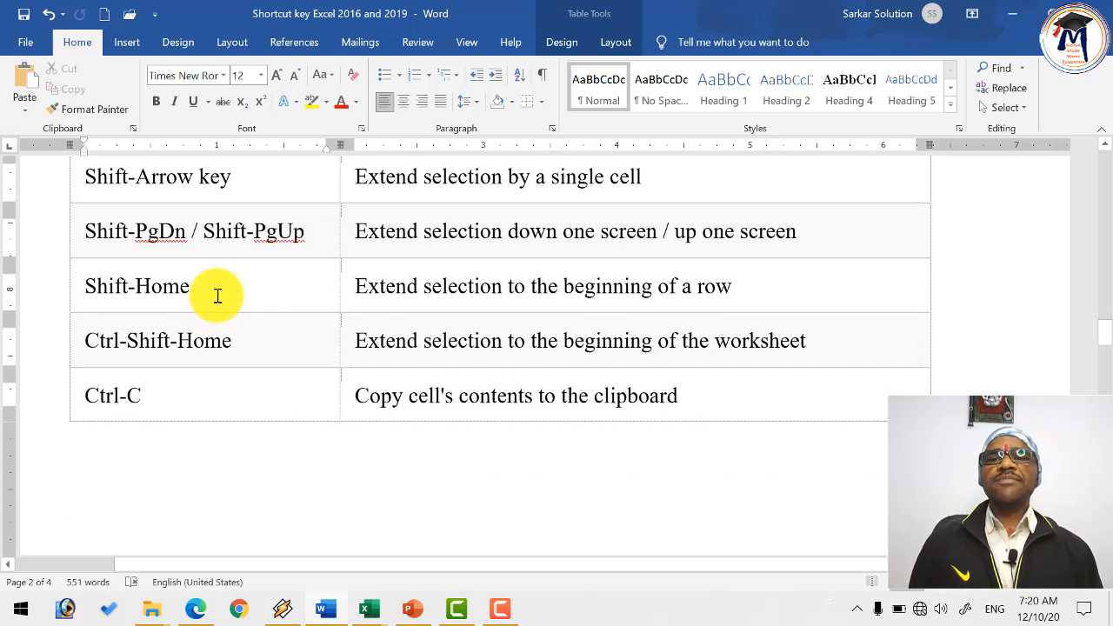
pyautogui.hotkey('alt', 'Tab')
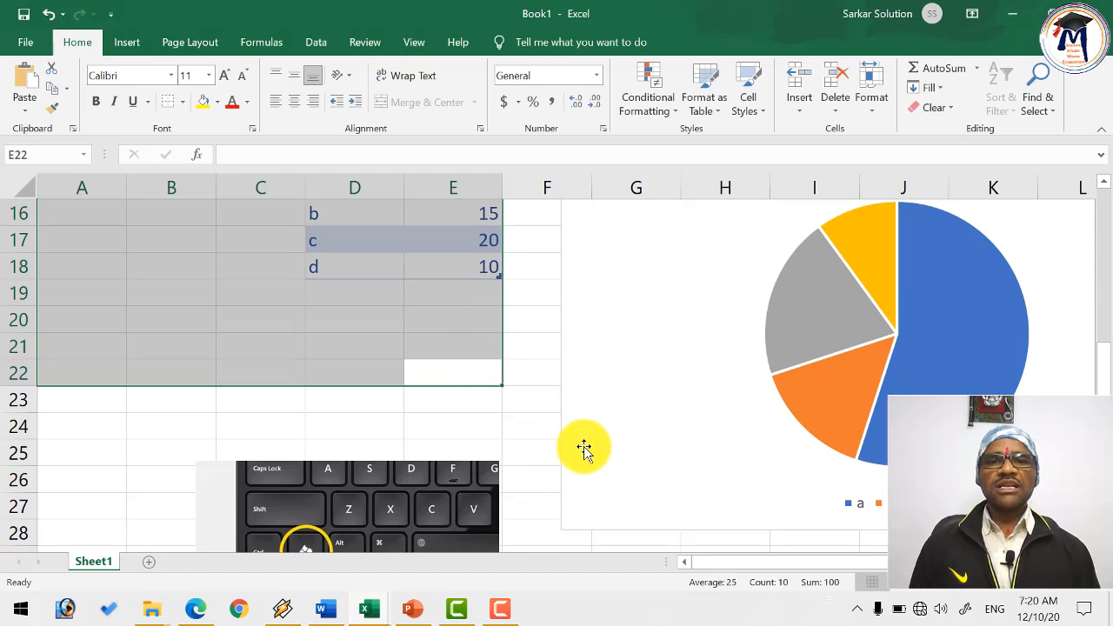
pyautogui.click(530, 376)
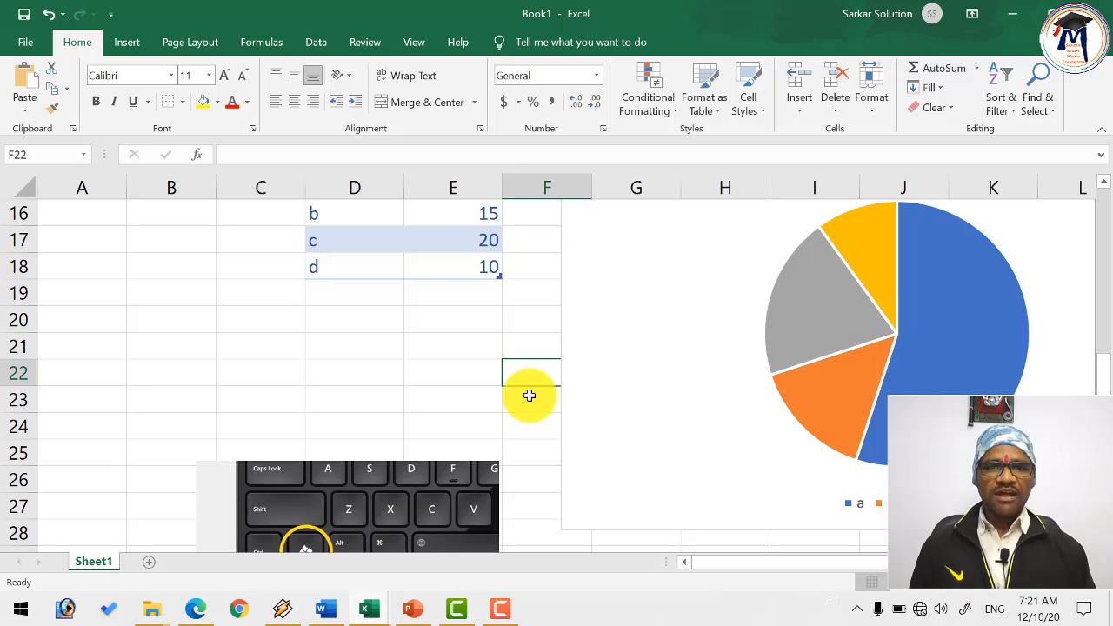
pyautogui.hotkey('ctrl', 'shift', 'Left')
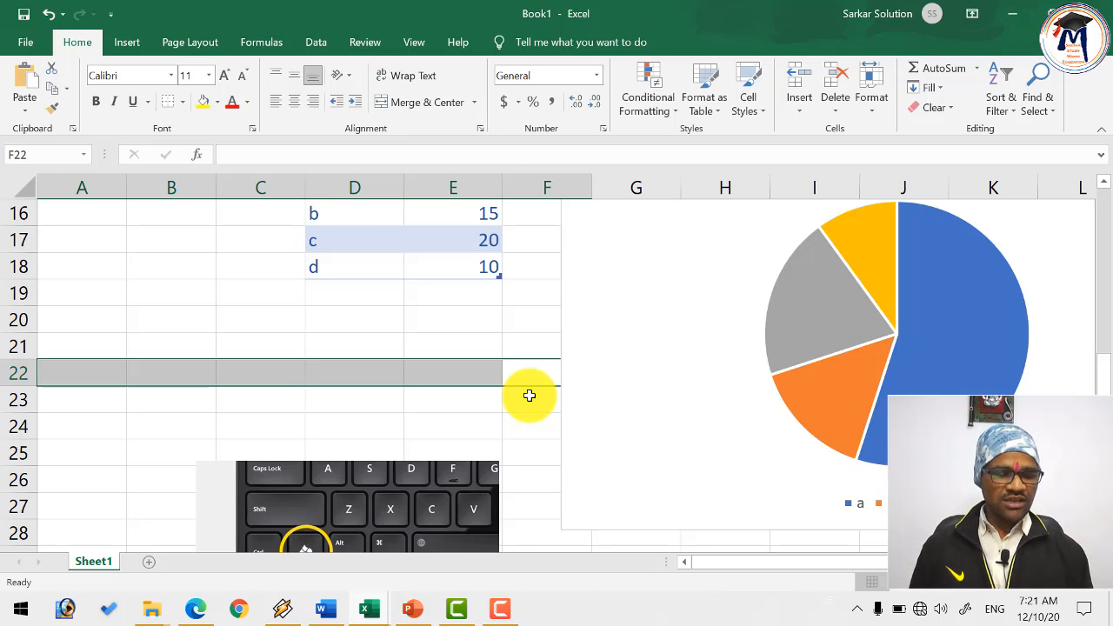
# - Recheck the Shift-Home entry in the Word list and extend the Book1 selection from F22 to the beginning of the worksheet
pyautogui.hotkey('alt', 'Tab')
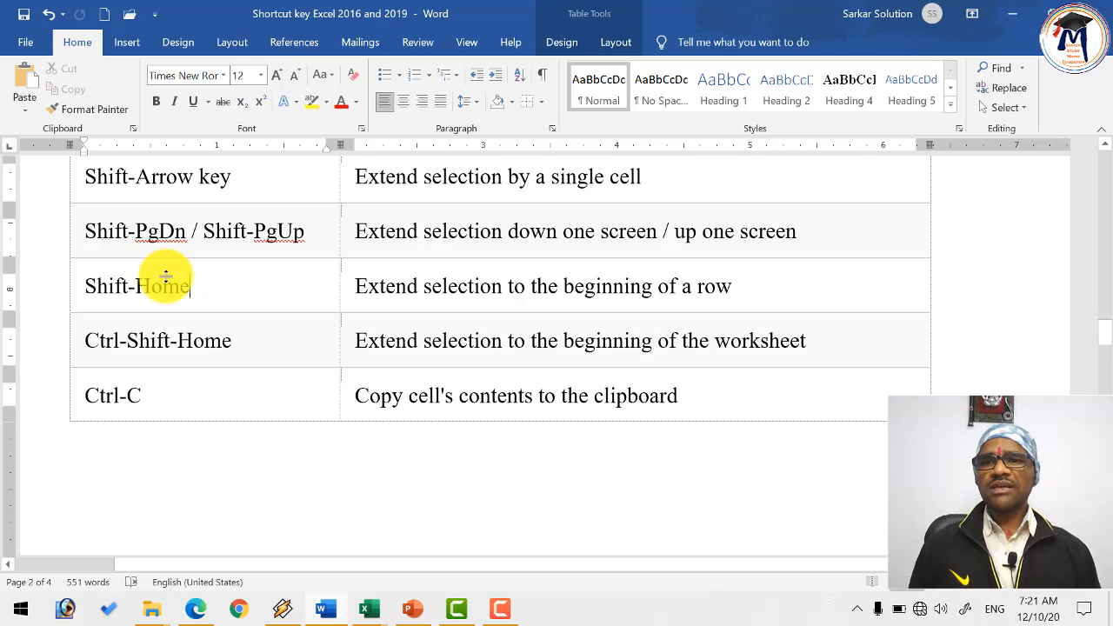
pyautogui.hotkey('alt', 'Tab')
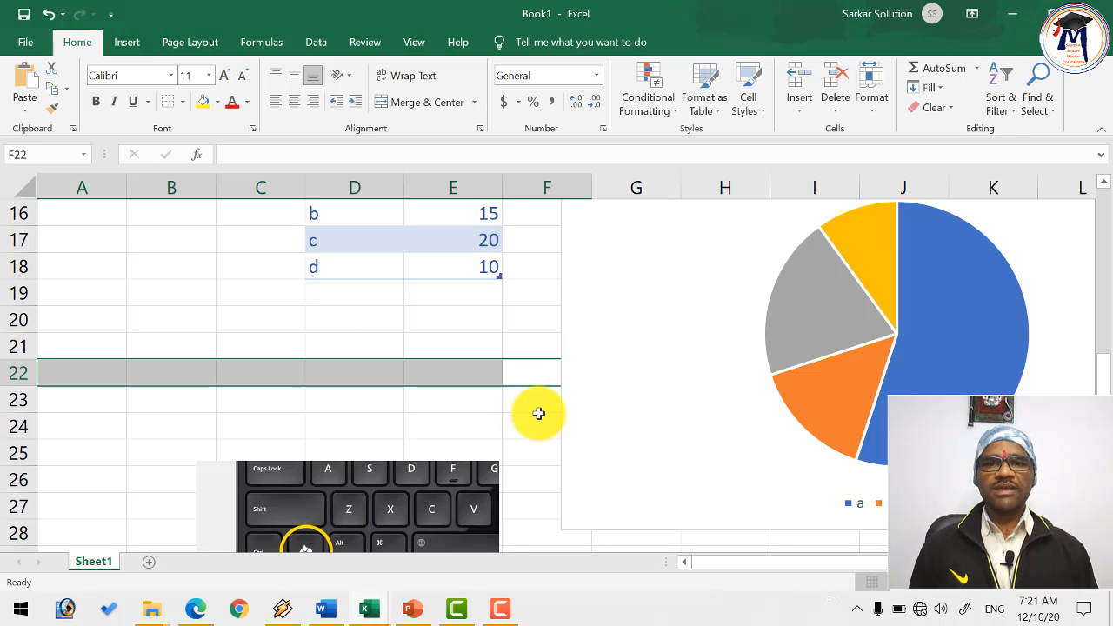
pyautogui.hotkey('ctrl', 'shift', 'Home')
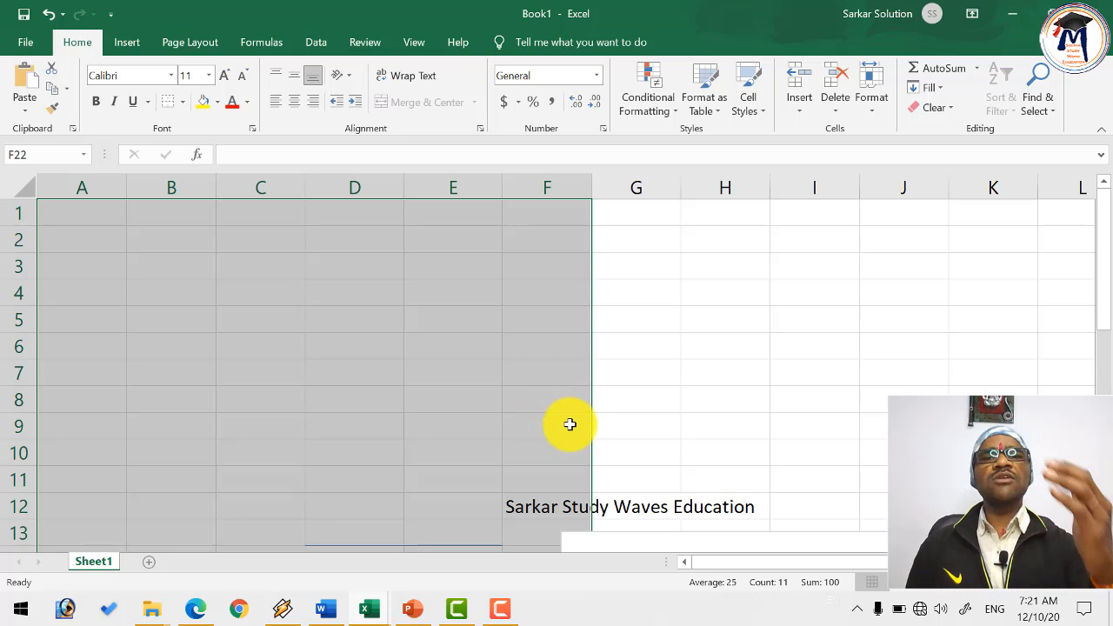
# - Check the Ctrl-C entry in the Word list and copy the table in D14:E18 of Book1 to the clipboard
pyautogui.hotkey('alt', 'Tab')
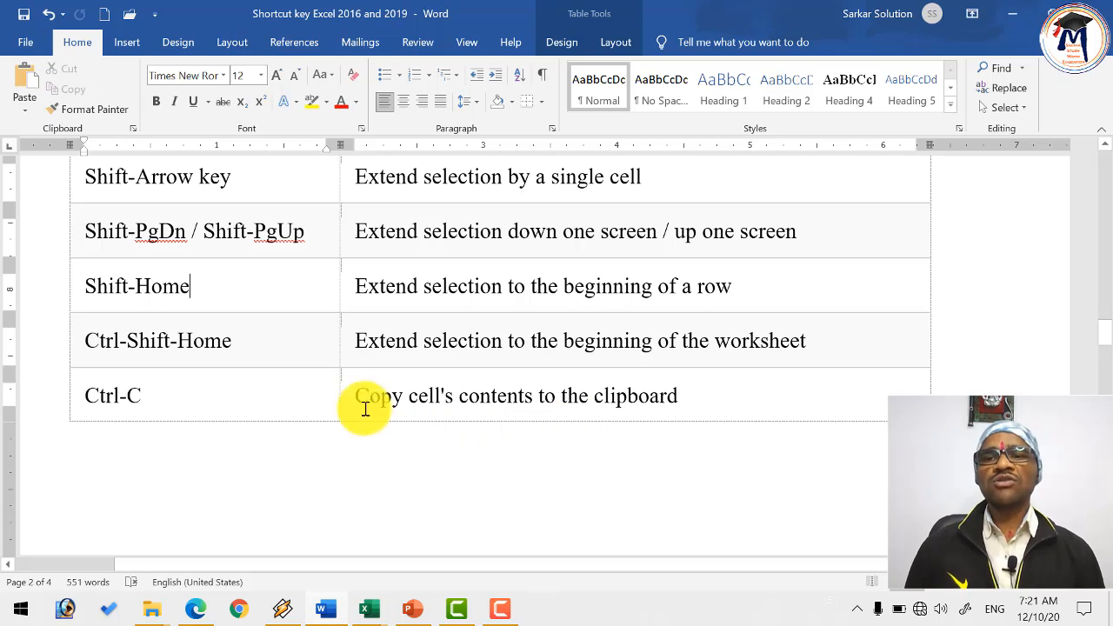
pyautogui.click(157, 397)
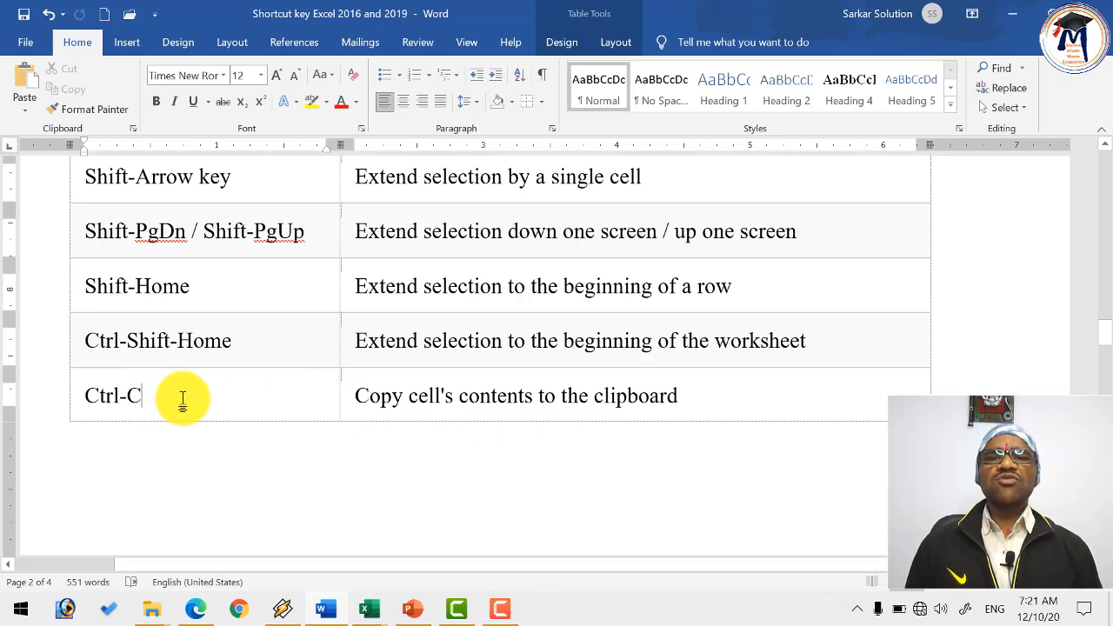
pyautogui.hotkey('alt', 'Tab')
pyautogui.scroll(-6, 383, 415)
pyautogui.scroll(3, 400, 421)
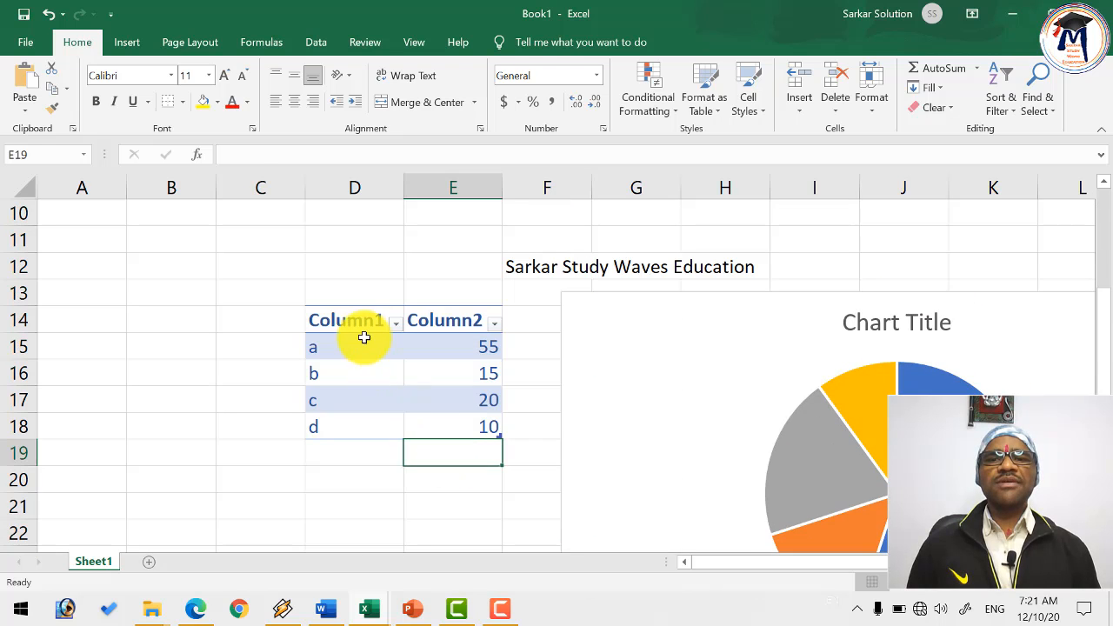
pyautogui.moveTo(363, 327); pyautogui.dragTo(459, 414)
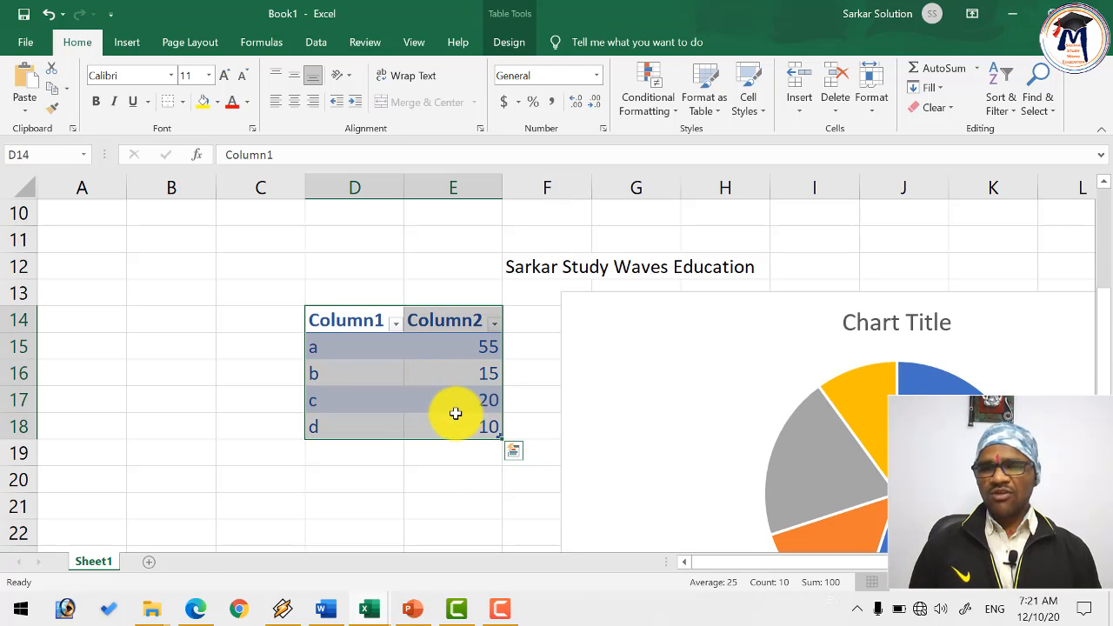
pyautogui.hotkey('ctrl', 'c')
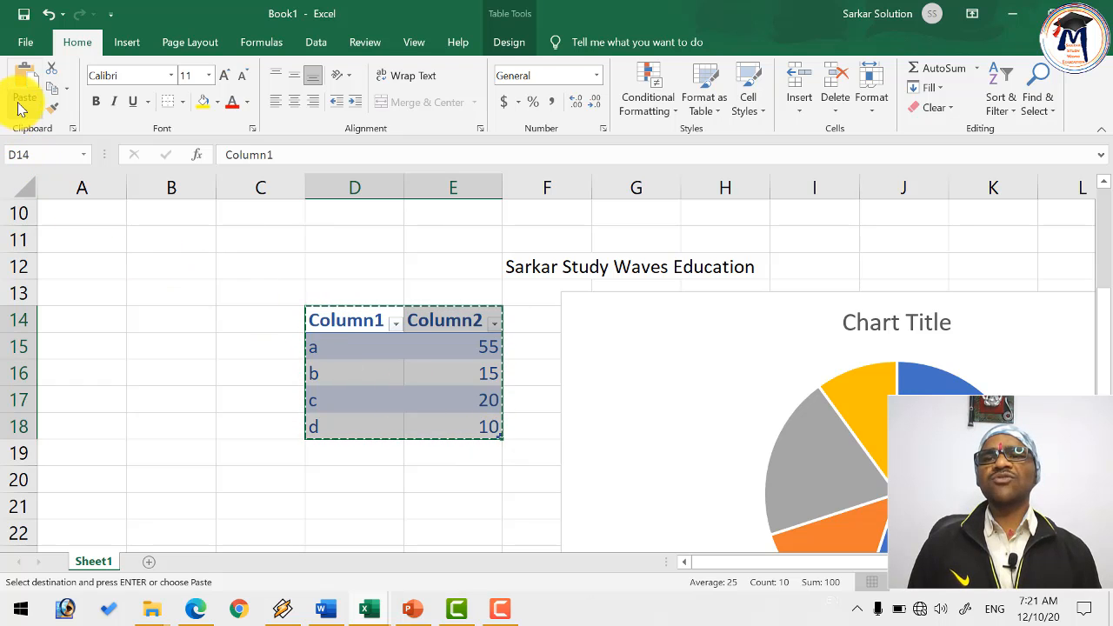
# - Paste the copied table at A14, undo that paste and paste the table there again
pyautogui.click(97, 316)
pyautogui.click(24, 103)
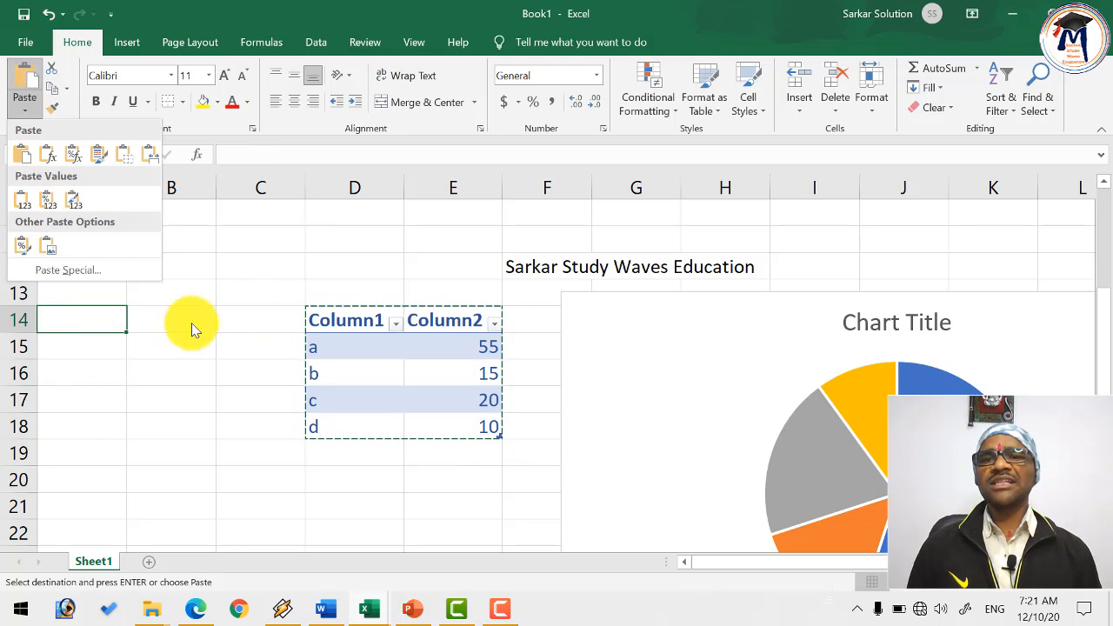
pyautogui.click(25, 84)
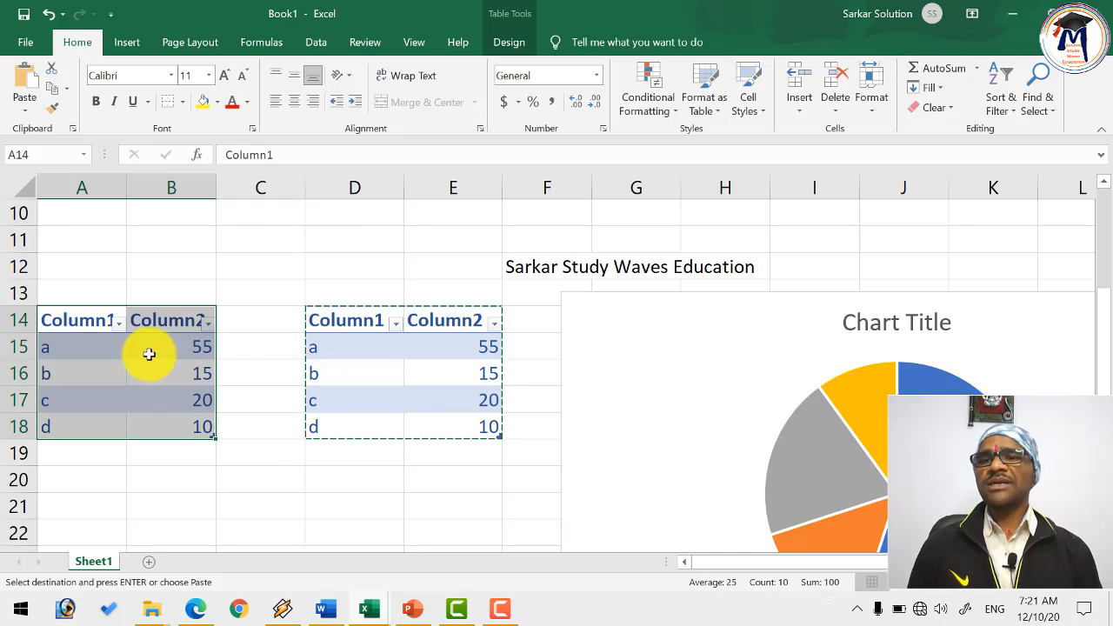
pyautogui.hotkey('ctrl', 'z')
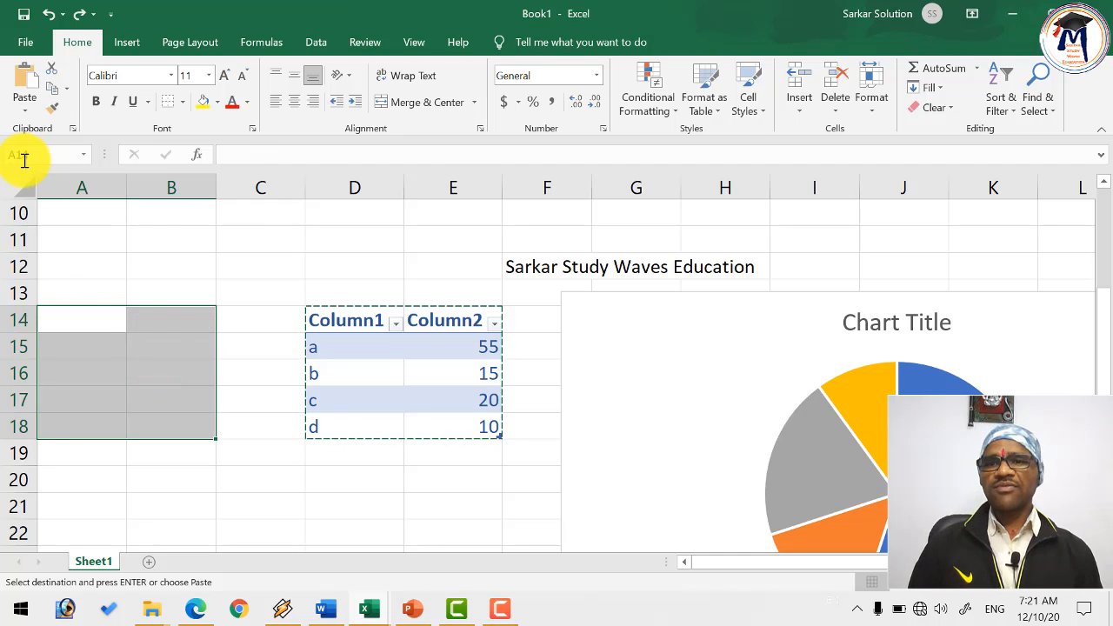
pyautogui.hotkey('ctrl', 'v')
# - Check the Ctrl-X entry in the Word list, return to Book1 and move the table in D14:E18 to B20 by cutting and pasting
pyautogui.hotkey('alt', 'Tab')
pyautogui.scroll(-5, 172, 346)
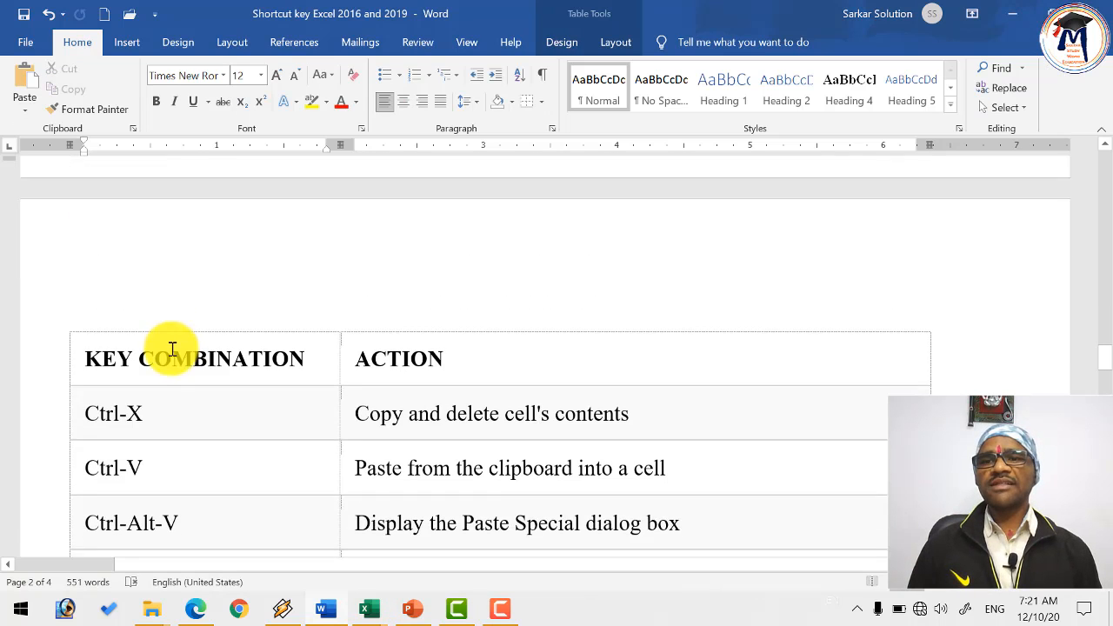
pyautogui.hotkey('alt', 'Tab')
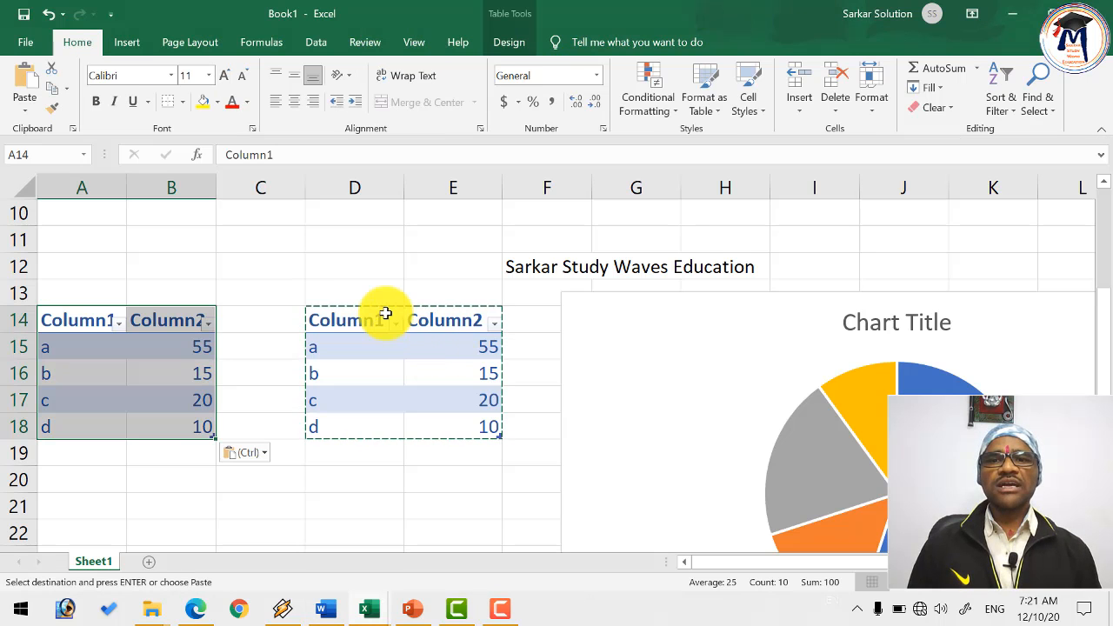
pyautogui.moveTo(336, 322); pyautogui.dragTo(465, 425)
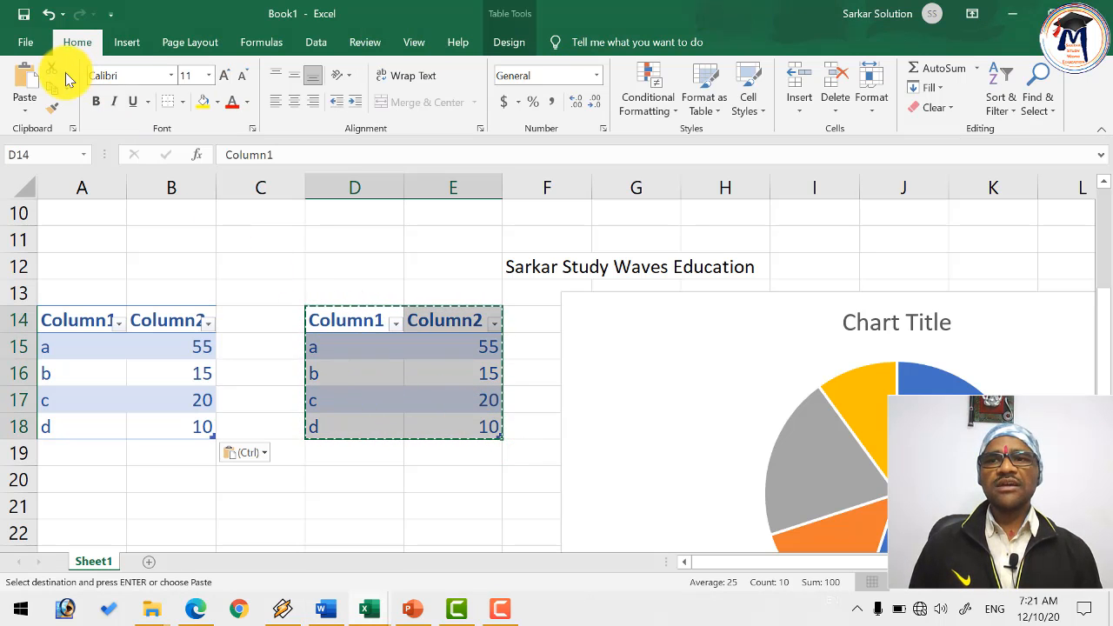
pyautogui.scroll(-3, 285, 281)
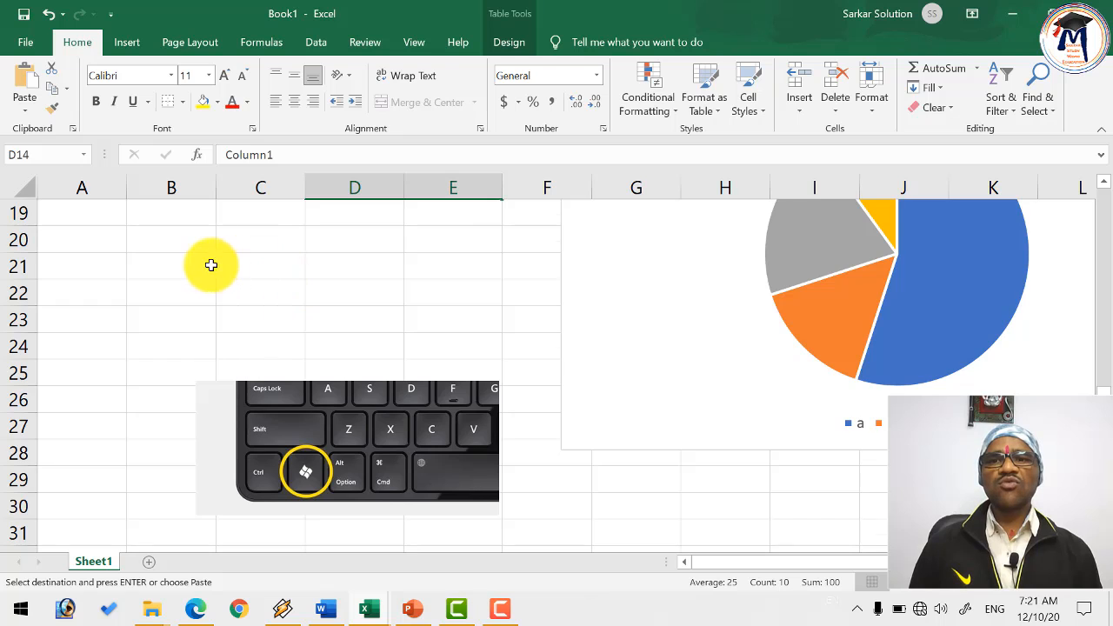
pyautogui.scroll(1, 200, 287)
pyautogui.click(167, 313)
pyautogui.hotkey('ctrl', 'v')
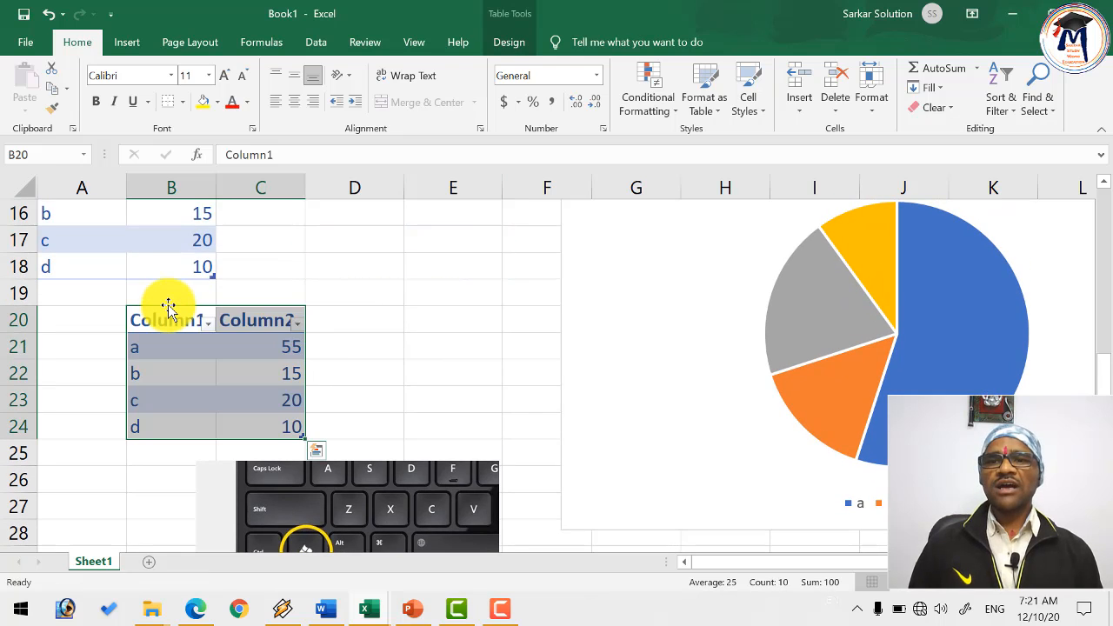
pyautogui.scroll(2, 280, 345)
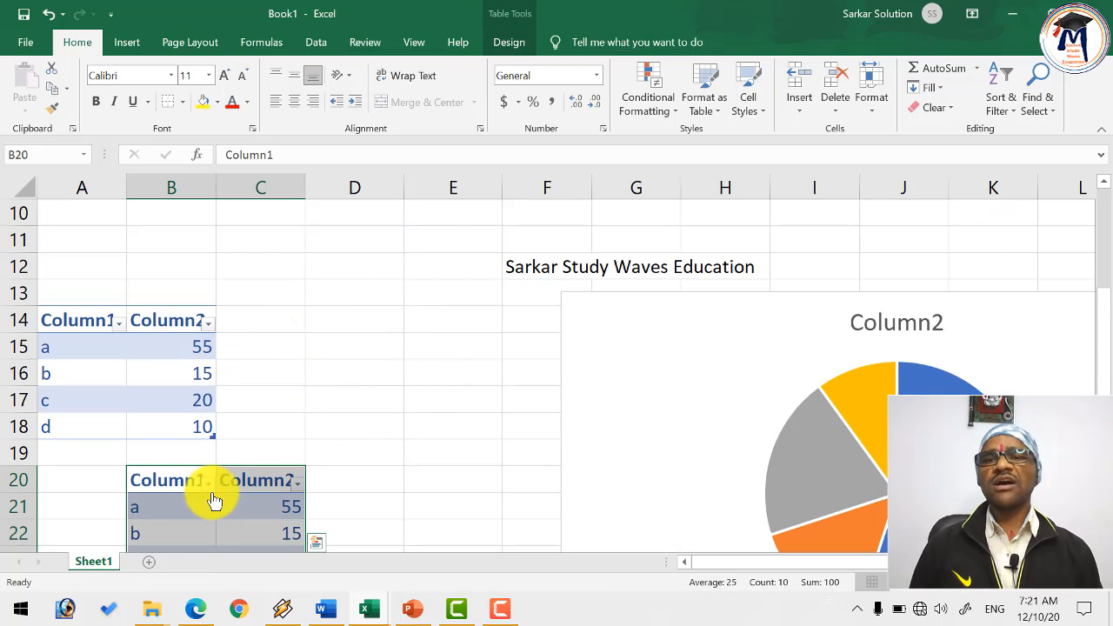
# - Switch to the Word list and read the Ctrl-X, Ctrl-V and Ctrl-Alt-V entries
pyautogui.hotkey('alt', 'Tab')
pyautogui.scroll(4, 161, 396)
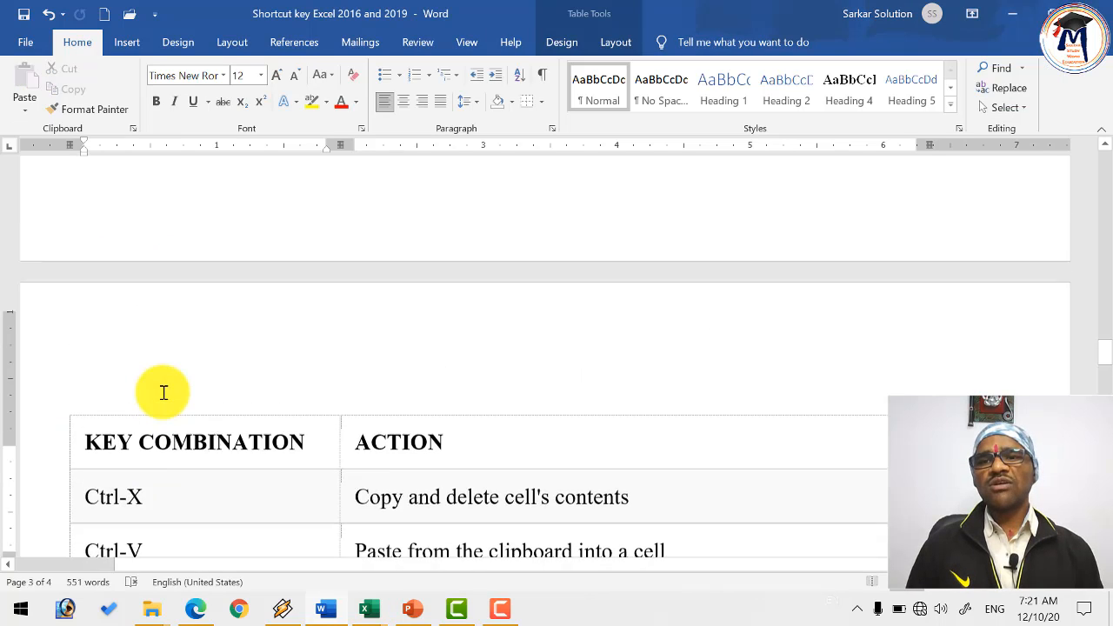
pyautogui.scroll(-8, 161, 215)
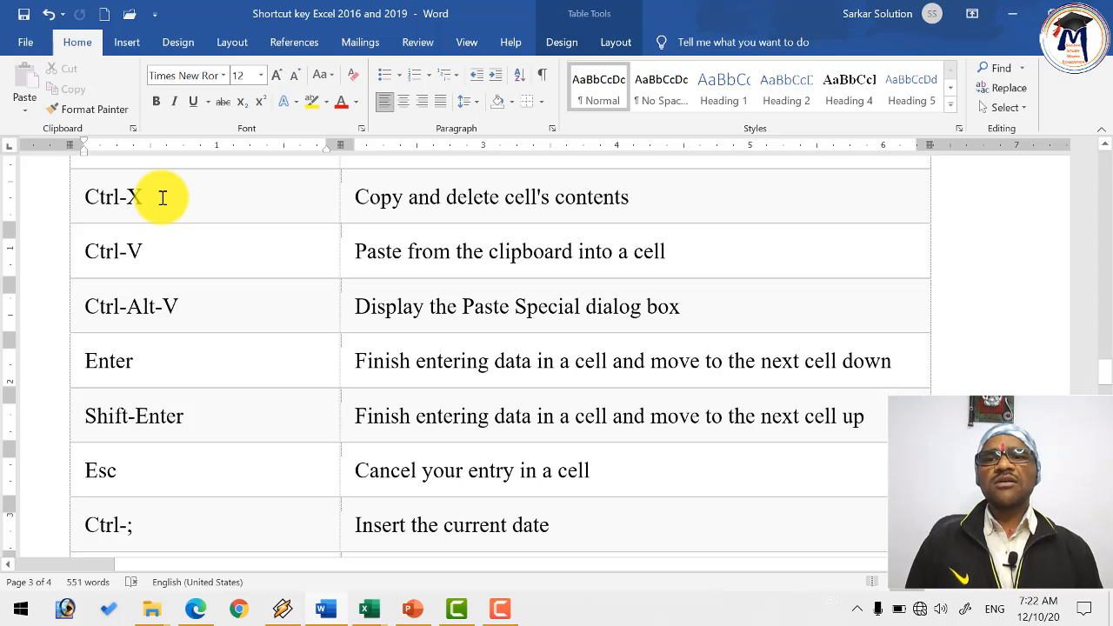
pyautogui.click(158, 245)
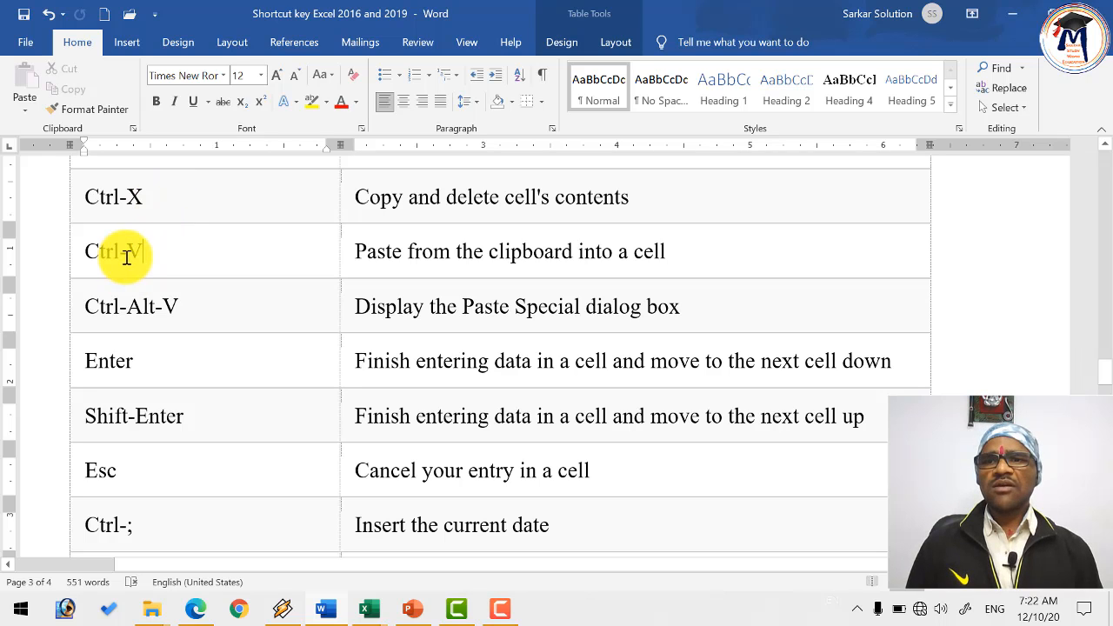
pyautogui.moveTo(152, 192); pyautogui.dragTo(87, 189)
pyautogui.click(149, 193)
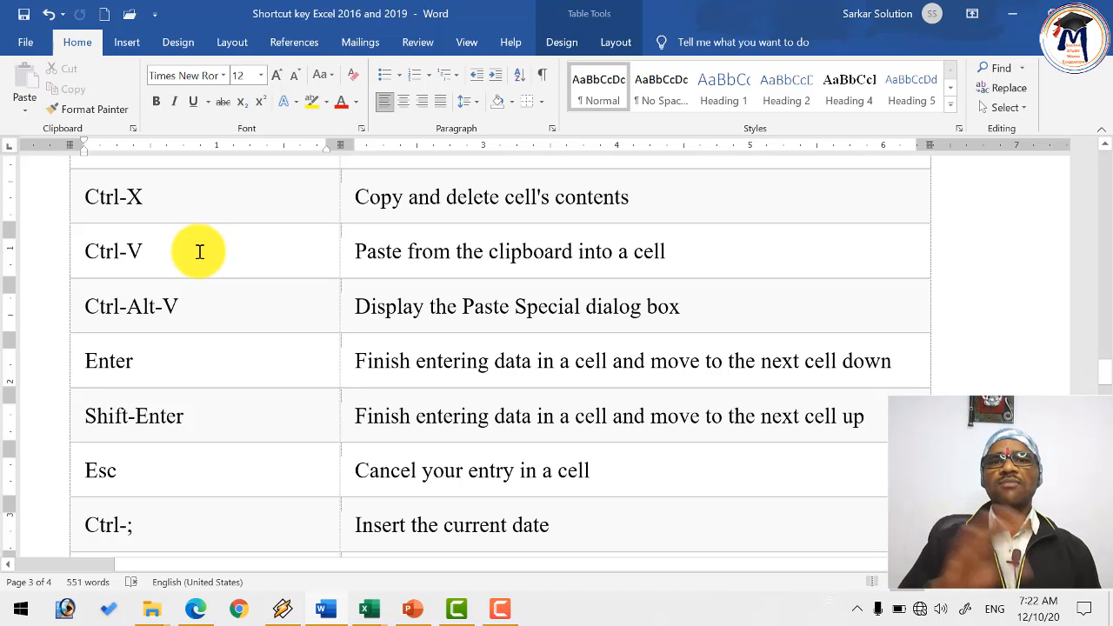
pyautogui.click(160, 252)
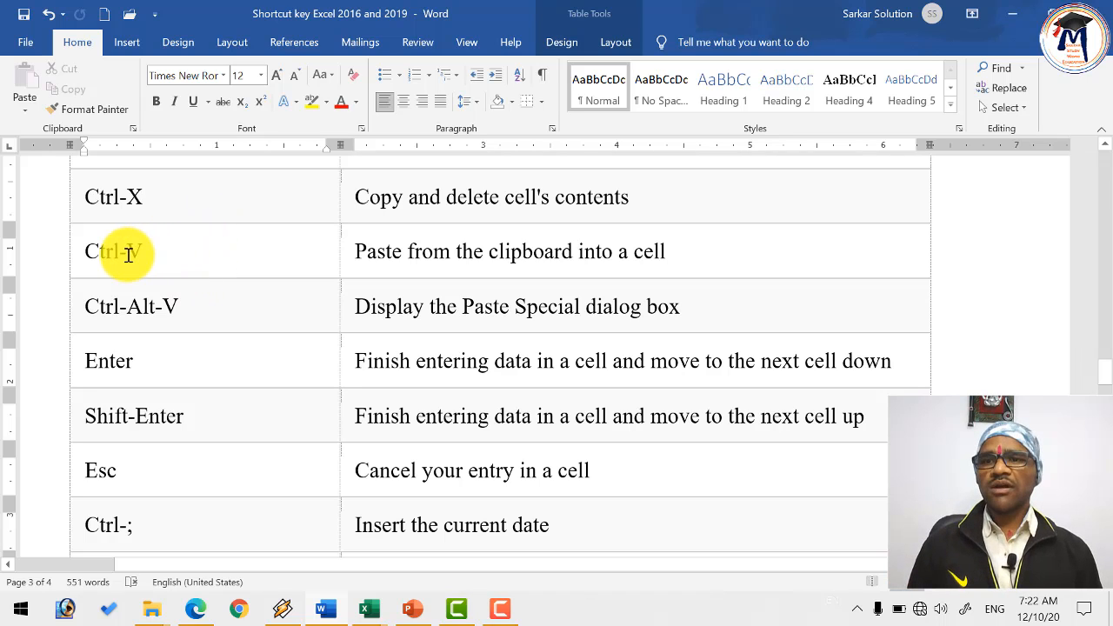
pyautogui.click(201, 303)
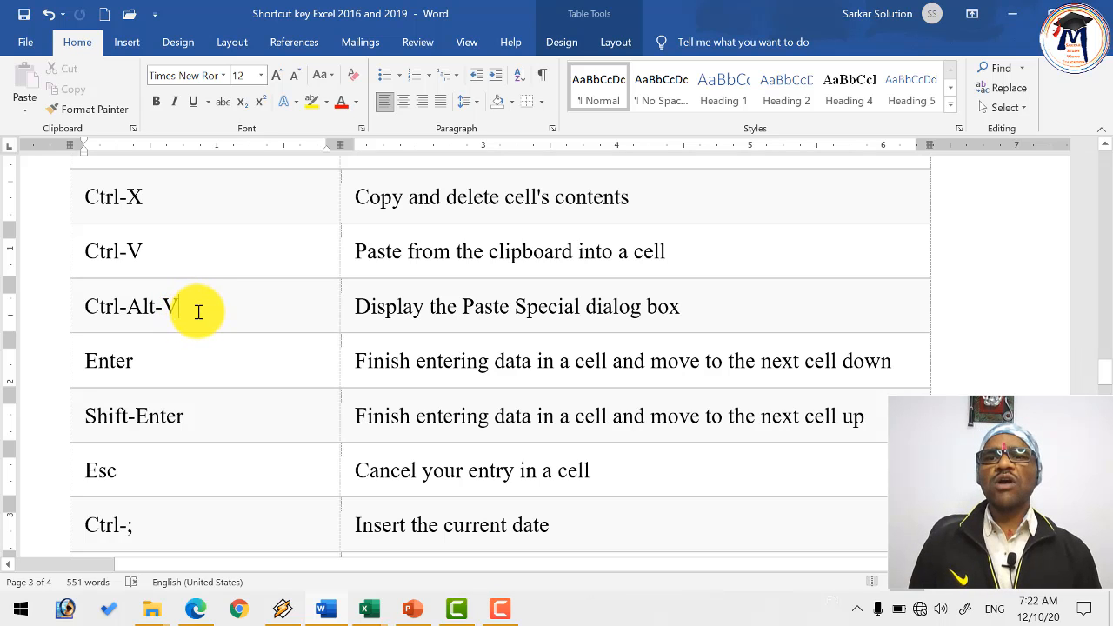
# - Switch to Book1 in Excel and copy the data cells A15:B18 to the clipboard
pyautogui.hotkey('alt', 'Tab')
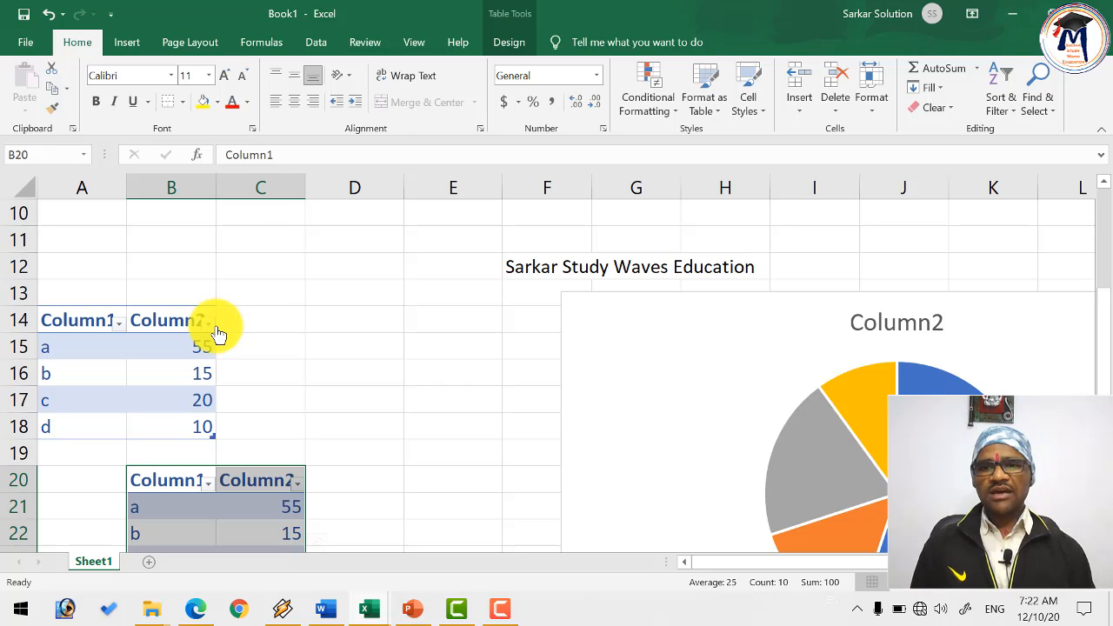
pyautogui.moveTo(52, 347); pyautogui.dragTo(191, 402)
pyautogui.hotkey('ctrl', 'c')
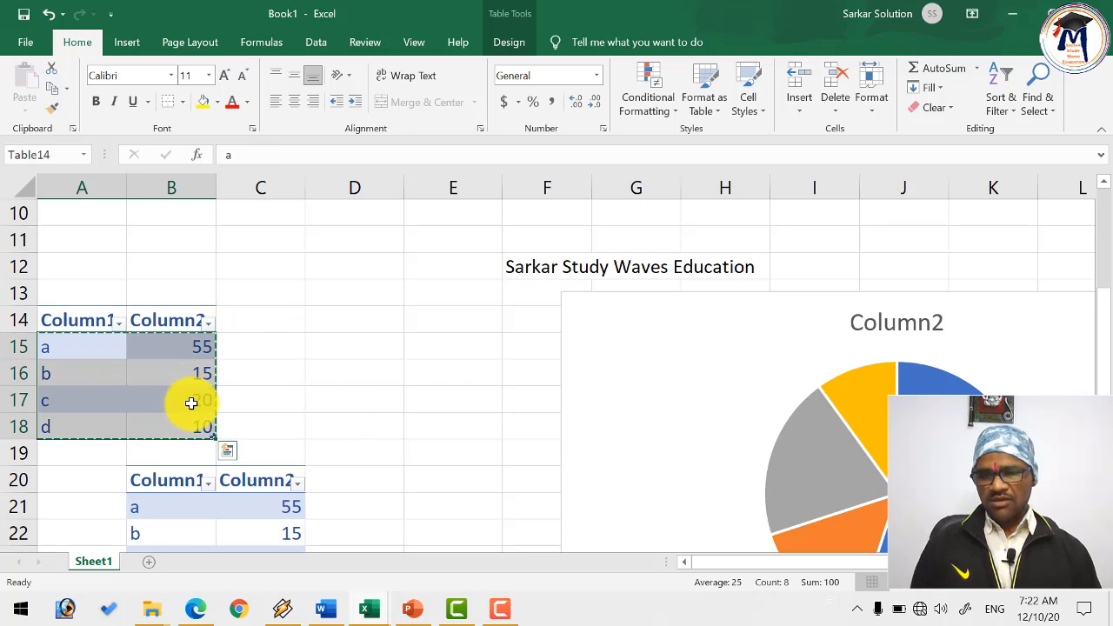
# - Display the Paste Special dialog for cell D15, review its options and close it without pasting
pyautogui.click(321, 338)
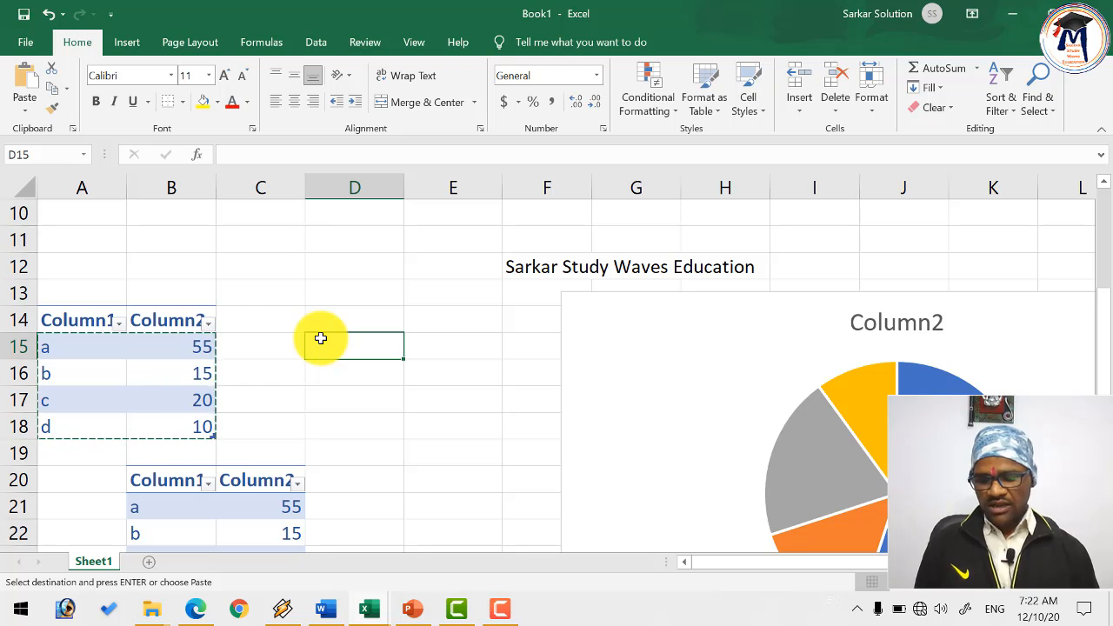
pyautogui.hotkey('ctrl', 'alt', 'v')
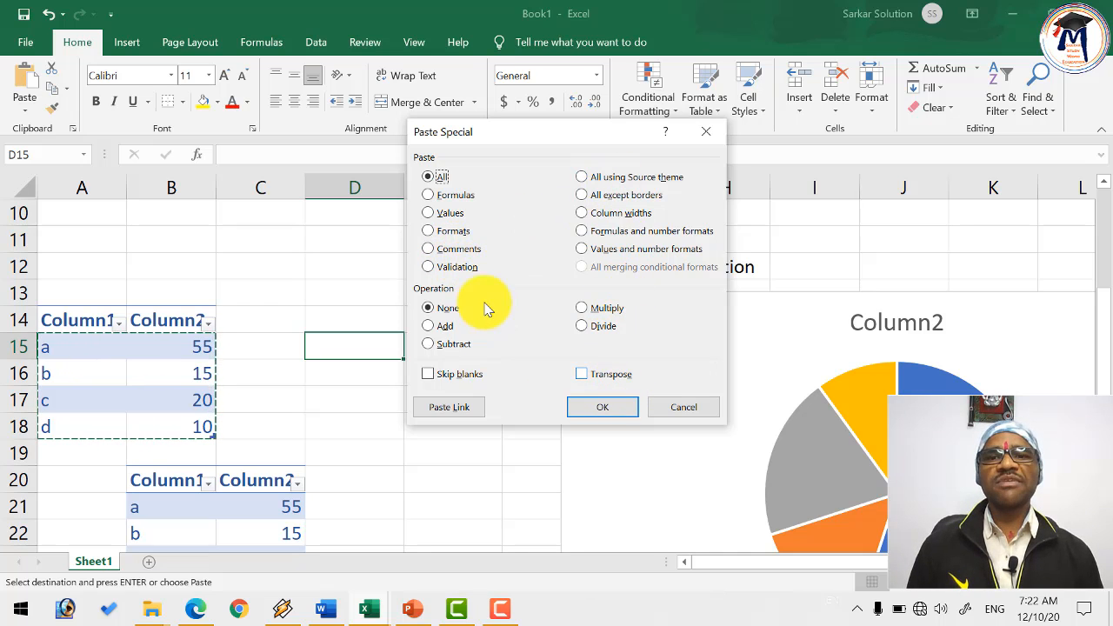
pyautogui.click(665, 407)
pyautogui.click(361, 317)
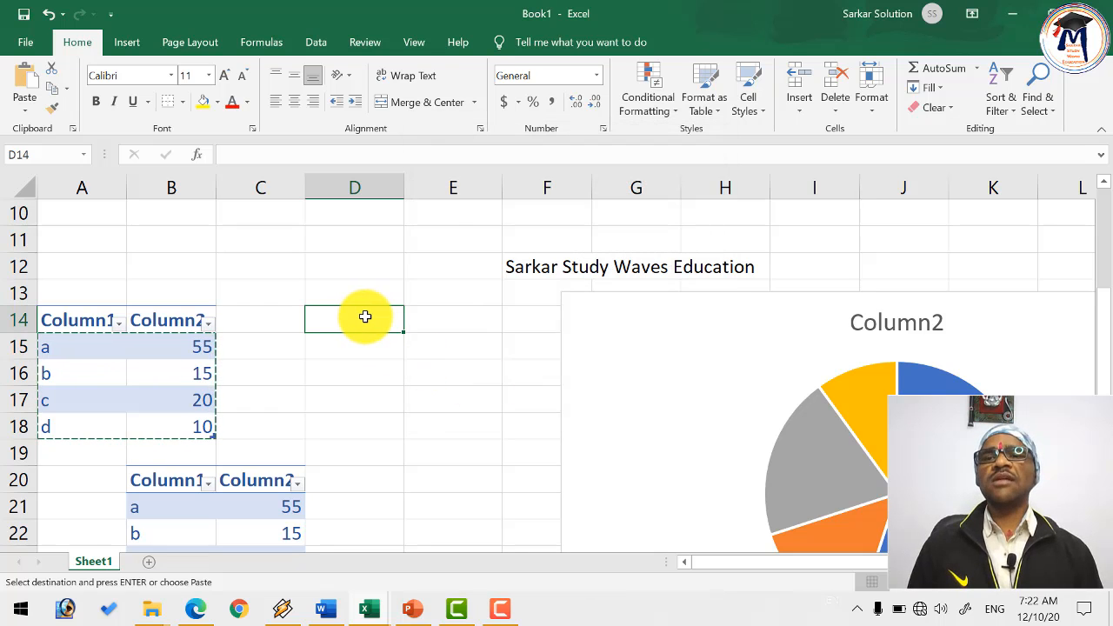
# - Check the Enter entry in the Word list, return to Book1 and enter "Chhindwara" in cell D16
pyautogui.press('alt')
pyautogui.hotkey('alt', 'Tab')
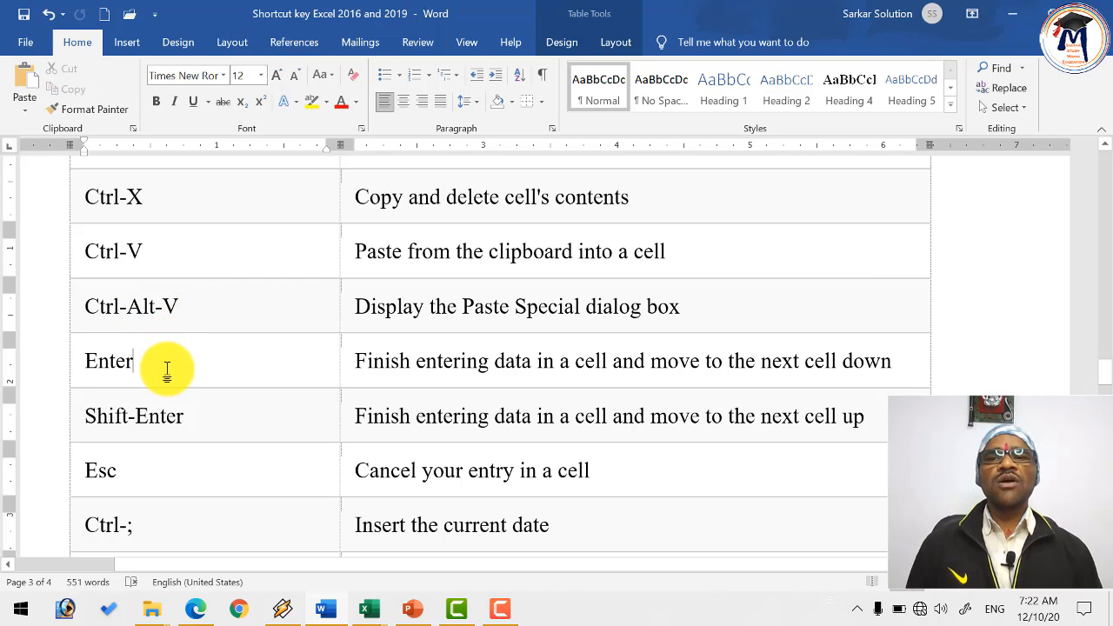
pyautogui.hotkey('alt', 'Tab')
pyautogui.click(333, 363)
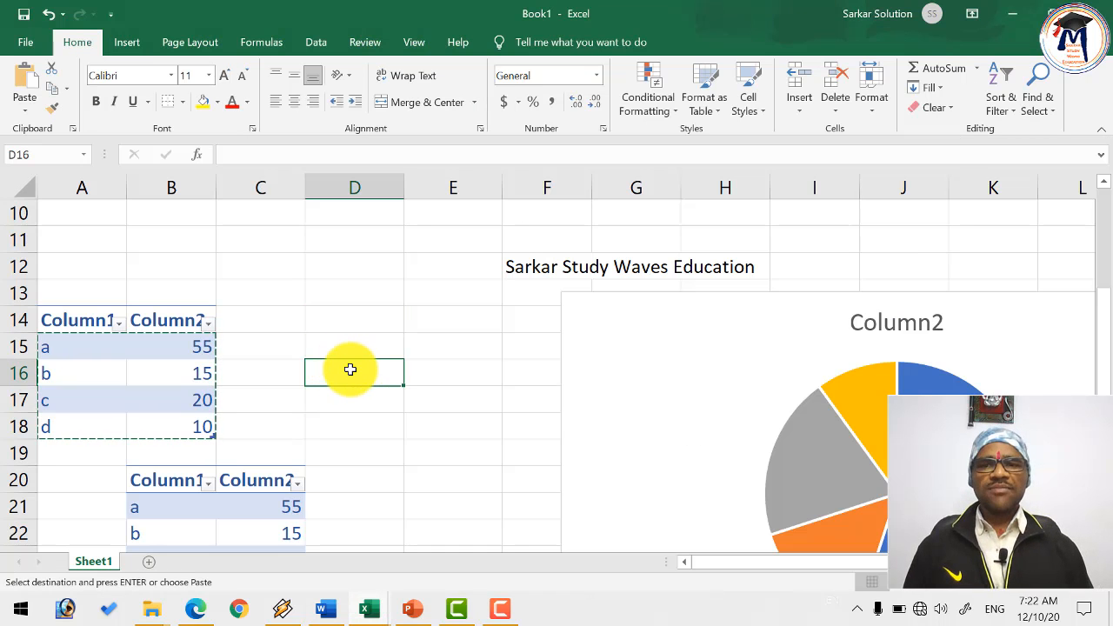
pyautogui.doubleClick(354, 372)
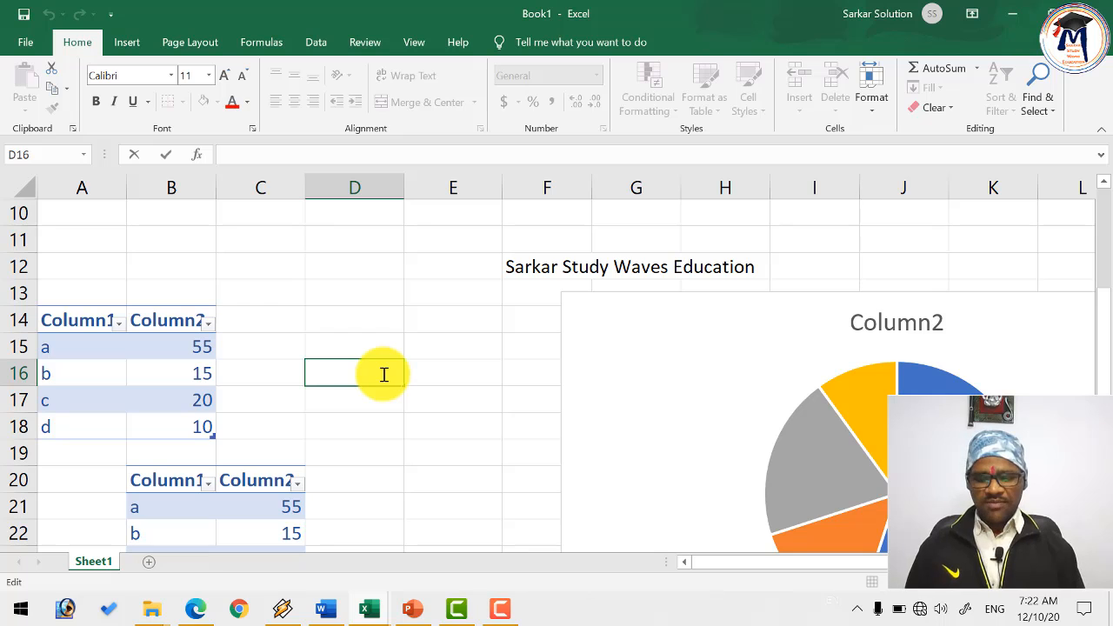
pyautogui.write('Chhindwara')
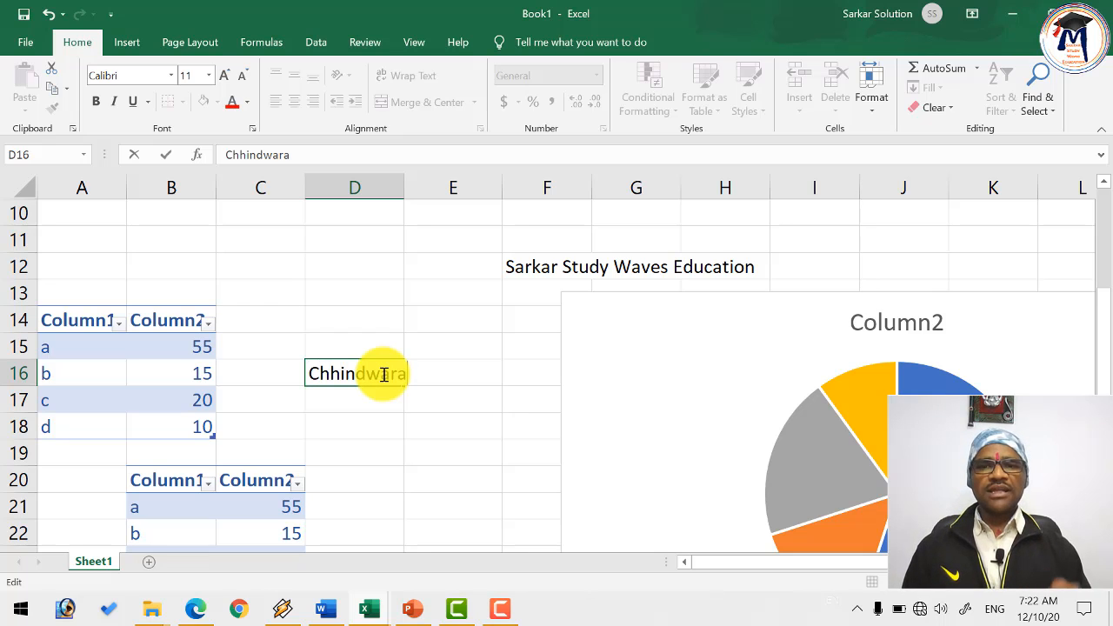
pyautogui.press('Return')
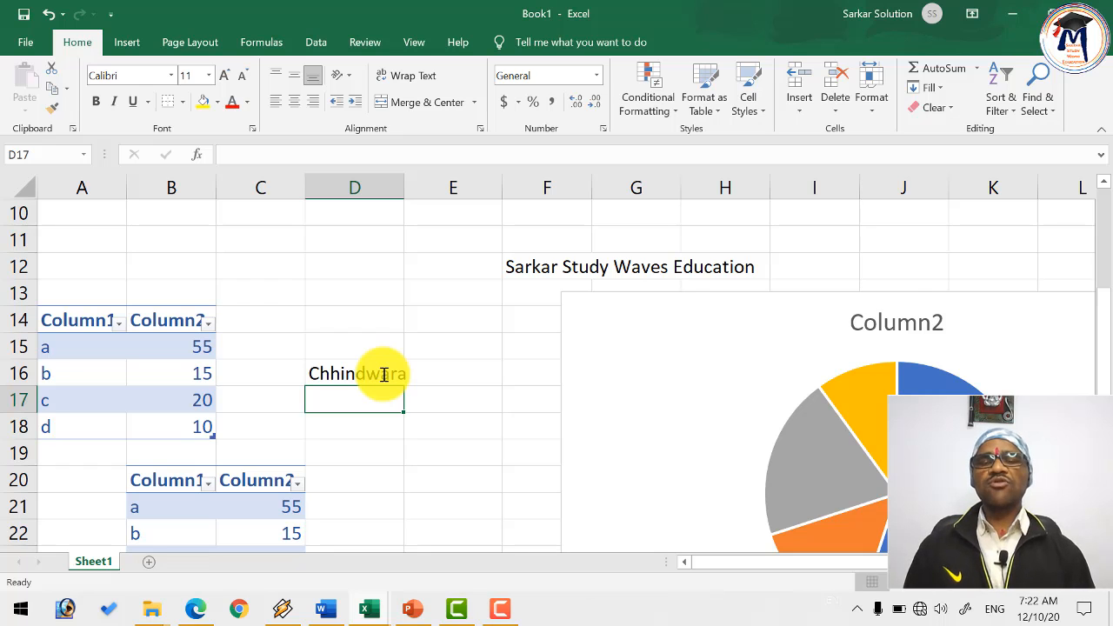
# - Demonstrate moving the active cell from D16 down to D17 and from D16 up to D15
pyautogui.click(384, 374)
pyautogui.click(379, 399)
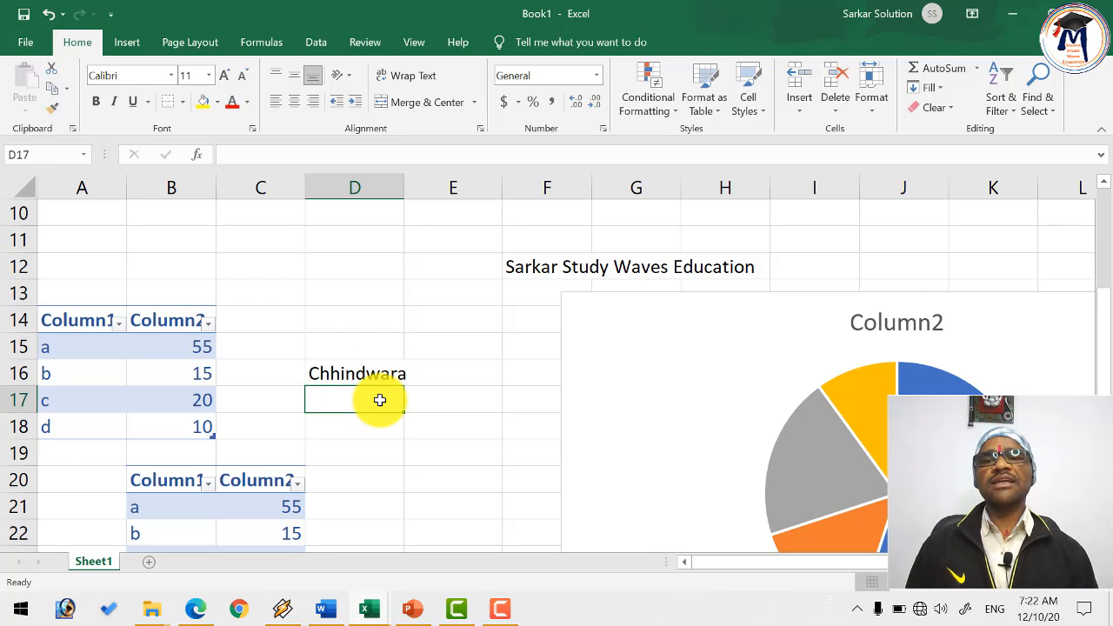
pyautogui.click(358, 373)
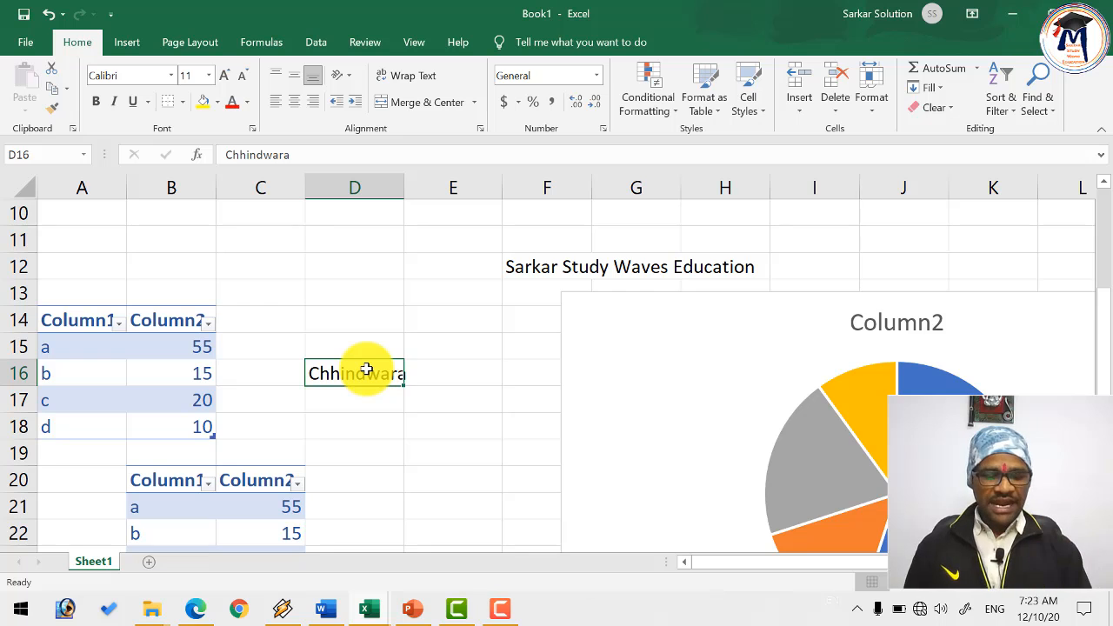
pyautogui.press('Return')
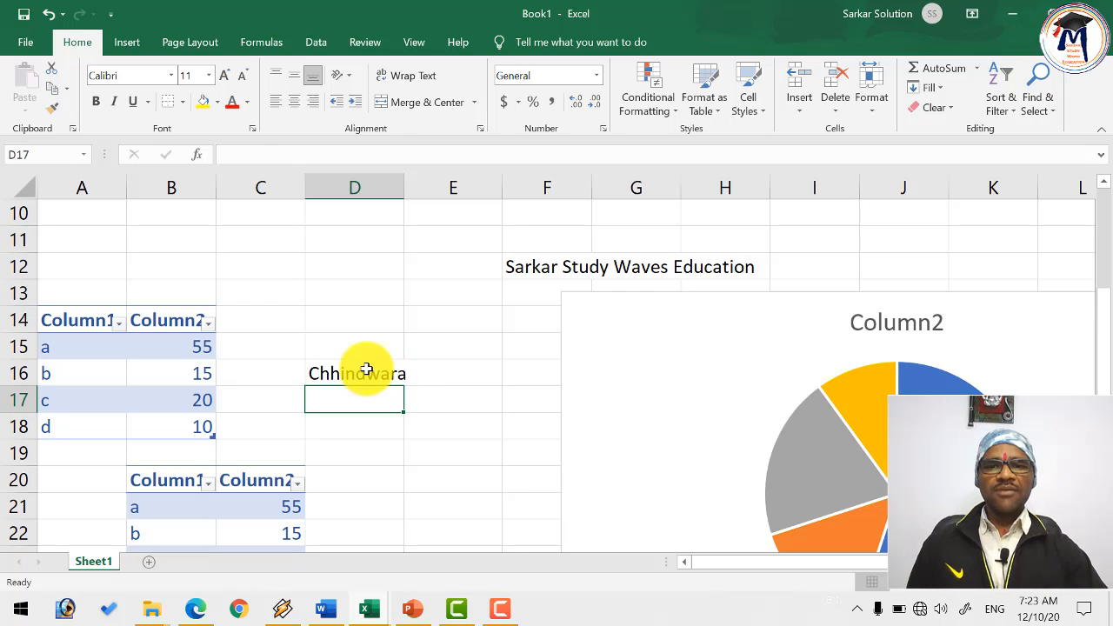
pyautogui.click(366, 369)
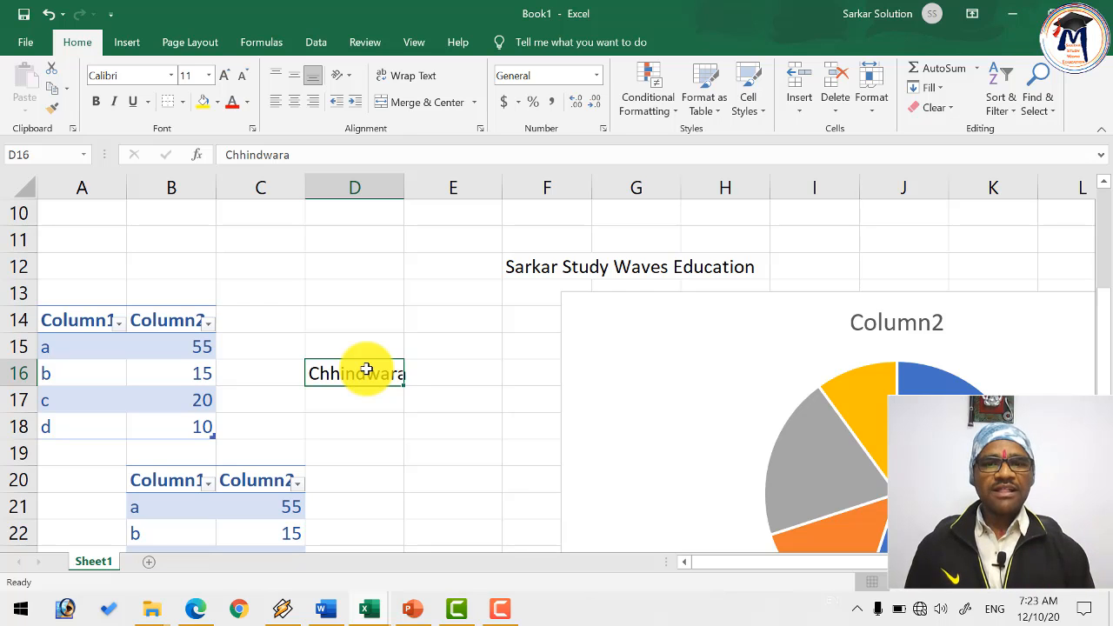
pyautogui.press('Up')
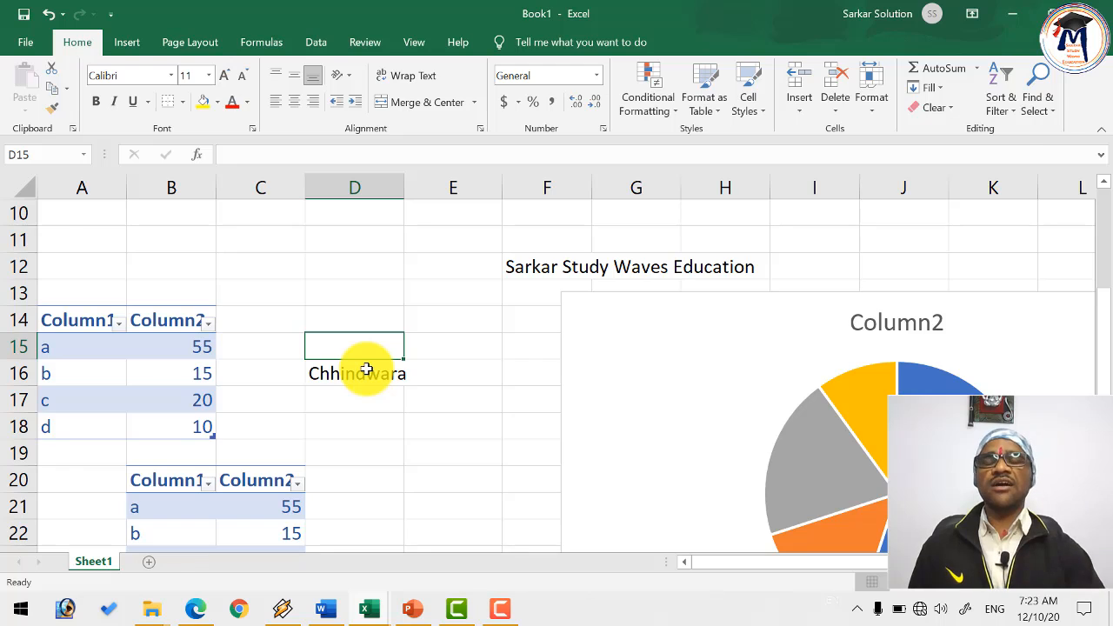
# - Switch to the Word list and read the Enter, Shift-Enter and Esc entries
pyautogui.hotkey('alt', 'Tab')
pyautogui.doubleClick(116, 360)
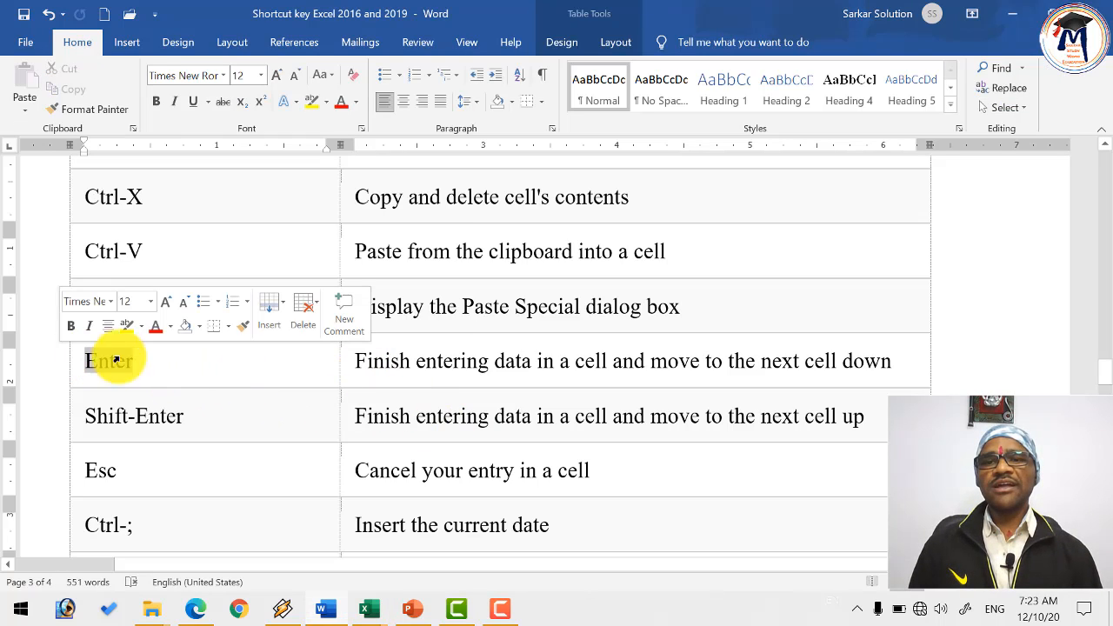
pyautogui.click(266, 380)
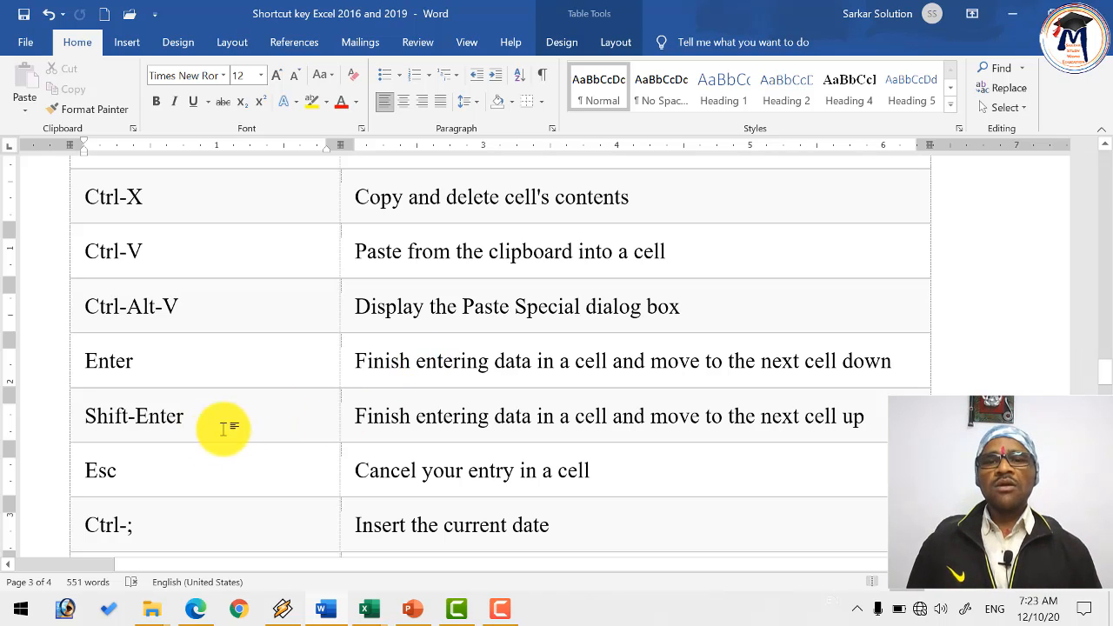
pyautogui.click(214, 467)
pyautogui.scroll(-4, 214, 466)
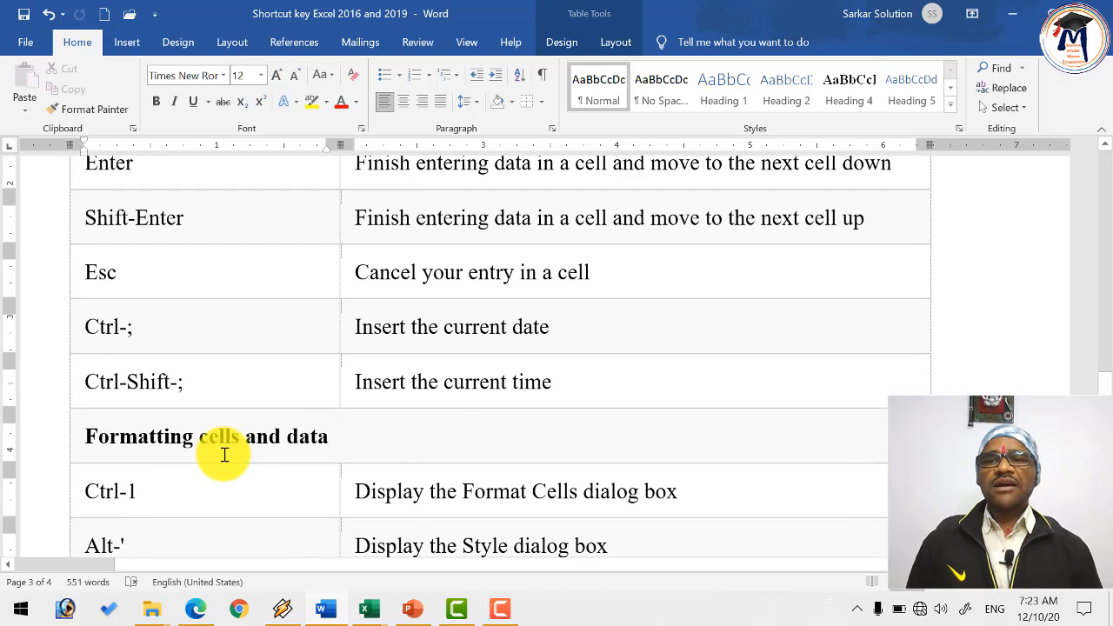
# - Return to Book1, begin the entry "chw" in cell E16 and cancel it
pyautogui.hotkey('alt', 'Tab')
pyautogui.click(373, 391)
pyautogui.click(373, 381)
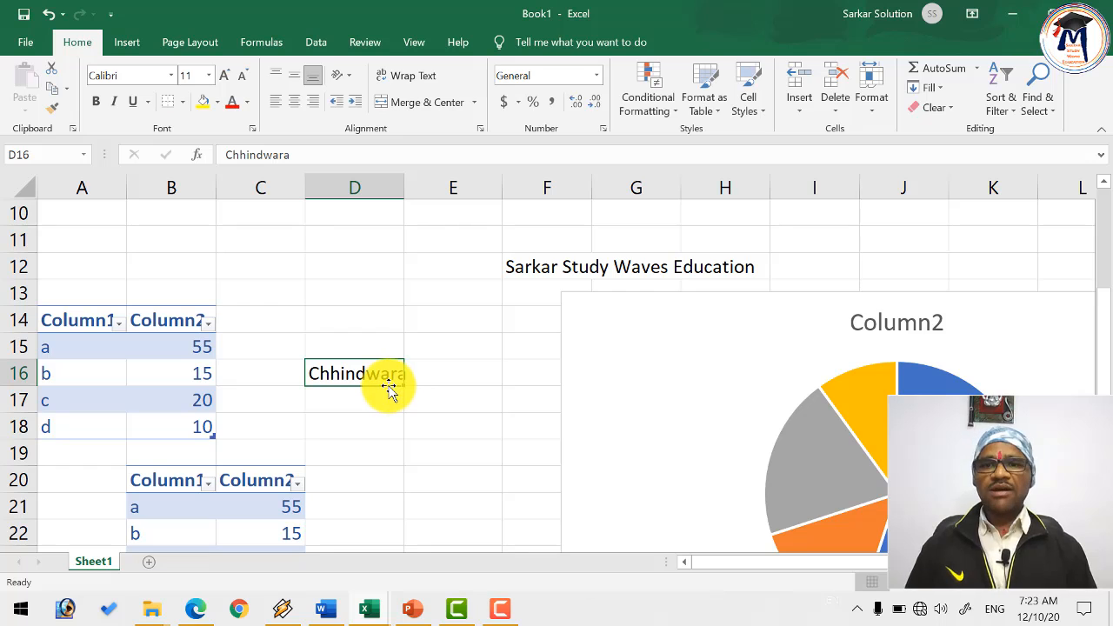
pyautogui.click(445, 375)
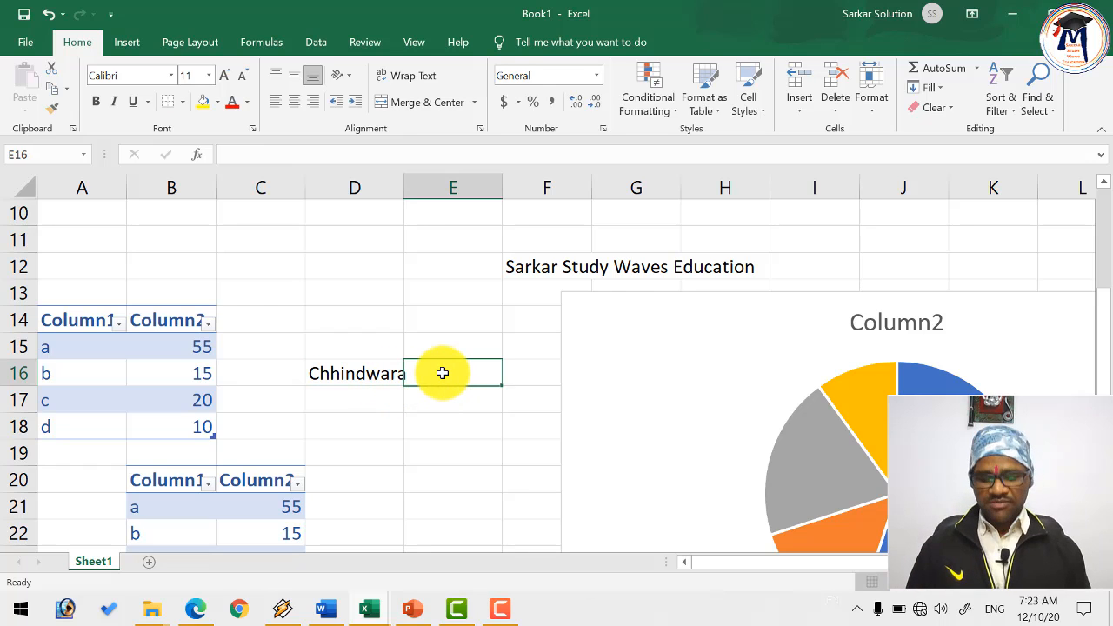
pyautogui.write('hw')
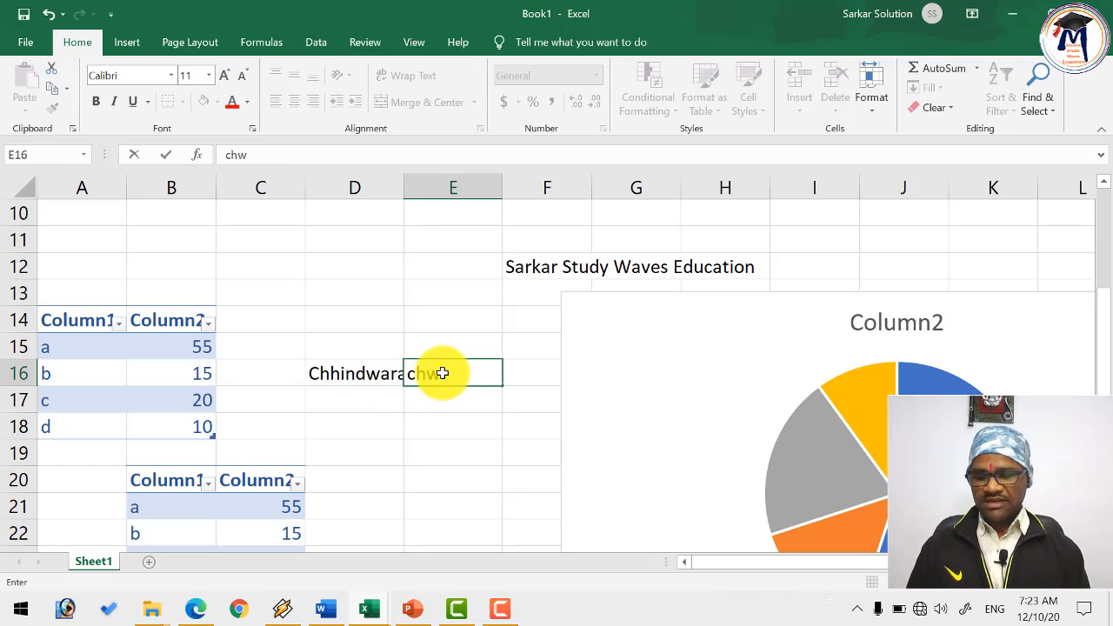
pyautogui.press('Escape')
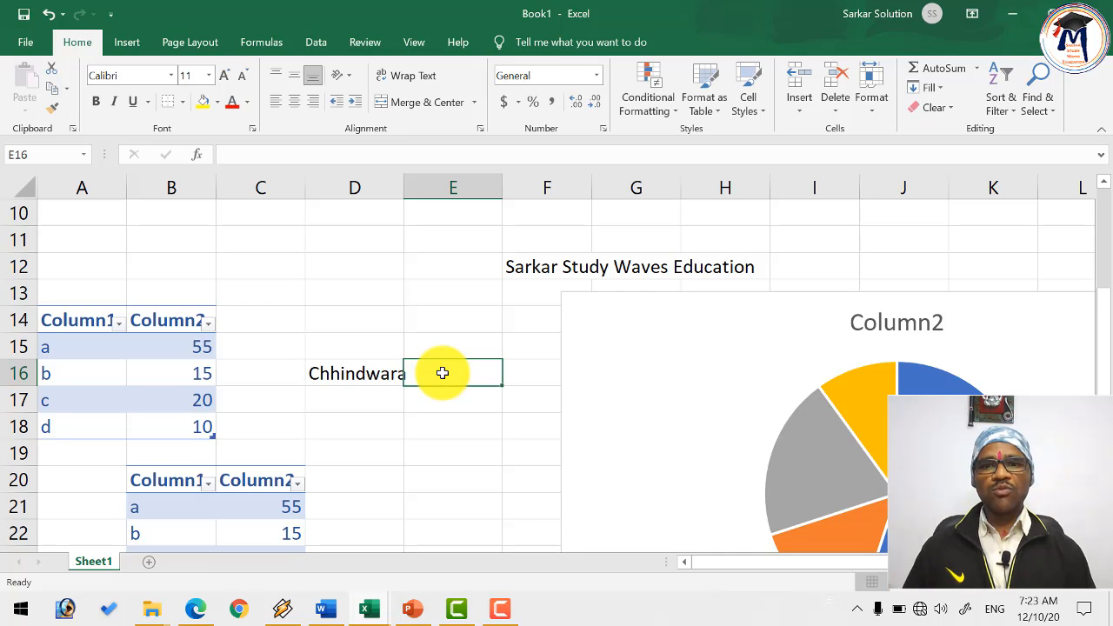
# - Check the Ctrl-; entry in the Word list and insert the current date in cell E18 of Book1
pyautogui.hotkey('alt', 'Tab')
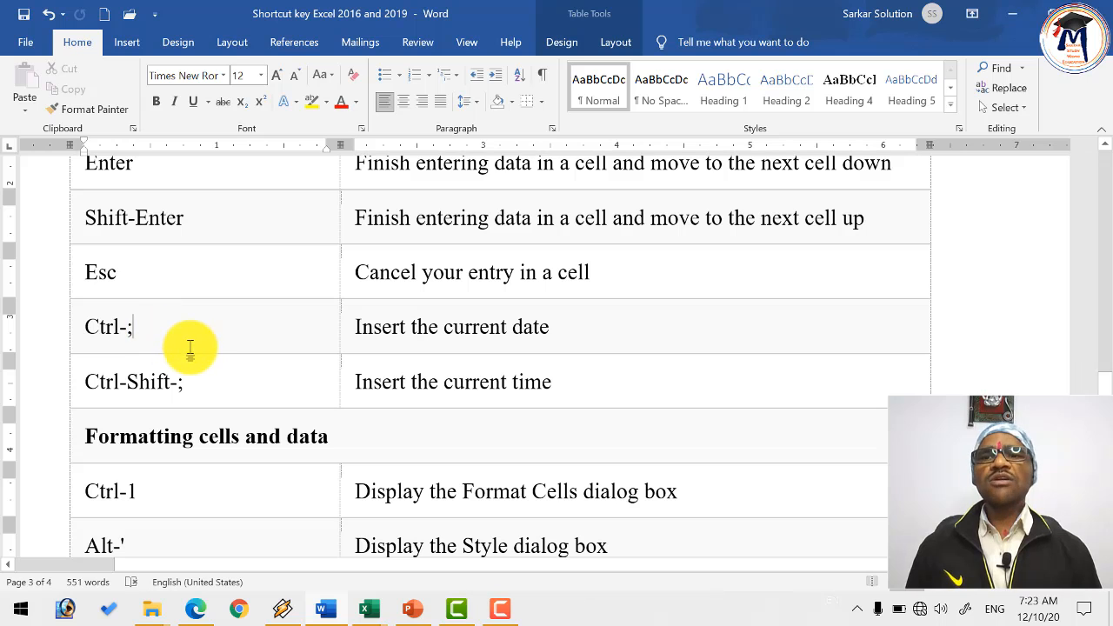
pyautogui.hotkey('alt', 'Tab')
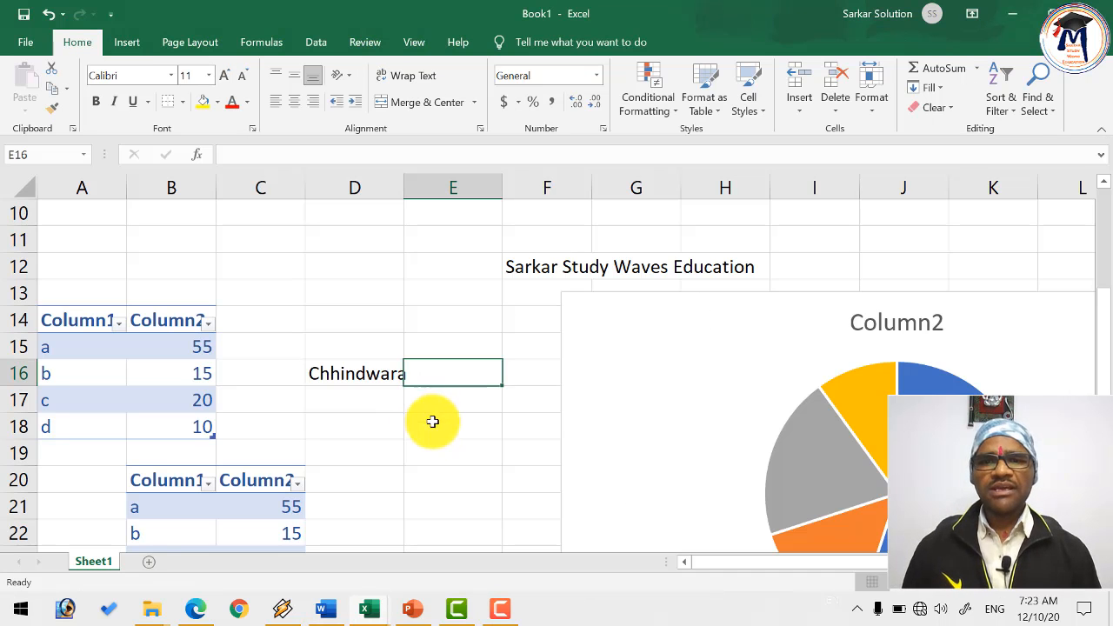
pyautogui.click(483, 424)
pyautogui.hotkey('ctrl', ';')
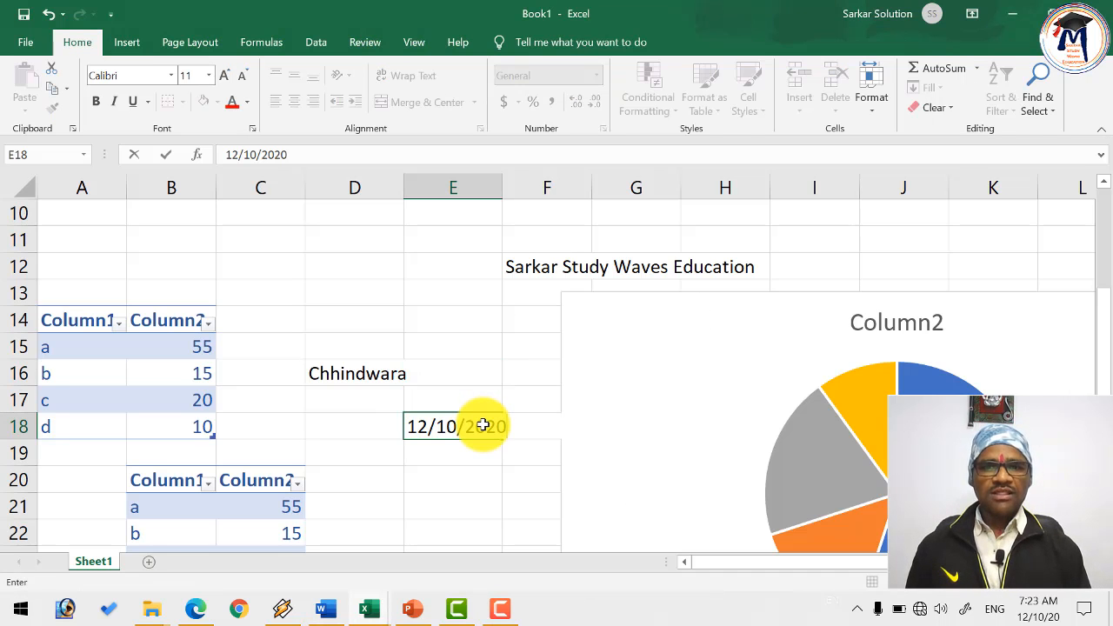
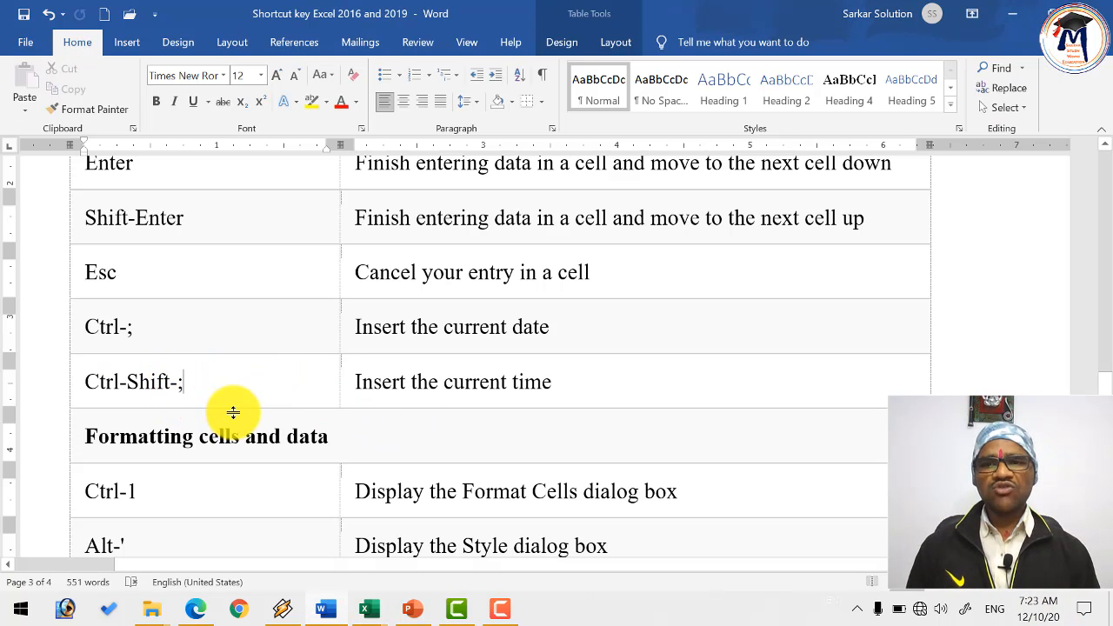
# - Return to Book1 from the Word list and insert the current time in cell E19
pyautogui.hotkey('alt', 'Tab')
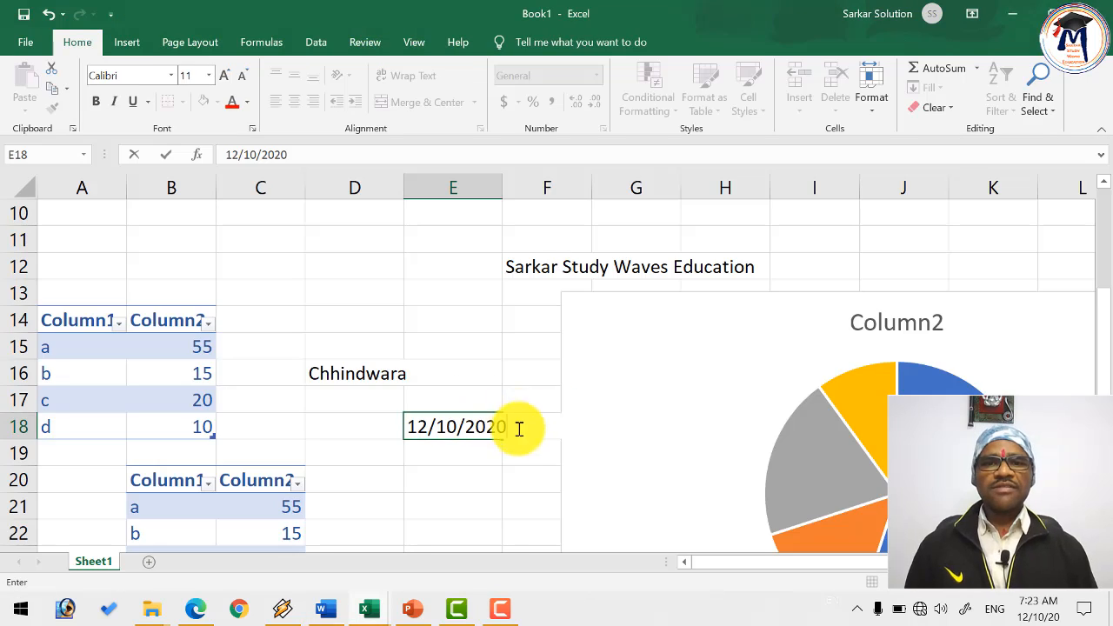
pyautogui.click(448, 450)
pyautogui.hotkey('ctrl', 'shift', ';')
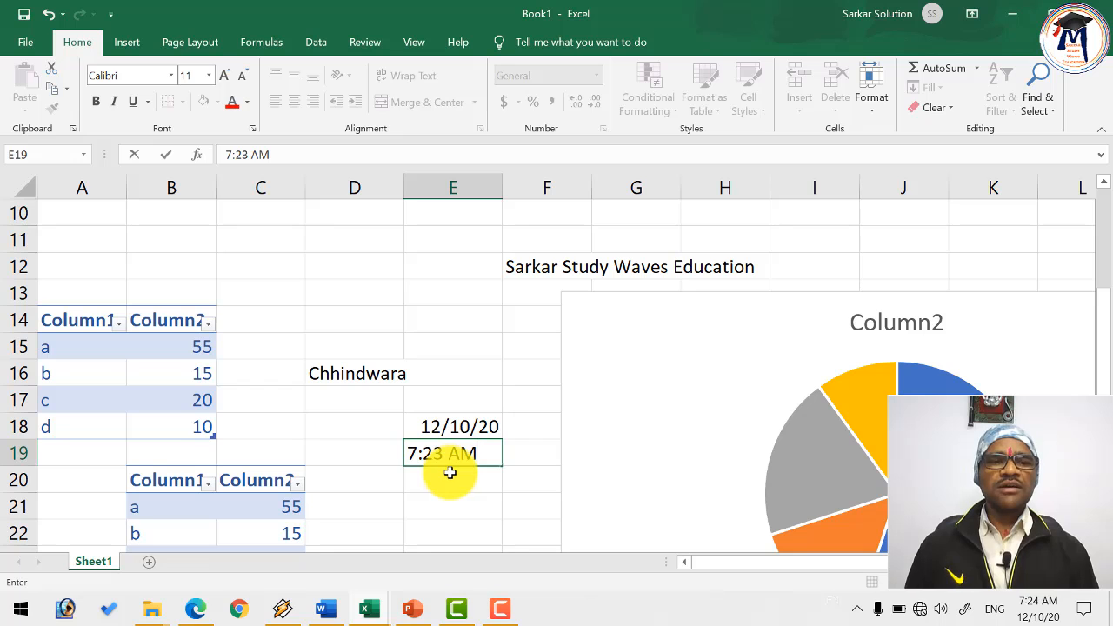
pyautogui.press('Return')
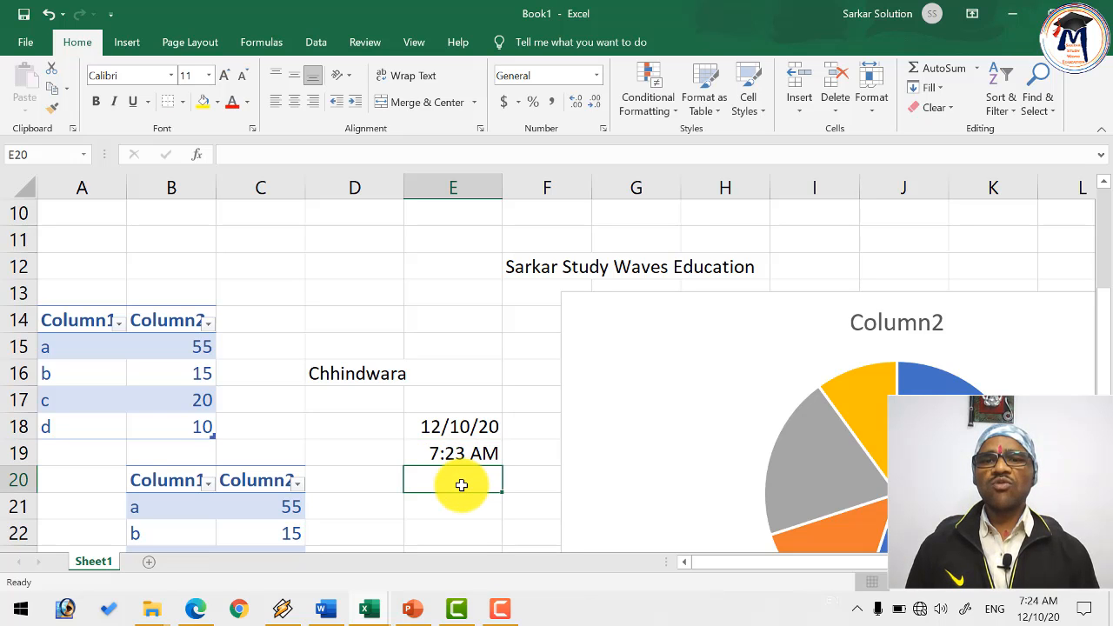
# - Check the Ctrl-1 entry in the Word list, display the Format Cells dialog for cell C17 in Book1 and close it without changes
pyautogui.hotkey('alt', 'Tab')
pyautogui.scroll(-5, 252, 378)
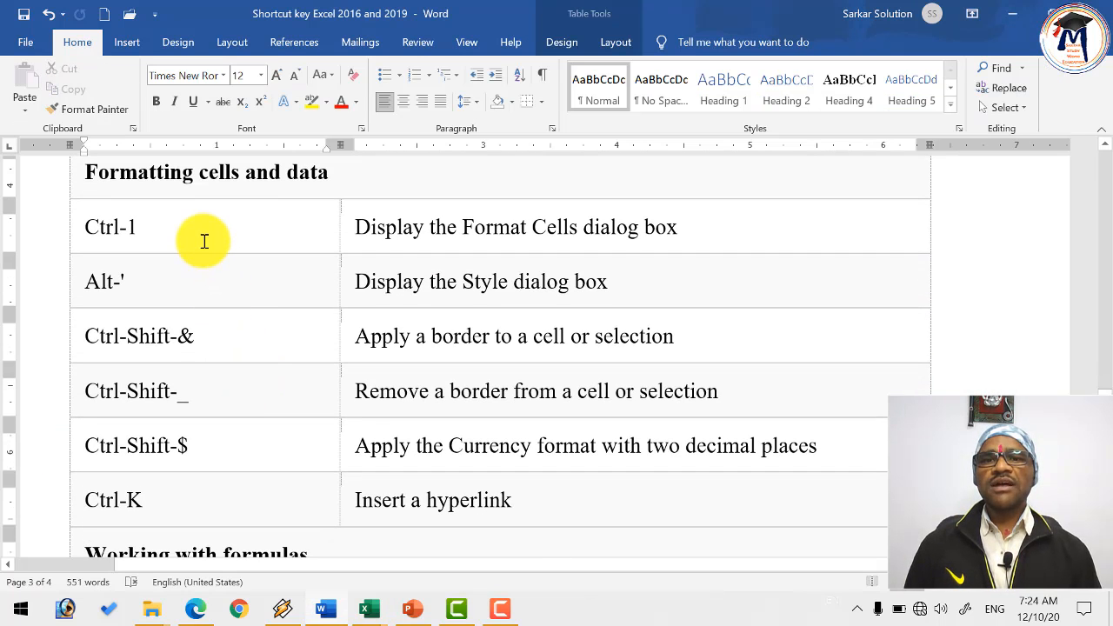
pyautogui.hotkey('alt', 'Tab')
pyautogui.click(287, 405)
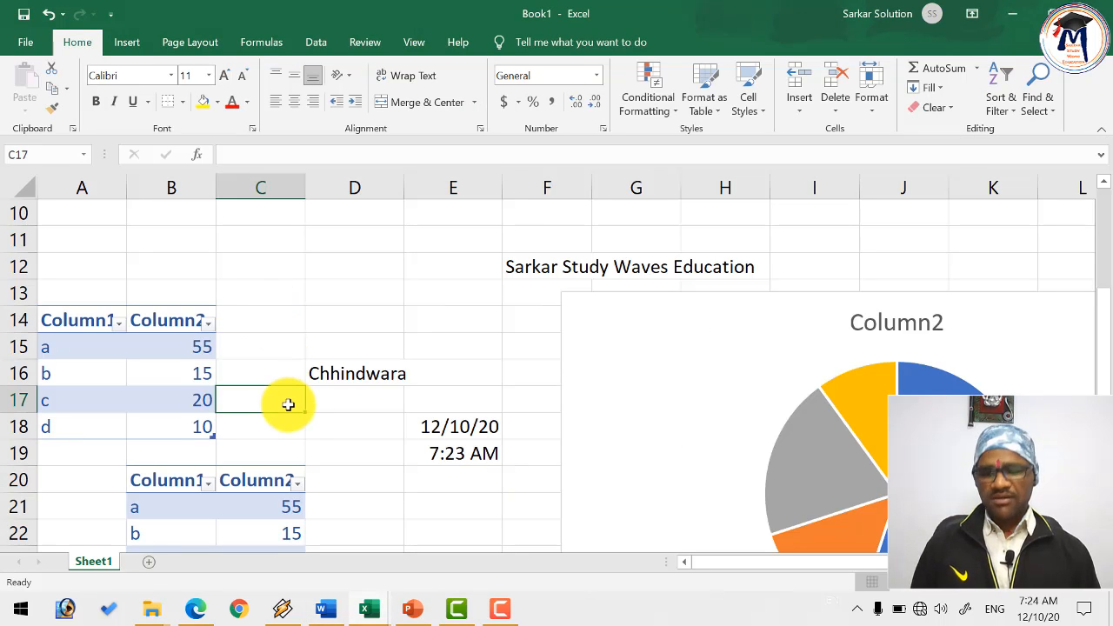
pyautogui.hotkey('ctrl', '1')
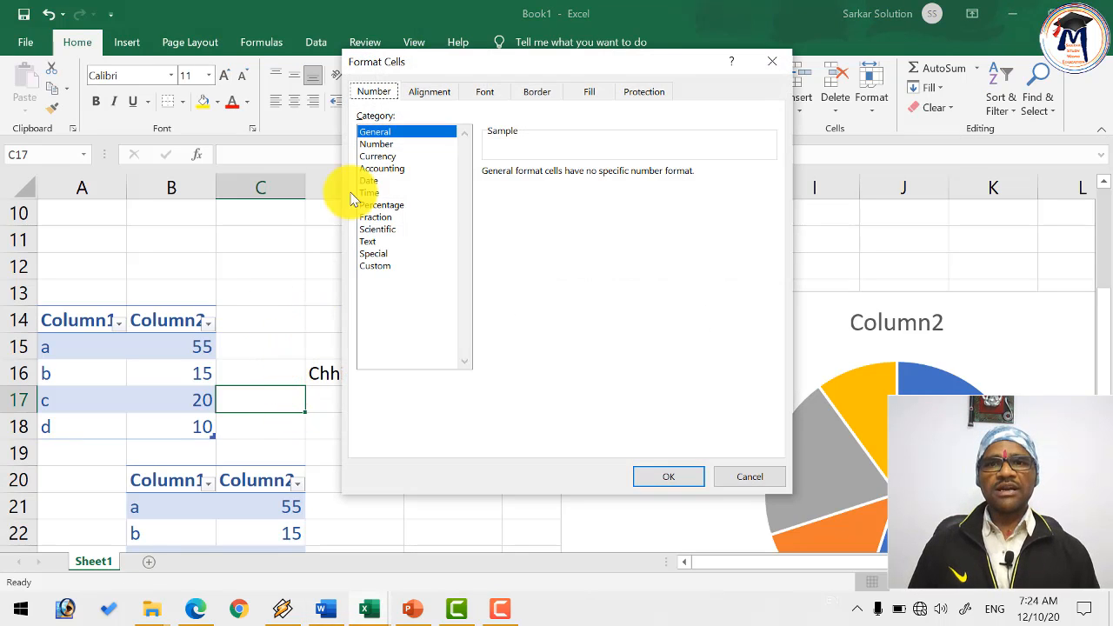
pyautogui.click(741, 479)
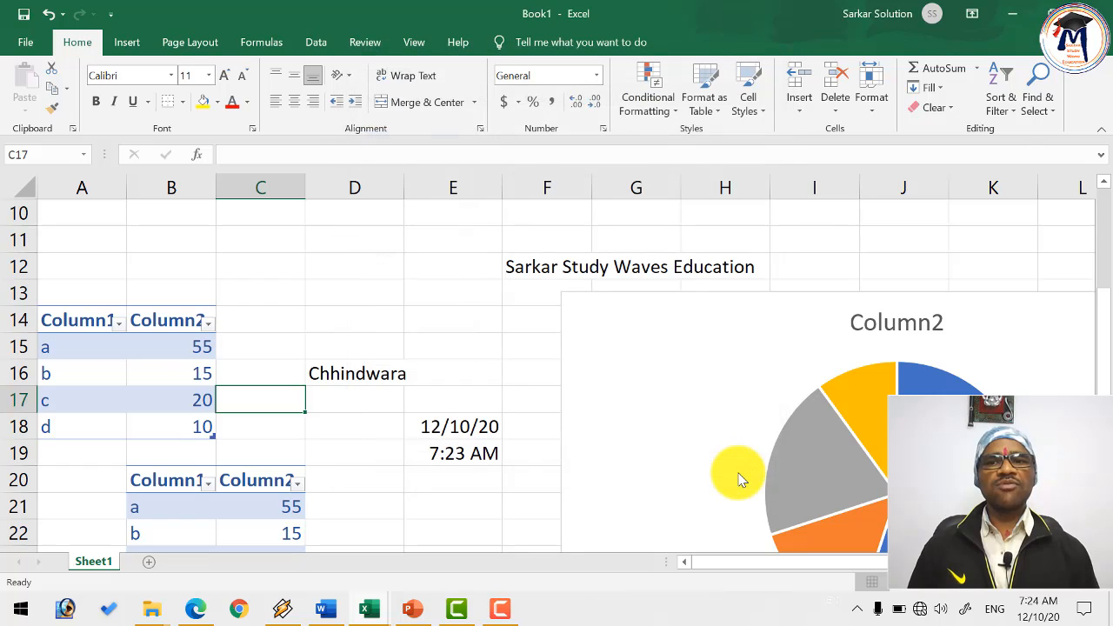
# - Check the Alt-' entry in the Word list, display the Style dialog for cell D19 in Book1 and cancel it
pyautogui.hotkey('alt', 'Tab')
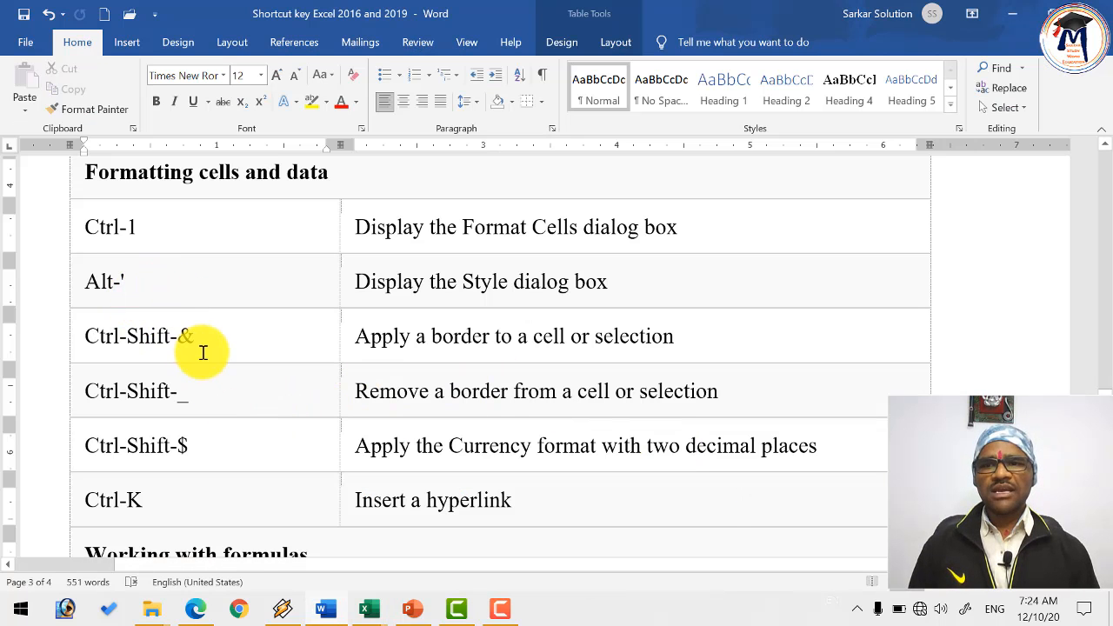
pyautogui.hotkey('alt', 'Tab')
pyautogui.click(394, 453)
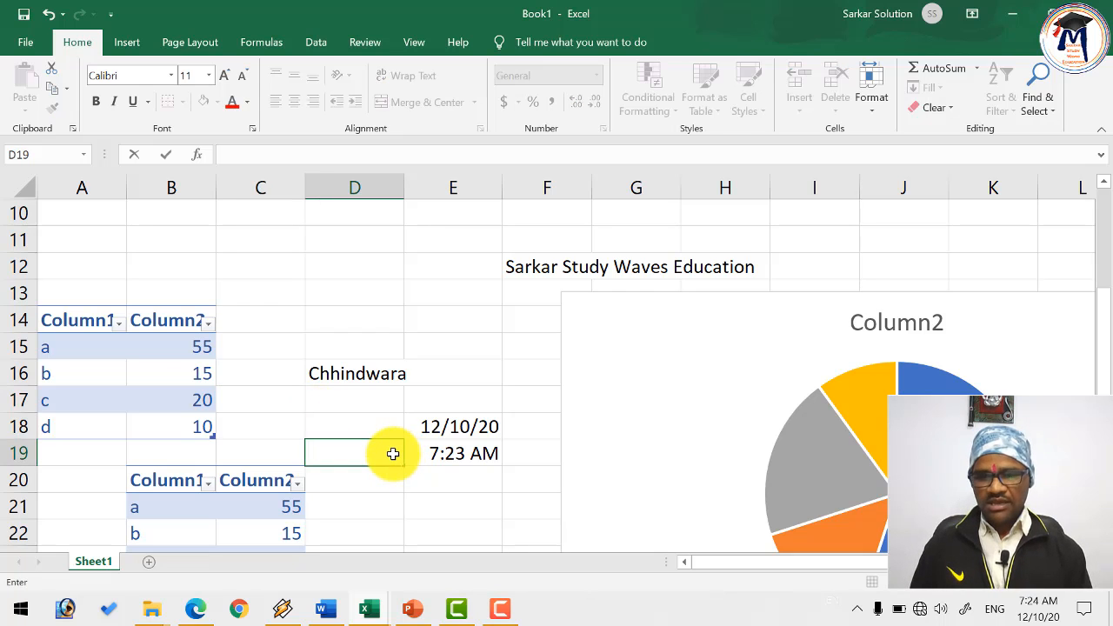
pyautogui.hotkey('alt', "'")
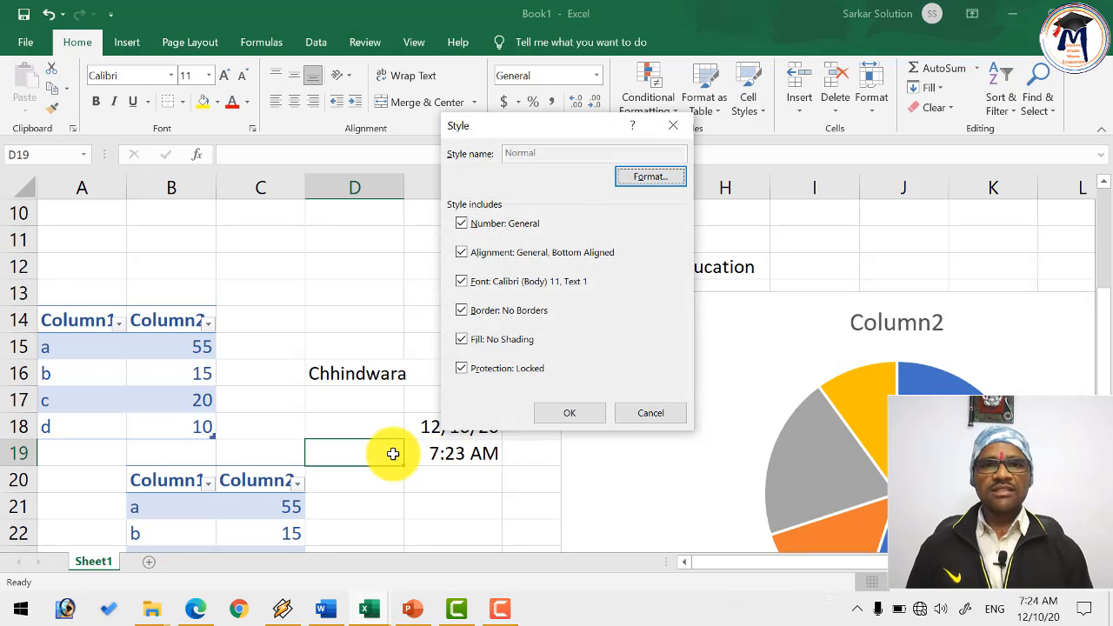
pyautogui.click(645, 412)
# - Check the Ctrl-Shift-& entry in the Word list and apply an outline border to cell D19 in Book1
pyautogui.hotkey('alt', 'Tab')
pyautogui.scroll(-3, 216, 350)
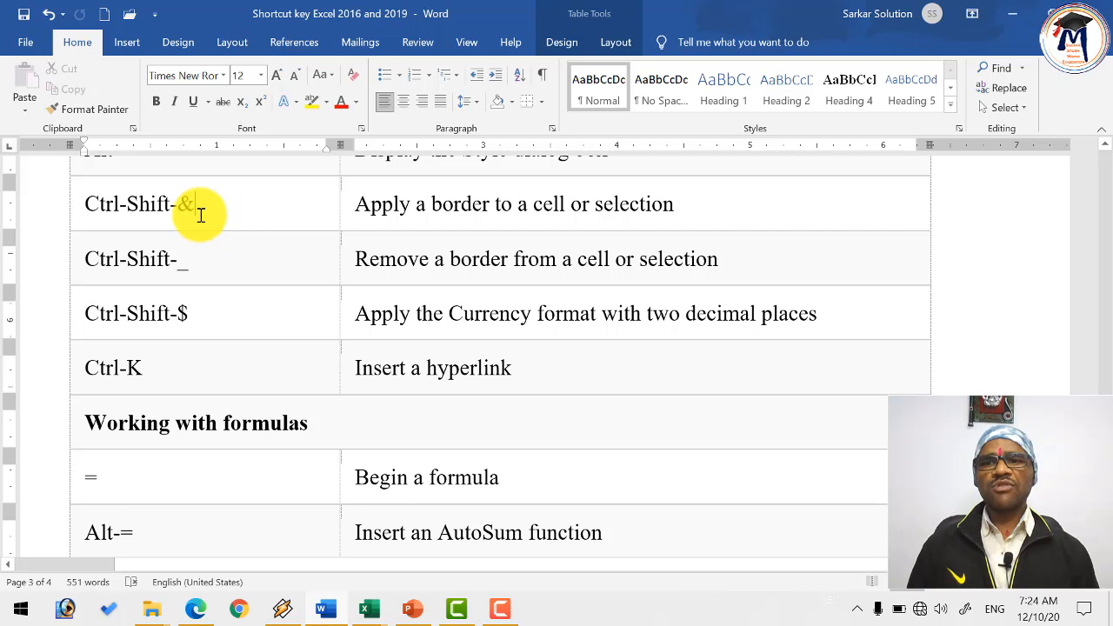
pyautogui.hotkey('alt', 'Tab')
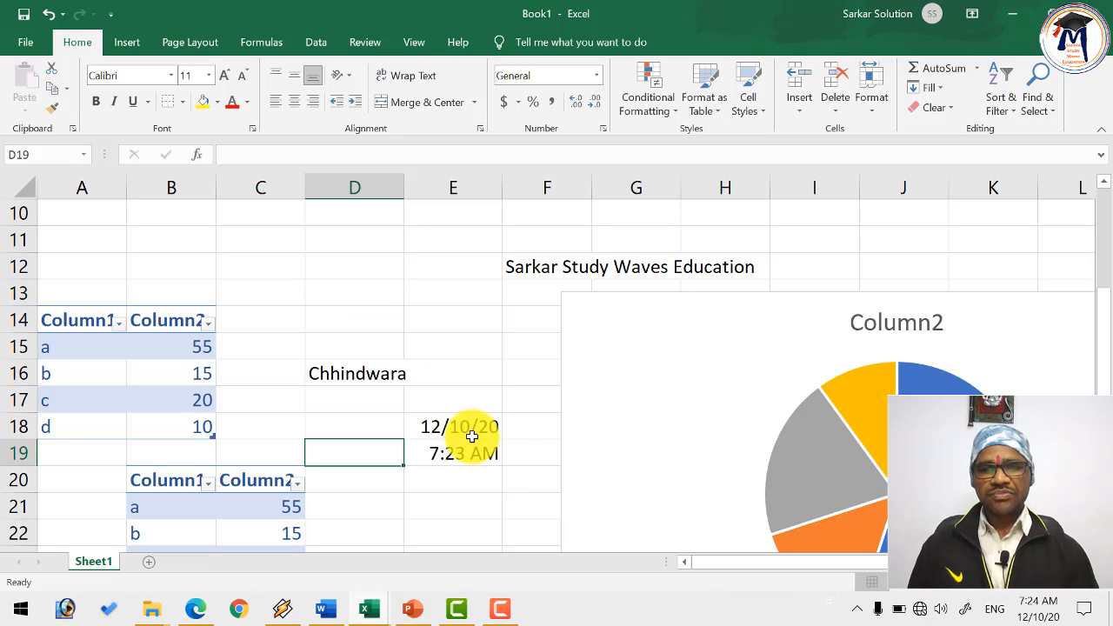
pyautogui.hotkey('alt', 'Tab')
pyautogui.hotkey('alt', 'Tab')
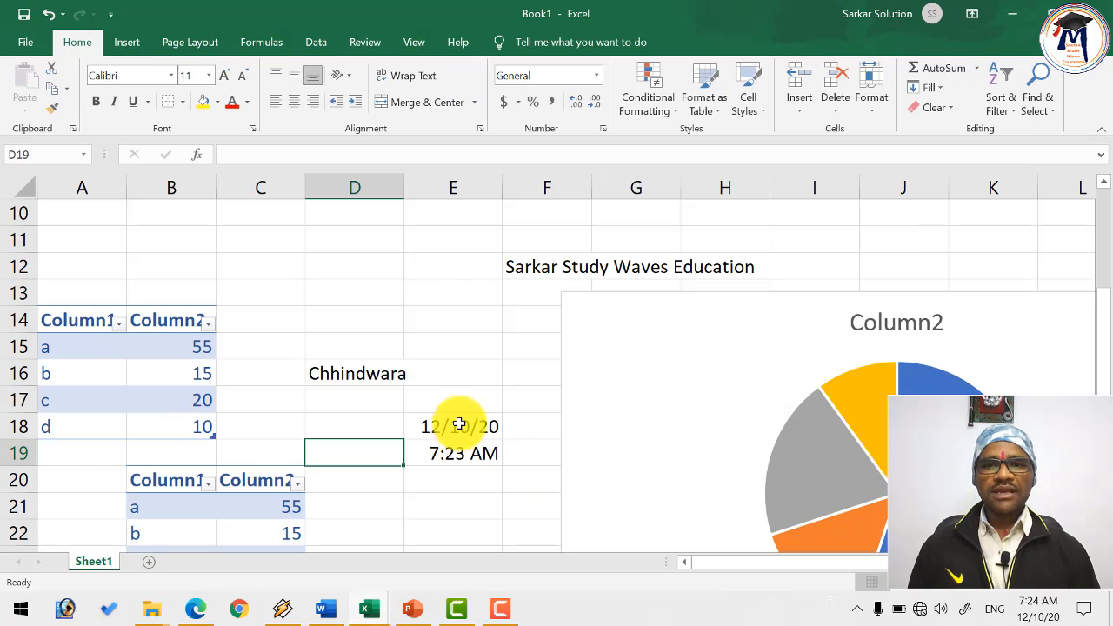
pyautogui.click(369, 374)
pyautogui.click(427, 396)
pyautogui.click(430, 376)
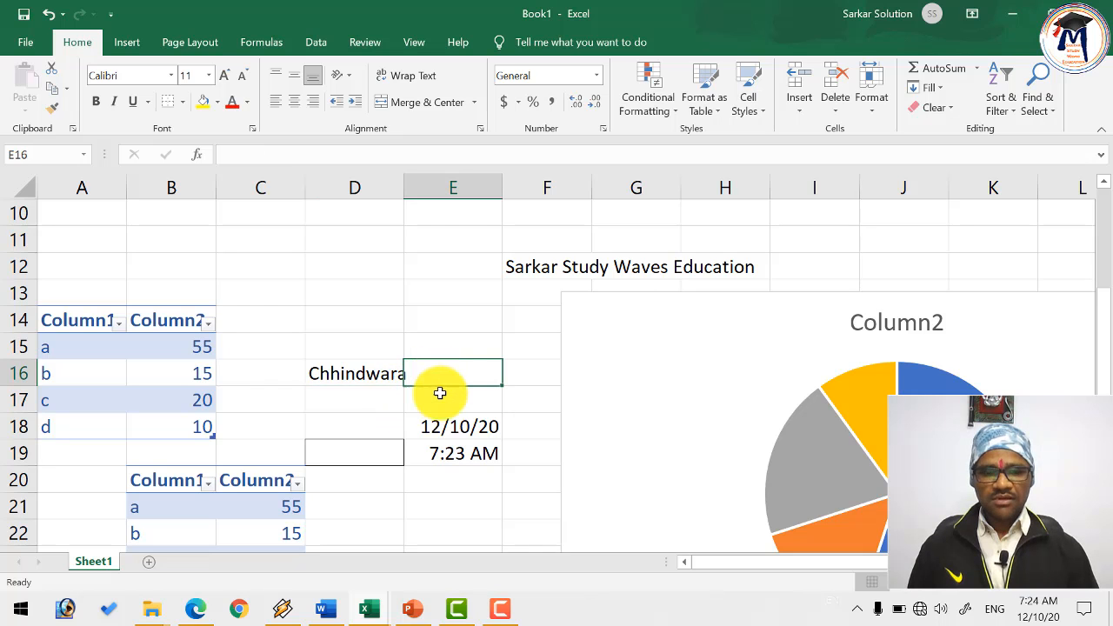
# - Enter 50000 in cell E16 of Book1, glance at the Word list, and return to select the cell
pyautogui.write('5000')
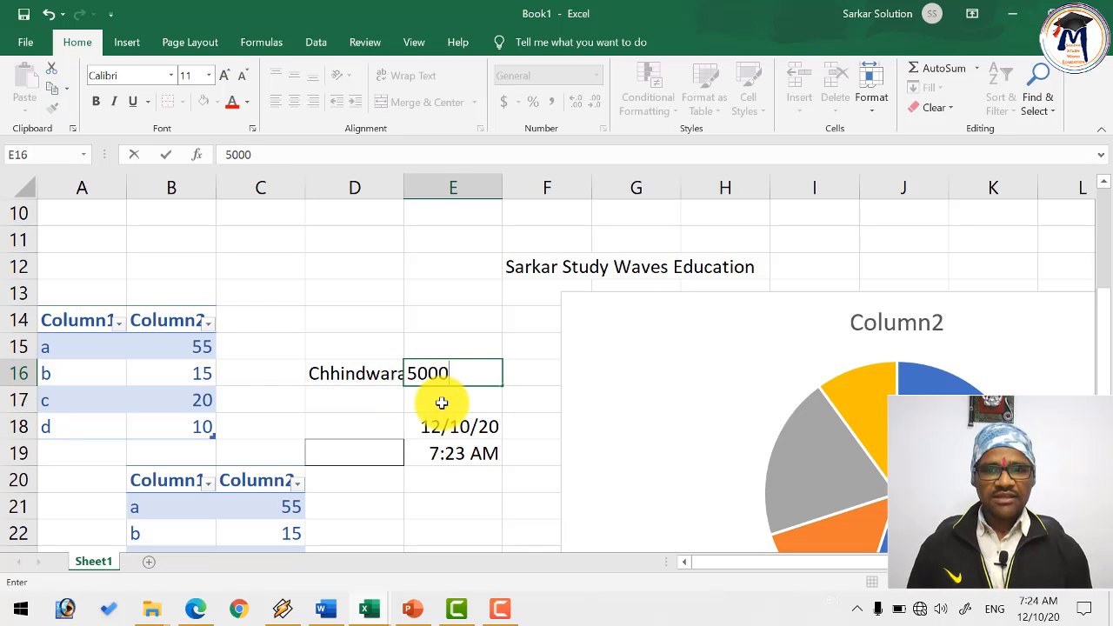
pyautogui.write('0')
pyautogui.press('Return')
pyautogui.hotkey('alt', 'Tab')
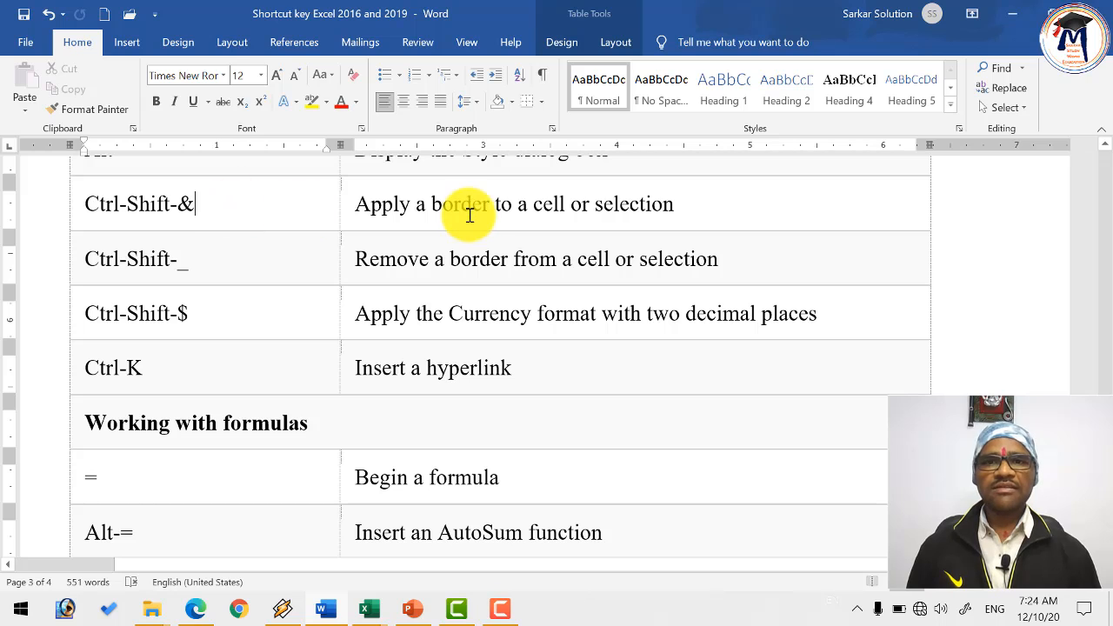
pyautogui.hotkey('alt', 'Tab')
pyautogui.click(517, 443)
pyautogui.click(472, 373)
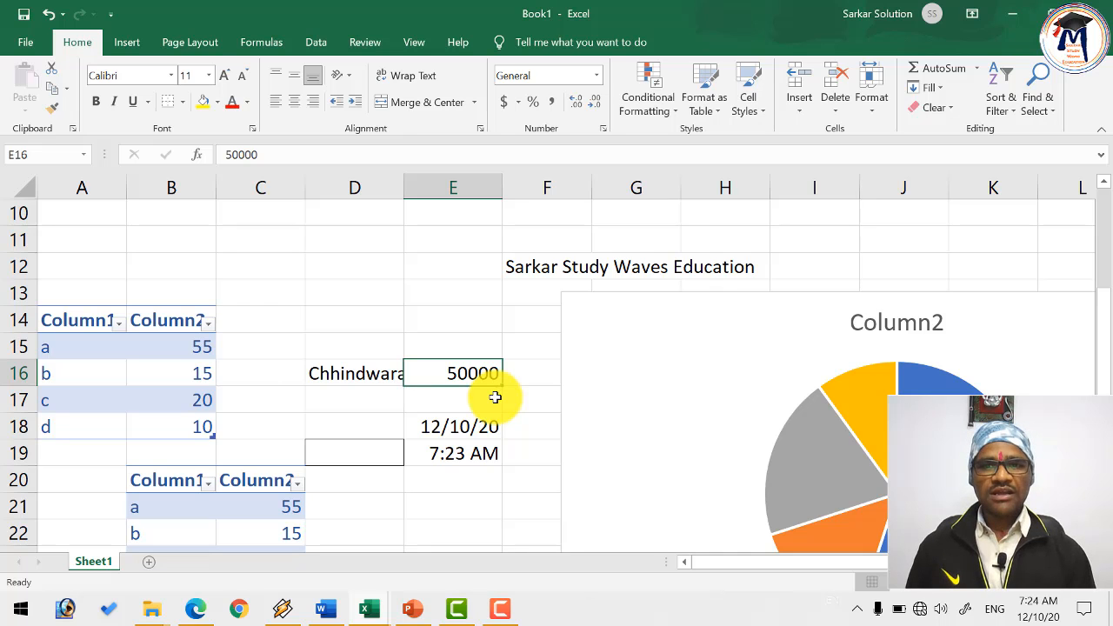
# - Check the Ctrl-Shift-$ entry in the Word list, try the Currency format on cell E16 in Book1 and undo it
pyautogui.click(668, 415)
pyautogui.click(464, 375)
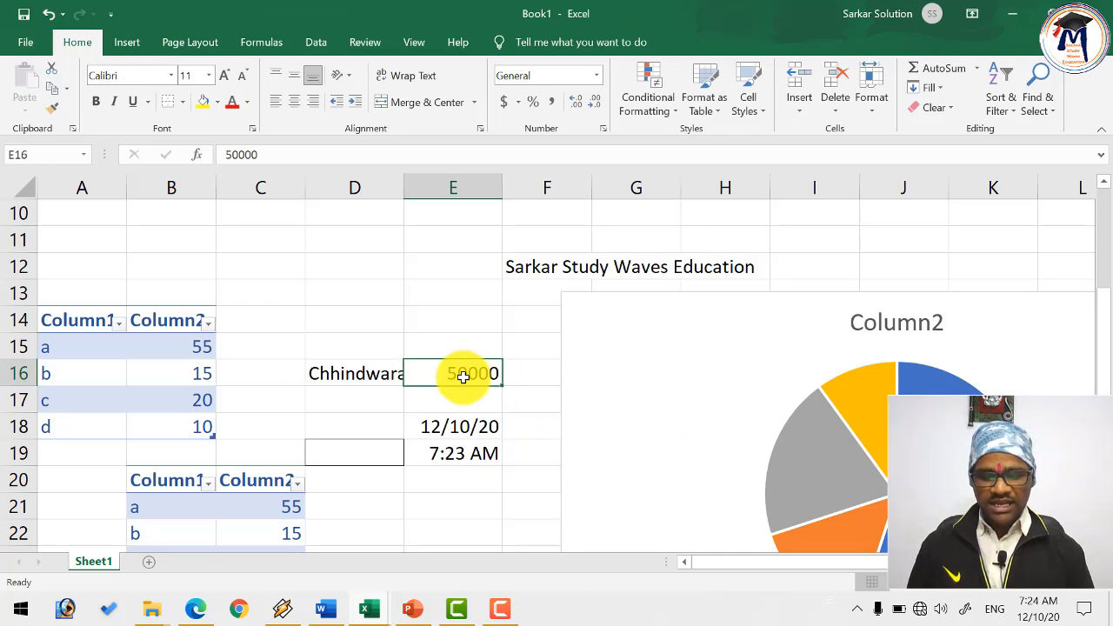
pyautogui.click(517, 391)
pyautogui.click(457, 370)
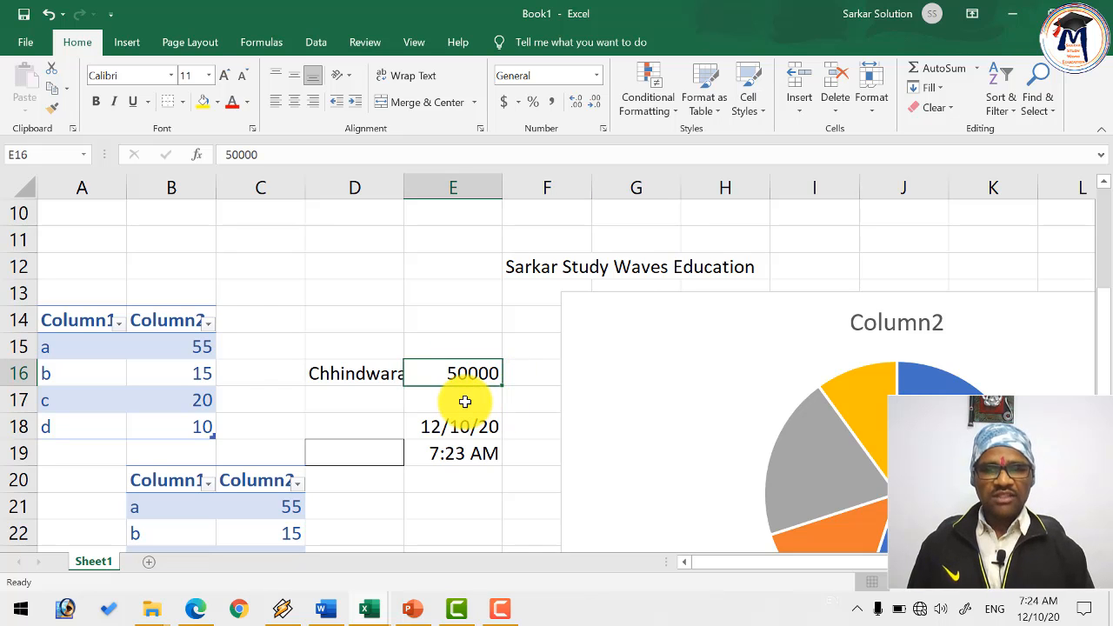
pyautogui.click(514, 389)
pyautogui.hotkey('alt', 'Tab')
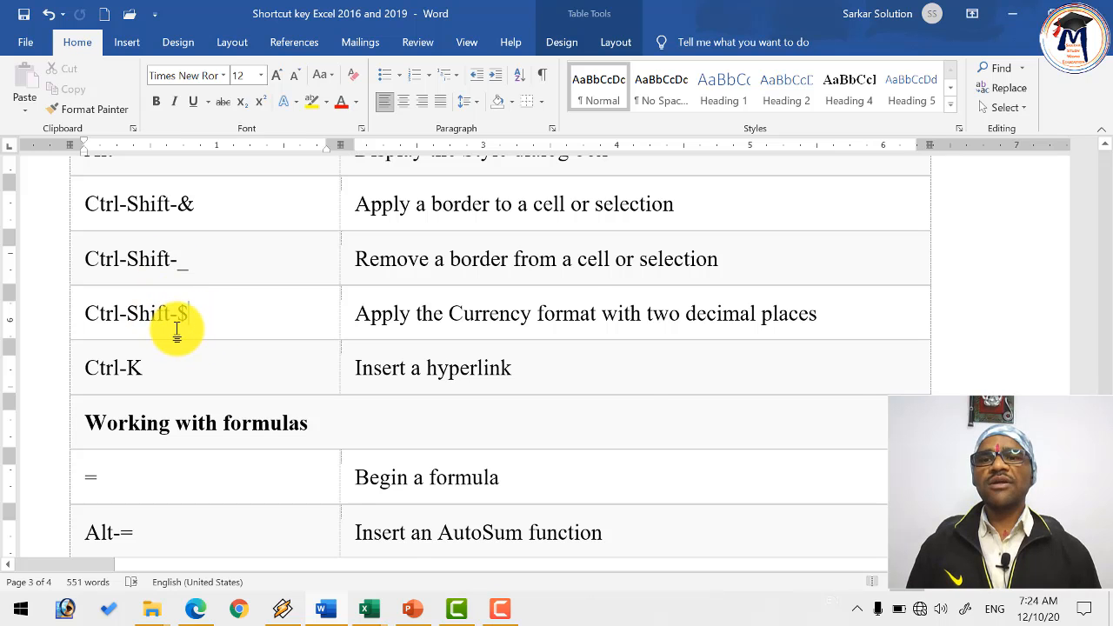
pyautogui.hotkey('alt', 'Tab')
pyautogui.click(454, 379)
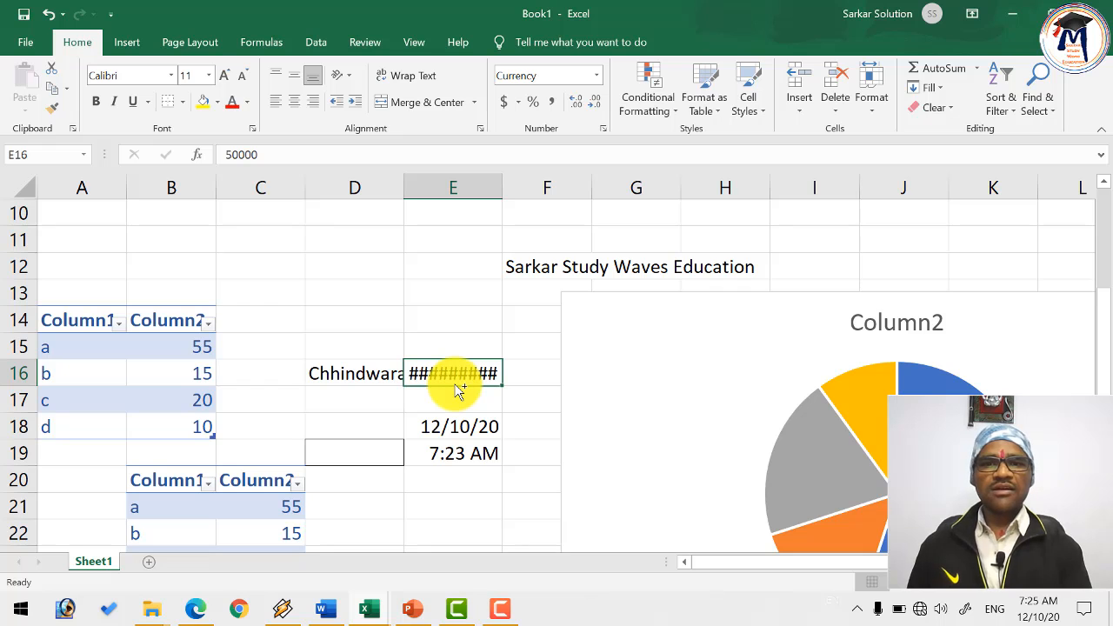
pyautogui.hotkey('ctrl', 'z')
# - Recheck the Ctrl-Shift-$ entry, reapply the Currency format to cell E16 and widen column E to fit the amount
pyautogui.hotkey('alt', 'Tab')
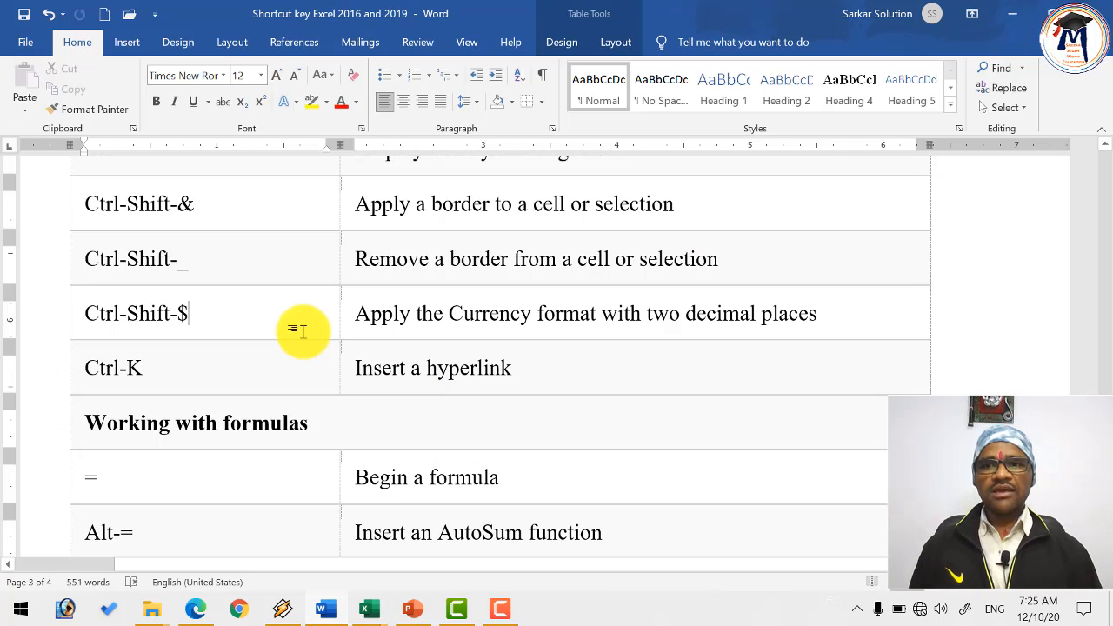
pyautogui.hotkey('alt', 'Tab')
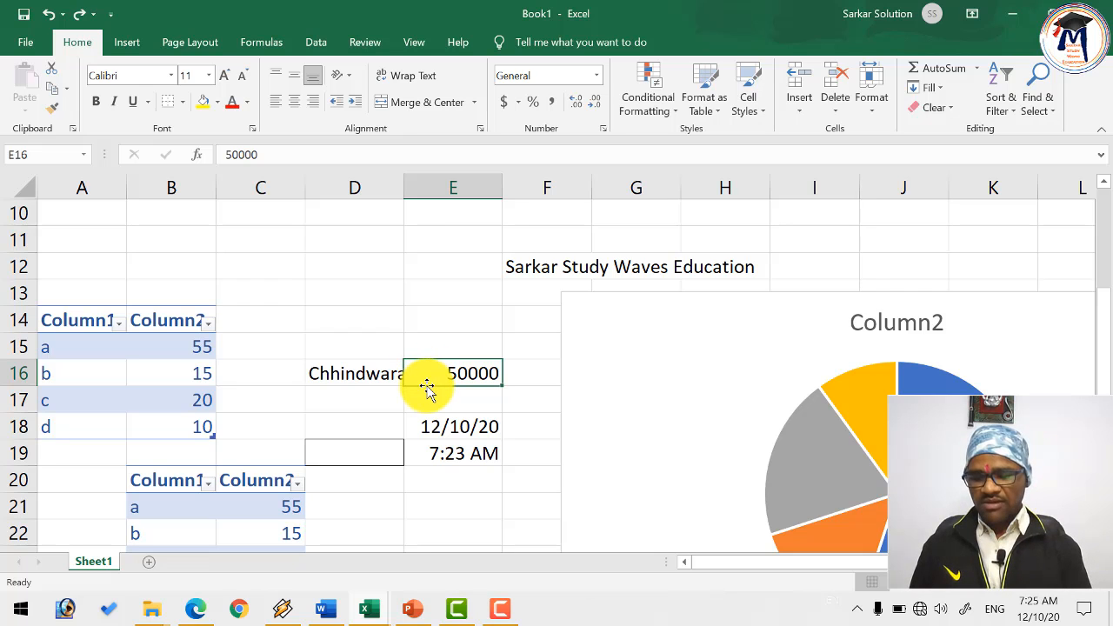
pyautogui.moveTo(502, 187); pyautogui.dragTo(533, 189)
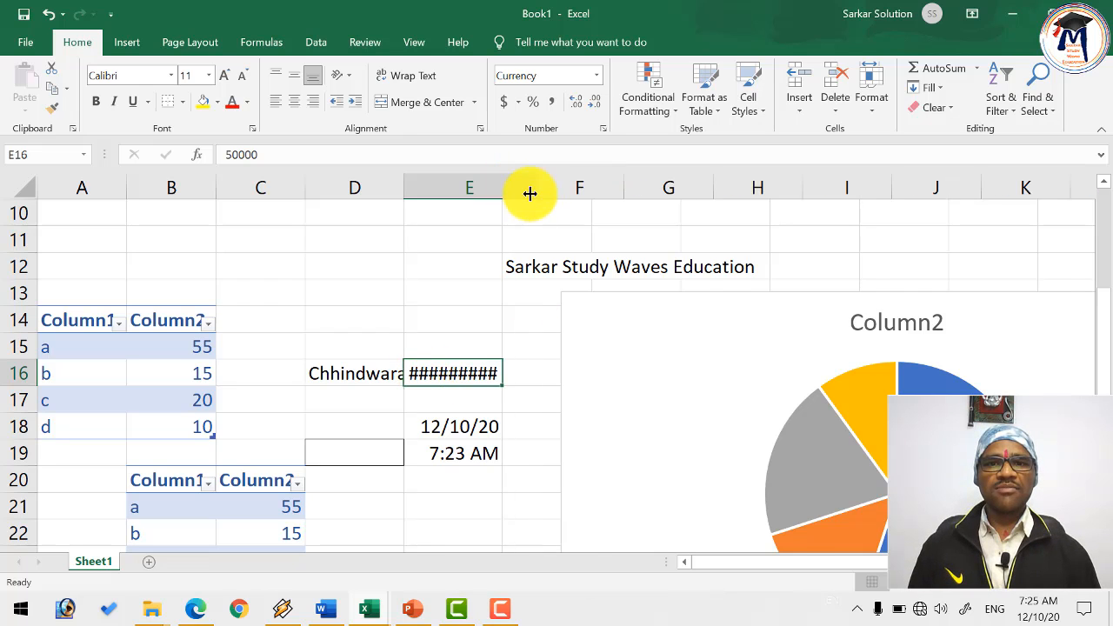
# - Check the Ctrl-K entry in the Word list, choose SSW Education as a hyperlink target for cell D16 in Book1, and cancel
pyautogui.hotkey('alt', 'Tab')
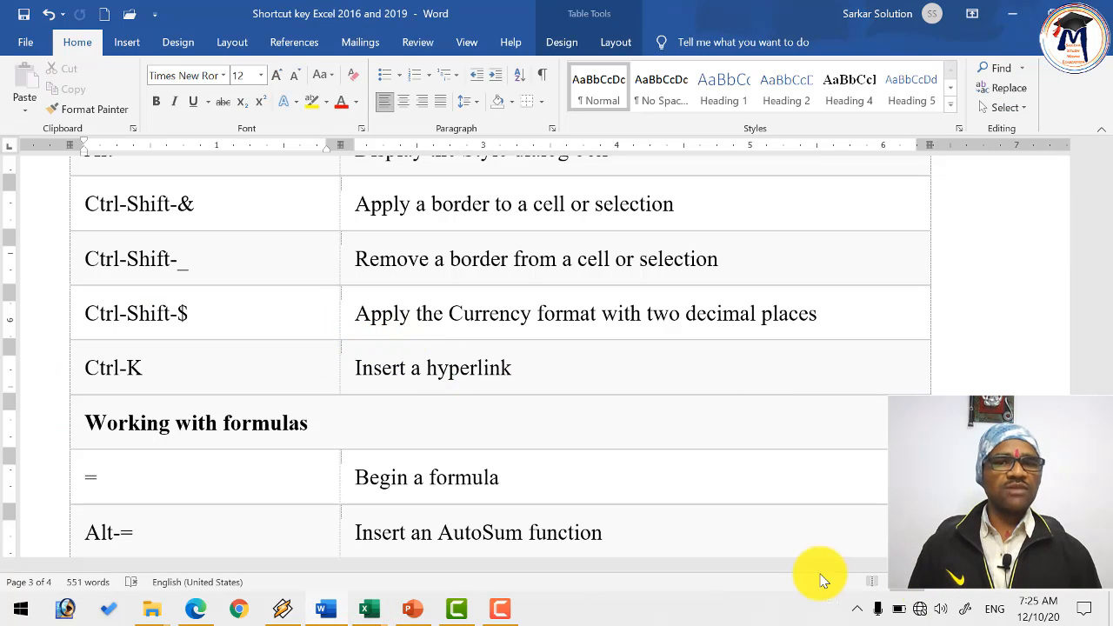
pyautogui.click(202, 364)
pyautogui.hotkey('alt', 'Tab')
pyautogui.click(386, 392)
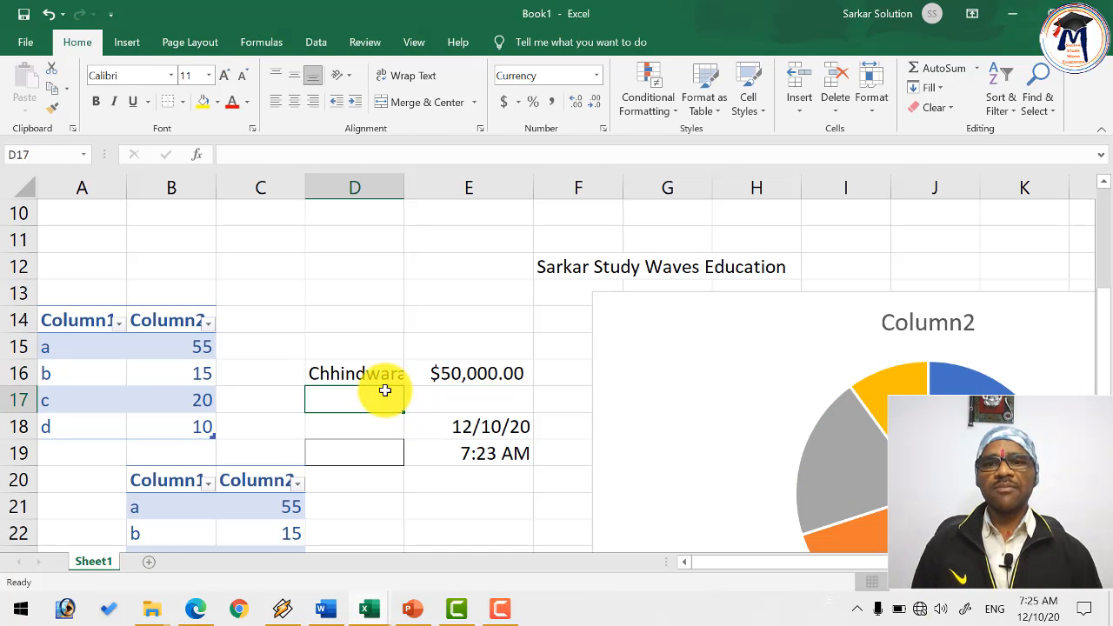
pyautogui.click(379, 372)
pyautogui.hotkey('ctrl', 'k')
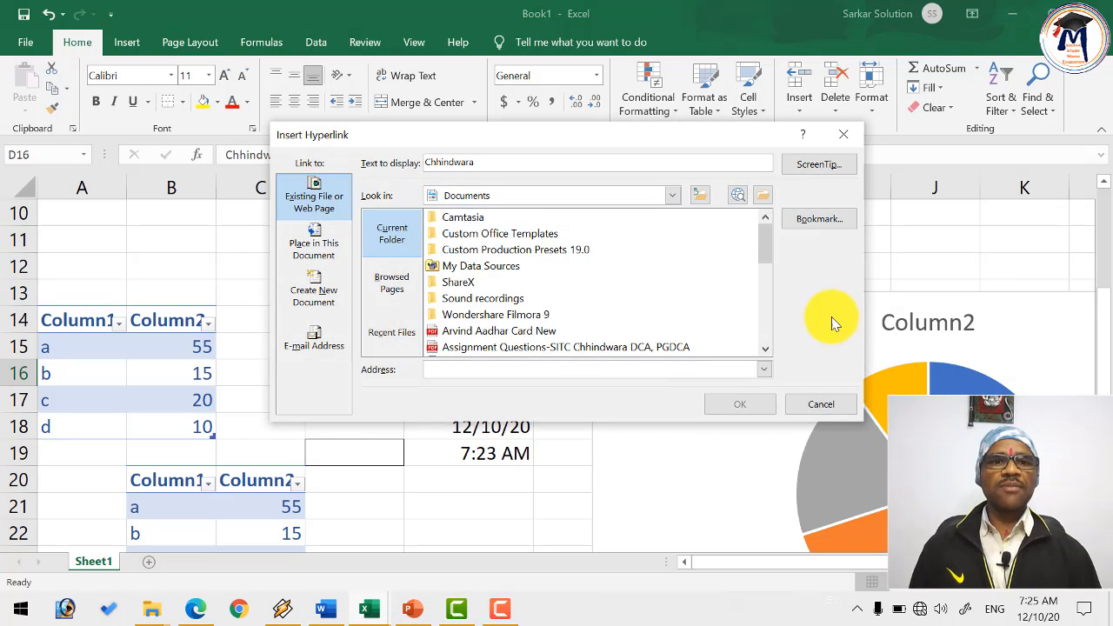
pyautogui.moveTo(765, 248); pyautogui.dragTo(705, 301)
pyautogui.click(474, 315)
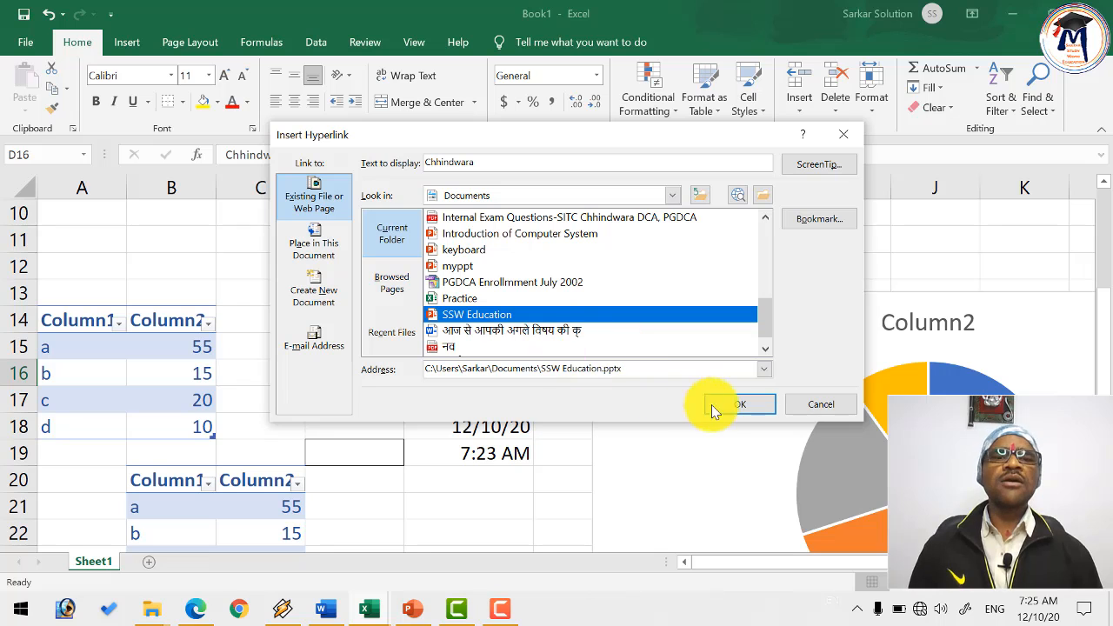
pyautogui.click(809, 407)
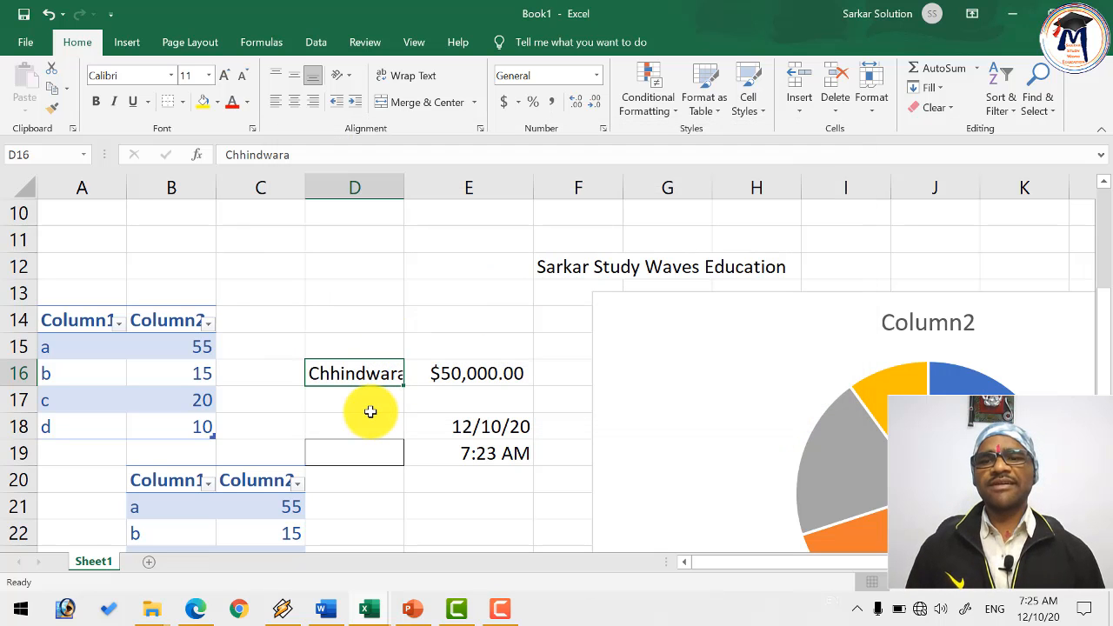
# - Consult the Working with formulas section in Word, begin a formula with = in Book1 cell D12, reference E22, and cancel the entry
pyautogui.hotkey('alt', 'Tab')
pyautogui.scroll(-5, 174, 393)
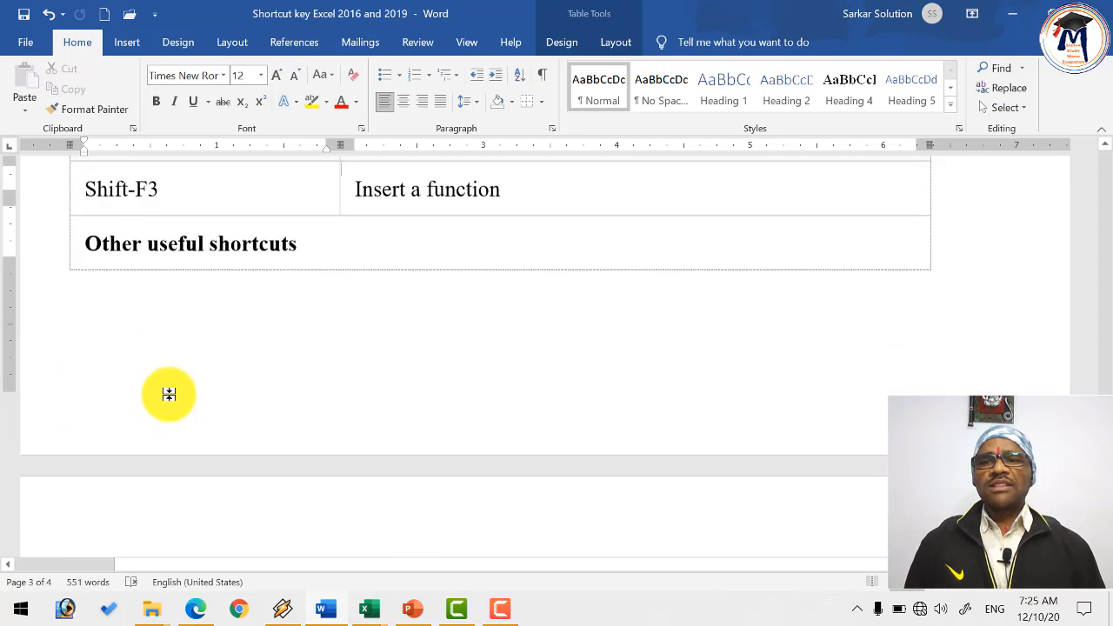
pyautogui.scroll(2, 167, 394)
pyautogui.hotkey('alt', 'Tab')
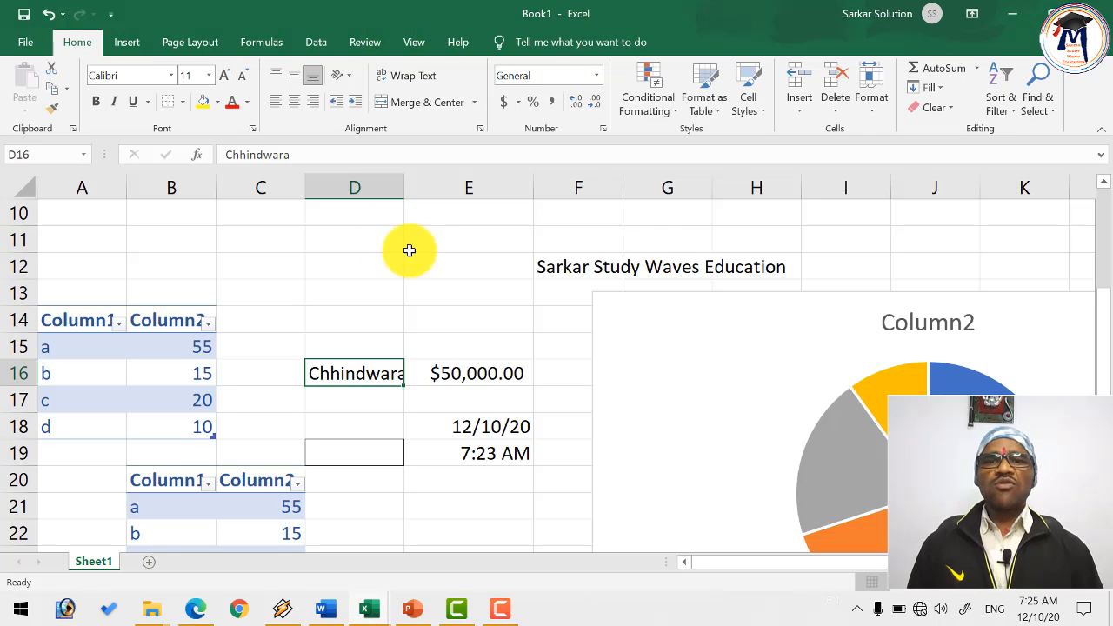
pyautogui.click(393, 272)
pyautogui.write('=')
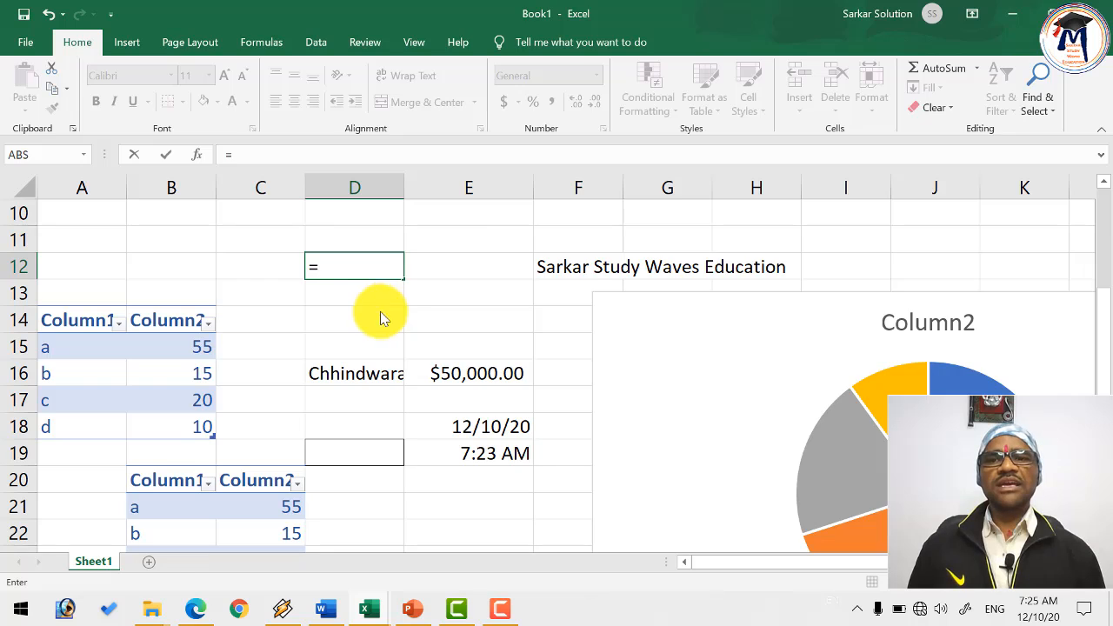
pyautogui.hotkey('alt', 'Tab')
pyautogui.hotkey('alt', 'Tab')
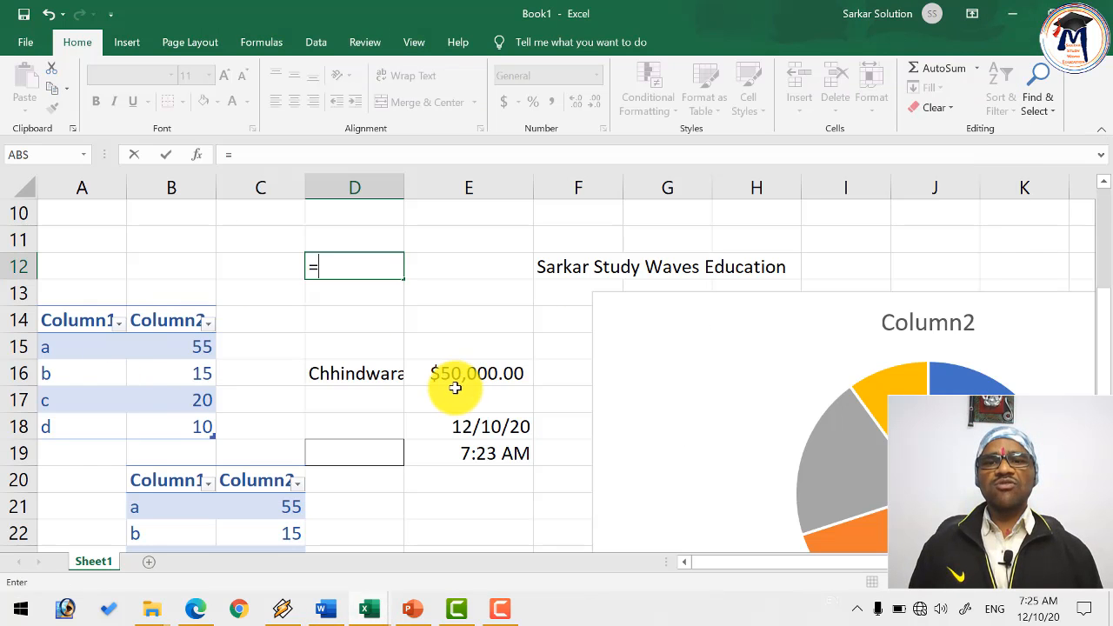
pyautogui.scroll(-3, 443, 387)
pyautogui.click(491, 293)
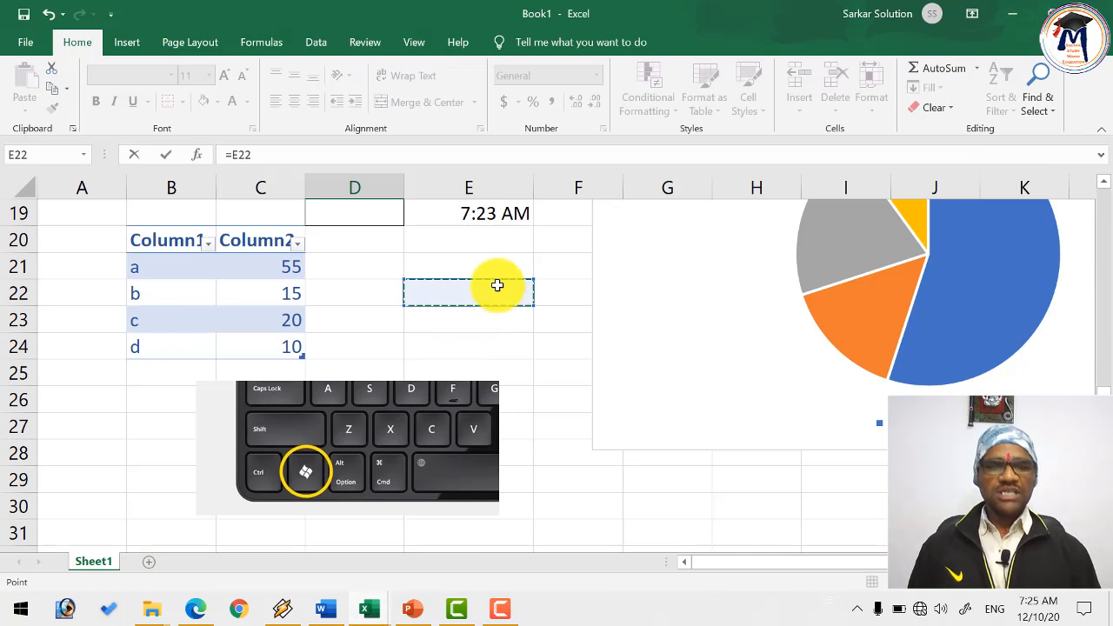
pyautogui.press('Escape')
# - Enter the sample numbers 5000, 60 and 500 in cells E9 to E11
pyautogui.scroll(2, 512, 296)
pyautogui.click(475, 290)
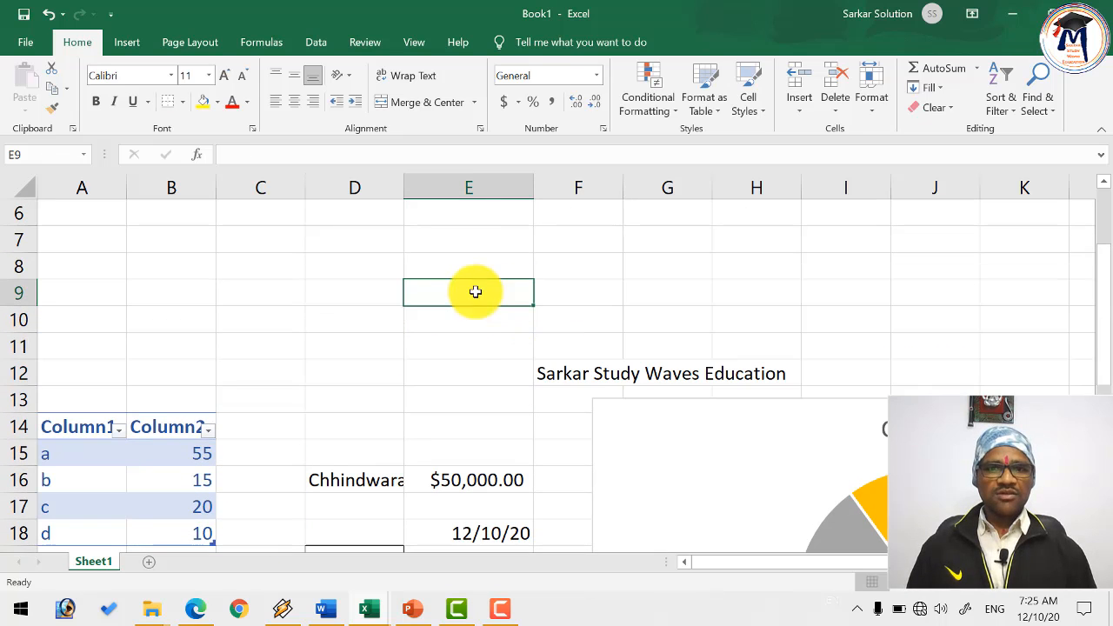
pyautogui.write('5000')
pyautogui.press('Return')
pyautogui.write('60')
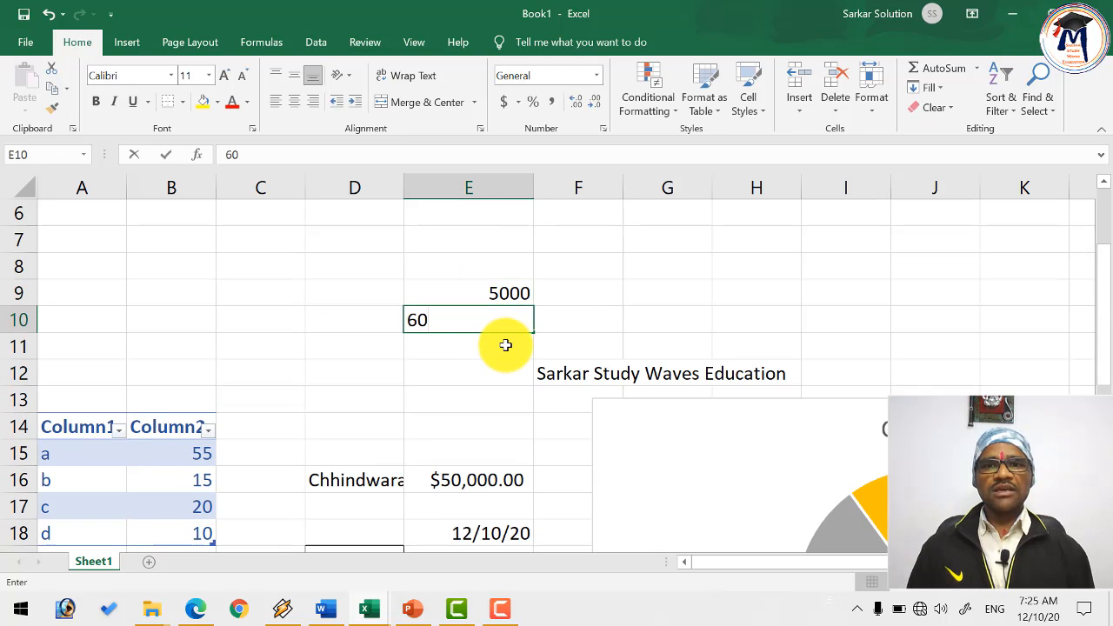
pyautogui.press('Return')
pyautogui.write('500')
pyautogui.press('Return')
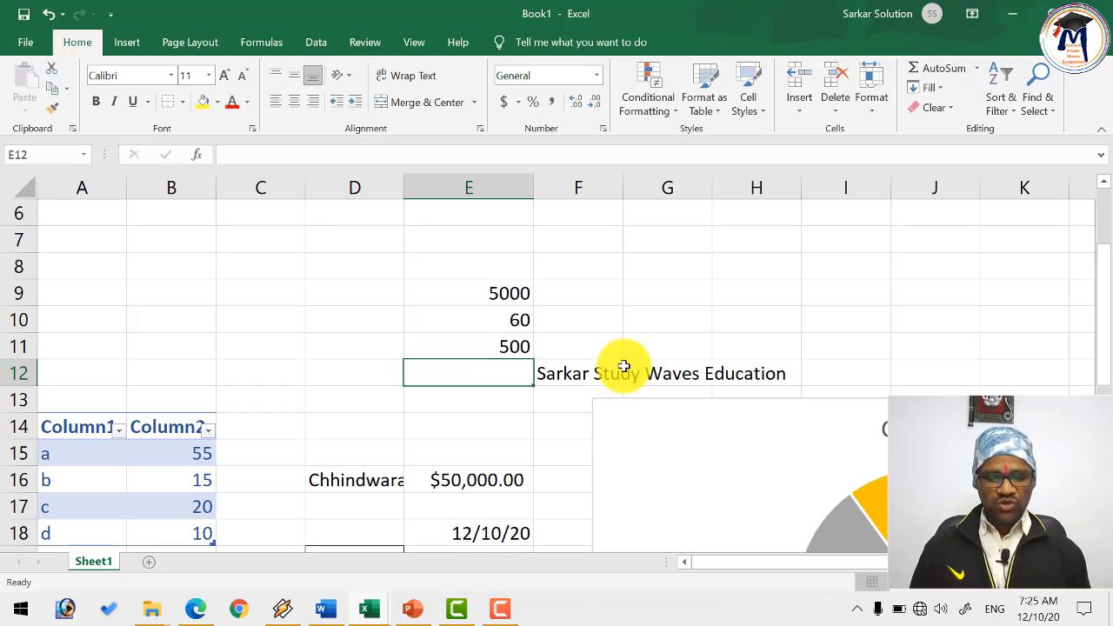
# - Insert an AutoSum of E9:E11 in cell E12 and select the result cell
pyautogui.hotkey('alt', '=')
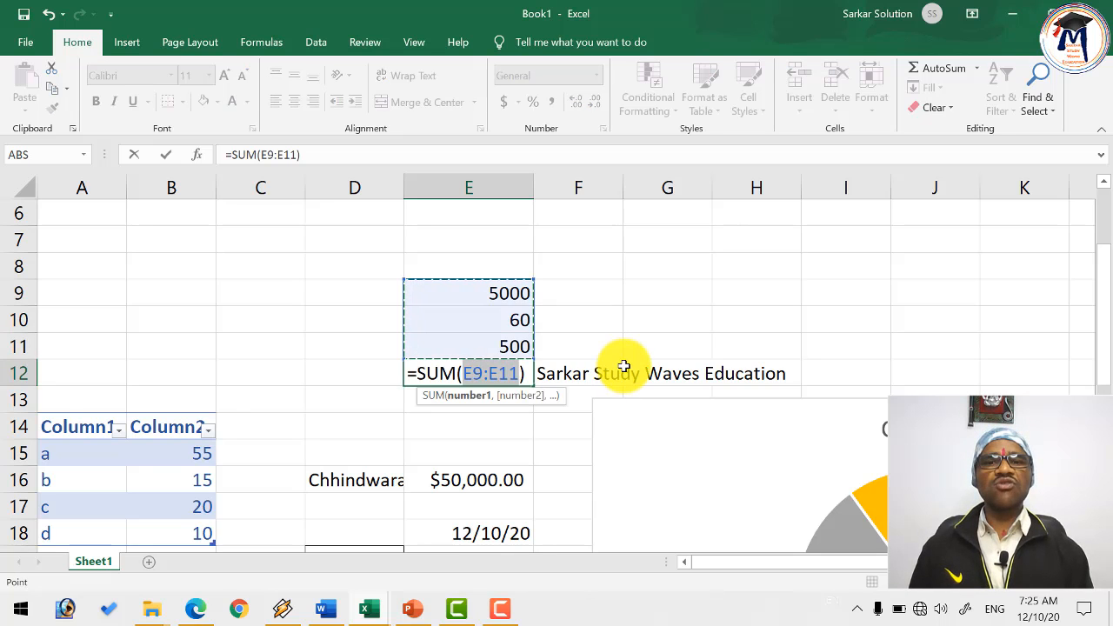
pyautogui.press('Return')
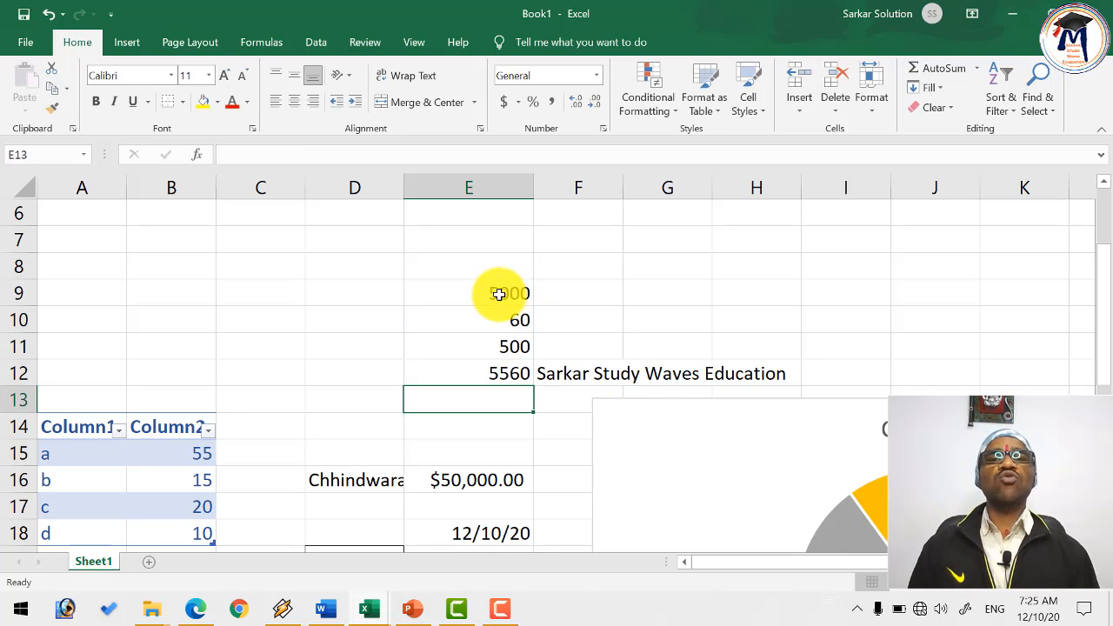
pyautogui.click(510, 379)
# - Check the Shift-F3 entry in the Word list, start inserting the AVERAGE function in cell D9 of Book1, and cancel its arguments dialog
pyautogui.hotkey('alt', 'Tab')
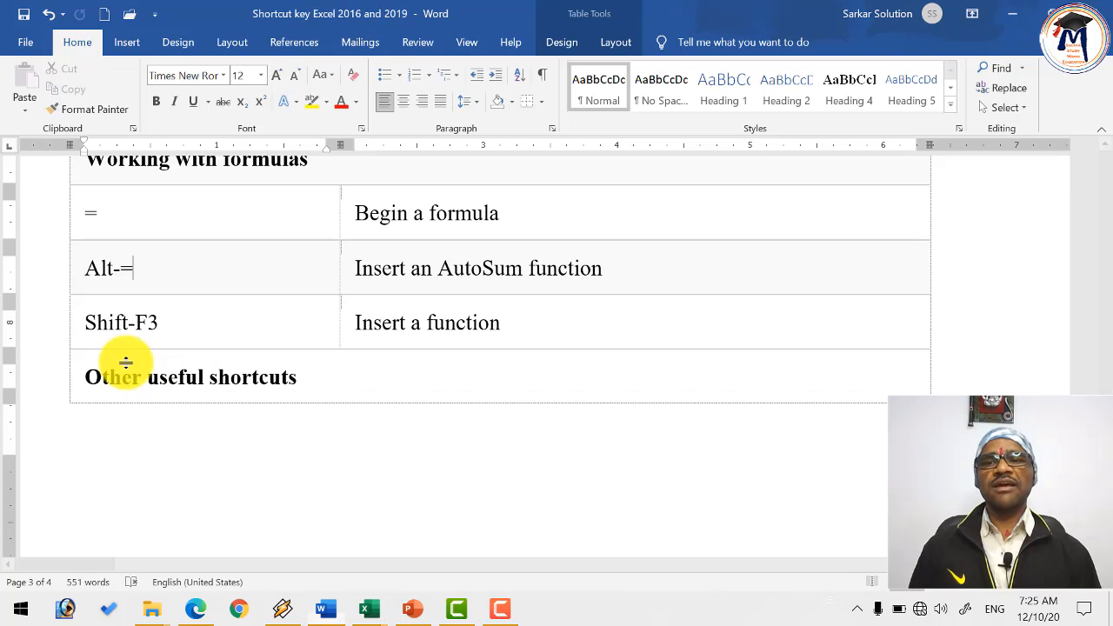
pyautogui.click(151, 325)
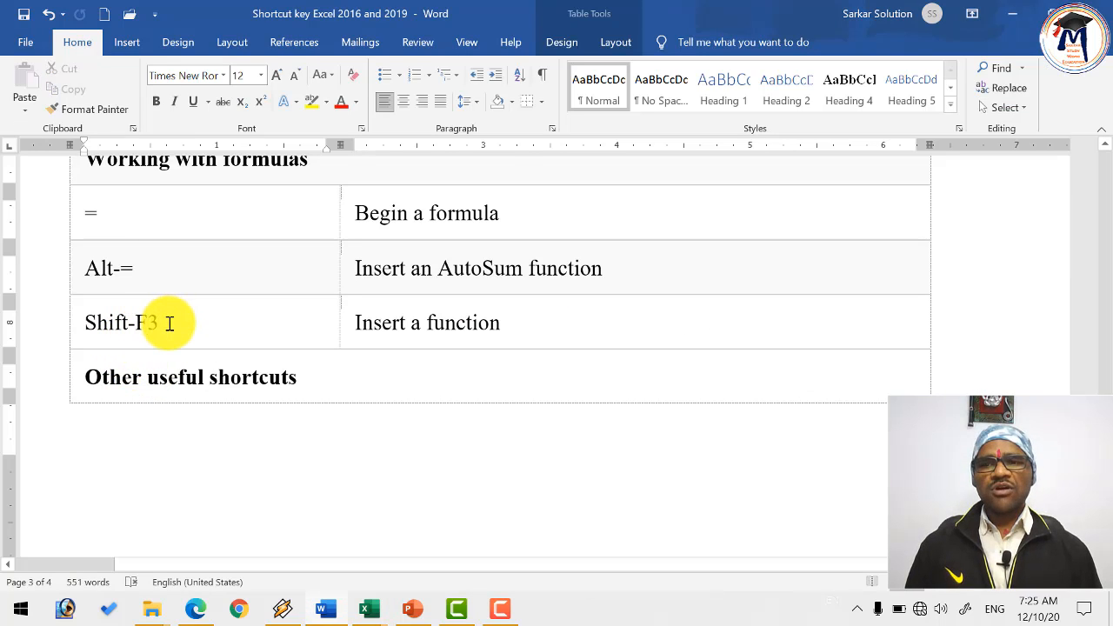
pyautogui.hotkey('alt', 'Tab')
pyautogui.click(347, 289)
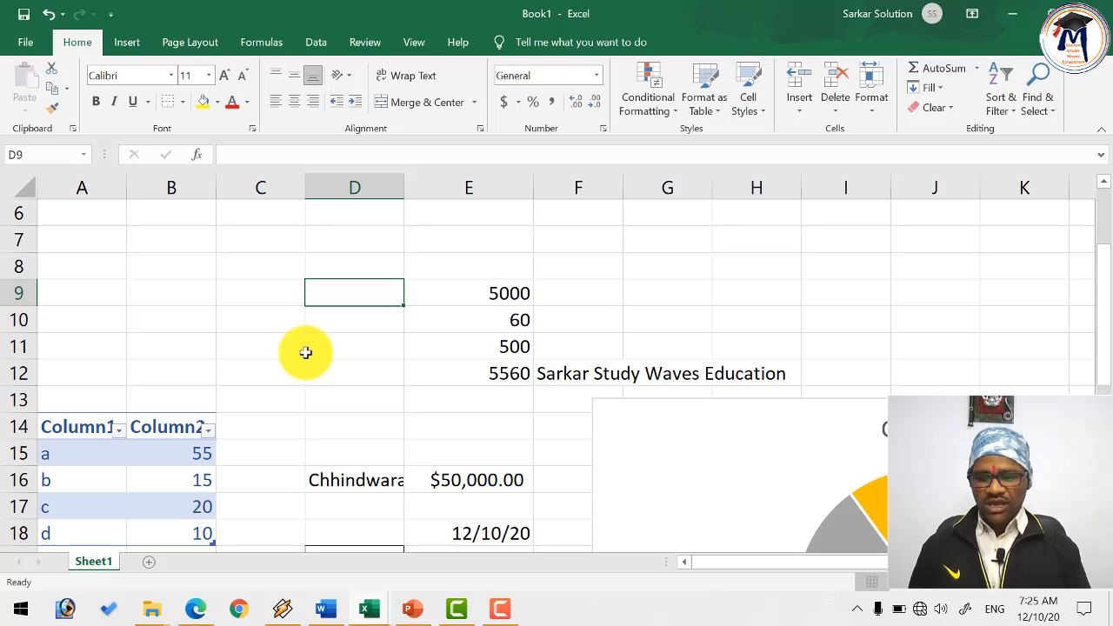
pyautogui.hotkey('shift', 'F3')
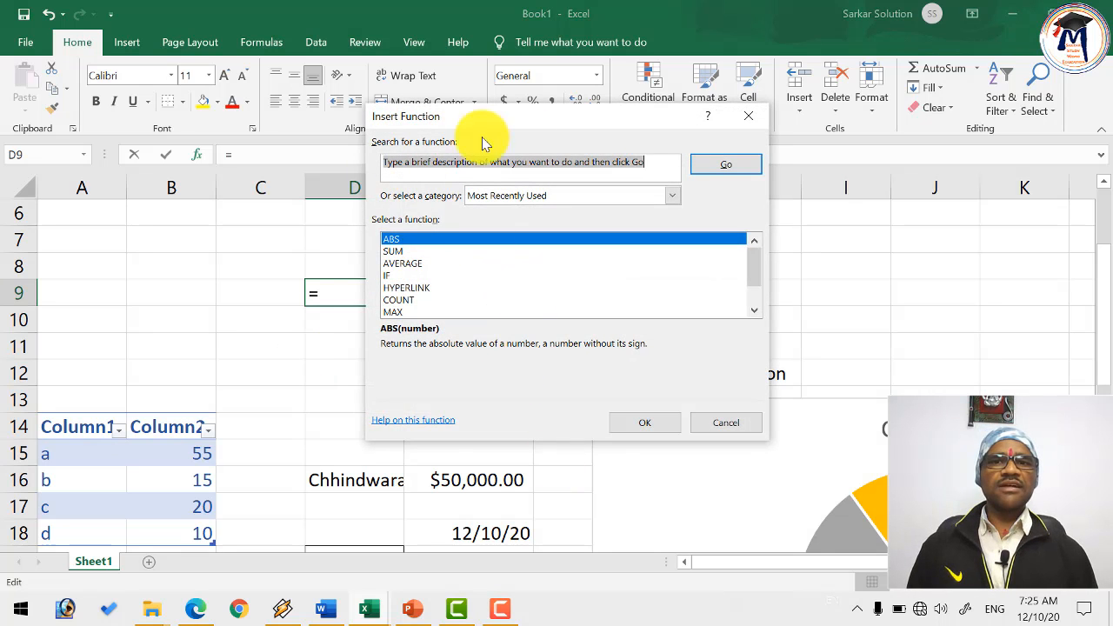
pyautogui.click(407, 263)
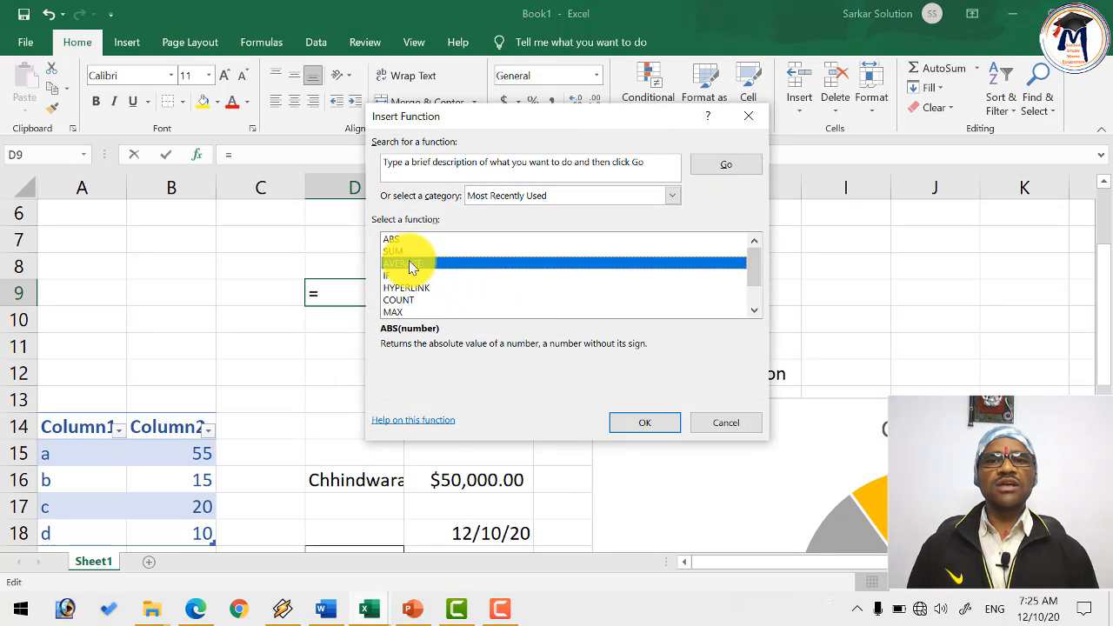
pyautogui.click(644, 422)
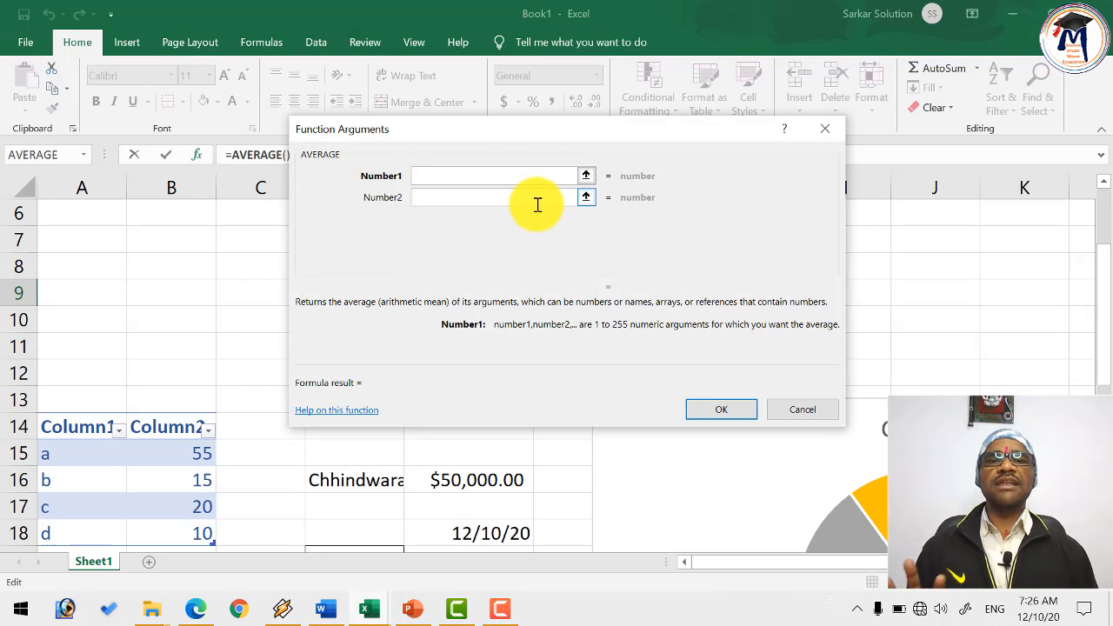
pyautogui.click(794, 410)
# - Highlight the Ctrl-N entry in the Word list's last section of shortcuts and return to Book1
pyautogui.hotkey('alt', 'Tab')
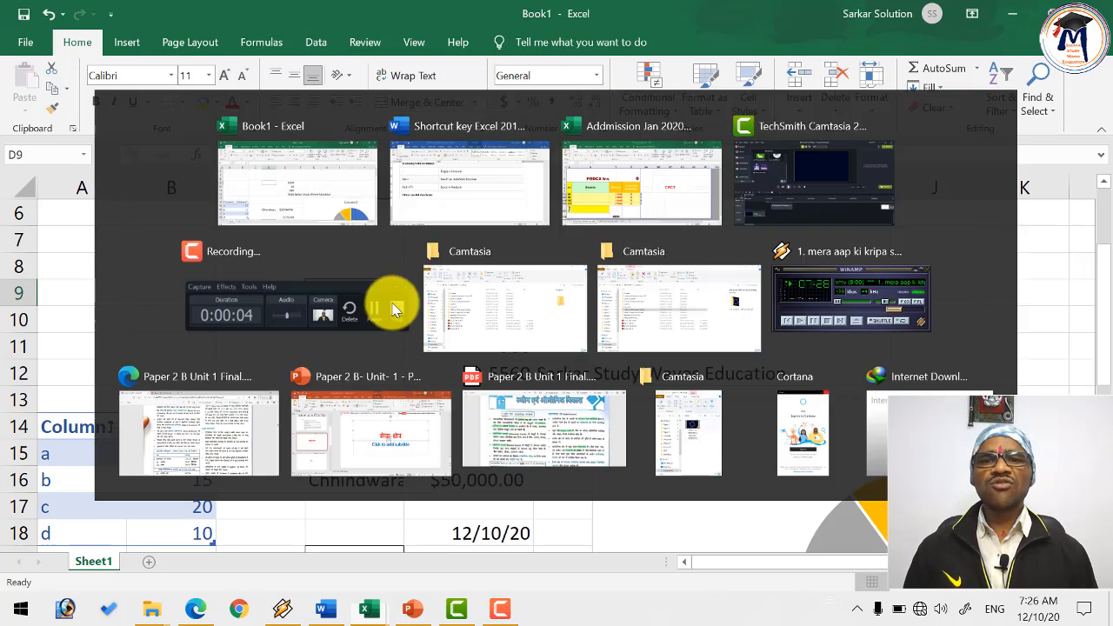
pyautogui.scroll(-5, 420, 352)
pyautogui.scroll(-5, 416, 348)
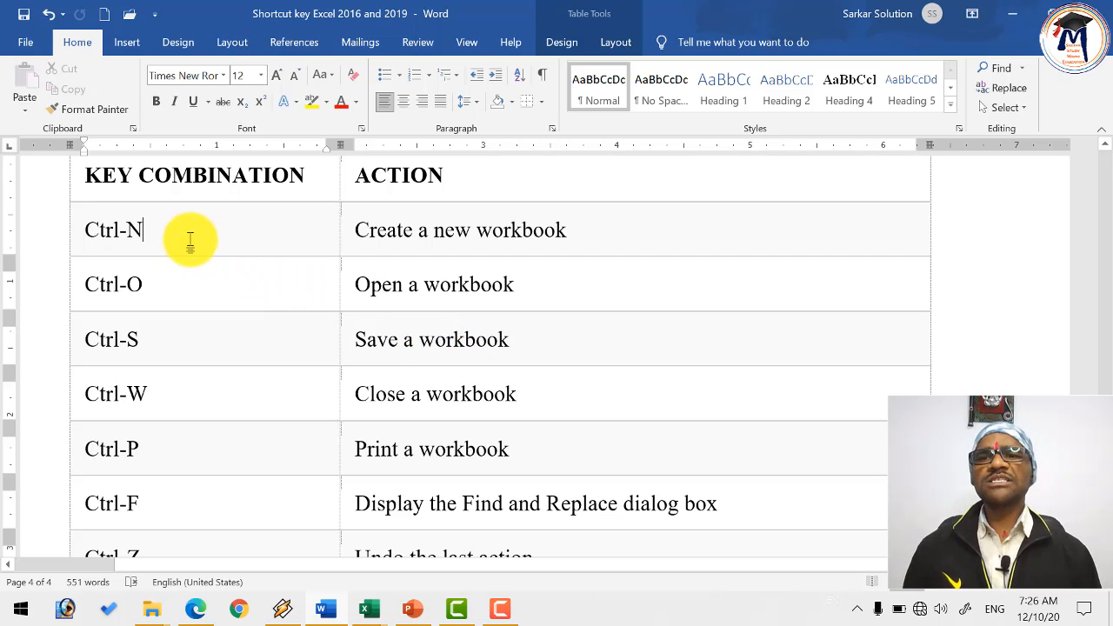
pyautogui.moveTo(183, 237); pyautogui.dragTo(74, 218)
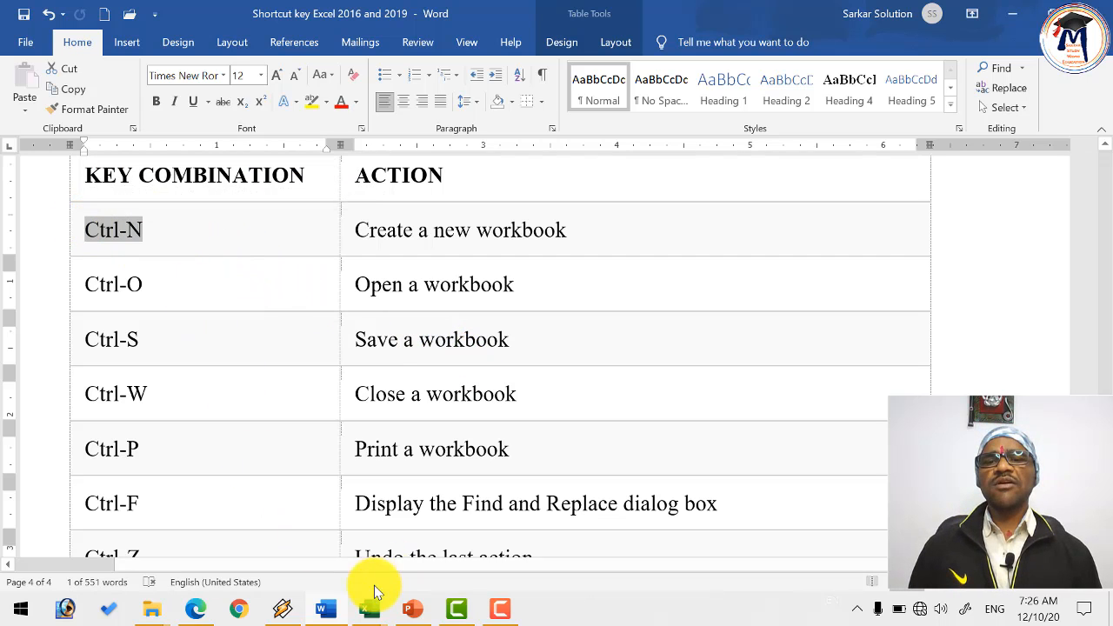
pyautogui.moveTo(369, 605)
pyautogui.click(227, 513)
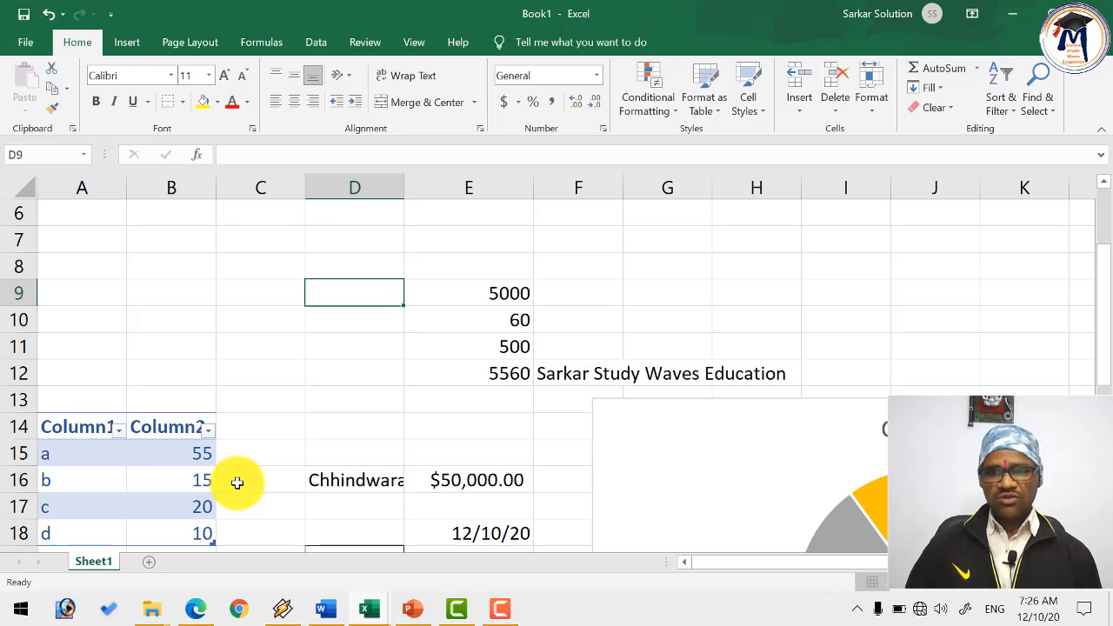
# - Create a new blank workbook, bring up its Open page and leave it without opening a file
pyautogui.hotkey('ctrl', 'n')
pyautogui.hotkey('alt', 'Tab')
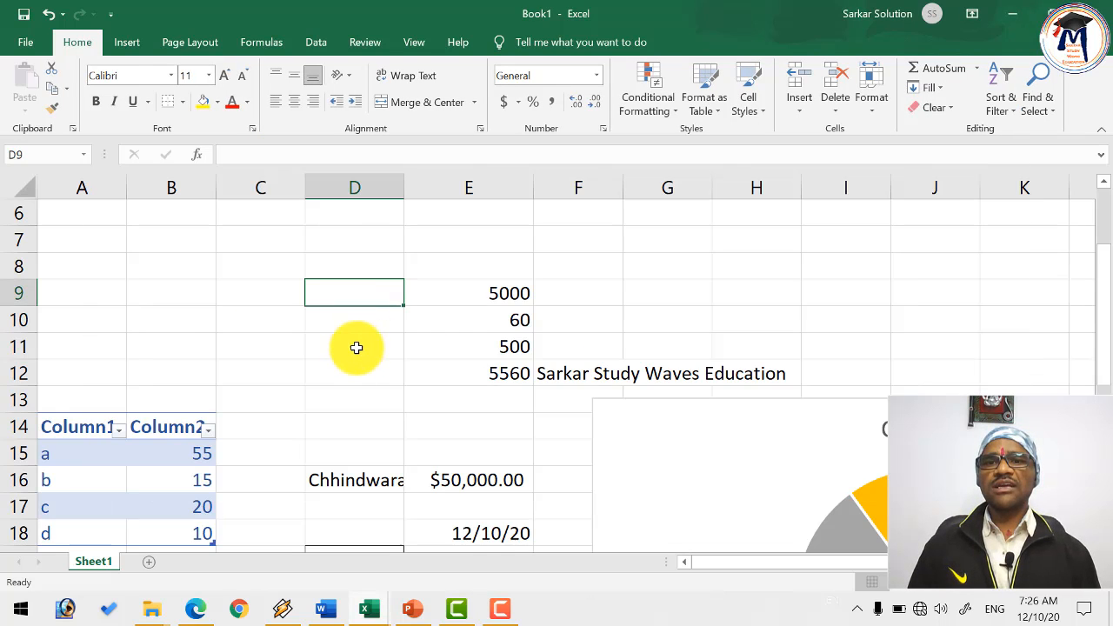
pyautogui.hotkey('alt', 'Tab')
pyautogui.hotkey('ctrl', 'o')
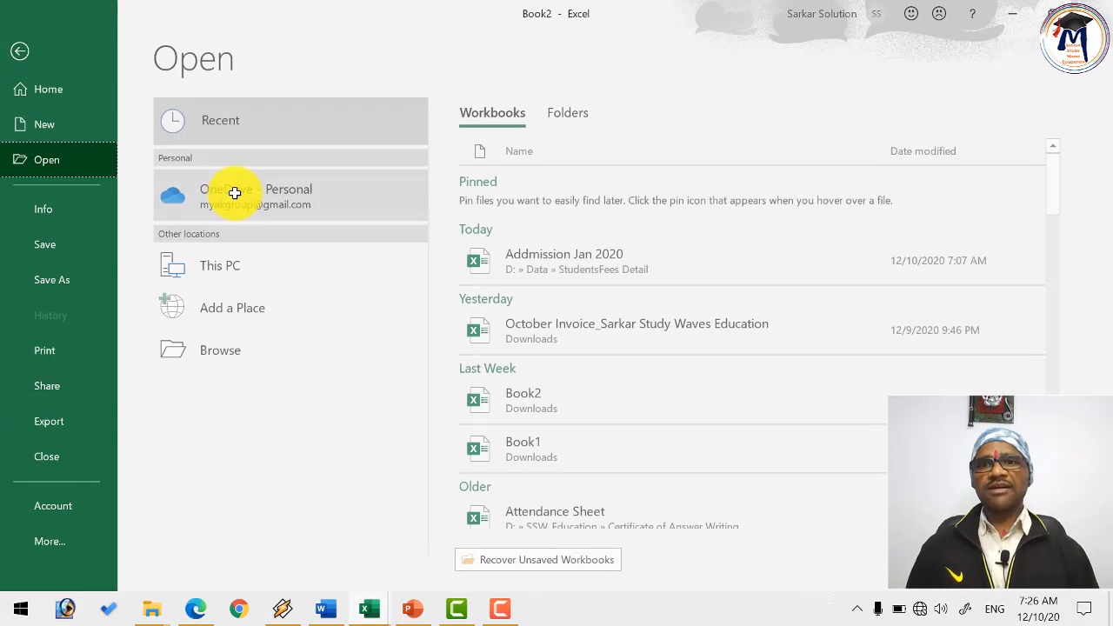
pyautogui.press('Escape')
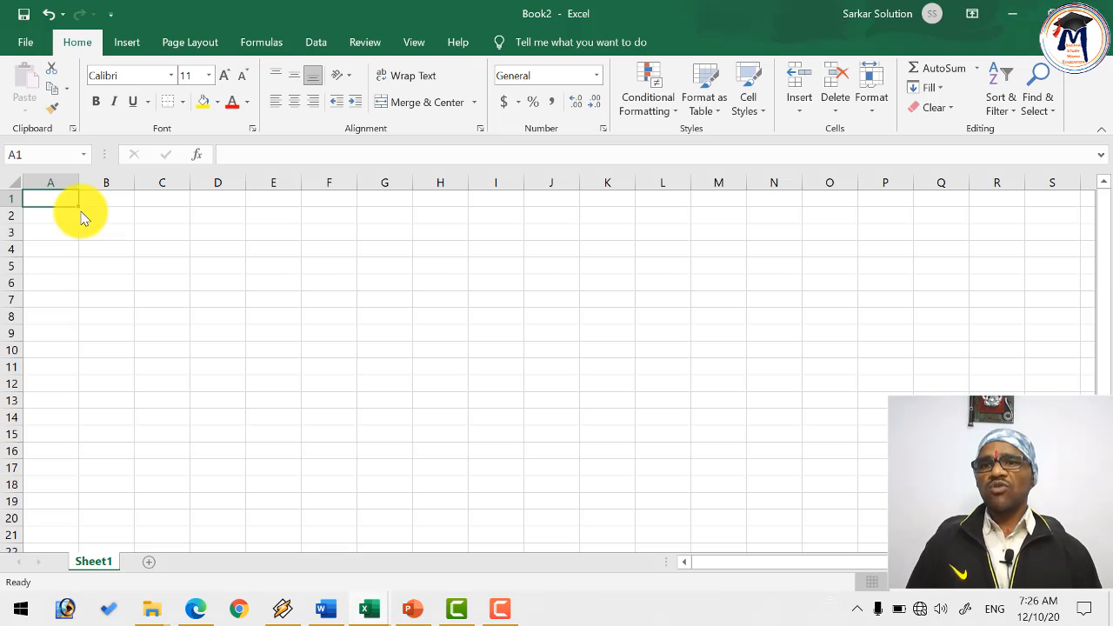
# - Bring up the save dialog for Book2, cancel it and return to Book1
pyautogui.hotkey('ctrl', 's')
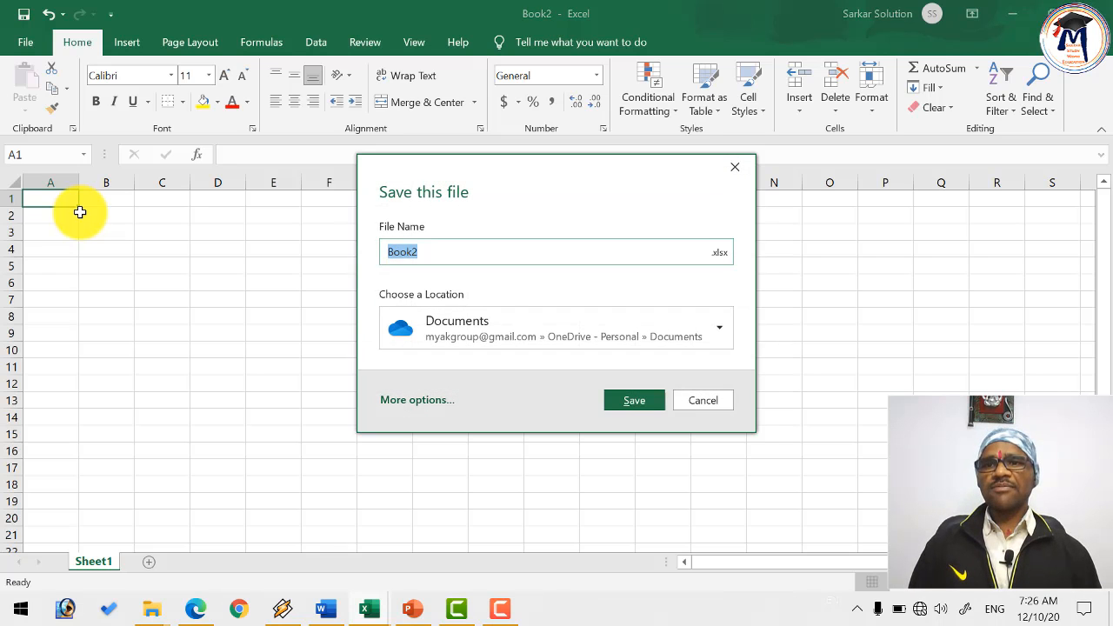
pyautogui.click(681, 397)
pyautogui.hotkey('alt', 'Tab')
pyautogui.hotkey('alt', 'Tab')
pyautogui.press('Tab')
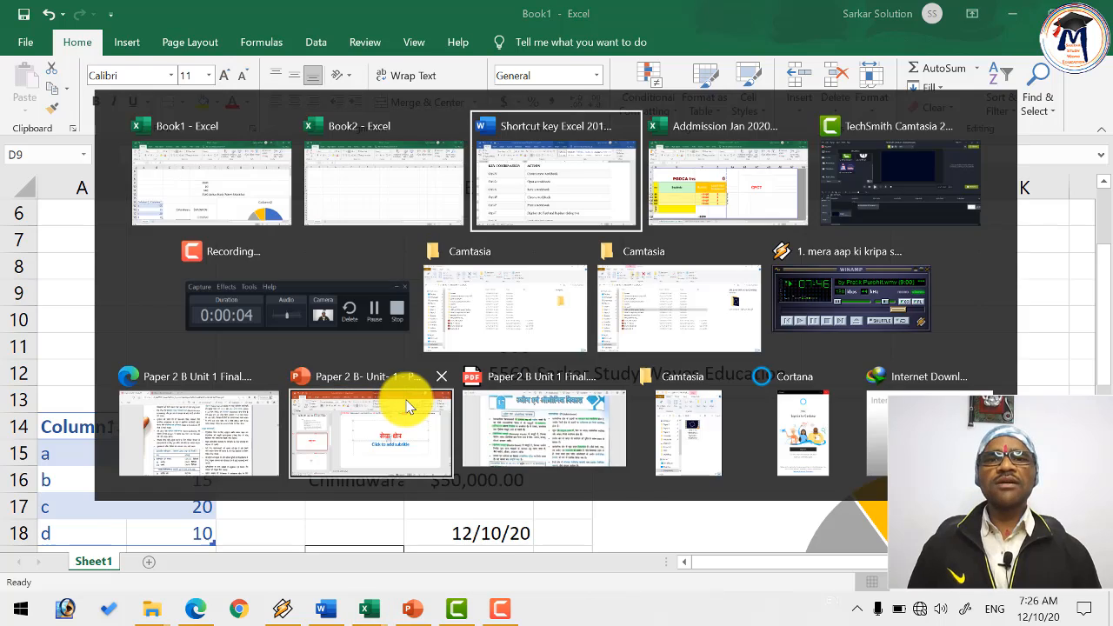
pyautogui.hotkey('alt', 'Tab')
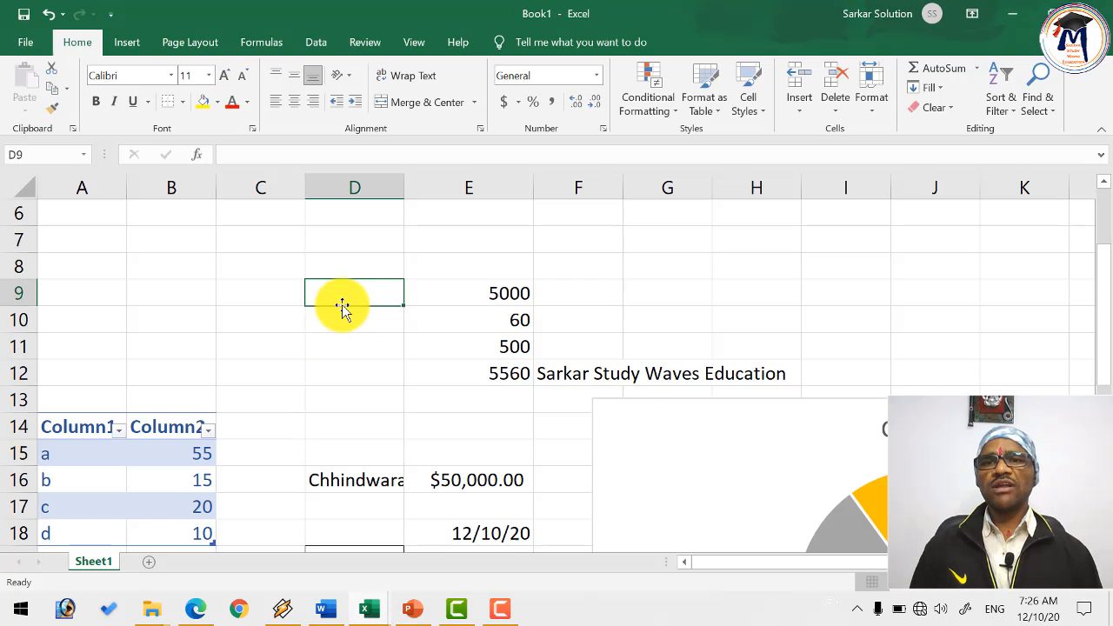
# - Check the Ctrl-W and Ctrl-P entries in the Word list, display the print preview of Book1 and leave it
pyautogui.hotkey('alt', 'Tab')
pyautogui.press('Tab')
pyautogui.hotkey('alt', 'Tab')
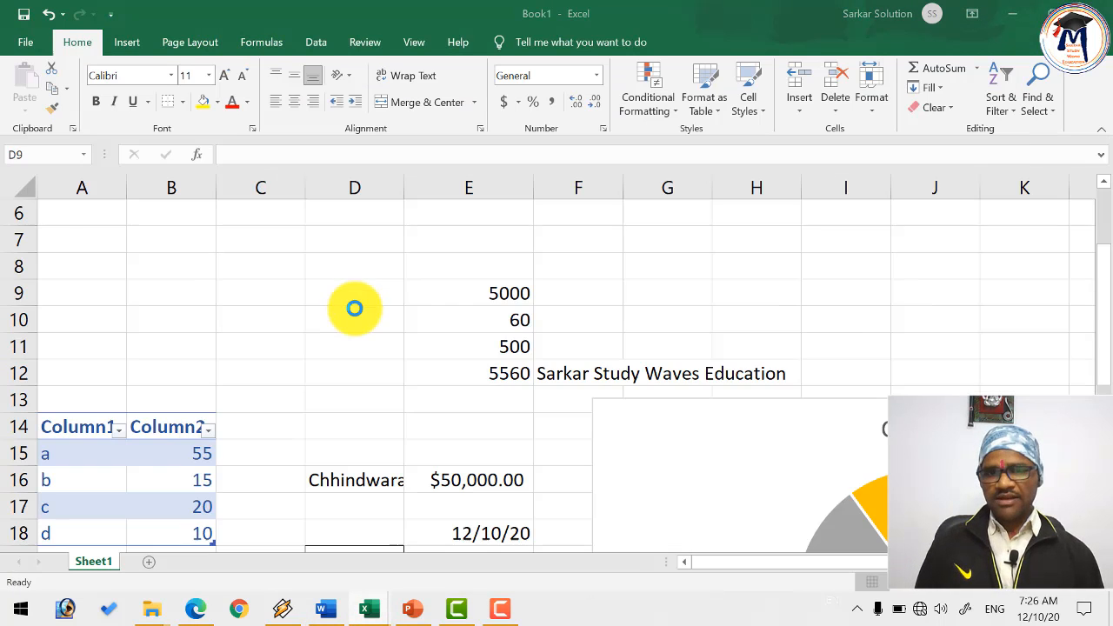
pyautogui.hotkey('alt', 'Tab')
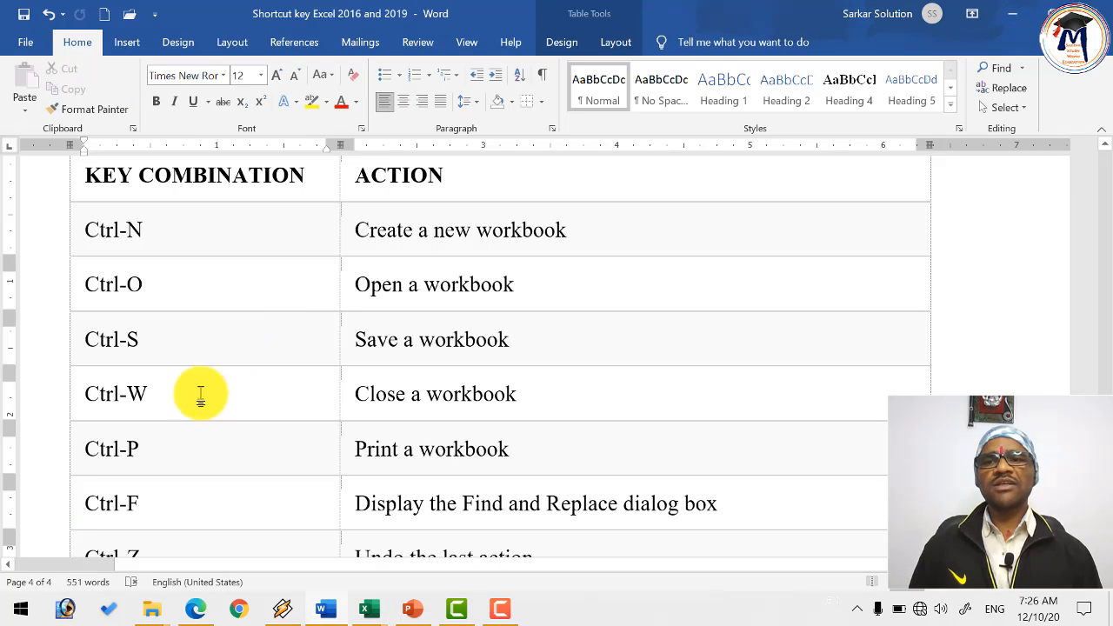
pyautogui.scroll(-3, 178, 440)
pyautogui.hotkey('alt', 'Tab')
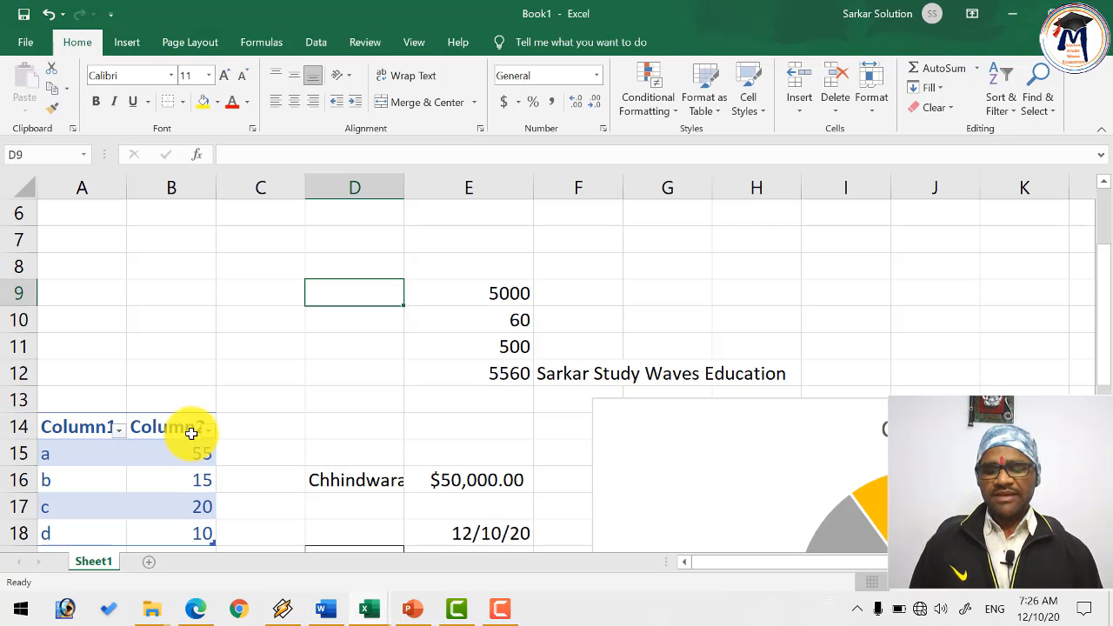
pyautogui.hotkey('ctrl', 'p')
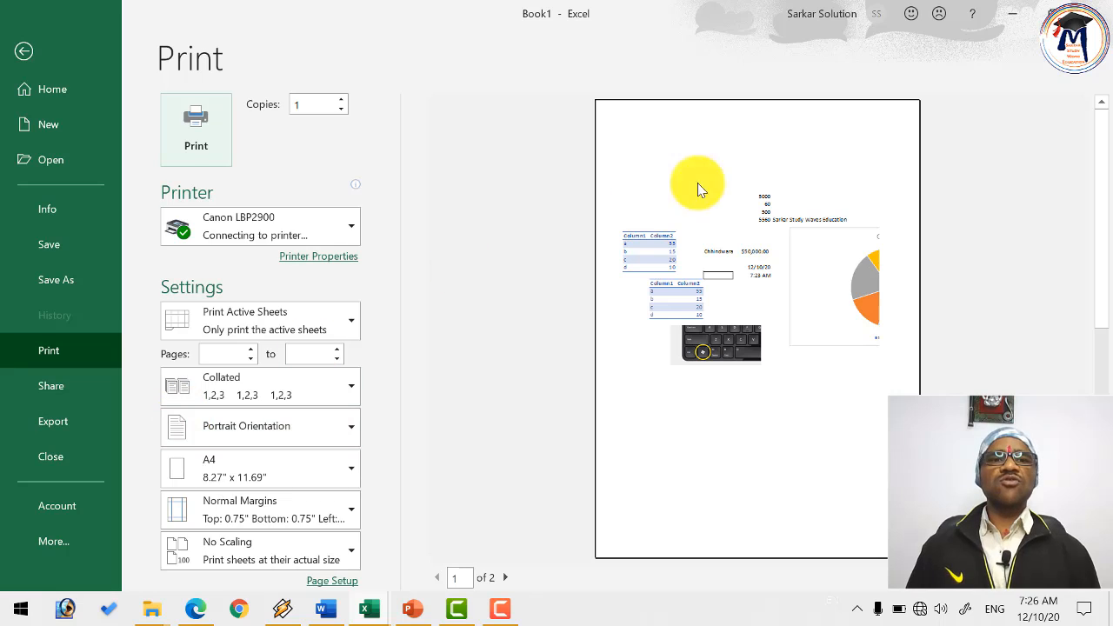
pyautogui.press('Escape')
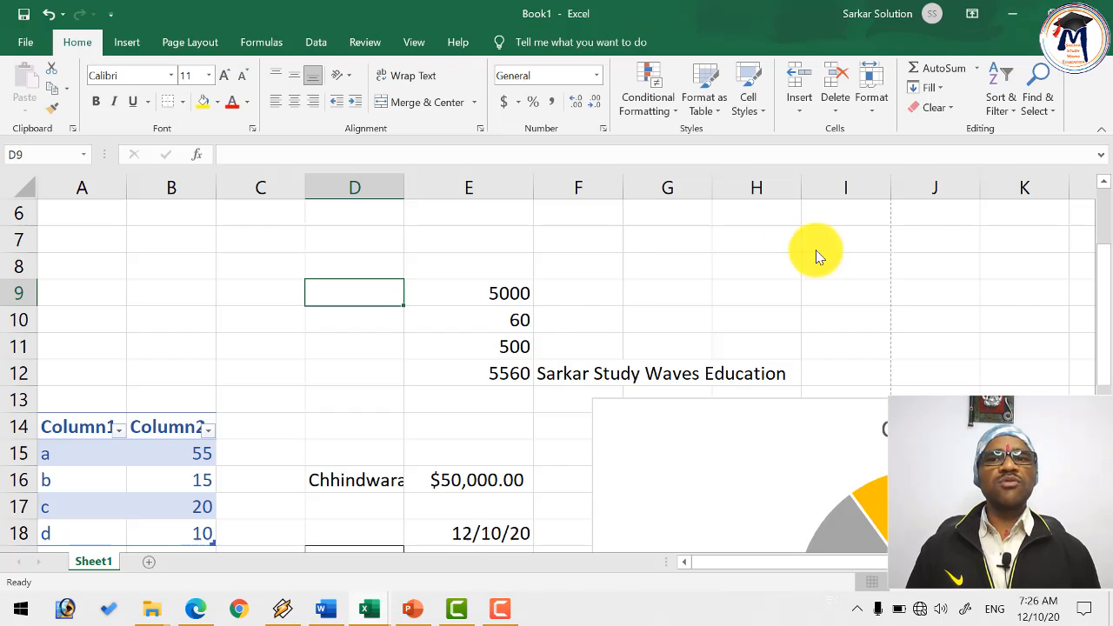
# - Check the Ctrl-F entry in the Word list, bring up Find and Replace in Book1 and close it
pyautogui.hotkey('alt', 'Tab')
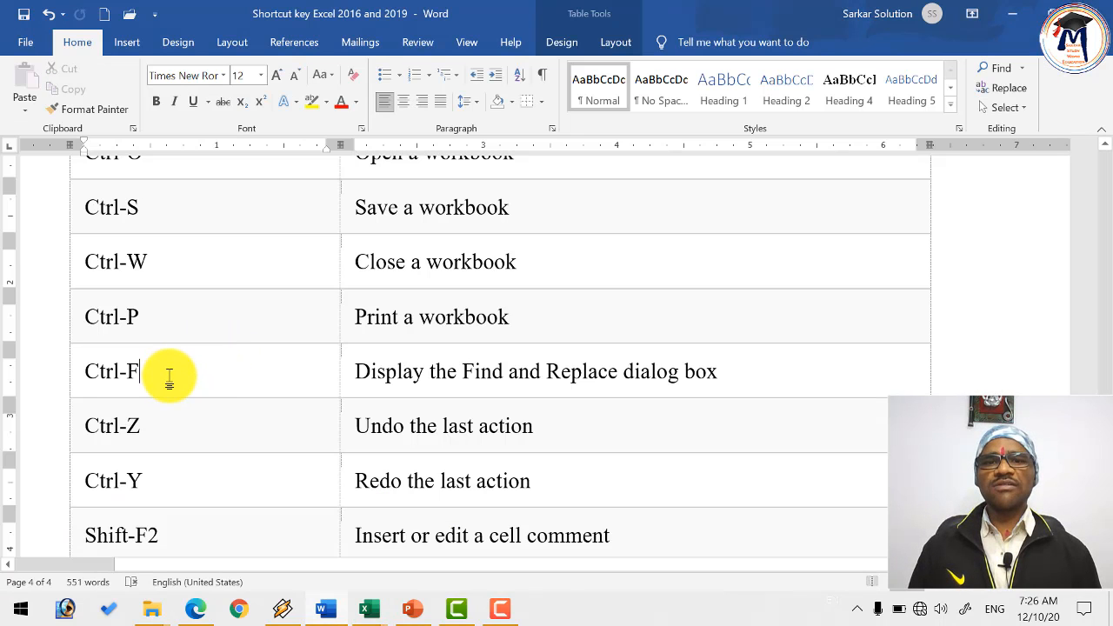
pyautogui.hotkey('alt', 'Tab')
pyautogui.hotkey('ctrl', 'f')
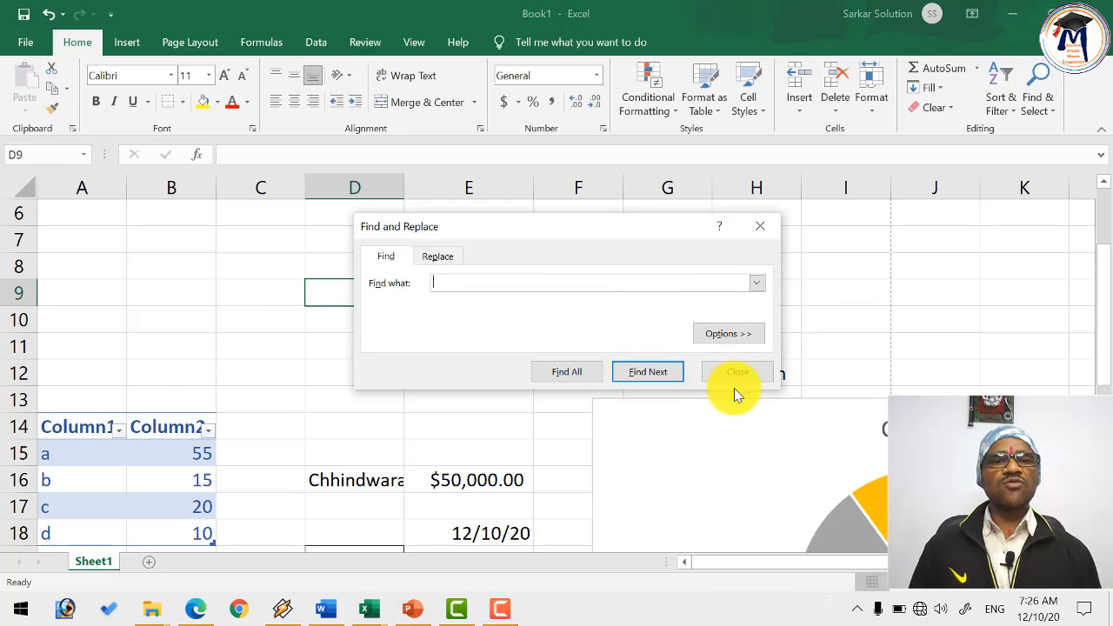
pyautogui.click(735, 374)
# - Check the Ctrl-Z entry in the Word list and try clearing, undoing and redoing on cell D16 of Book1
pyautogui.hotkey('alt', 'Tab')
pyautogui.click(220, 421)
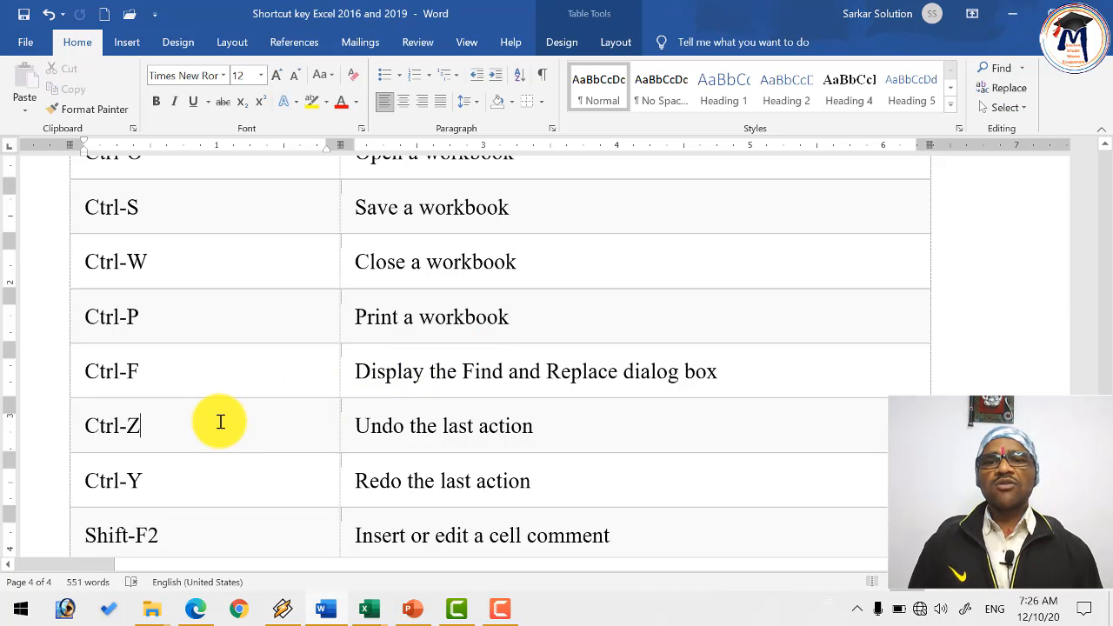
pyautogui.hotkey('alt', 'Tab')
pyautogui.click(235, 408)
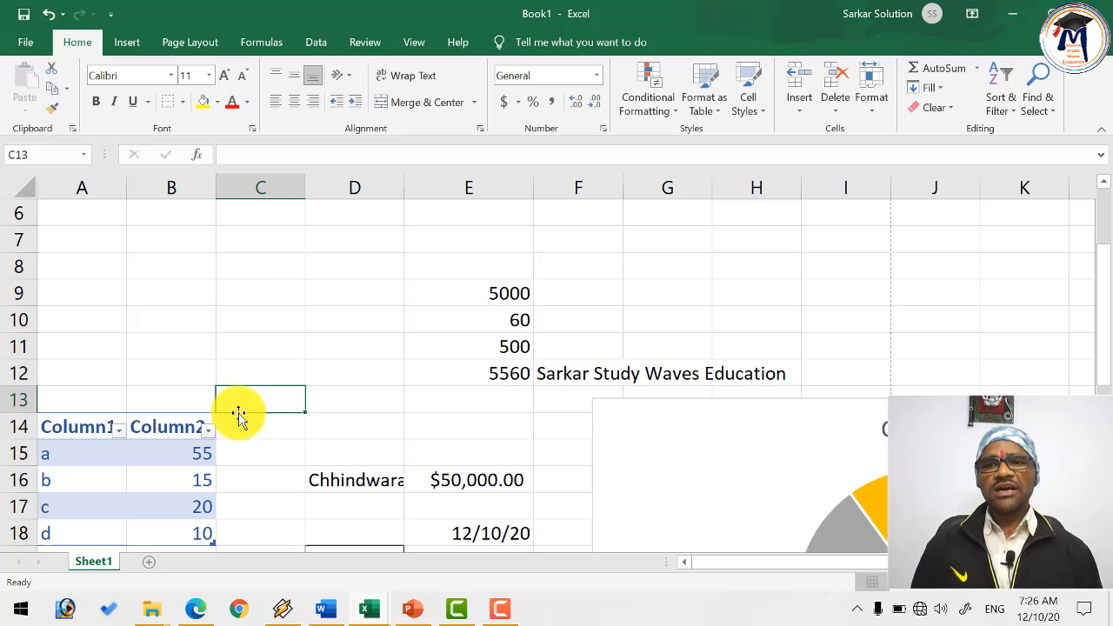
pyautogui.click(362, 481)
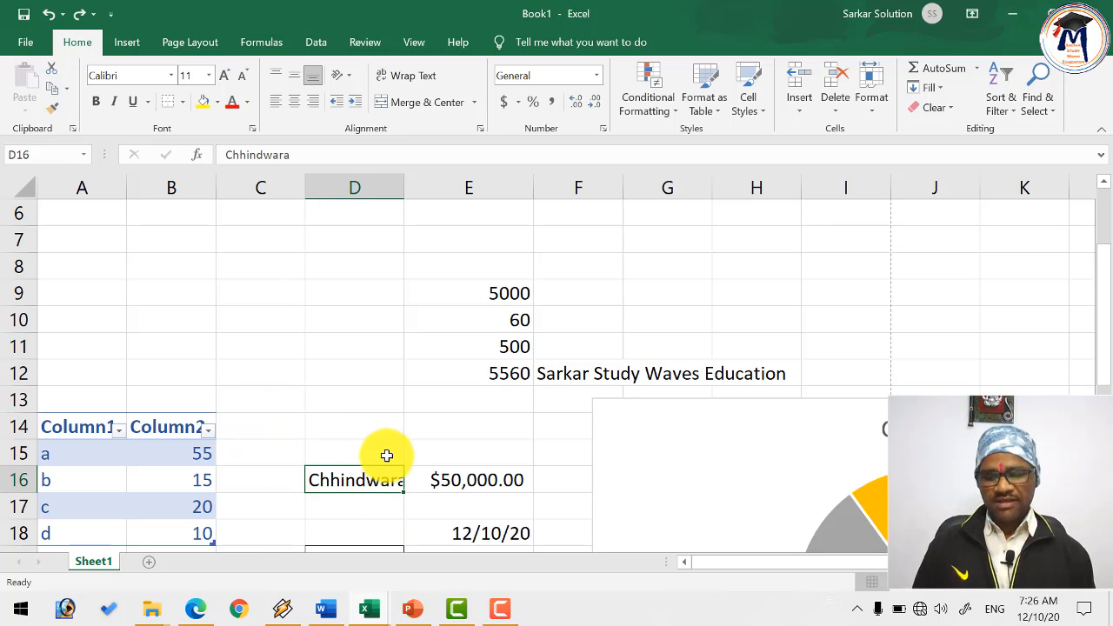
# - Check the Ctrl-Y and Shift-F2 entries in the Word list of shortcuts
pyautogui.hotkey('alt', 'Tab')
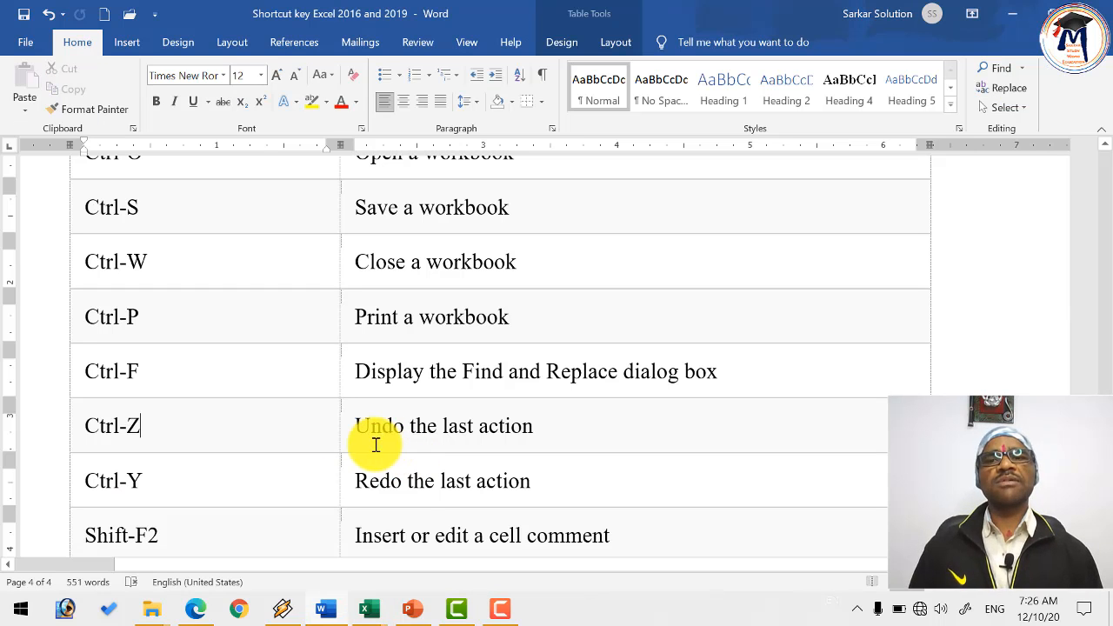
pyautogui.scroll(-3, 171, 408)
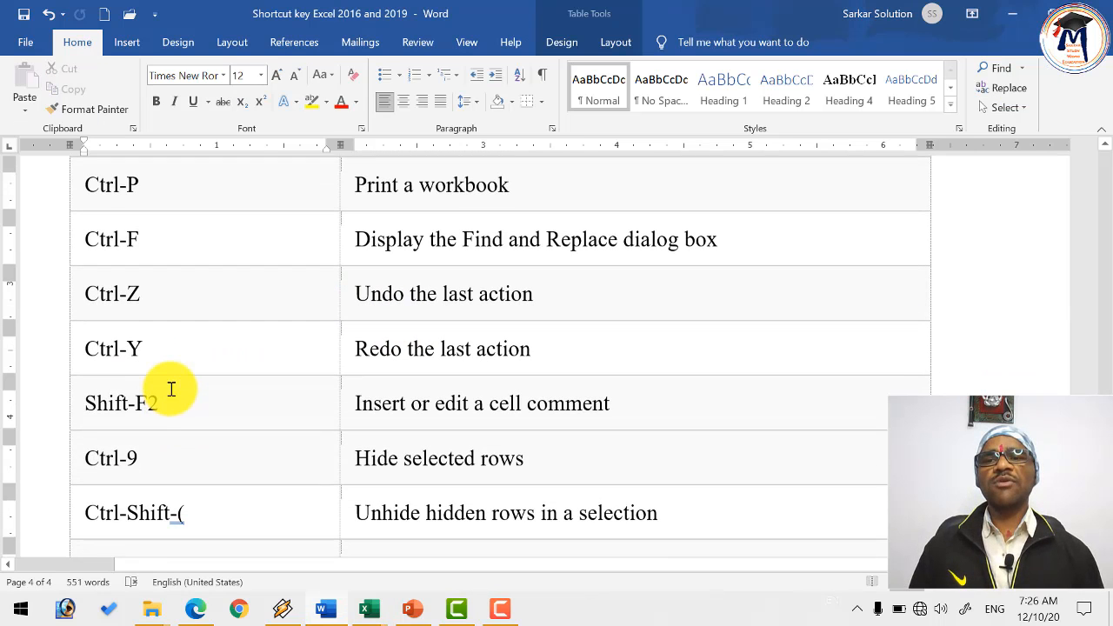
pyautogui.click(176, 369)
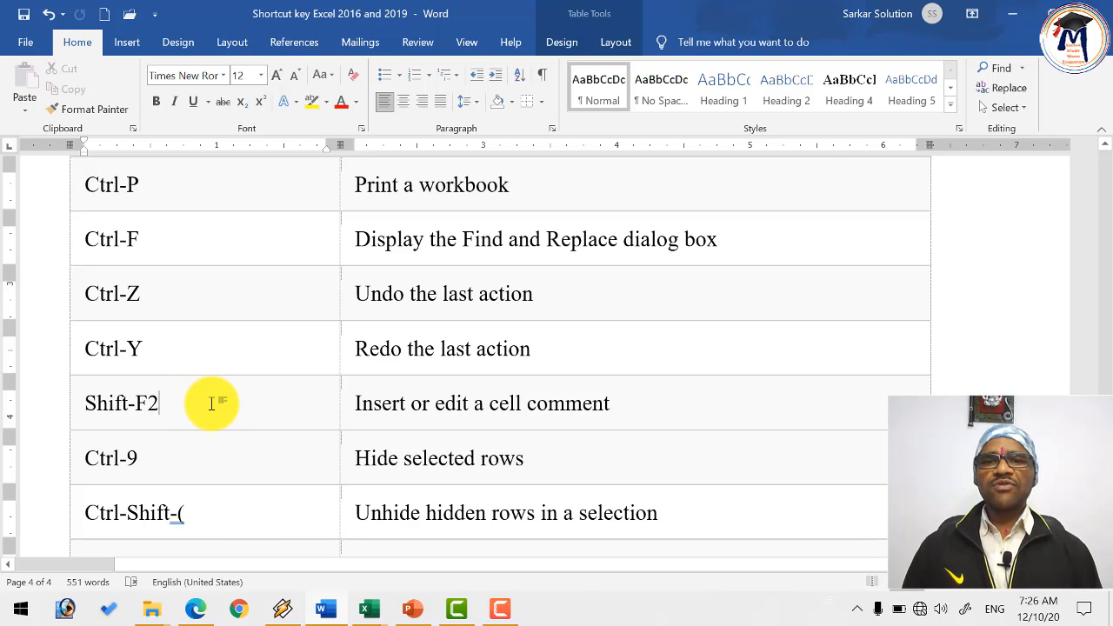
# - Add the comment "ssw education" to cell E9 in Book1, then reopen the comment for editing and leave its text
pyautogui.hotkey('alt', 'Tab')
pyautogui.click(494, 292)
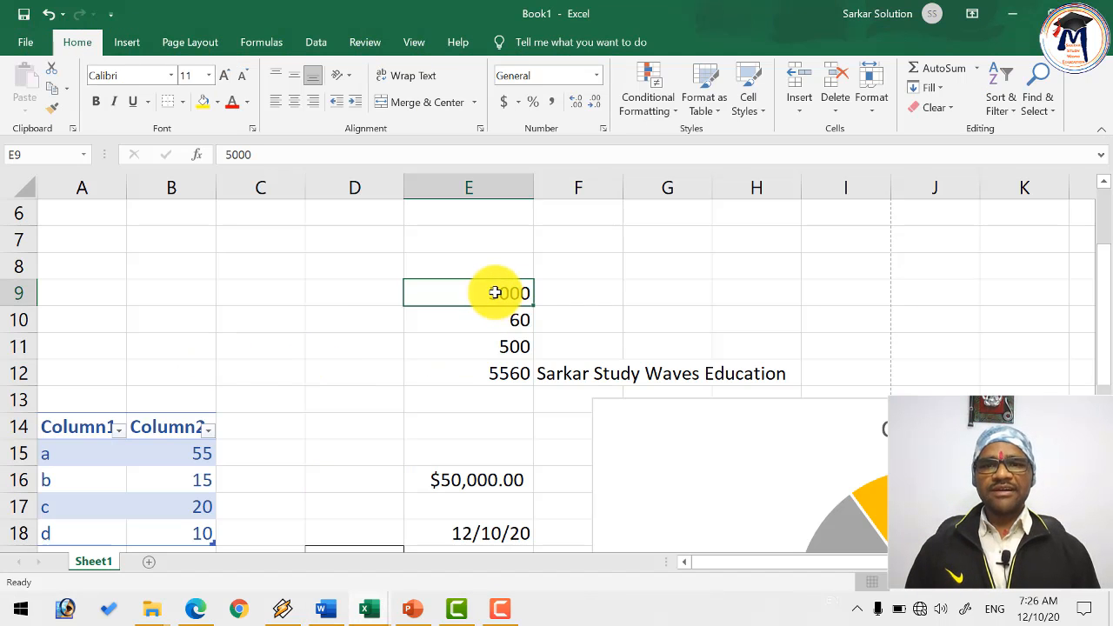
pyautogui.click(365, 42)
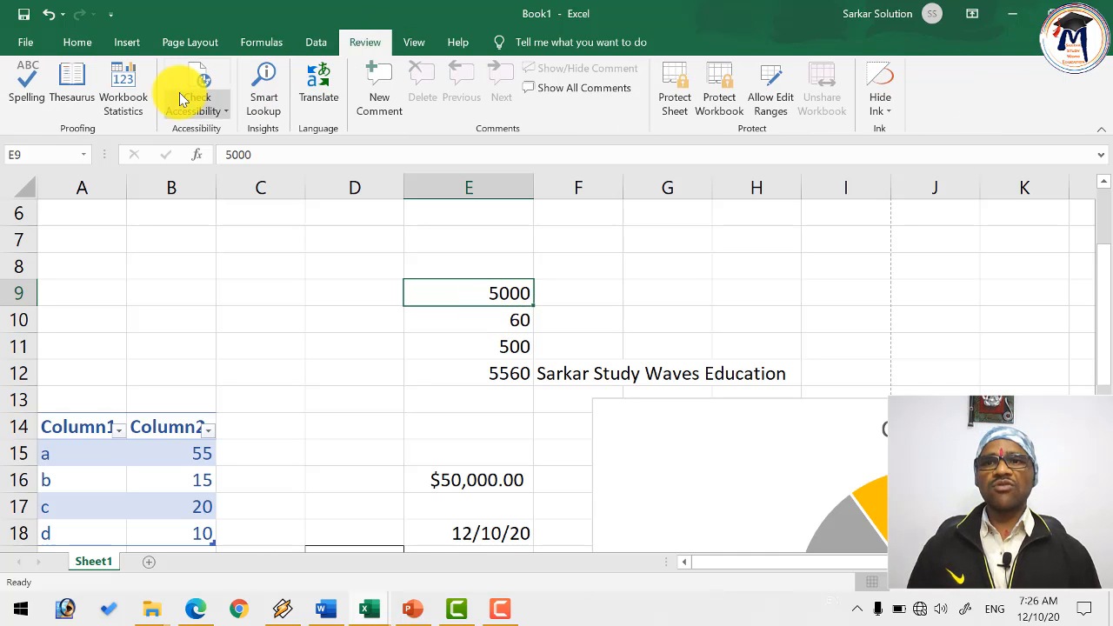
pyautogui.click(374, 94)
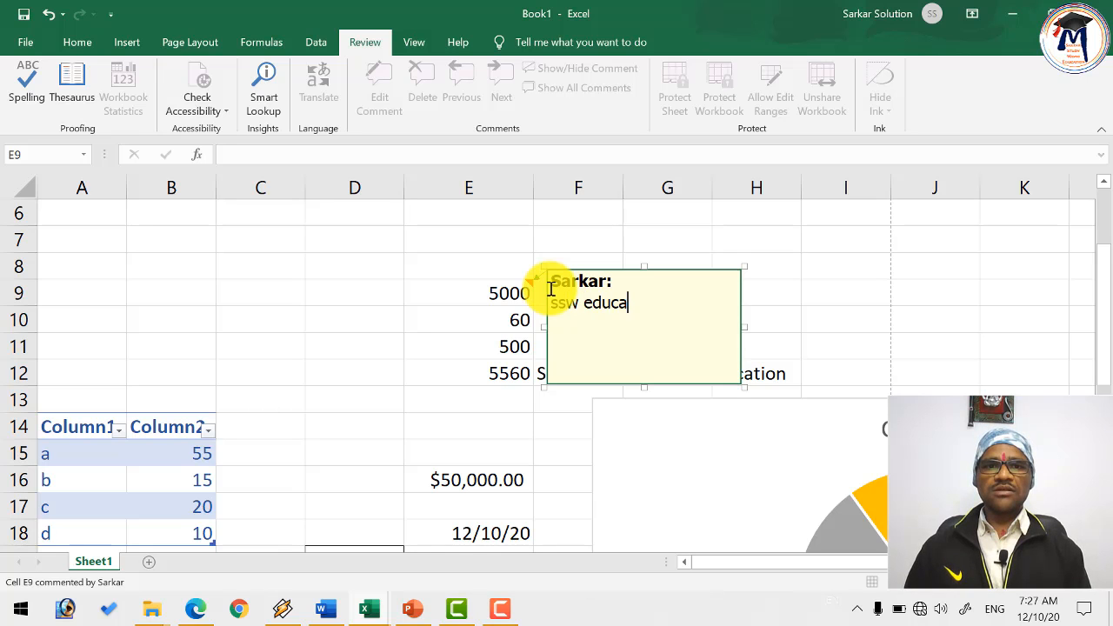
pyautogui.write('ssw education')
pyautogui.click(492, 293)
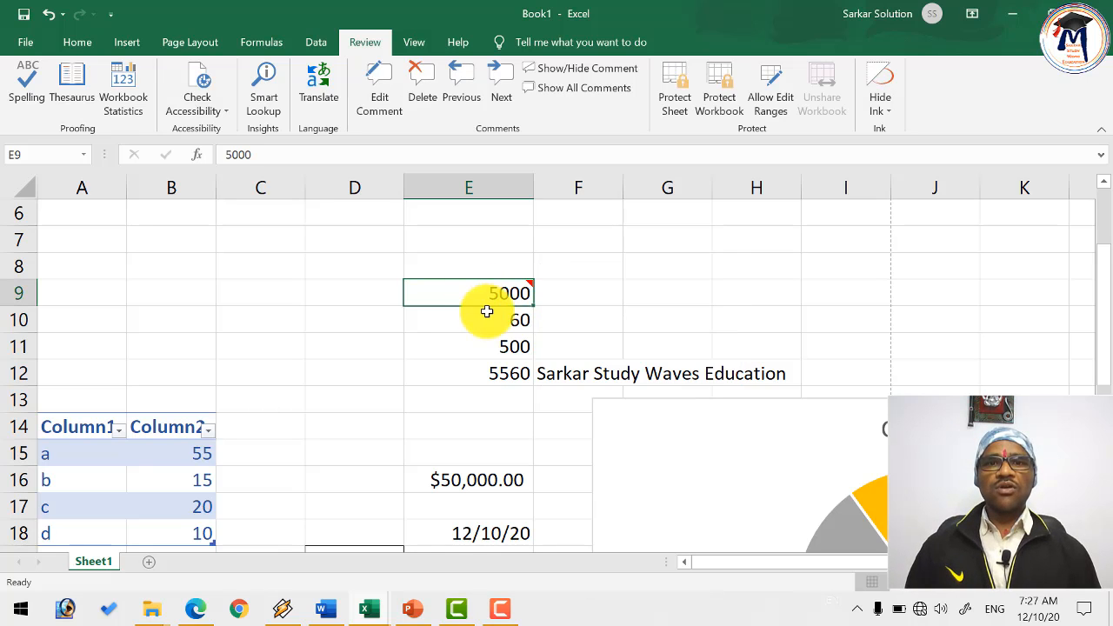
pyautogui.hotkey('shift', 'F2')
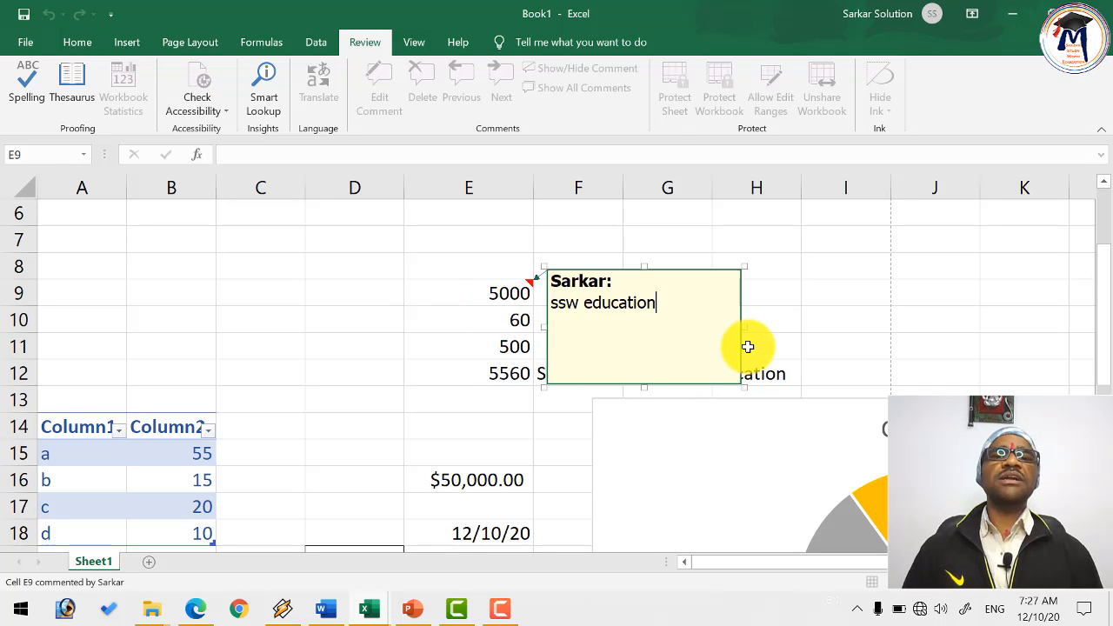
pyautogui.press('Escape')
# - Check the Ctrl-9 entry in the Word list and hide row 8 in Book1
pyautogui.hotkey('alt', 'Tab')
pyautogui.scroll(-2, 143, 365)
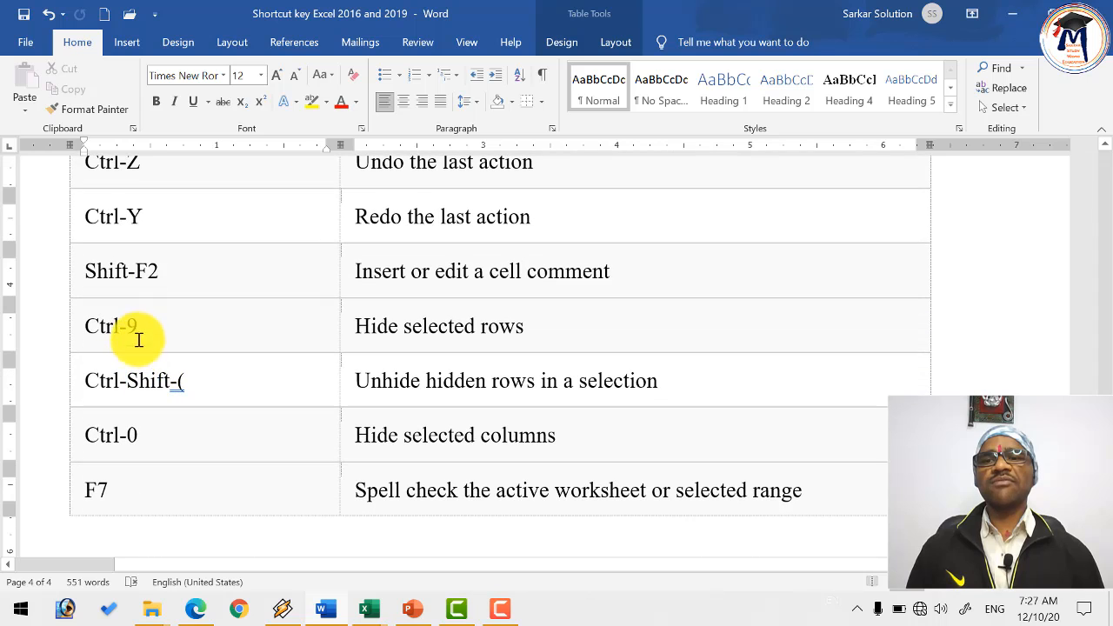
pyautogui.hotkey('alt', 'Tab')
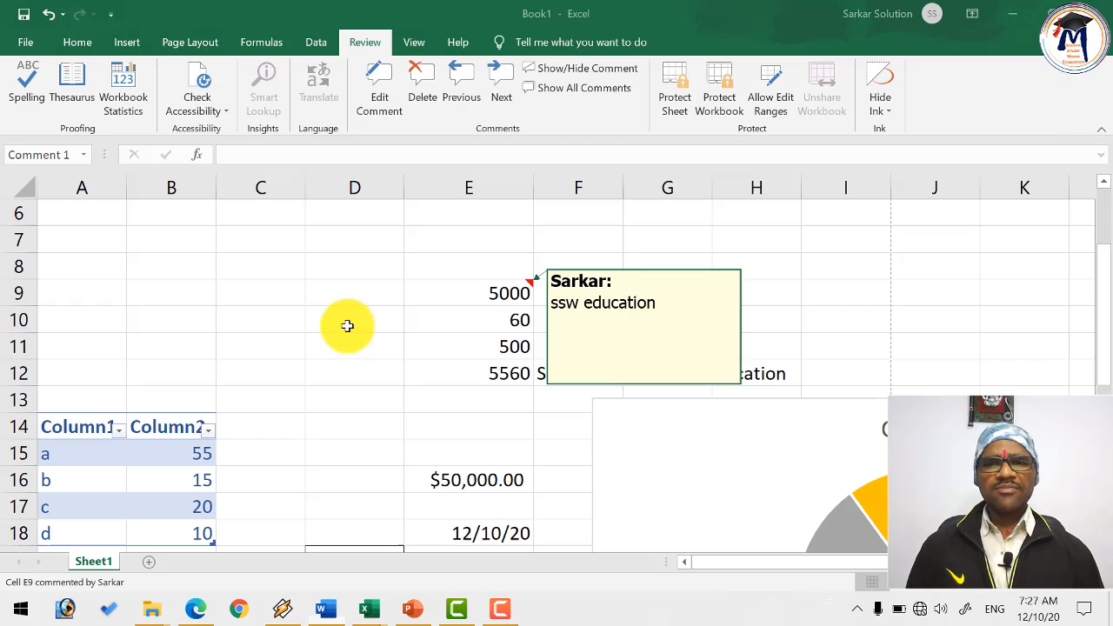
pyautogui.click(351, 265)
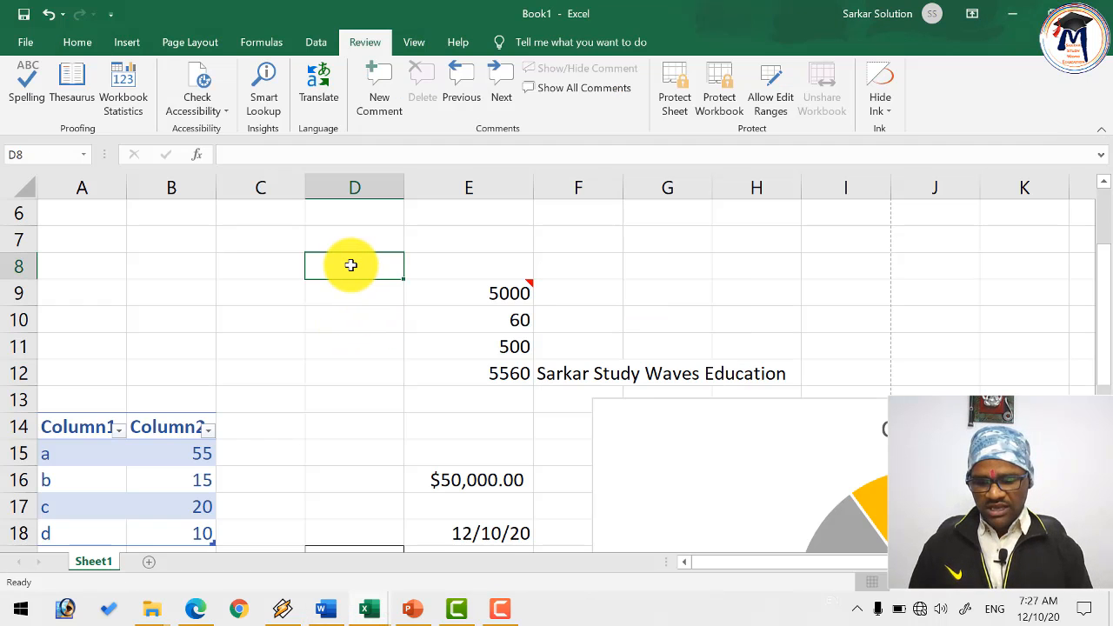
pyautogui.hotkey('ctrl', '9')
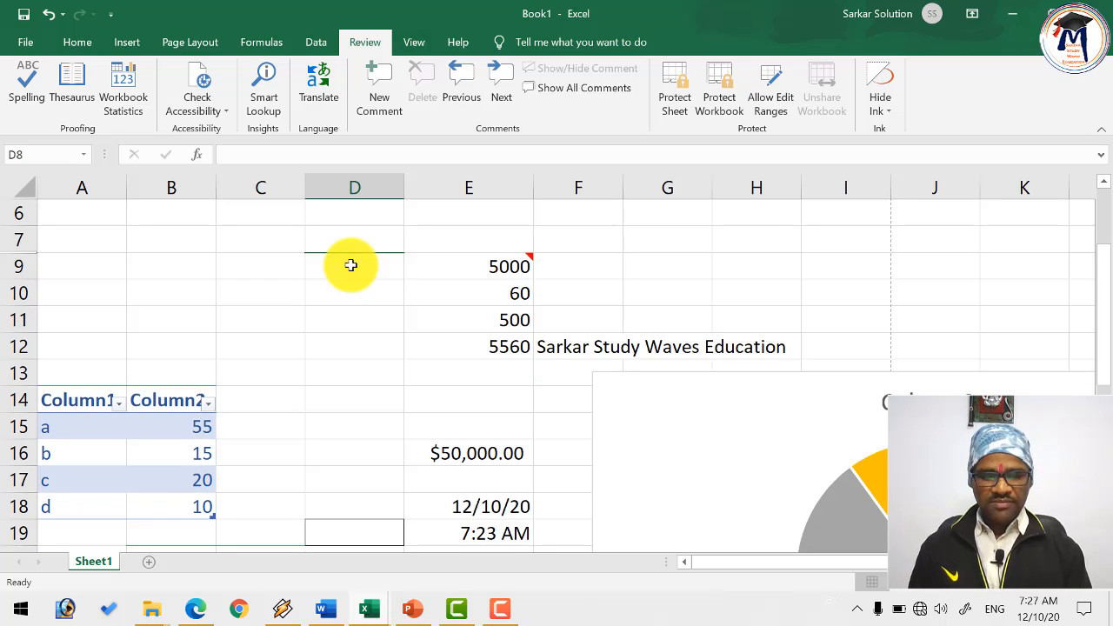
# - Check the Ctrl-Shift-( entry in the Word list and unhide row 8 in Book1
pyautogui.hotkey('alt', 'Tab')
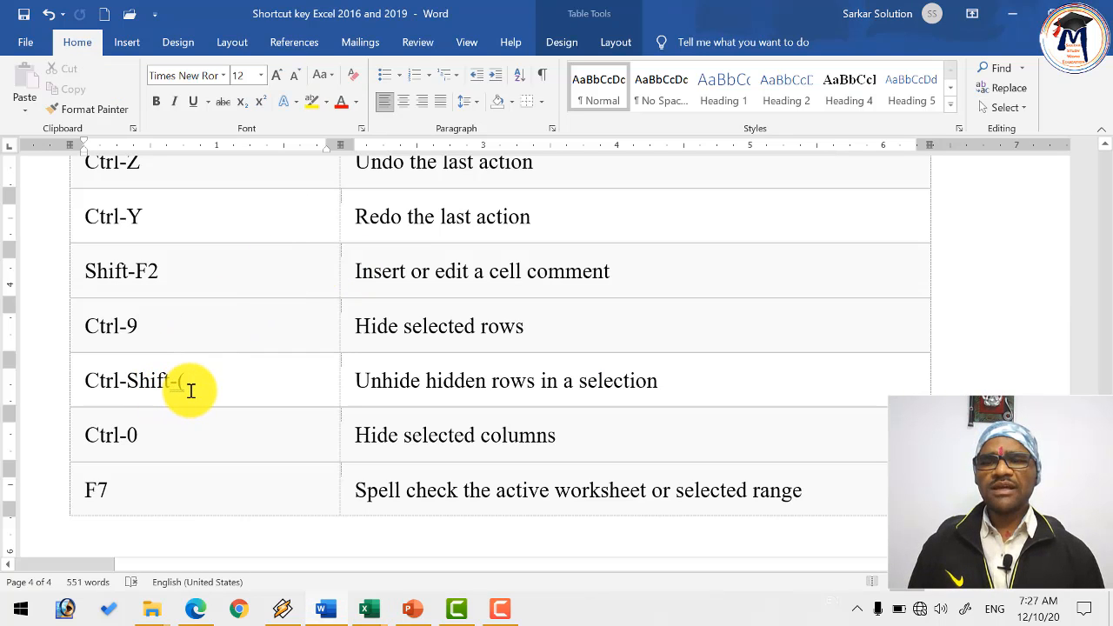
pyautogui.hotkey('alt', 'Tab')
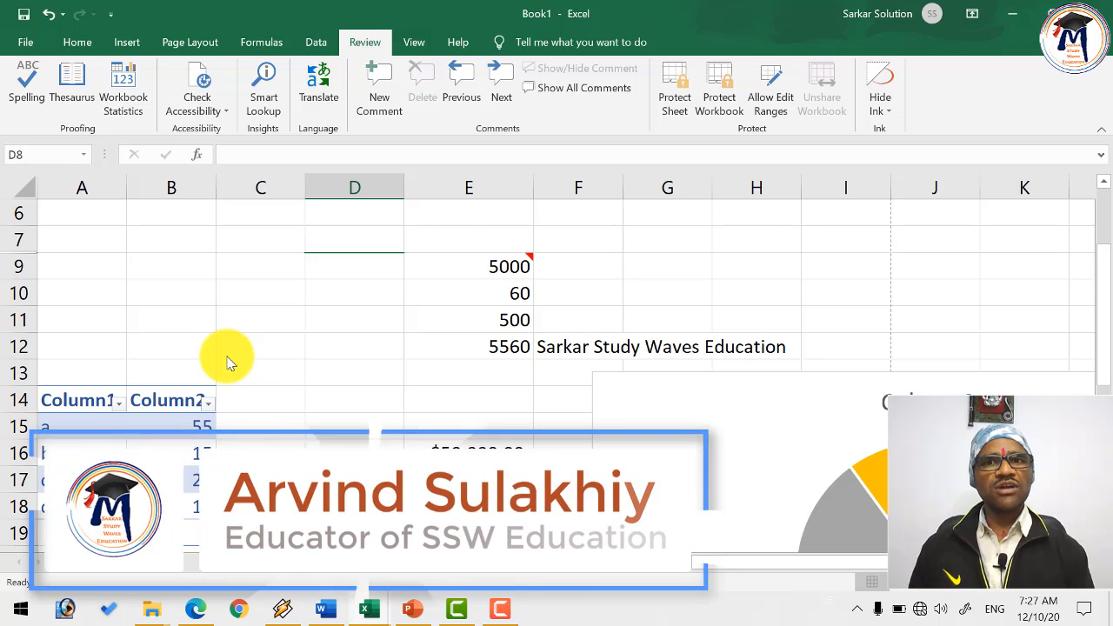
pyautogui.hotkey('ctrl', 'shift', '9')
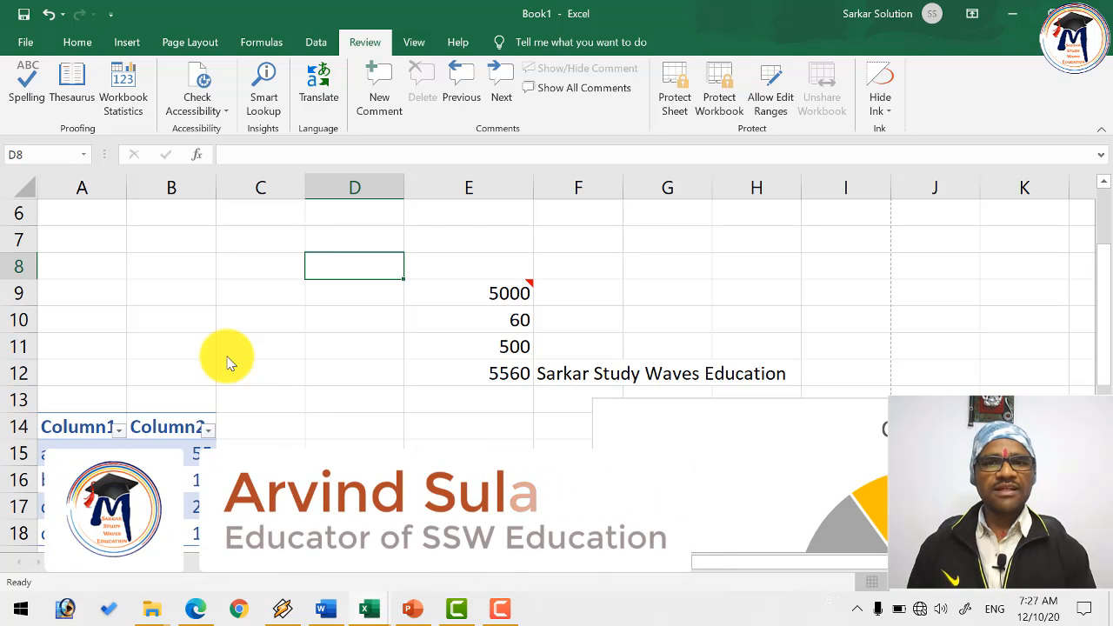
# - Highlight the Ctrl-0 entry in the Word list and hide column D in Book1
pyautogui.hotkey('alt', 'Tab')
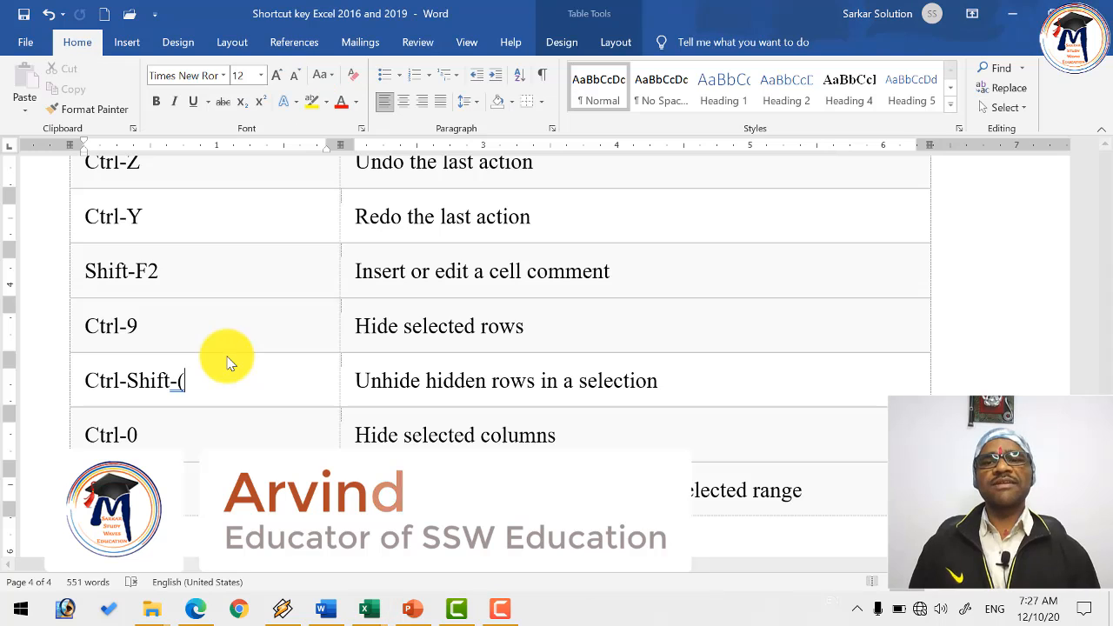
pyautogui.moveTo(87, 434); pyautogui.dragTo(148, 439)
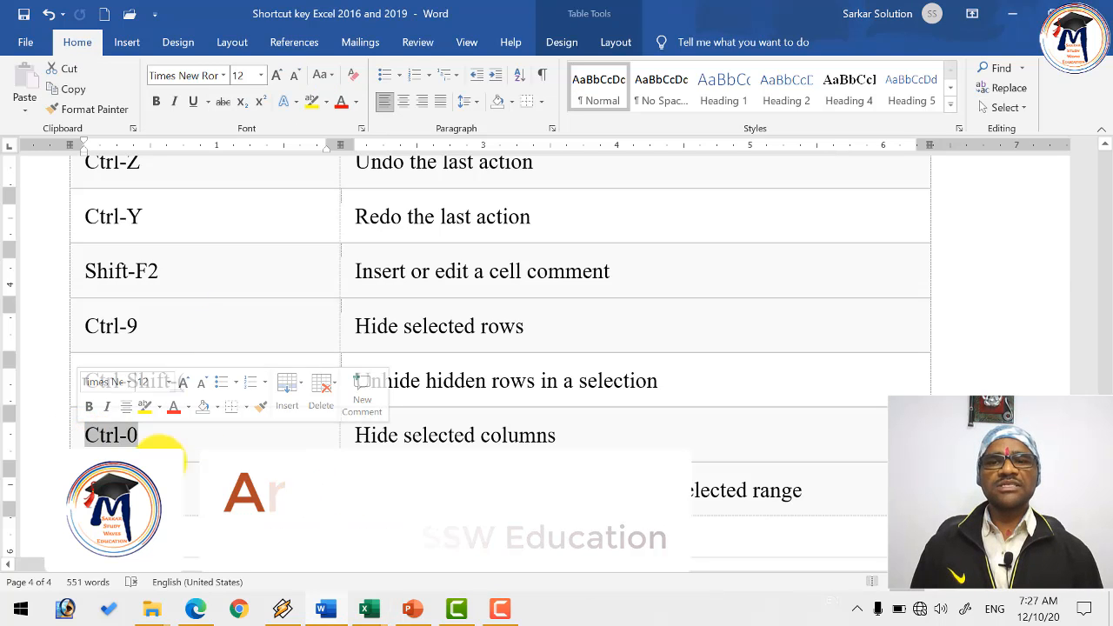
pyautogui.click(165, 433)
pyautogui.hotkey('alt', 'Tab')
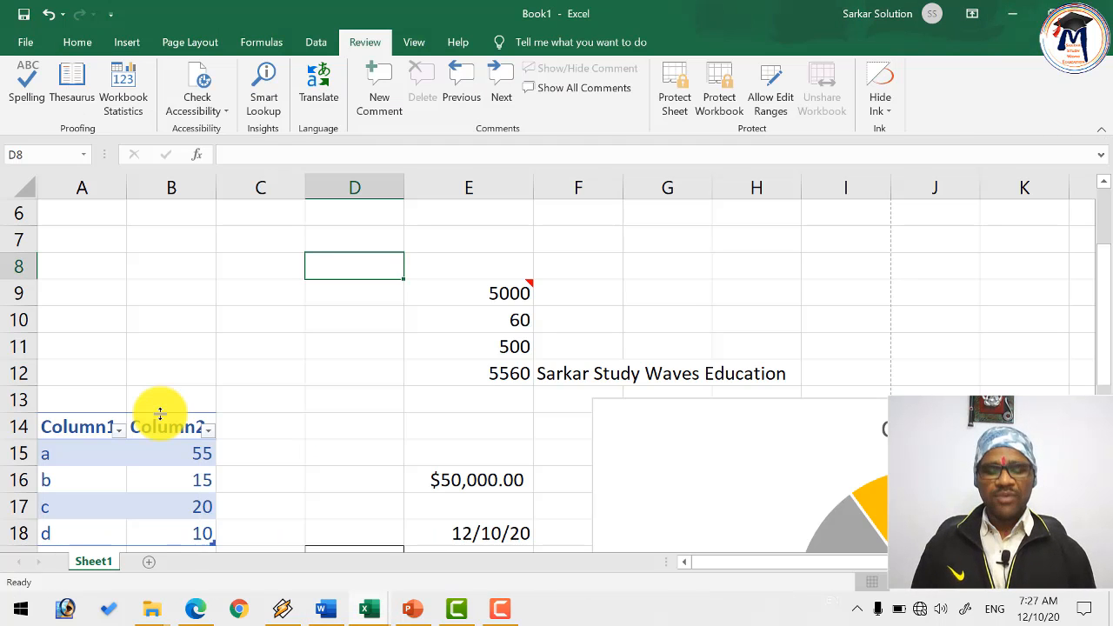
pyautogui.hotkey('ctrl', '0')
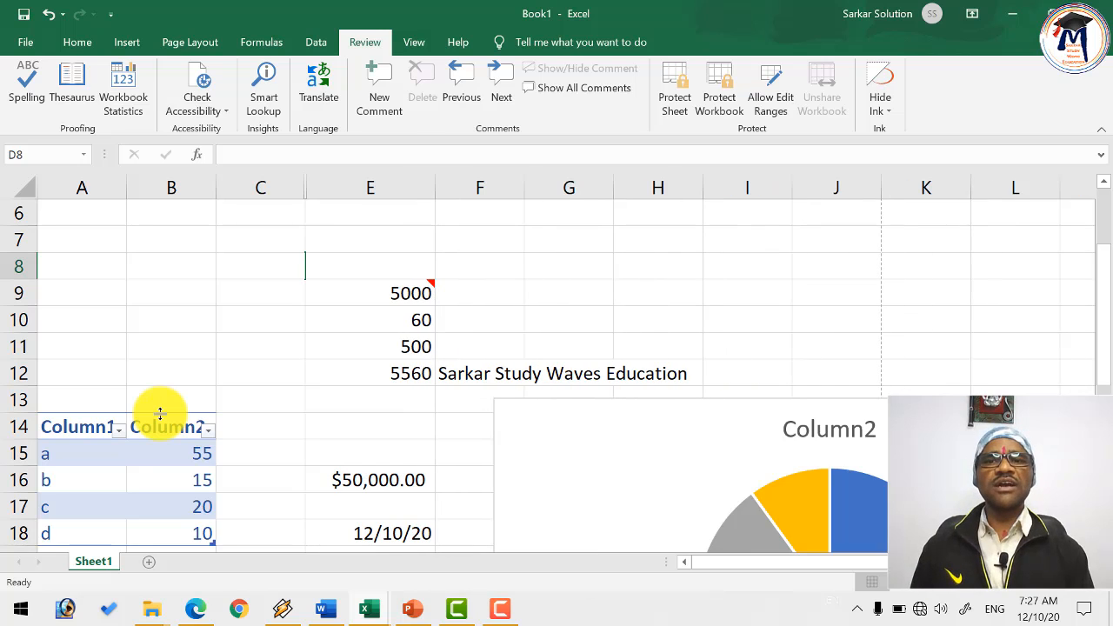
# - Undo the hiding of column D in Book1 and hide the same column again
pyautogui.hotkey('ctrl', 'z')
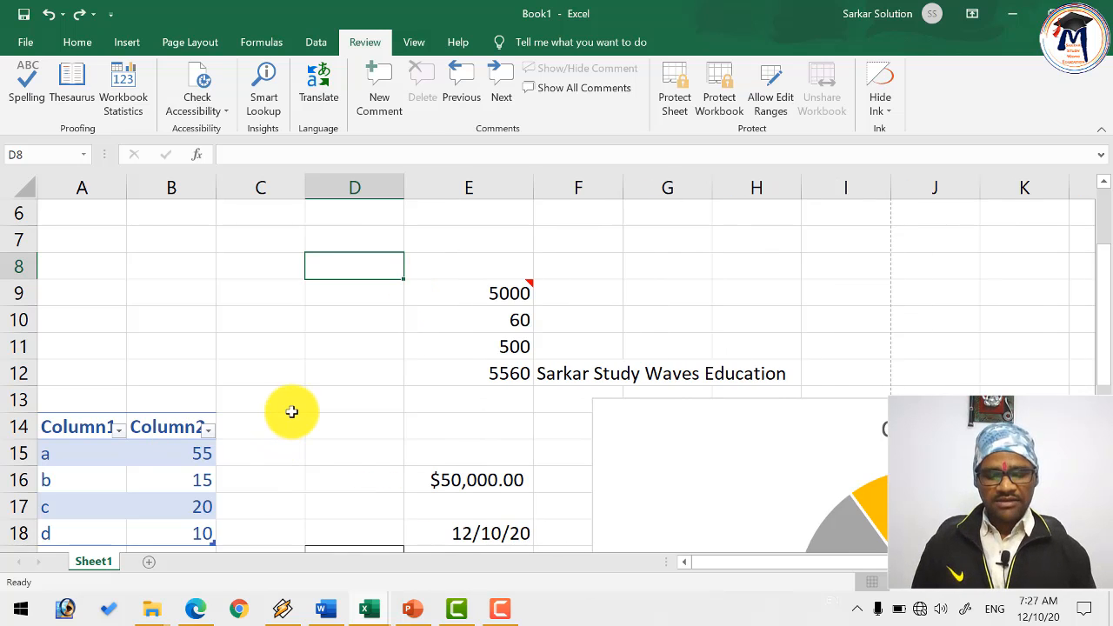
pyautogui.hotkey('ctrl', '0')
# - Unhide column D by selecting the neighbouring columns C and E, and make D11 the active cell
pyautogui.moveTo(299, 191); pyautogui.dragTo(324, 193)
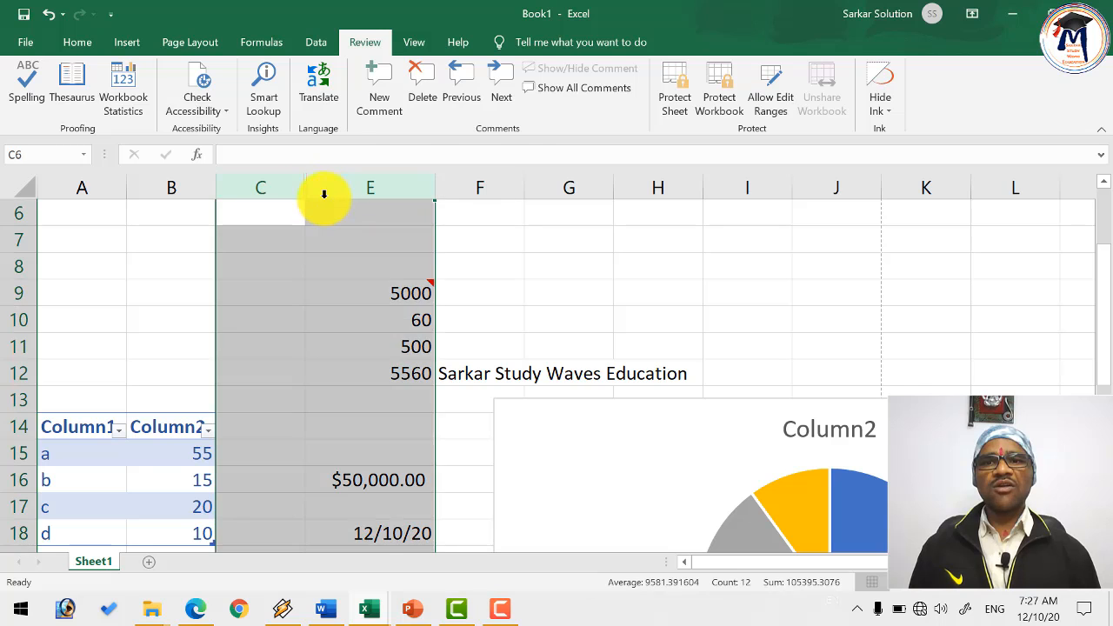
pyautogui.rightClick(324, 193)
pyautogui.click(365, 451)
pyautogui.click(382, 339)
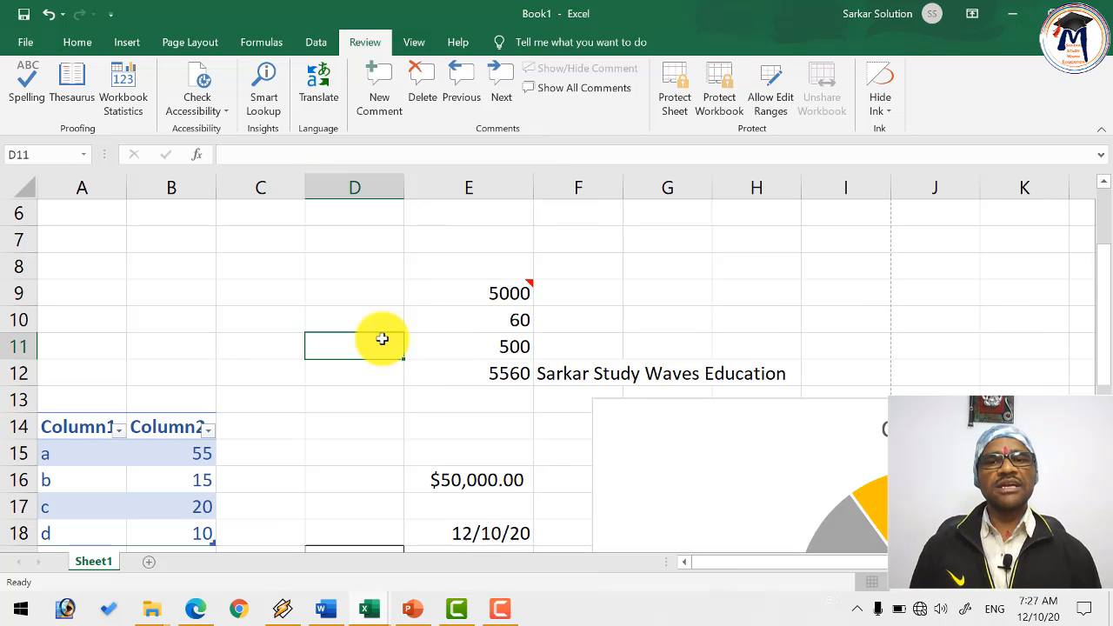
# - Check the F7 entry in the Word list and spell check the Book1 sheet, continuing from its beginning and cancelling at "ssw"
pyautogui.hotkey('alt', 'Tab')
pyautogui.scroll(-1, 191, 425)
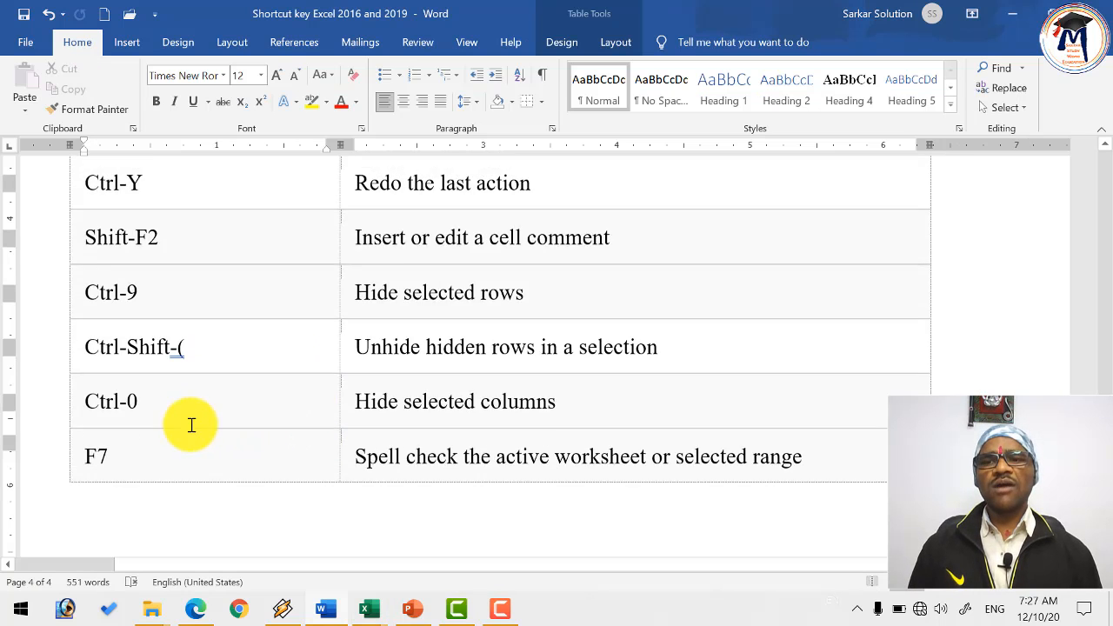
pyautogui.scroll(-1, 191, 424)
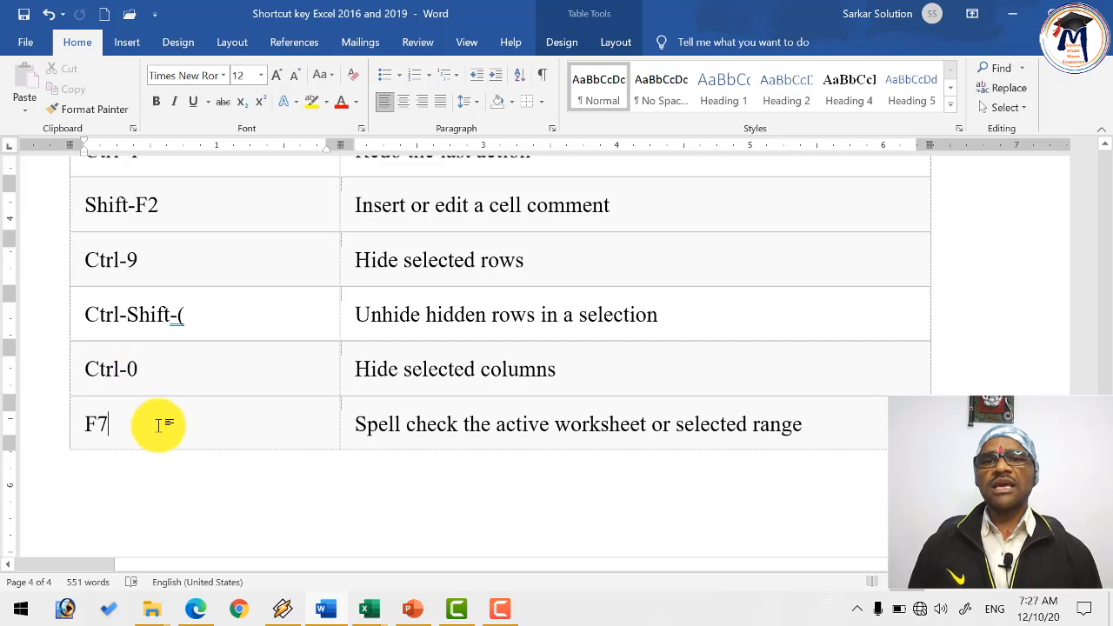
pyautogui.scroll(-2, 165, 425)
pyautogui.hotkey('alt', 'Tab')
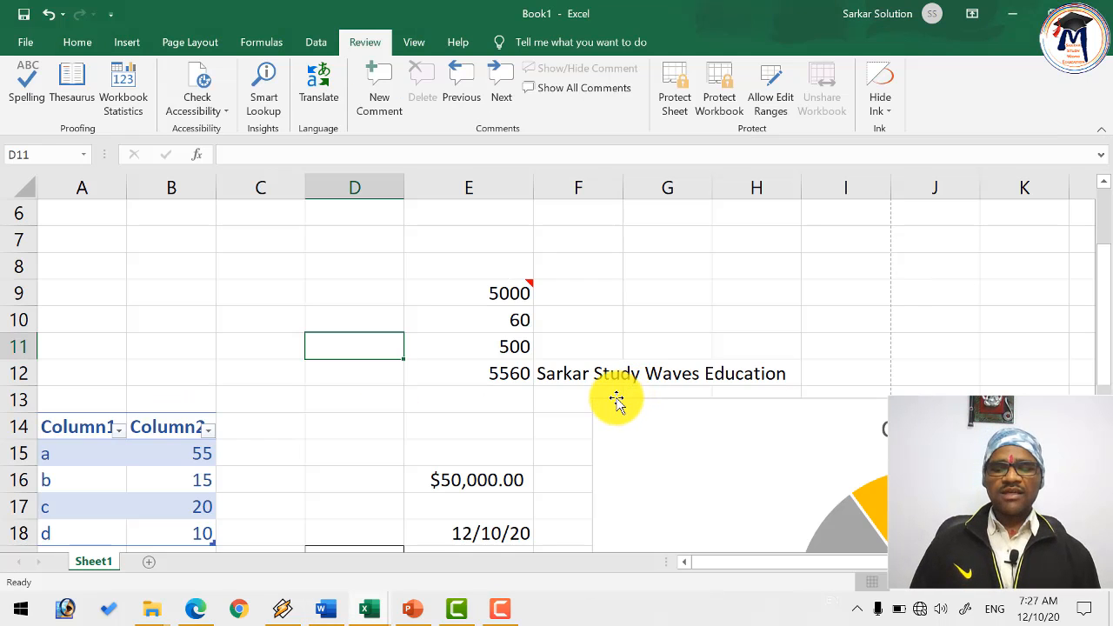
pyautogui.press('F7')
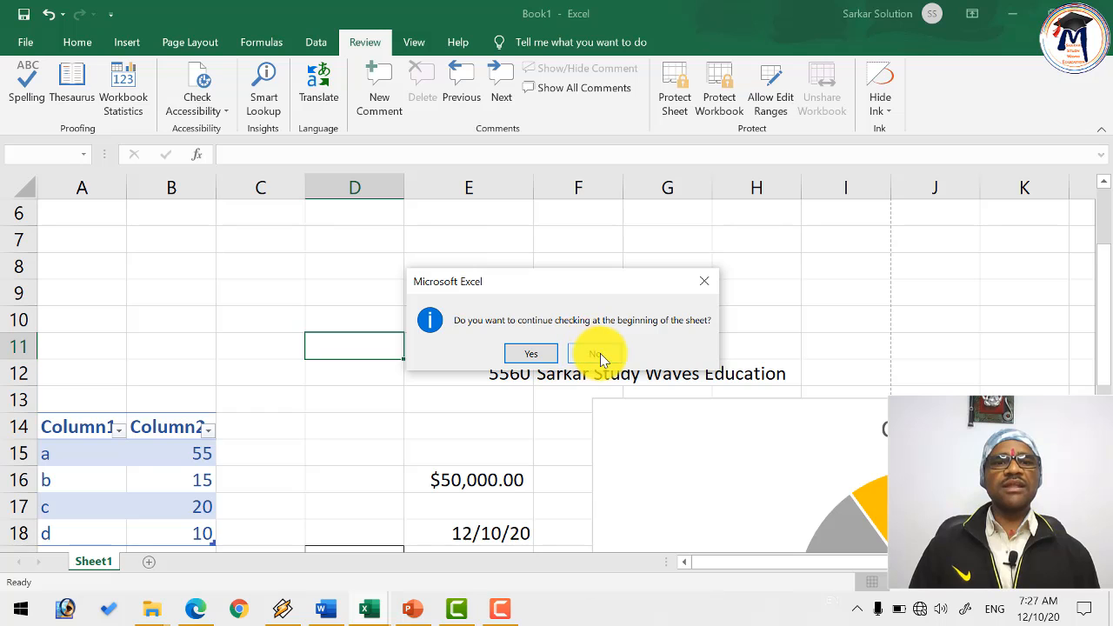
pyautogui.click(547, 353)
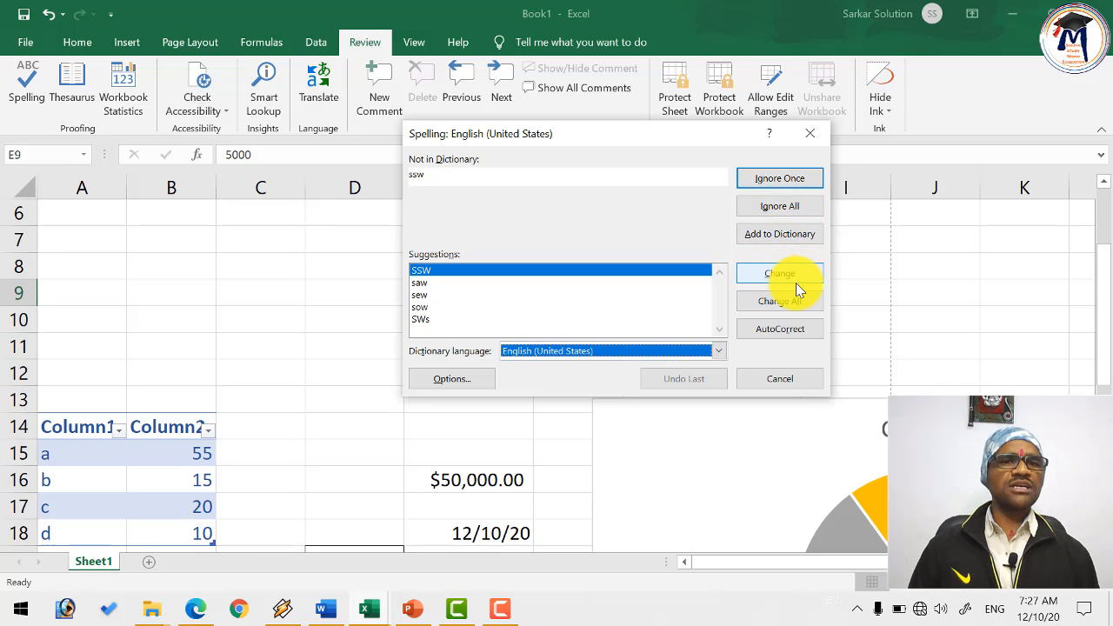
pyautogui.click(789, 384)
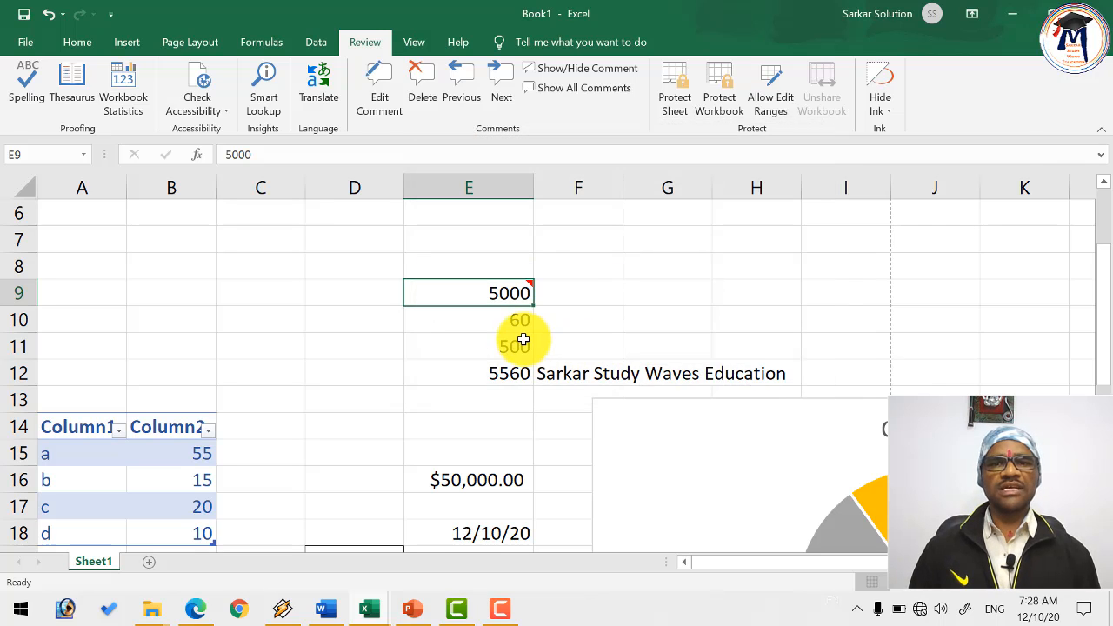
# - Return to the beginning of the Word shortcut list and point out its title, "Useful Excel 2016 and 2019 (in Windows) keyboard shortcuts"
pyautogui.hotkey('alt', 'Tab')
pyautogui.scroll(-4, 194, 375)
pyautogui.scroll(20, 213, 370)
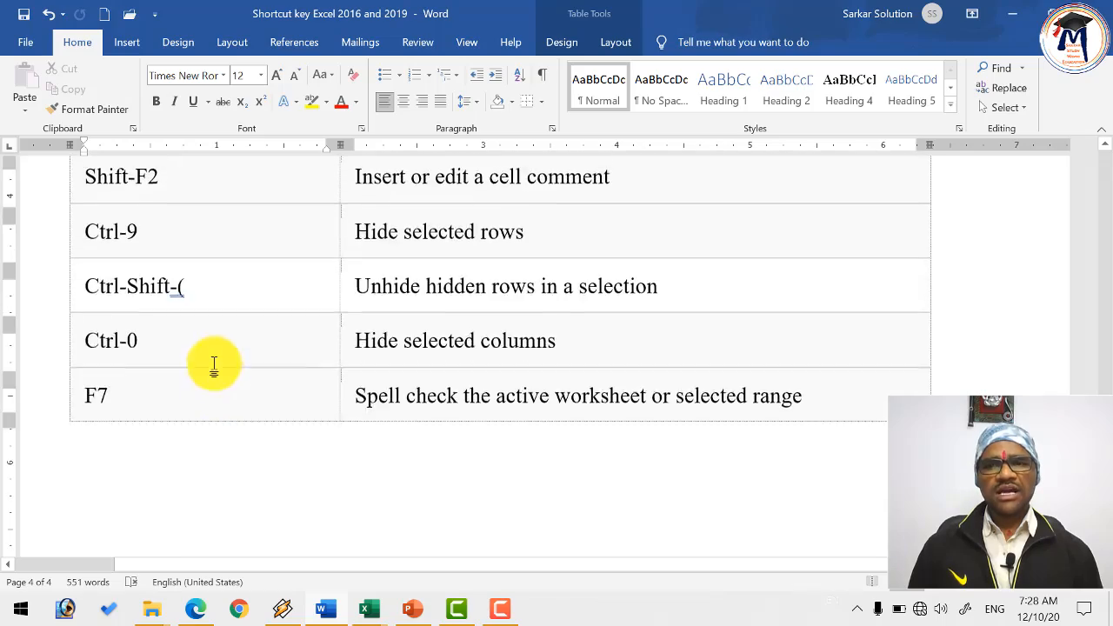
pyautogui.scroll(20, 191, 452)
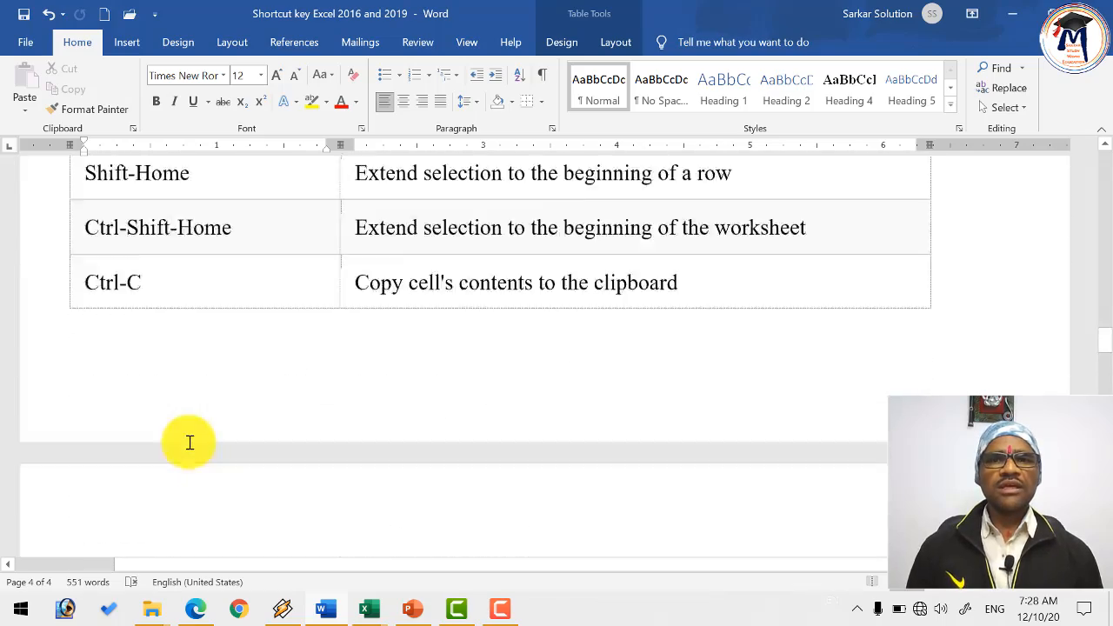
pyautogui.scroll(10, 187, 482)
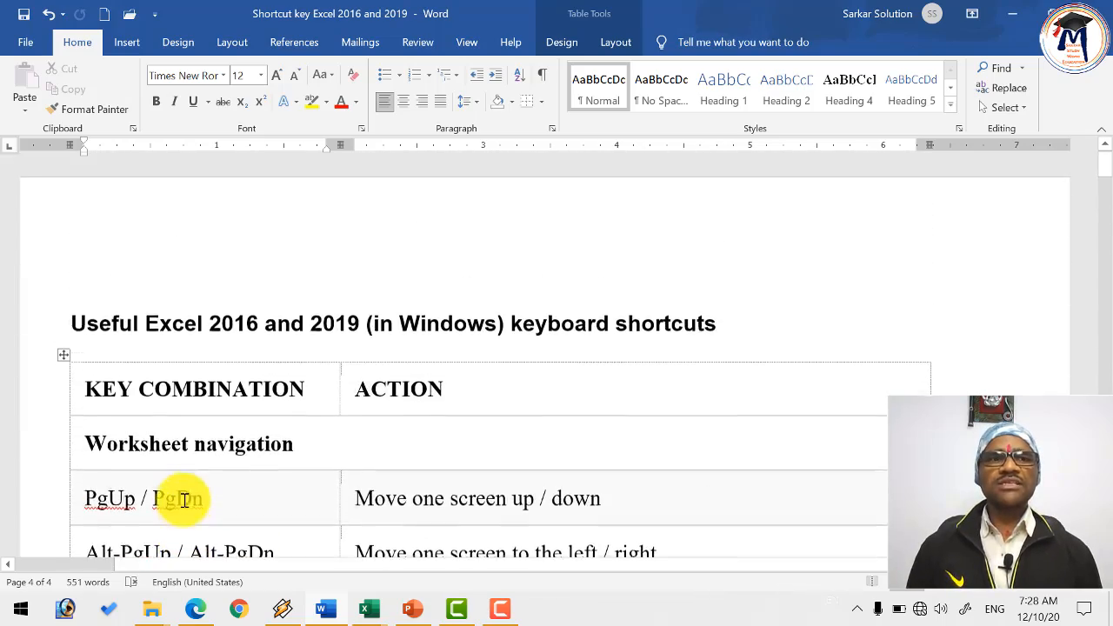
pyautogui.moveTo(87, 314); pyautogui.dragTo(640, 343)
pyautogui.click(632, 335)
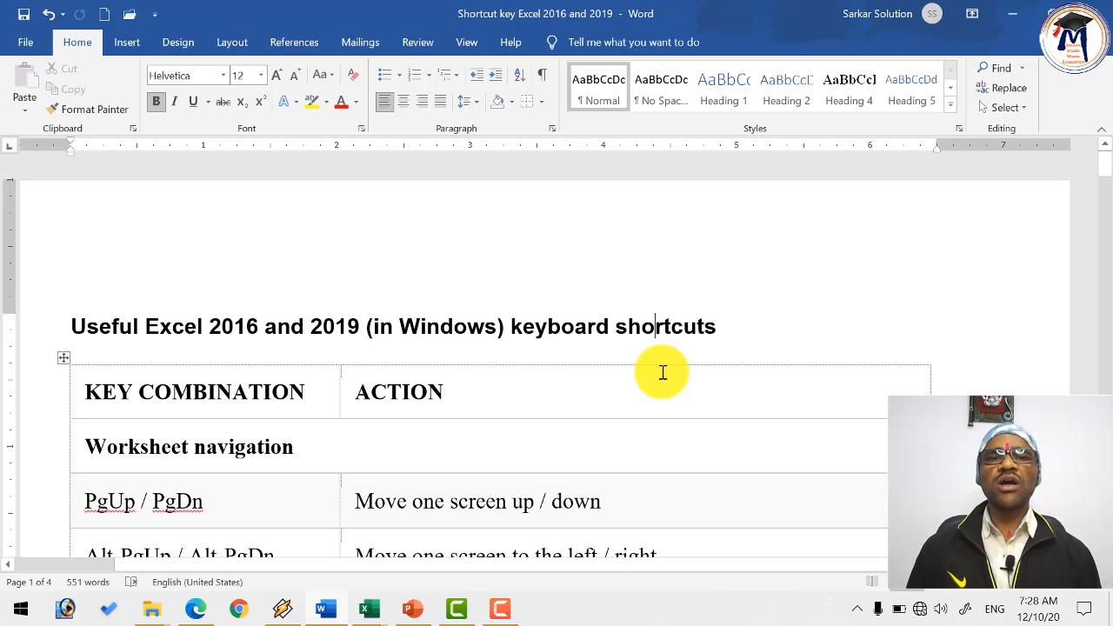
pyautogui.click(513, 391)
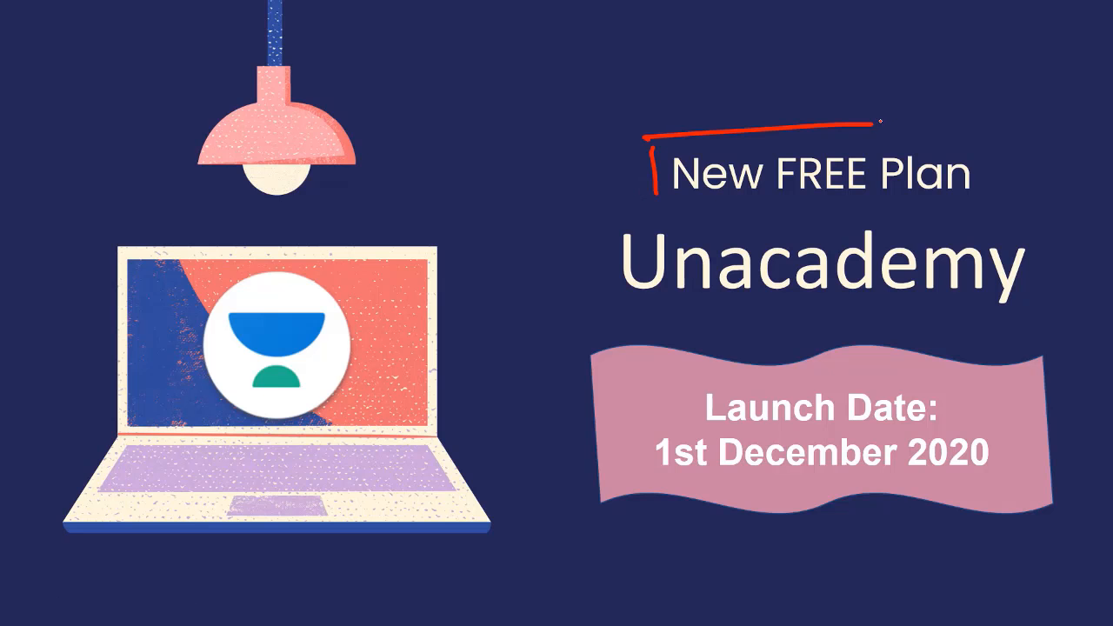
pyautogui.moveTo(975, 181); pyautogui.dragTo(627, 176)
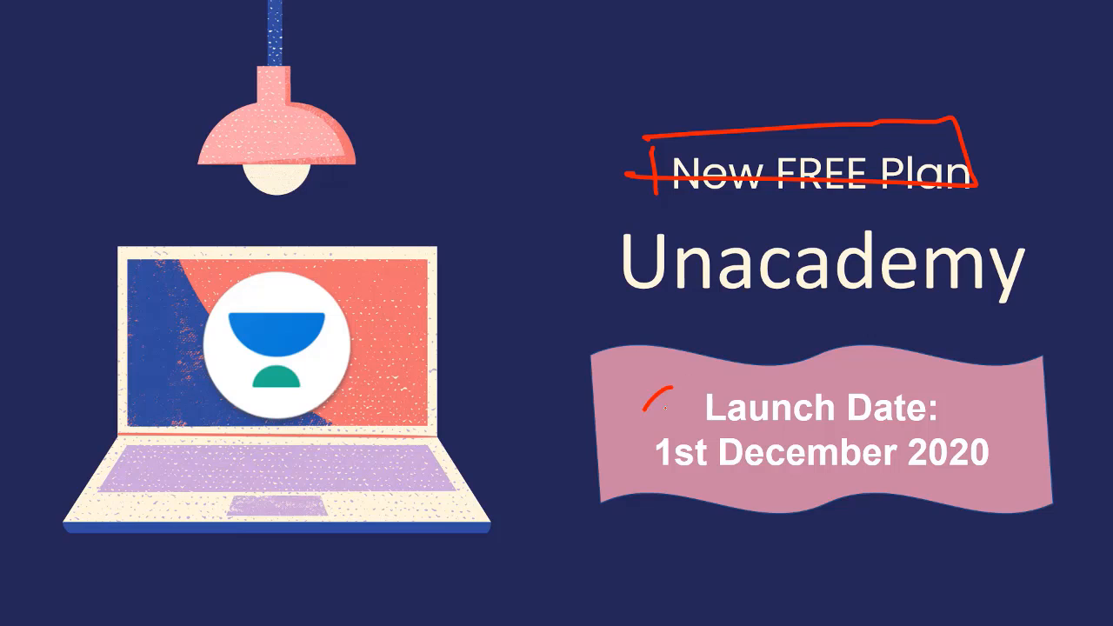
pyautogui.moveTo(649, 482); pyautogui.dragTo(735, 470)
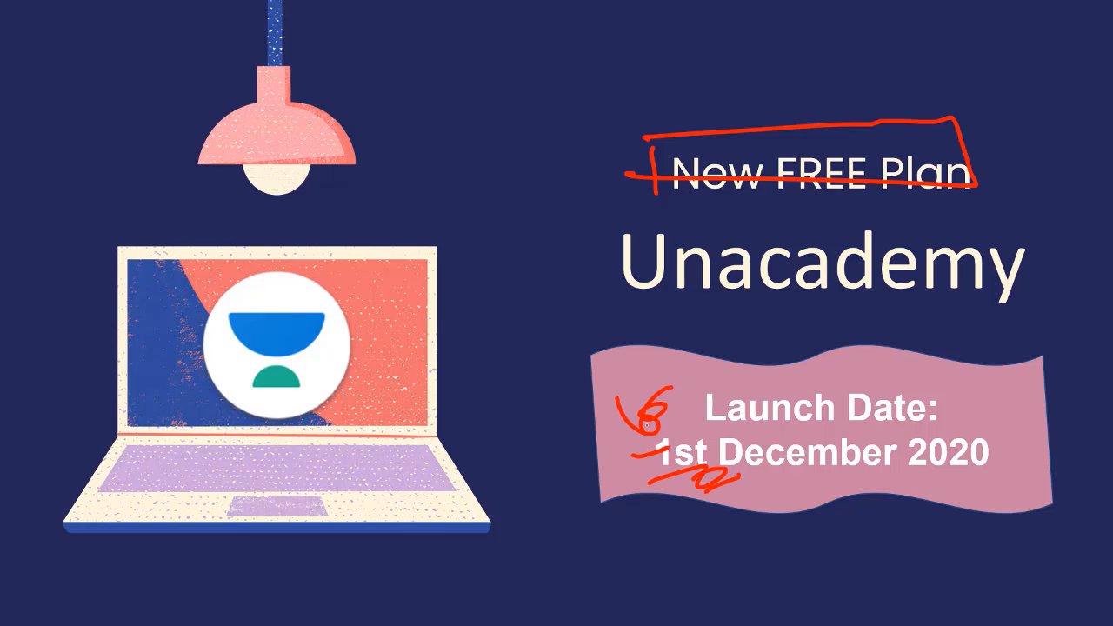
pyautogui.press('Right')
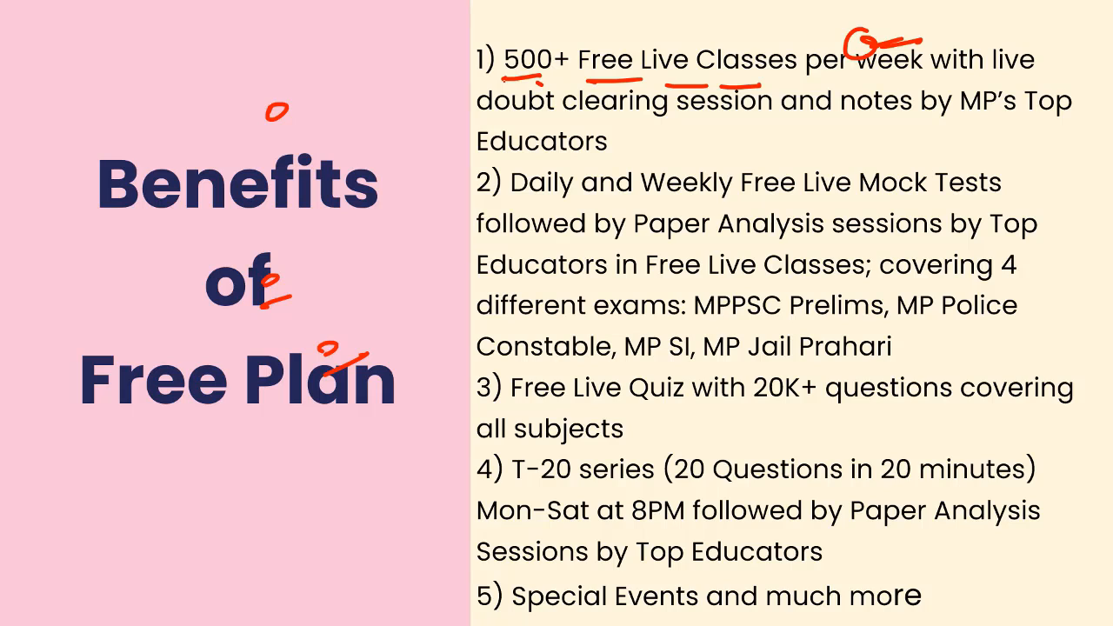
pyautogui.moveTo(538, 79)
pyautogui.mouseDown()
pyautogui.moveTo(603, 122)
pyautogui.moveTo(539, 83)
pyautogui.mouseUp()
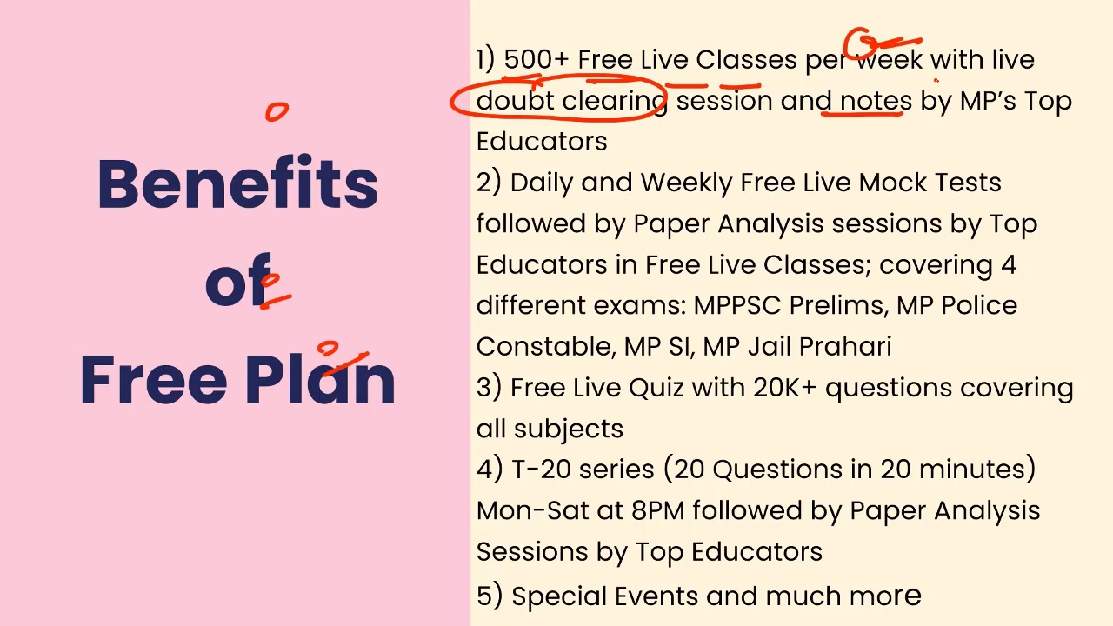